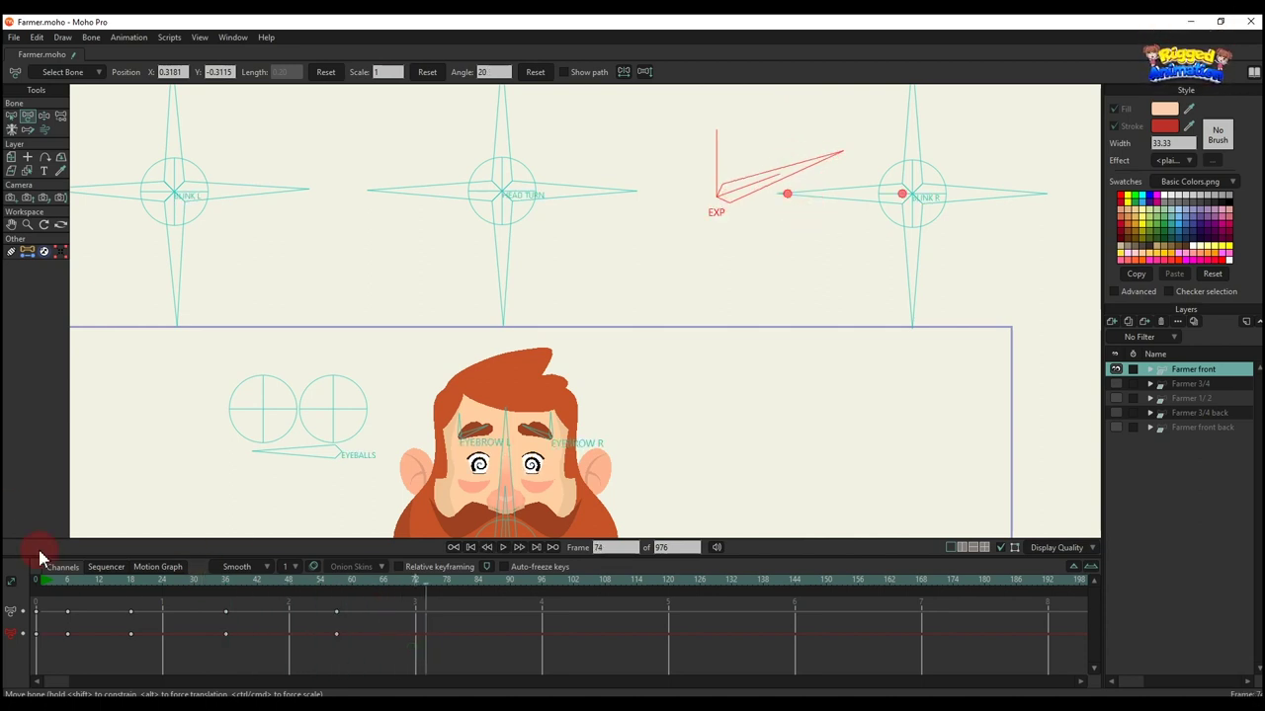
Try the BLINK R control bones in several directions at frame 6, resetting their angles, and delete the test keyframes
key(ctrl+z)
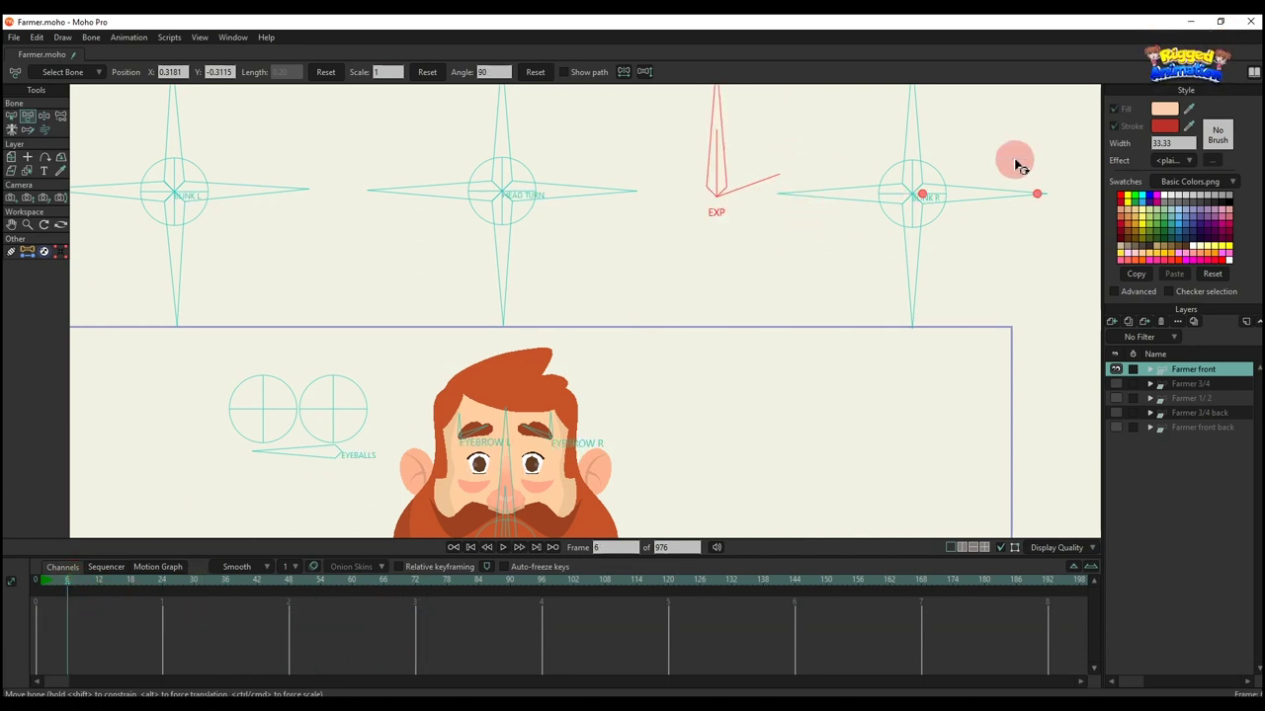
drag(1018, 166, 985, 187)
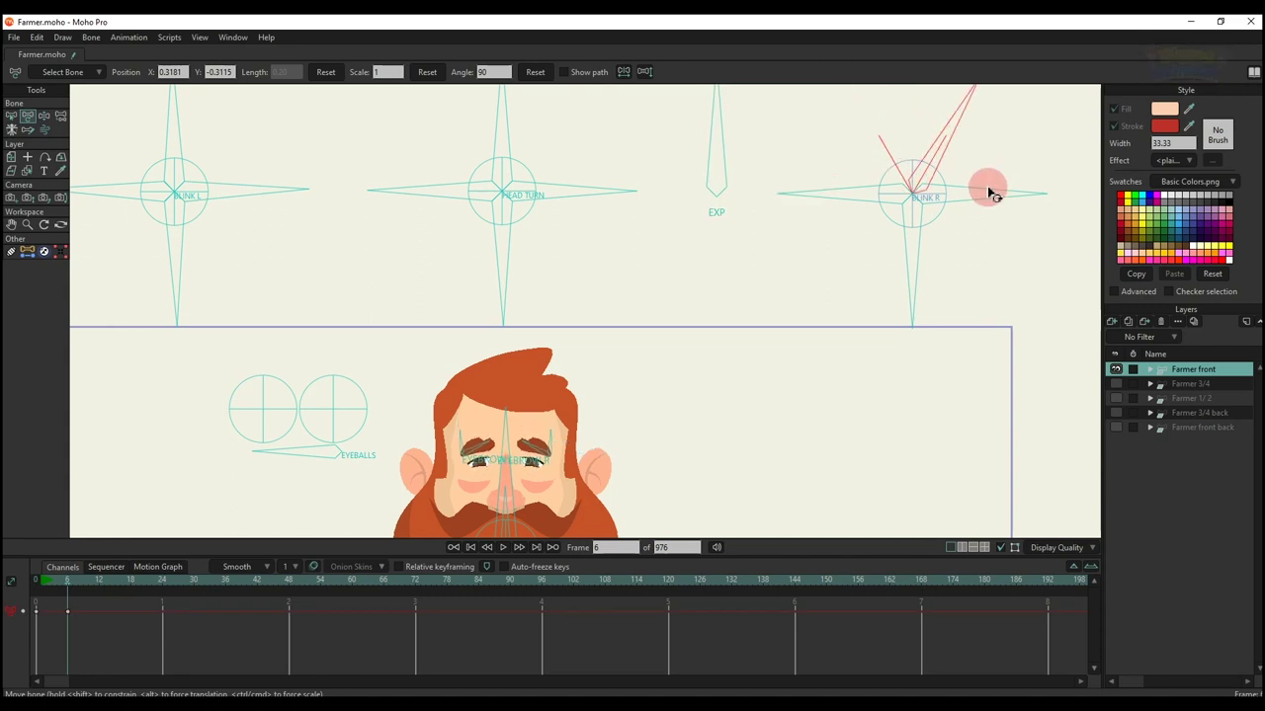
click(537, 75)
scroll(816, 267, down, 2)
drag(818, 271, 787, 226)
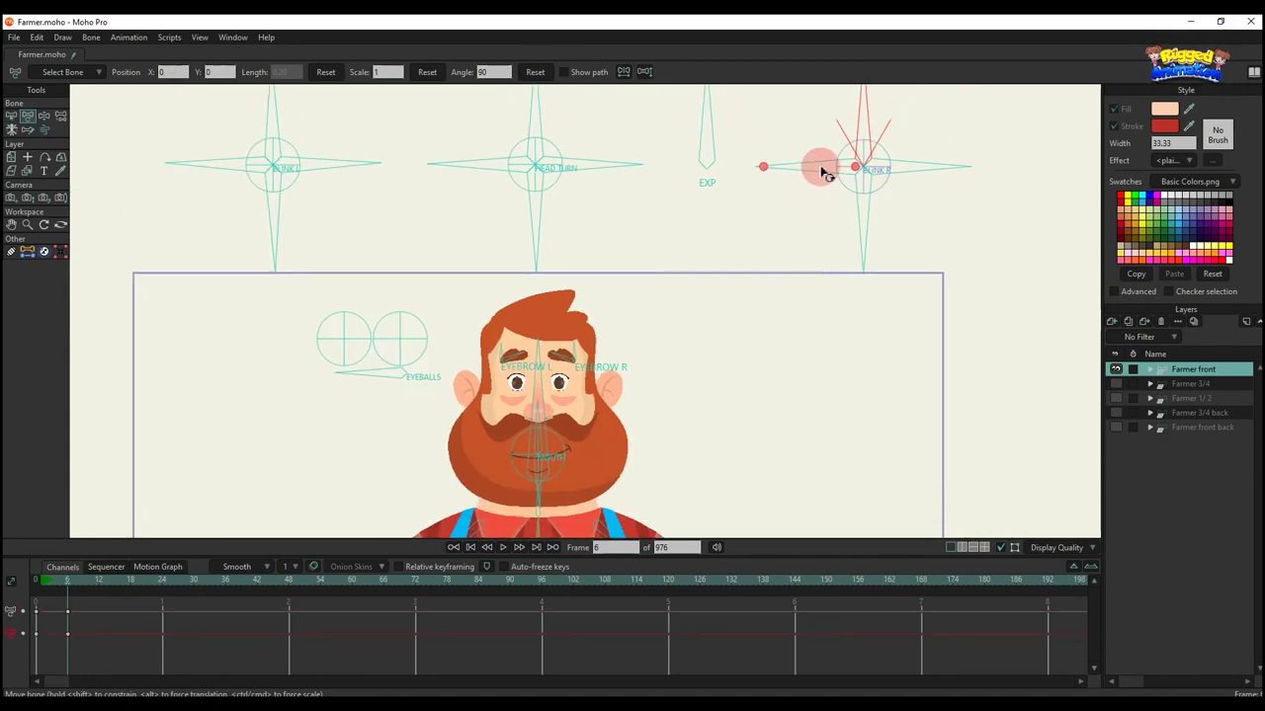
mouse_move(826, 174)
mouse_down()
mouse_move(780, 212)
mouse_move(856, 226)
mouse_move(717, 187)
mouse_move(847, 171)
mouse_up()
click(577, 72)
click(538, 74)
drag(947, 163, 906, 257)
drag(94, 644, 6, 482)
key(Delete)
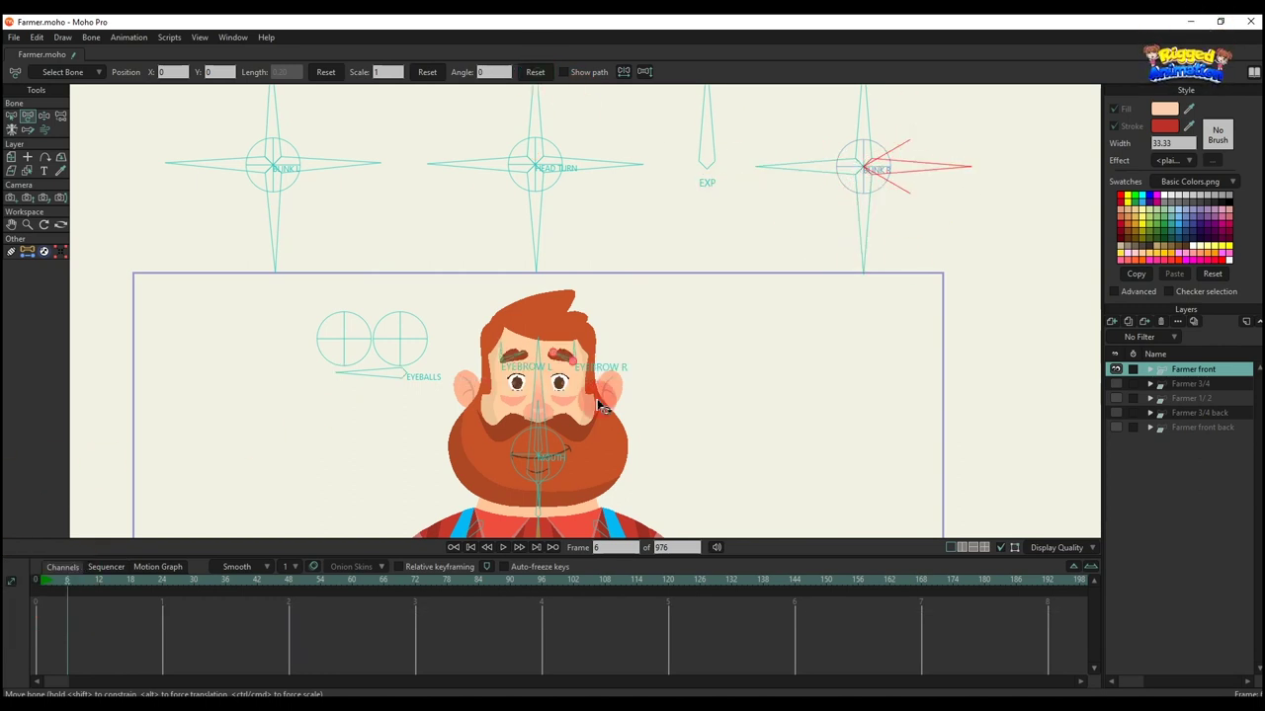
Move the EYEBALLS bone and both eye control circles at frame 6 to redirect the gaze, and delete the test keyframes
scroll(553, 375, up, 4)
drag(494, 339, 536, 229)
scroll(363, 248, up, 1)
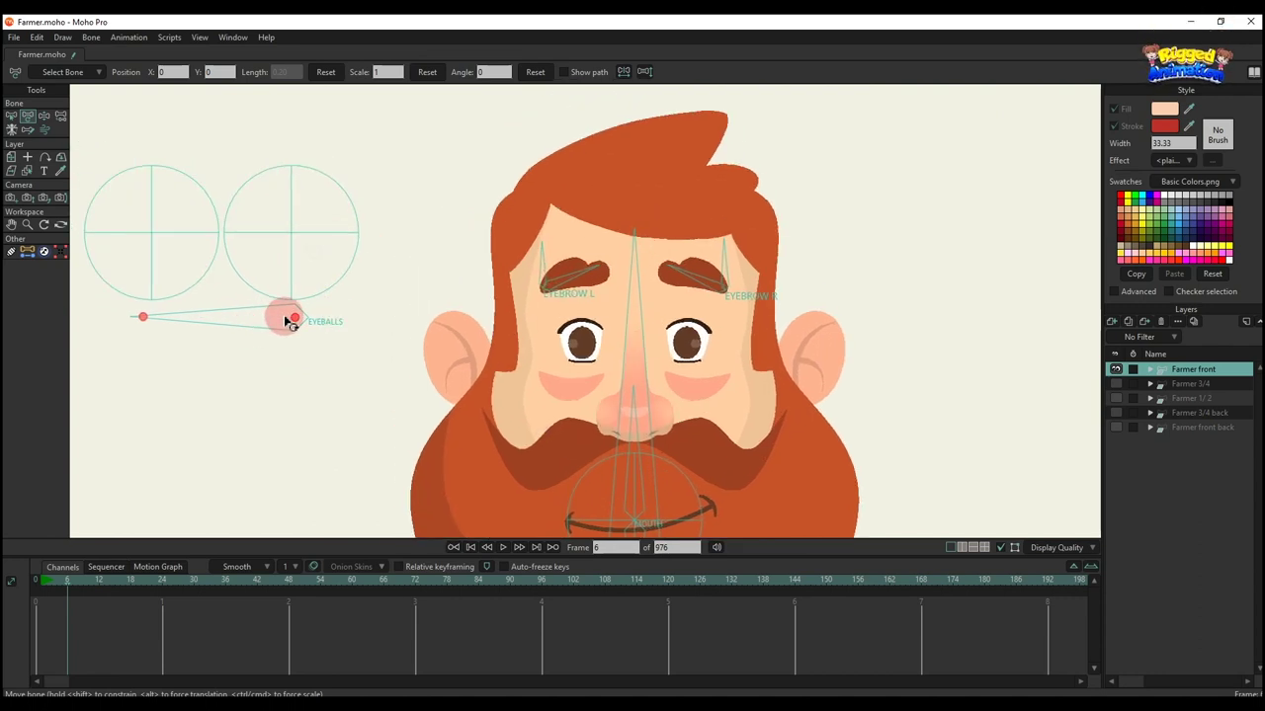
mouse_move(286, 317)
mouse_down()
mouse_move(294, 300)
mouse_move(305, 317)
mouse_move(289, 296)
mouse_up()
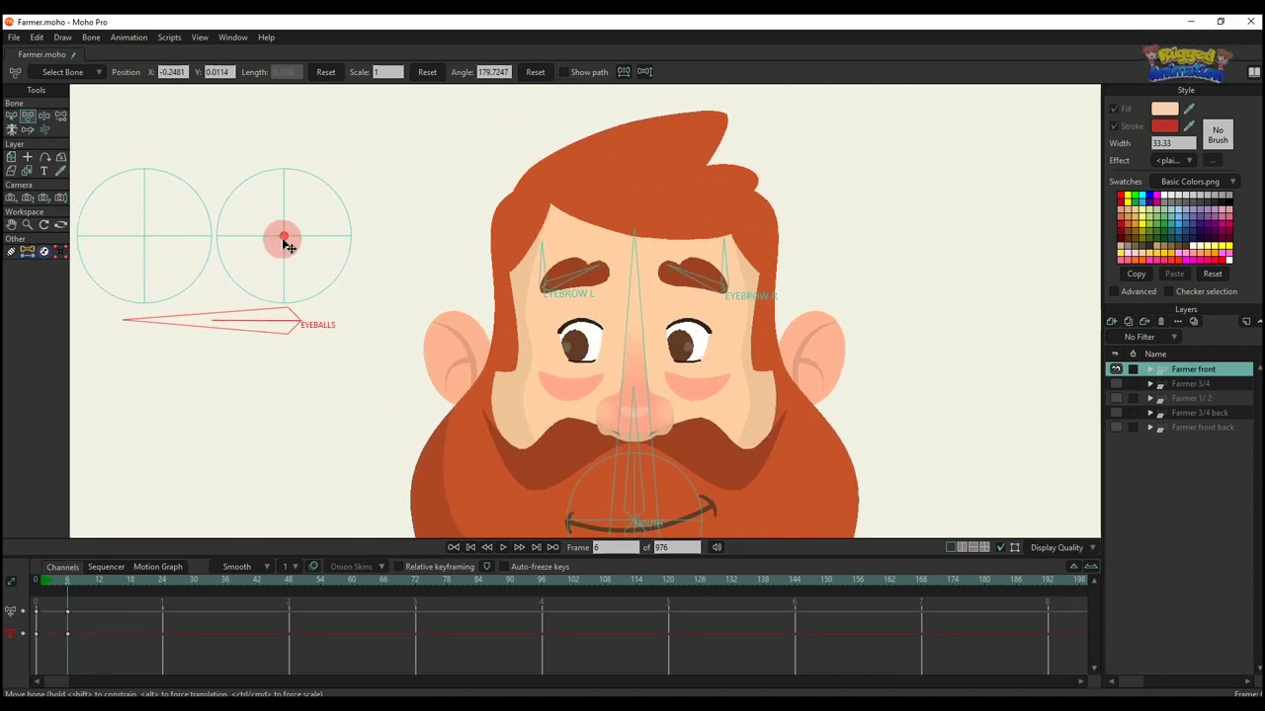
drag(282, 241, 285, 218)
drag(144, 244, 195, 219)
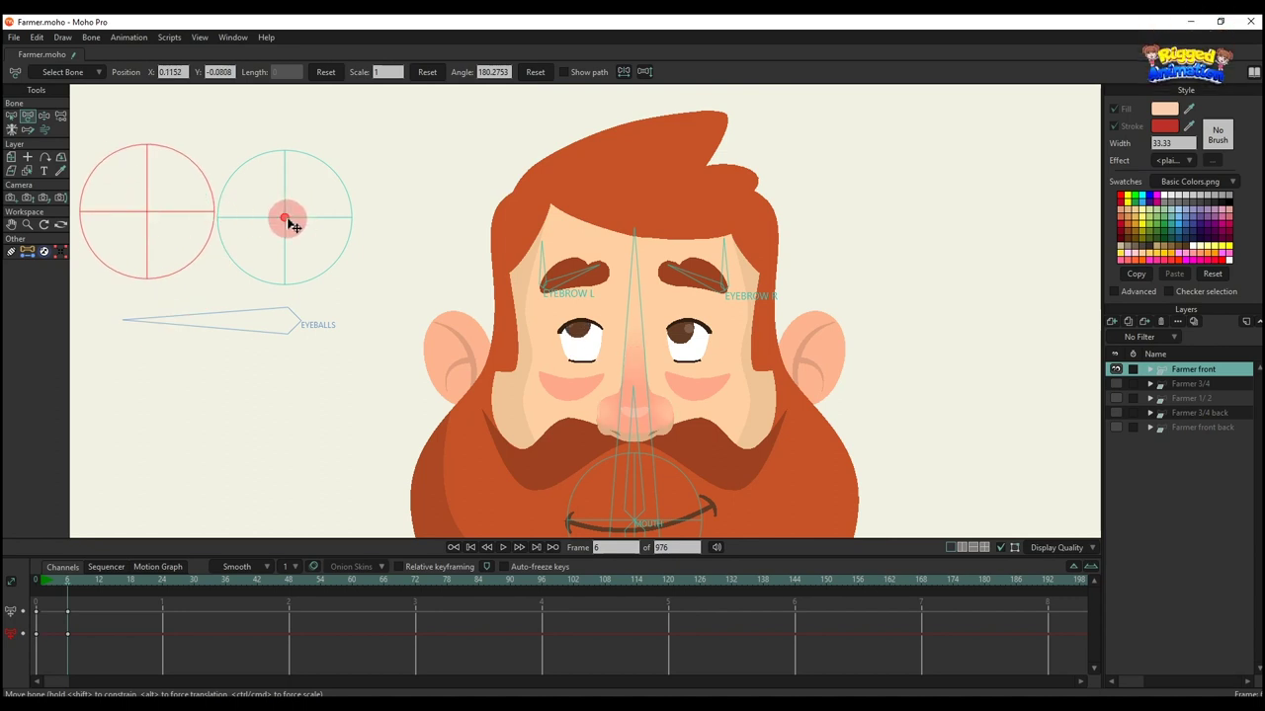
drag(291, 223, 296, 255)
drag(145, 662, 5, 507)
key(Delete)
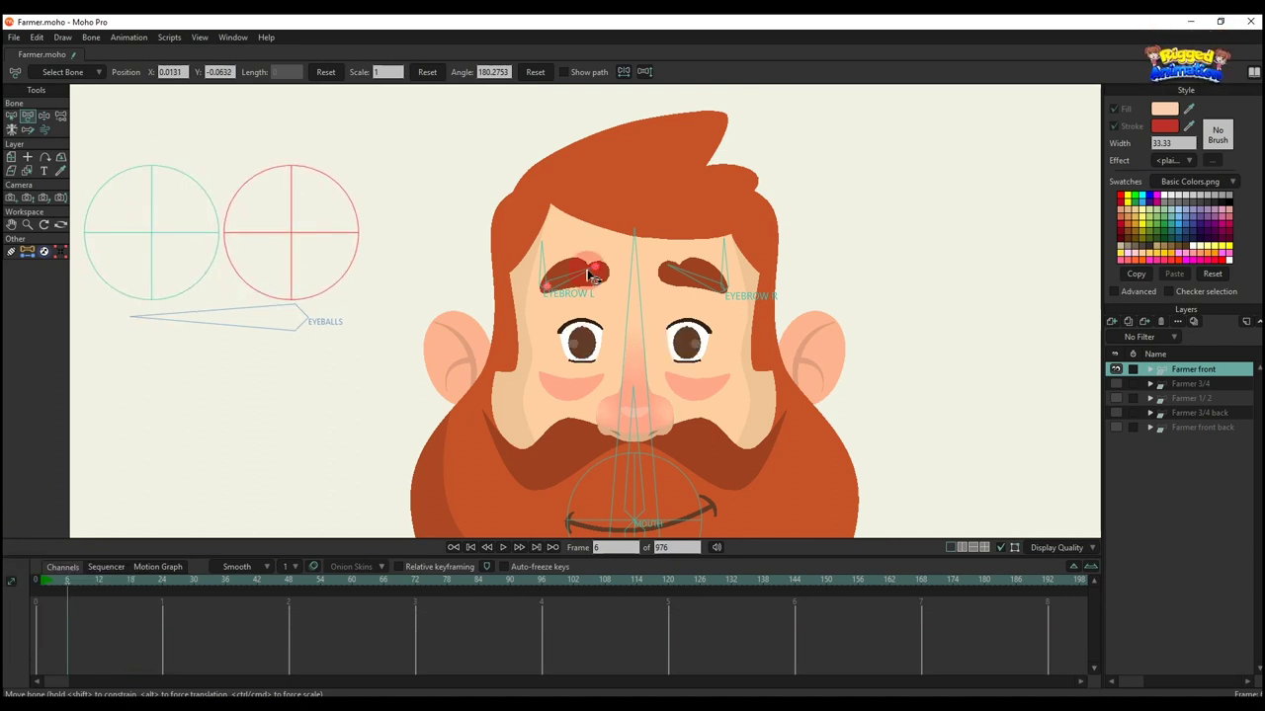
Try rotating and shifting the EYEBROW L and EYEBROW R bones at frame 6, and undo the eyebrow changes
scroll(573, 265, up, 2)
drag(529, 252, 499, 282)
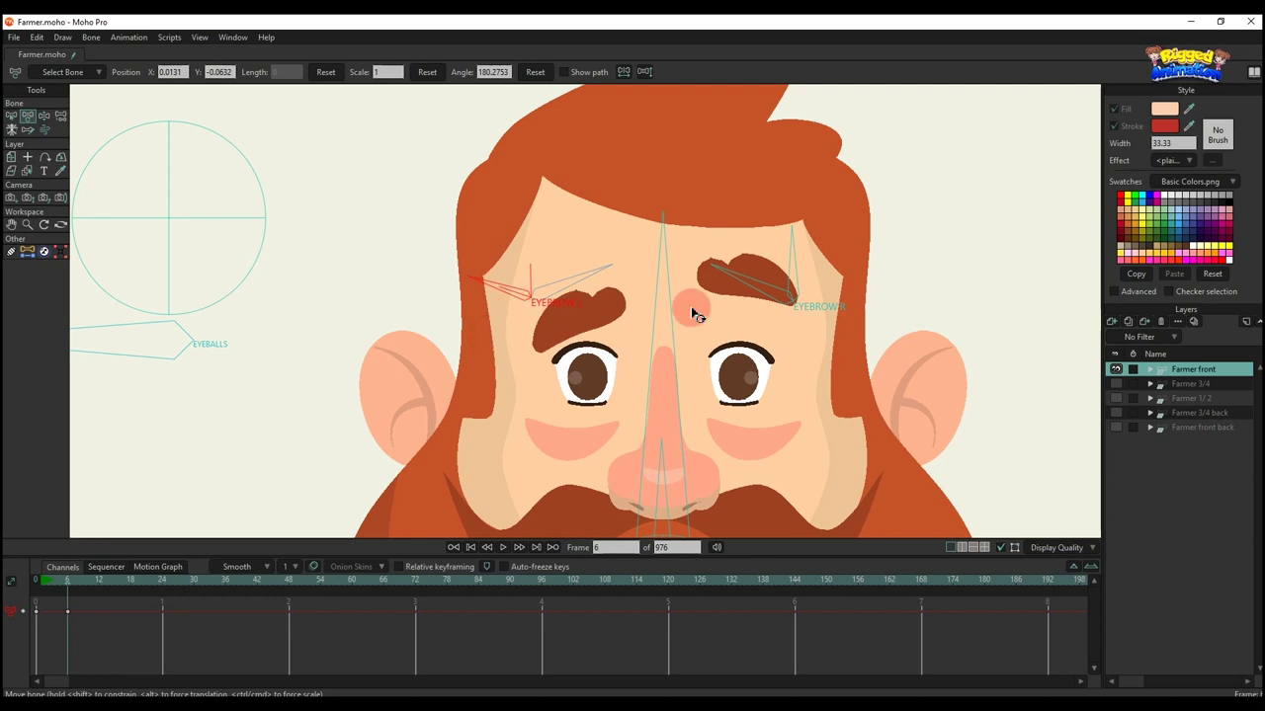
drag(791, 254, 847, 317)
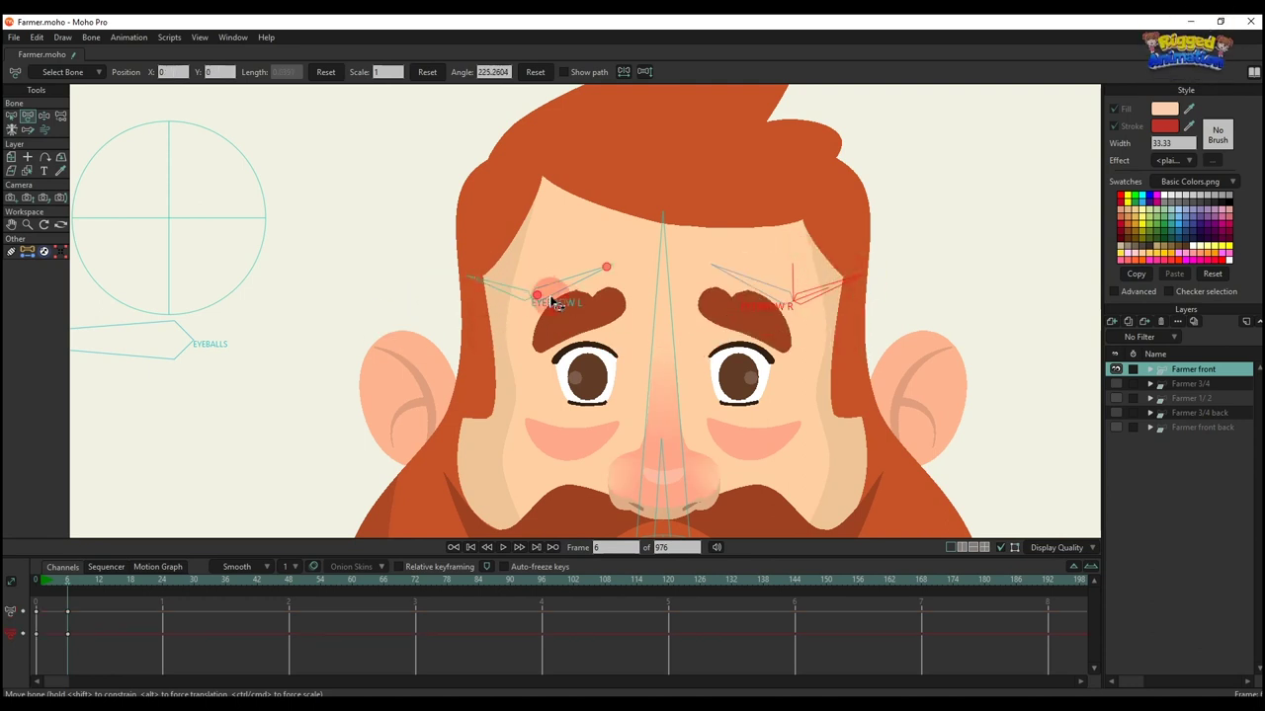
mouse_move(545, 303)
mouse_down()
mouse_move(545, 316)
mouse_move(547, 291)
mouse_move(550, 312)
mouse_up()
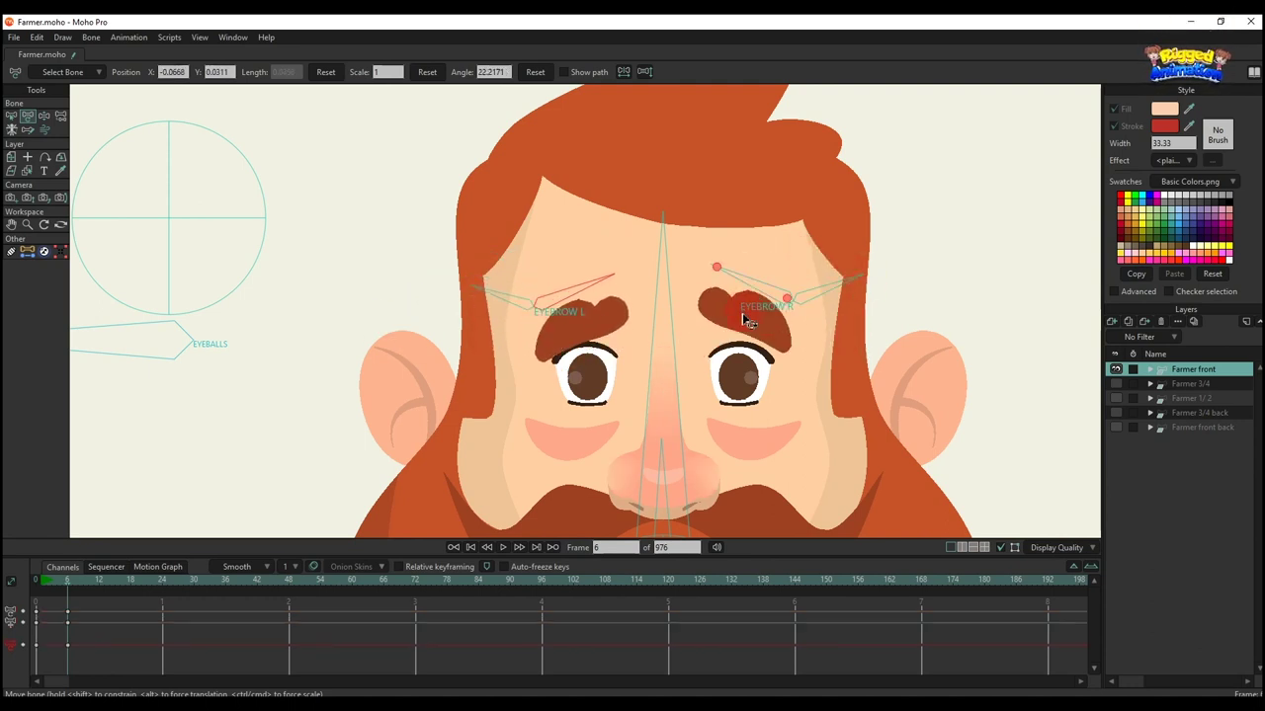
mouse_move(790, 306)
mouse_down()
mouse_move(785, 324)
mouse_move(790, 292)
mouse_up()
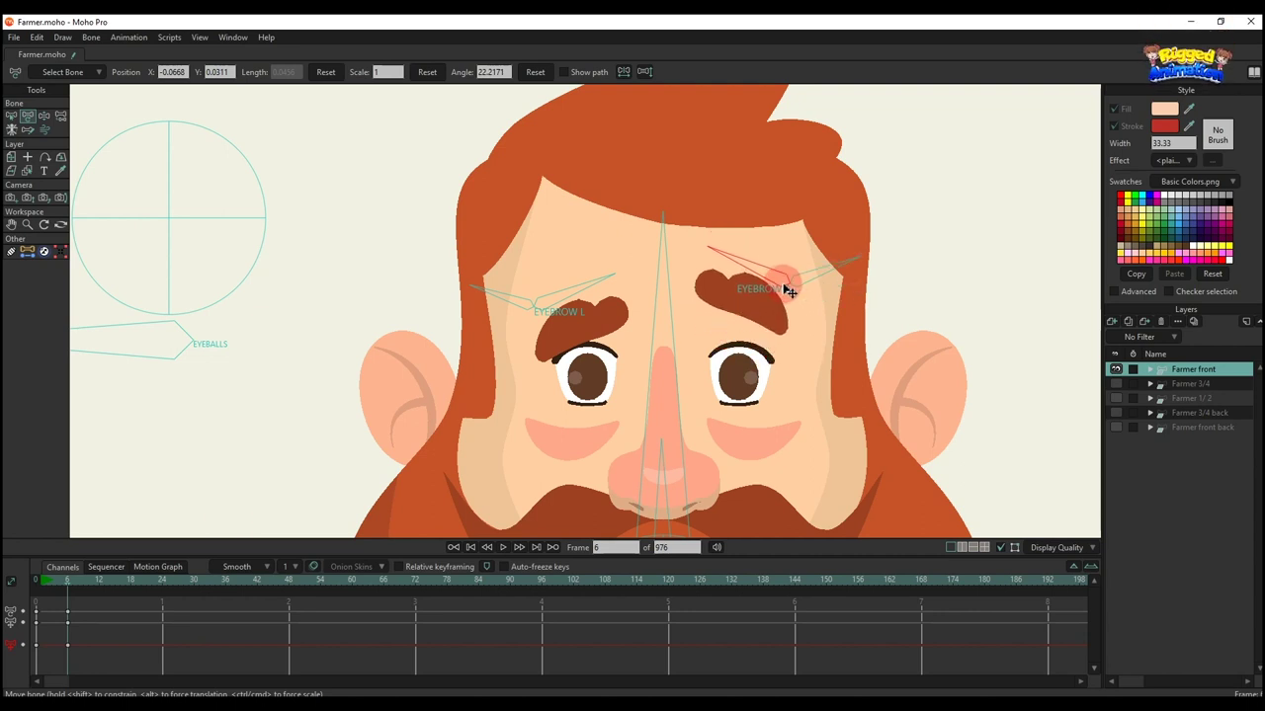
key(ctrl+z)
key(ctrl+z)
key(ctrl+z)
key(ctrl+z)
Try different angles of the MOUTH control bones to reshape the mouth, and delete the test keyframes
scroll(548, 371, down, 4)
scroll(579, 325, up, 2)
mouse_move(573, 237)
mouse_down()
mouse_move(633, 248)
mouse_move(649, 309)
mouse_up()
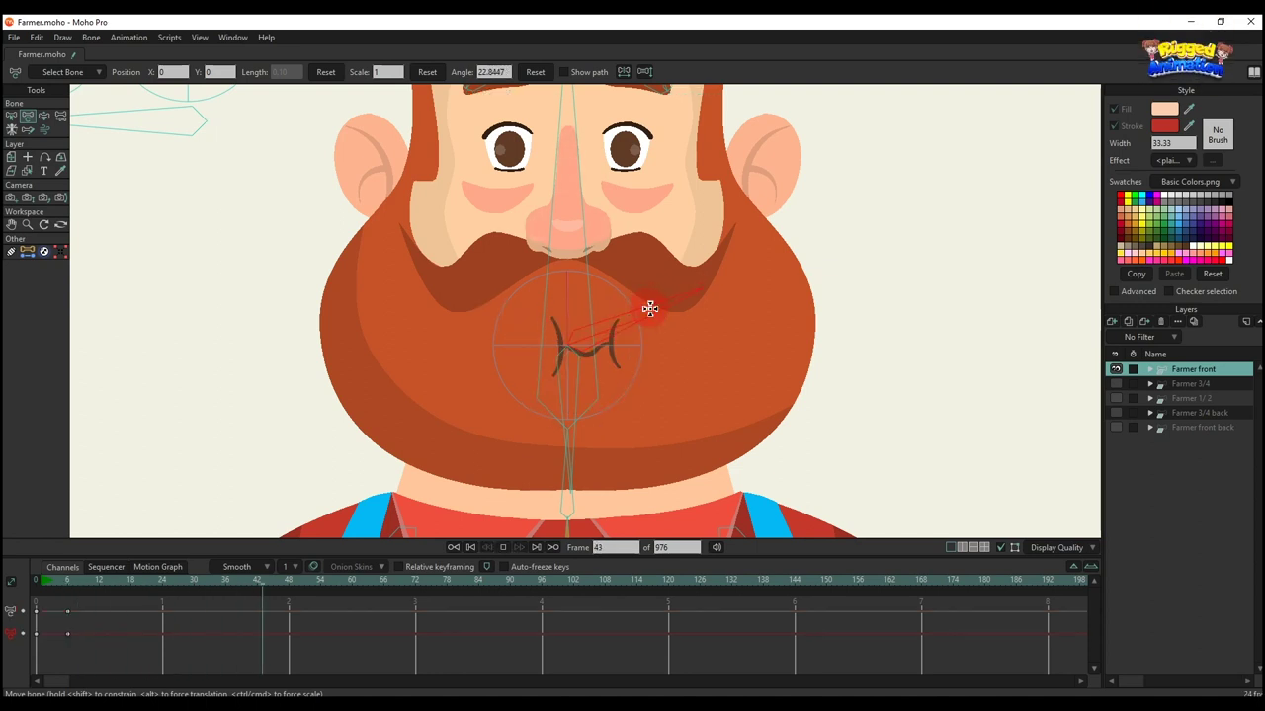
key(space)
drag(644, 324, 654, 357)
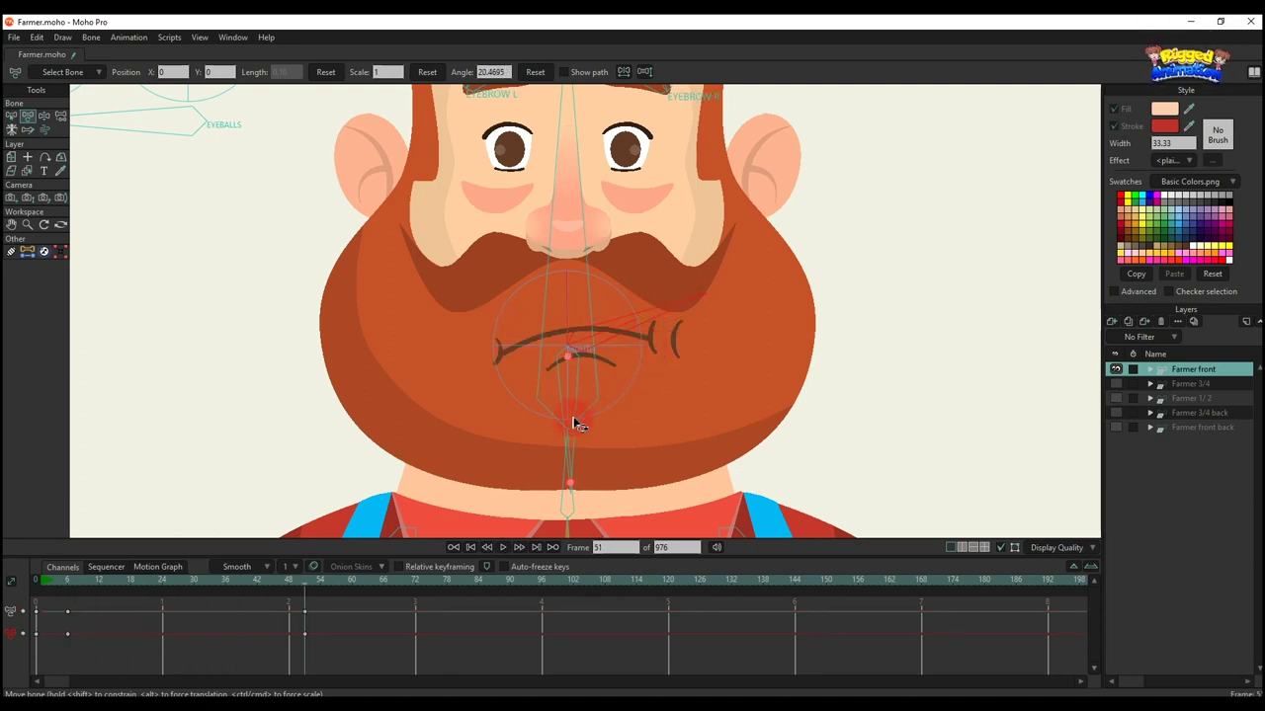
drag(581, 405, 626, 401)
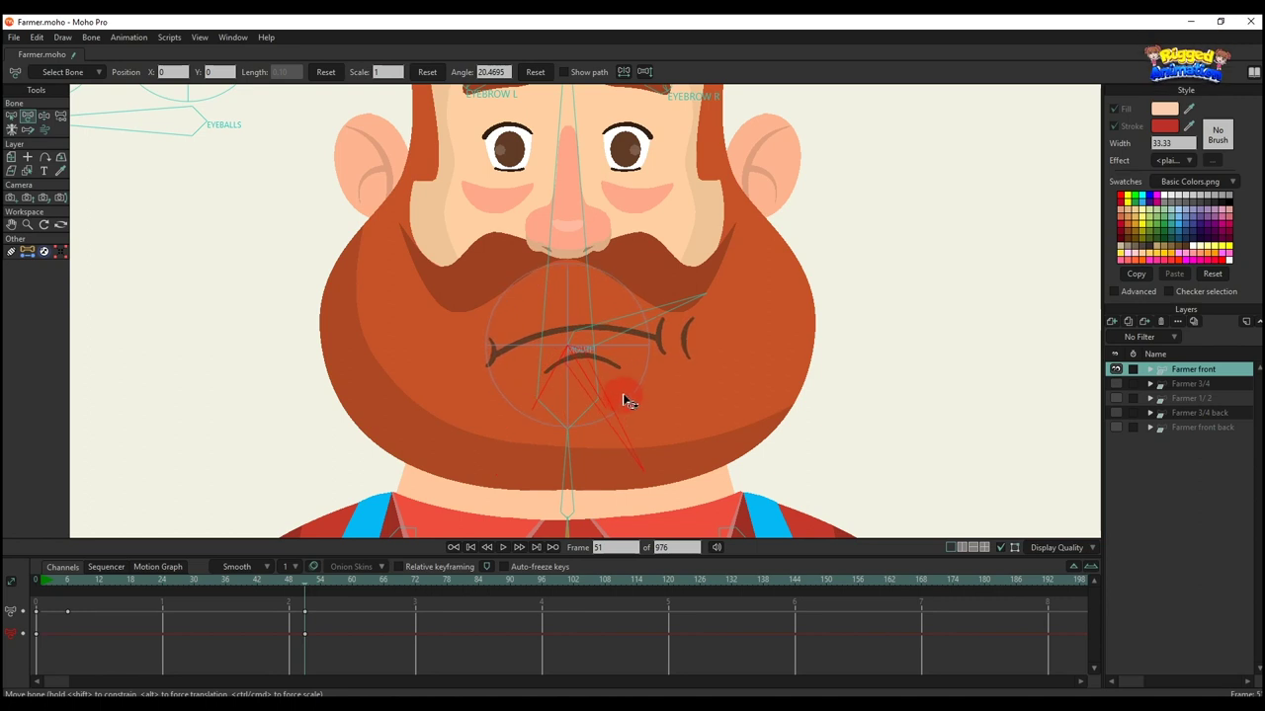
drag(355, 654, 56, 544)
key(Delete)
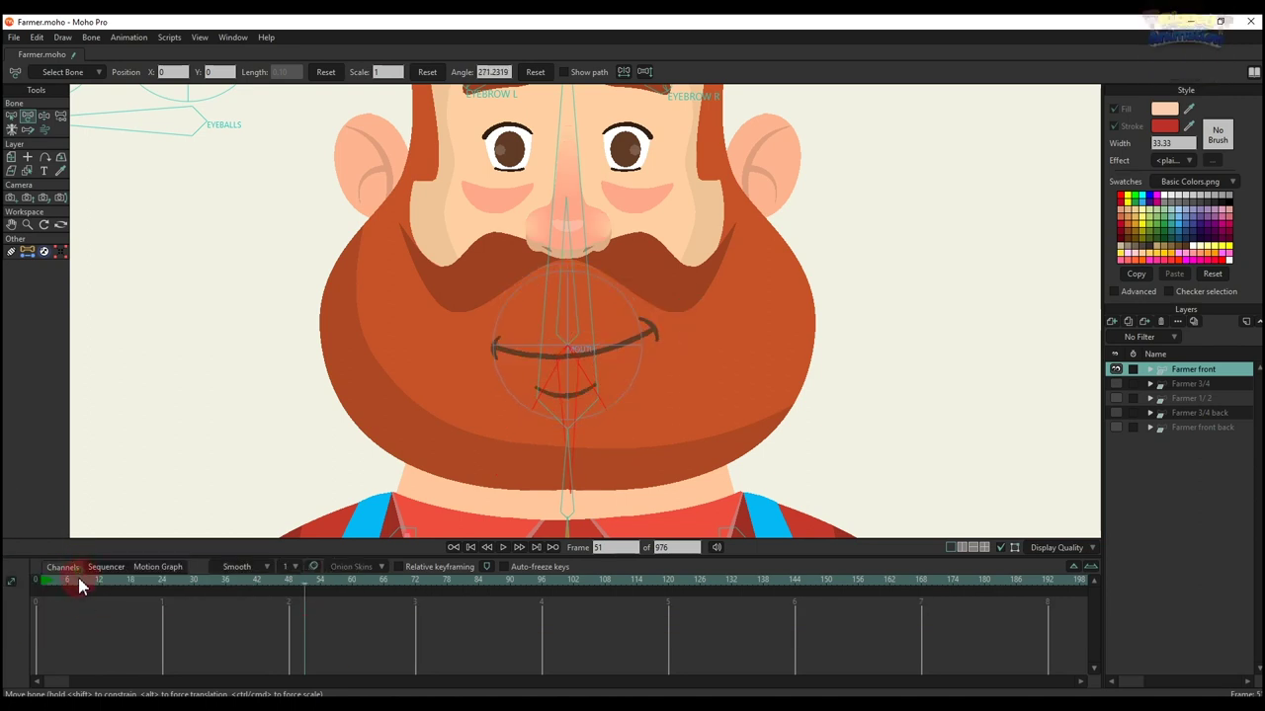
Swing both of the farmer's arms outward at frame 8 and bend the forearms so the hands point up
scroll(434, 452, down, 5)
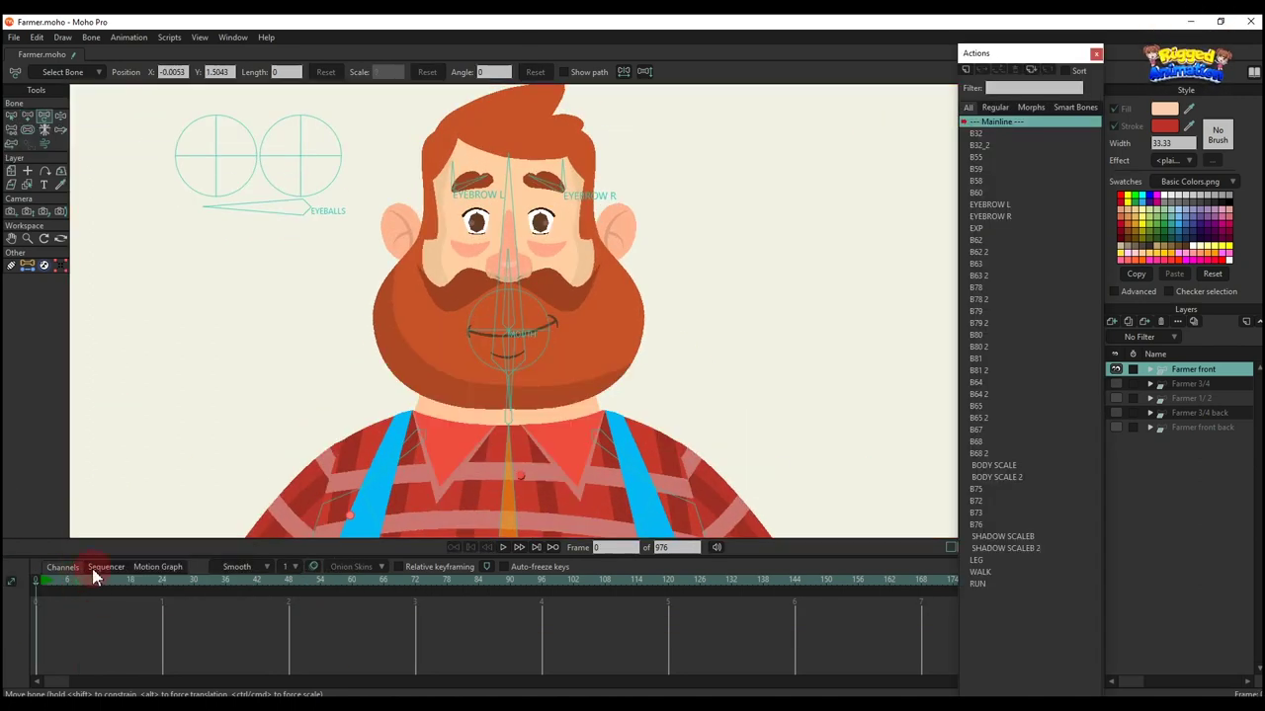
drag(491, 433, 499, 330)
scroll(492, 365, up, 2)
scroll(509, 342, down, 5)
scroll(506, 360, up, 2)
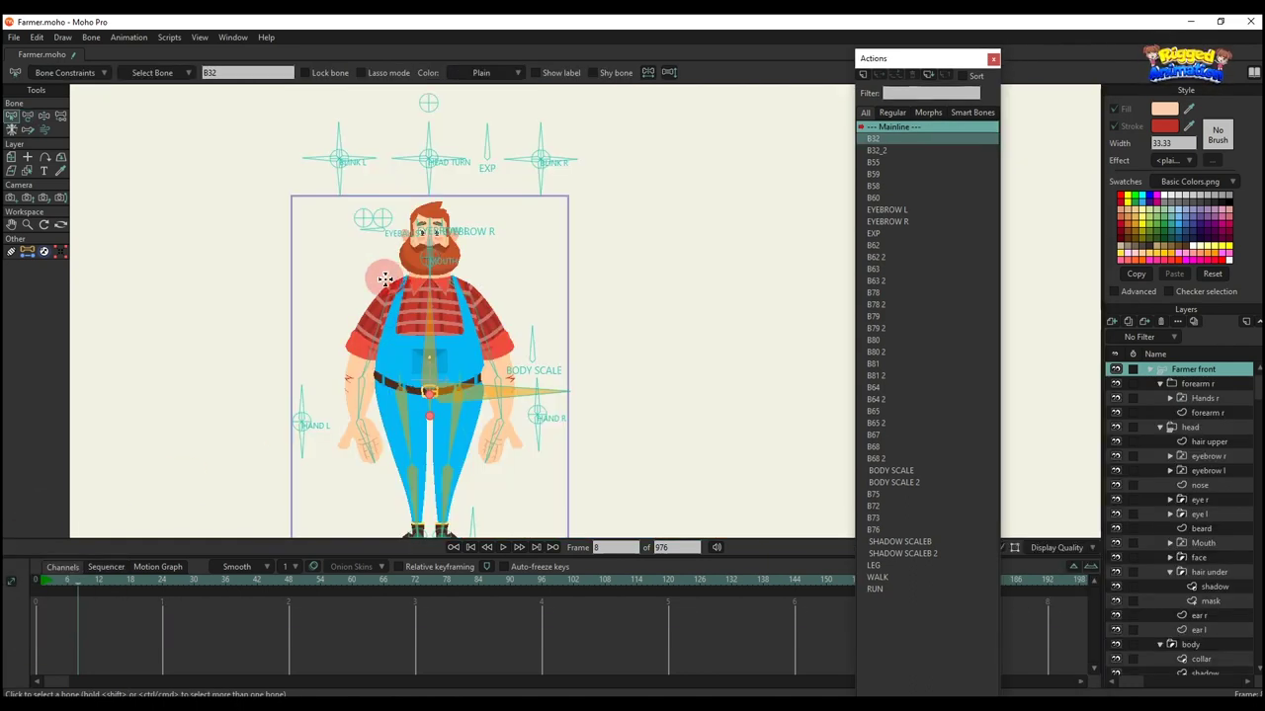
scroll(415, 296, up, 1)
drag(410, 286, 507, 276)
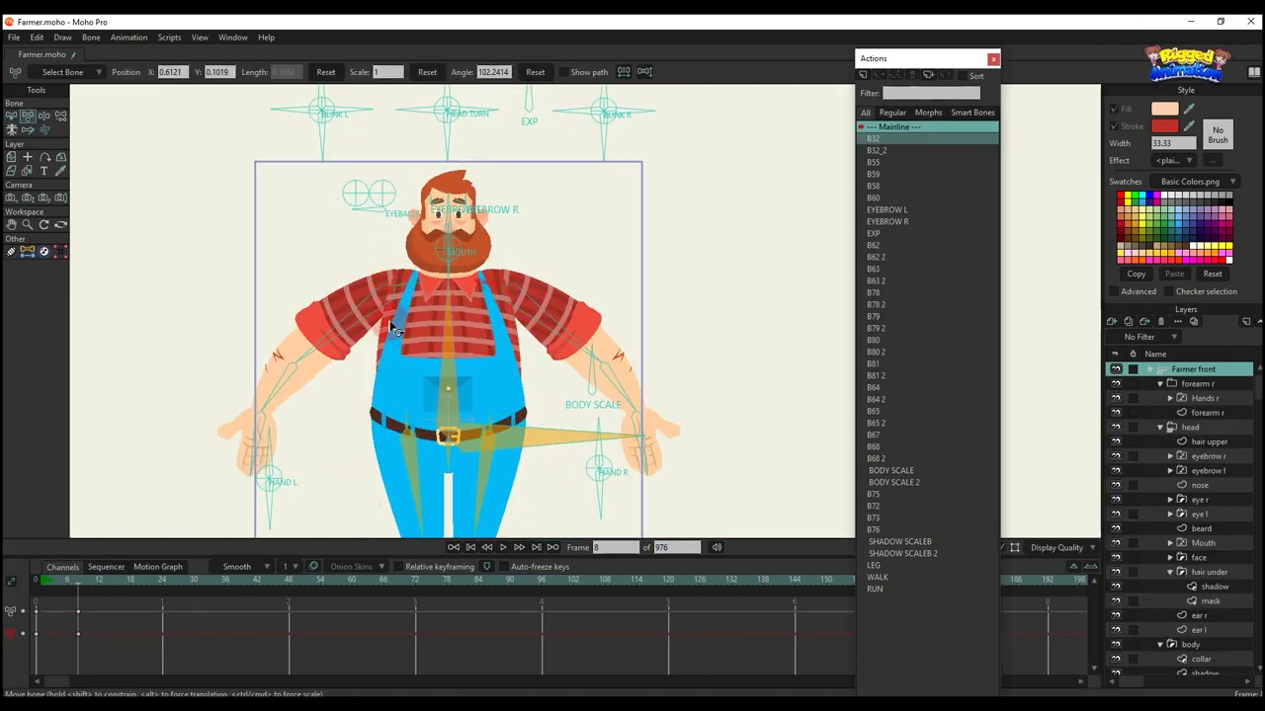
drag(284, 373, 294, 332)
drag(623, 371, 619, 334)
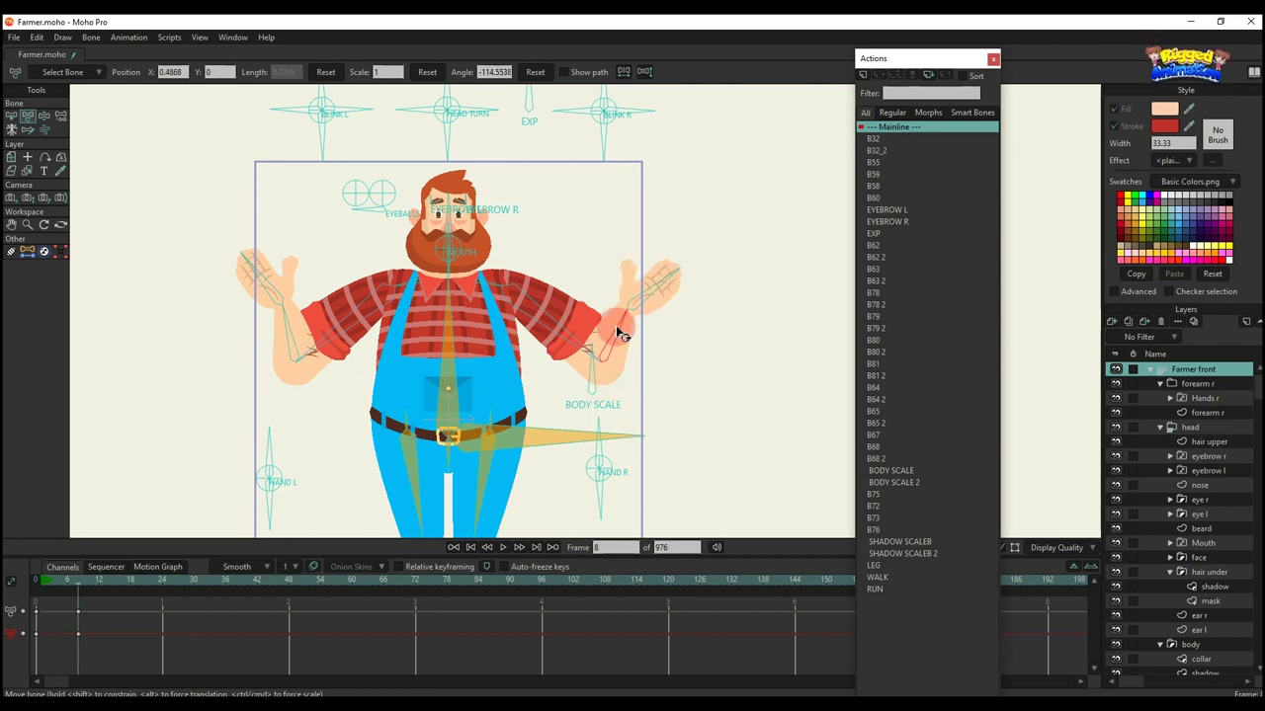
Lower both upper arms with the forearms still bent, and delete all the arm test keyframes
drag(401, 298, 420, 301)
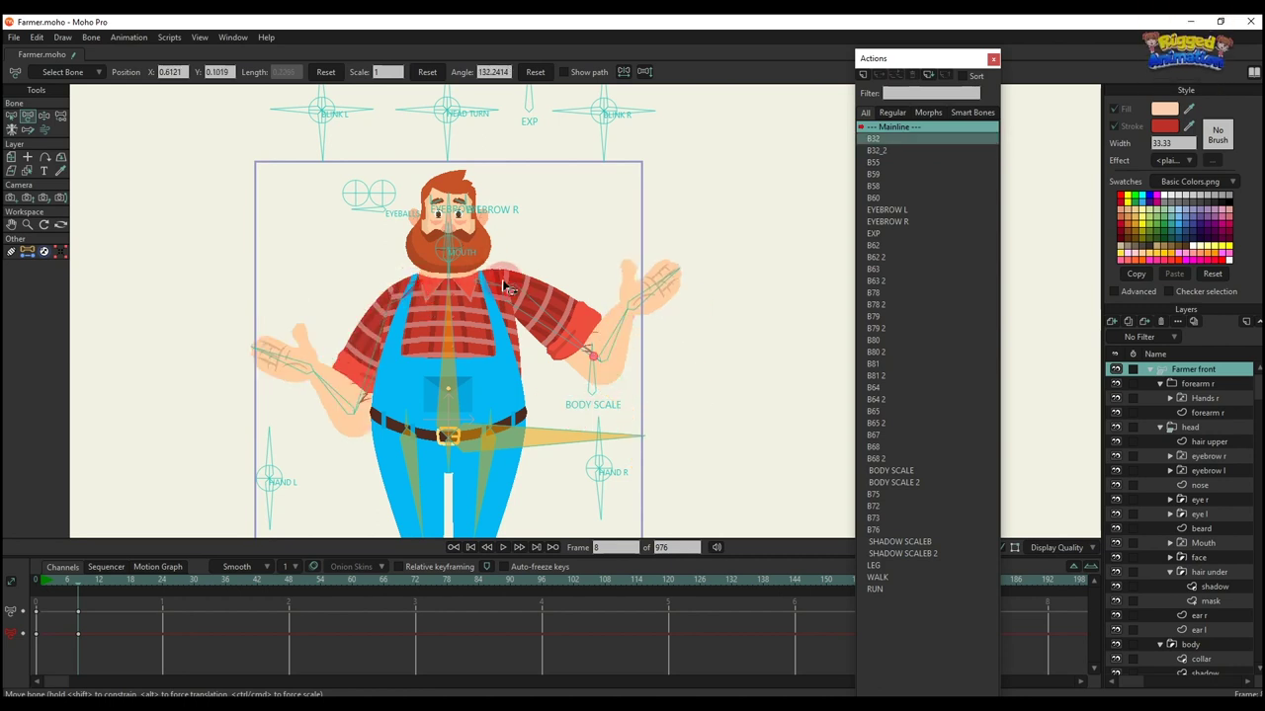
drag(499, 285, 504, 314)
drag(150, 652, 8, 538)
key(Delete)
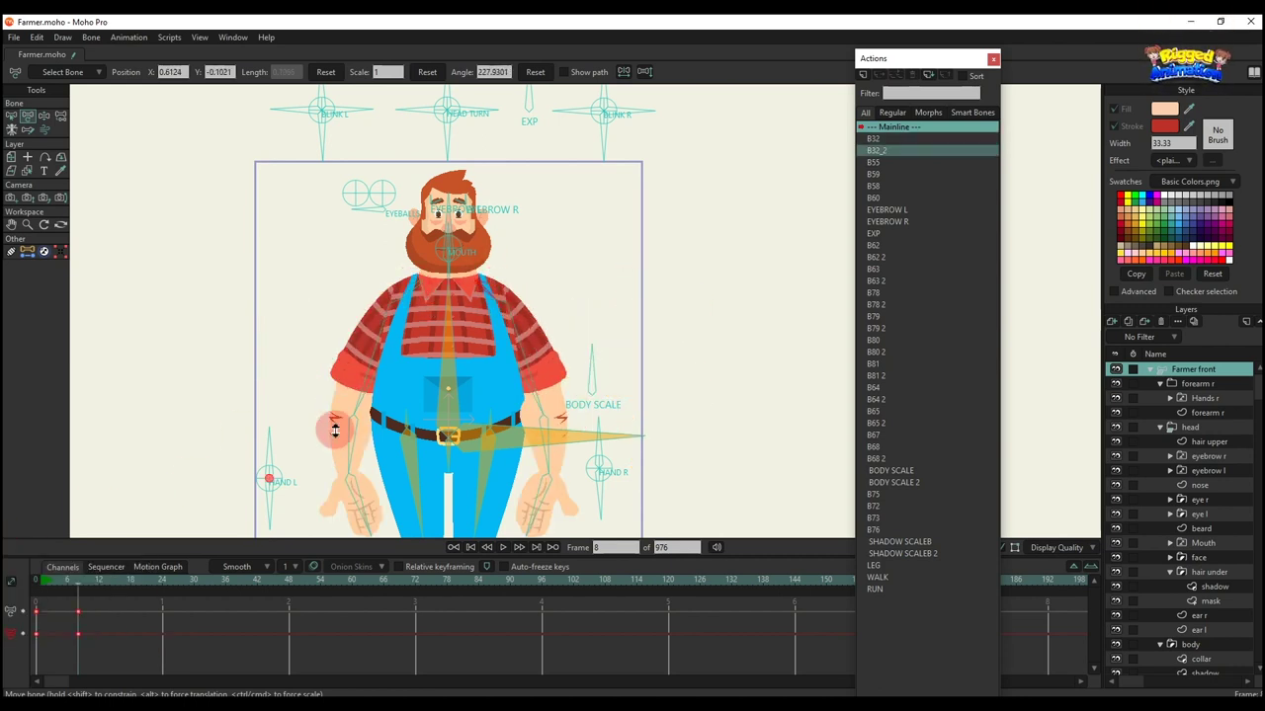
Fold the forearm on the HAND R side in front of the belly and the other forearm behind the body
drag(496, 419, 521, 309)
drag(353, 348, 381, 341)
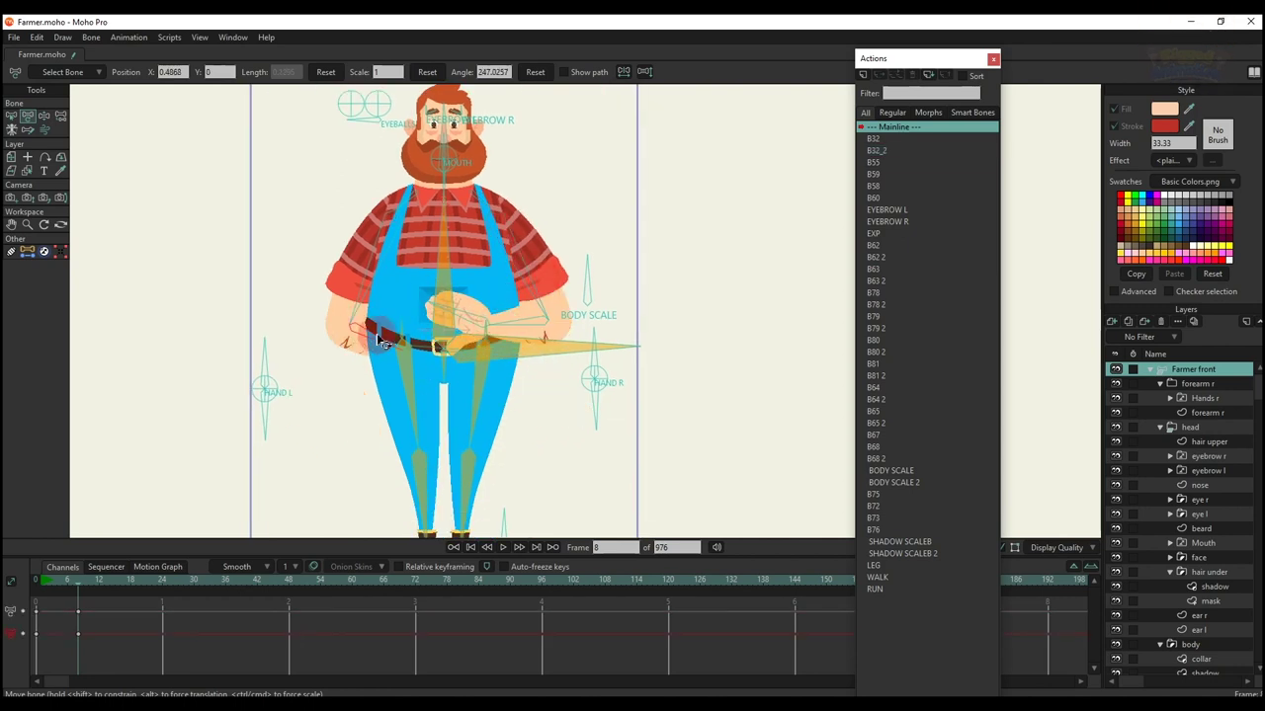
drag(364, 291, 353, 323)
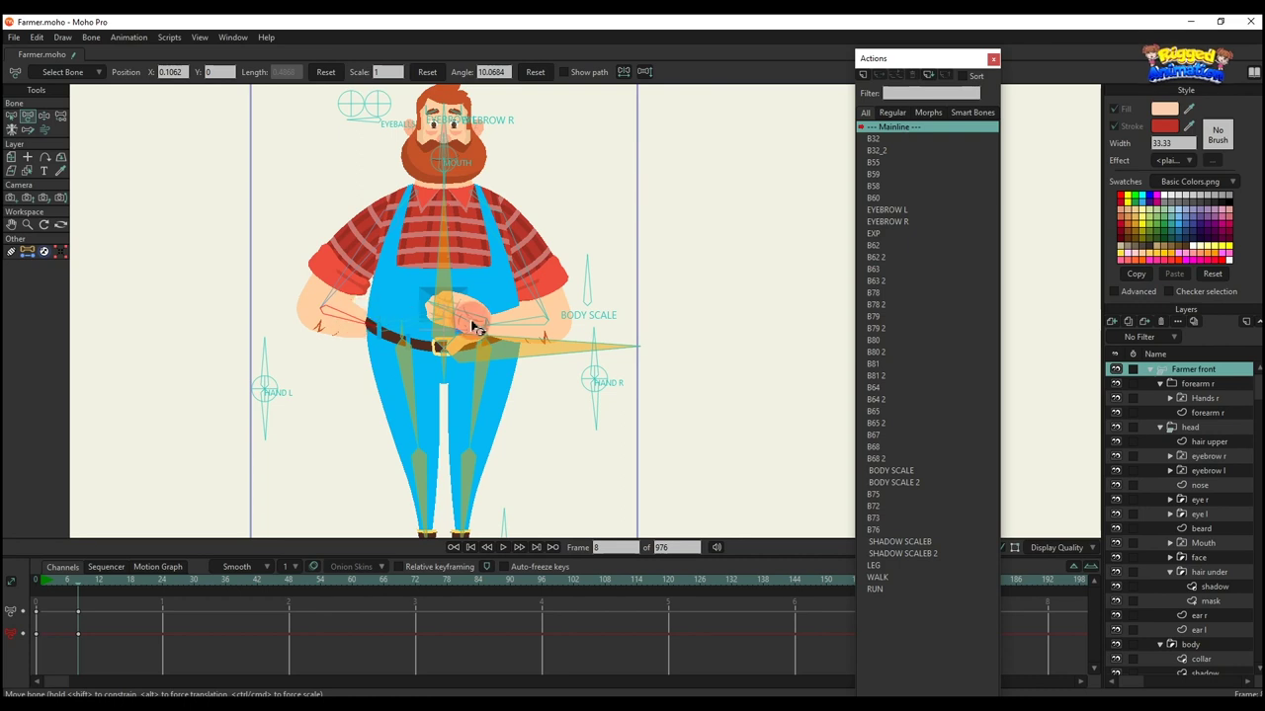
Rotate the HAND R control to switch that forearm behind the body, and tuck both arms behind the back
drag(530, 346, 598, 420)
click(554, 356)
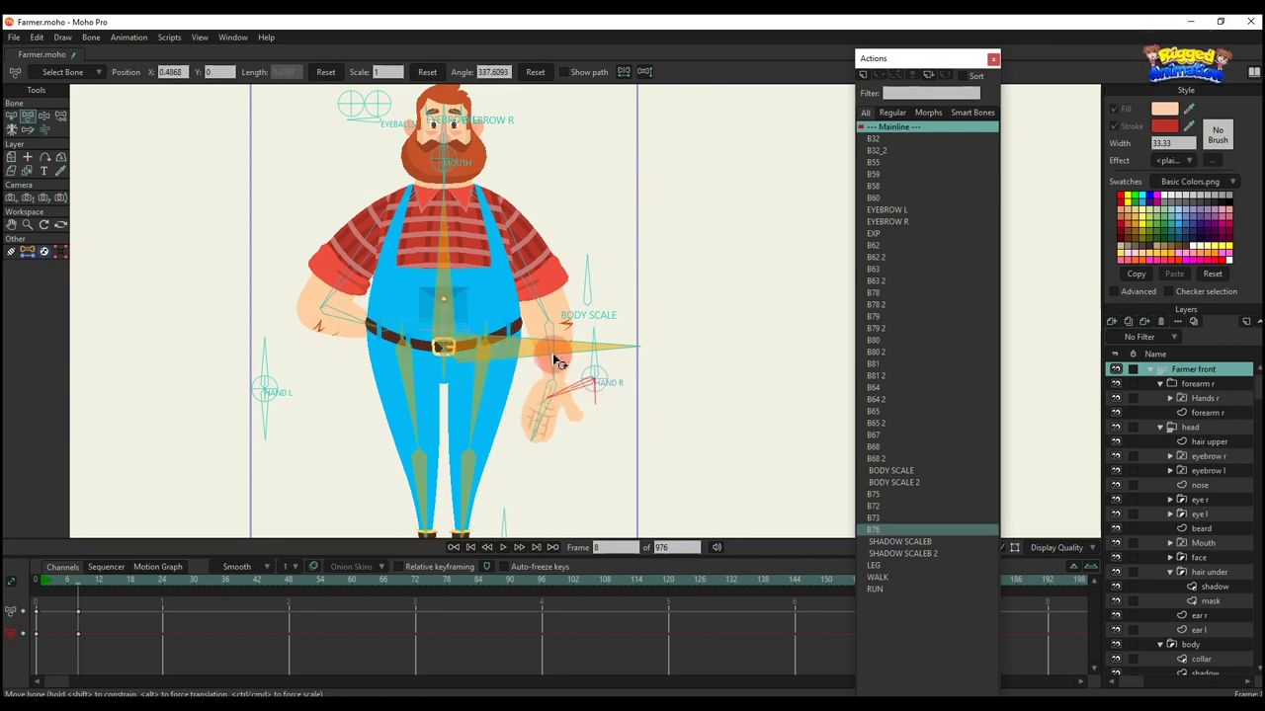
drag(516, 343, 512, 341)
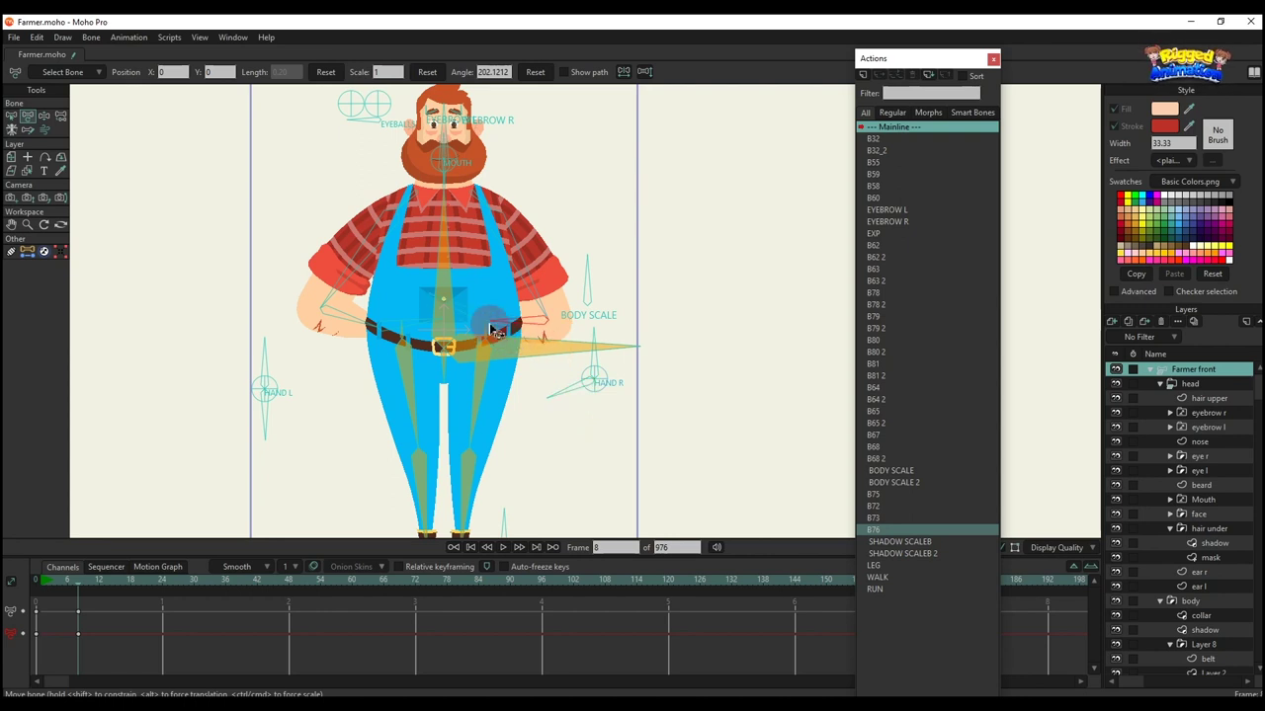
drag(369, 283, 377, 294)
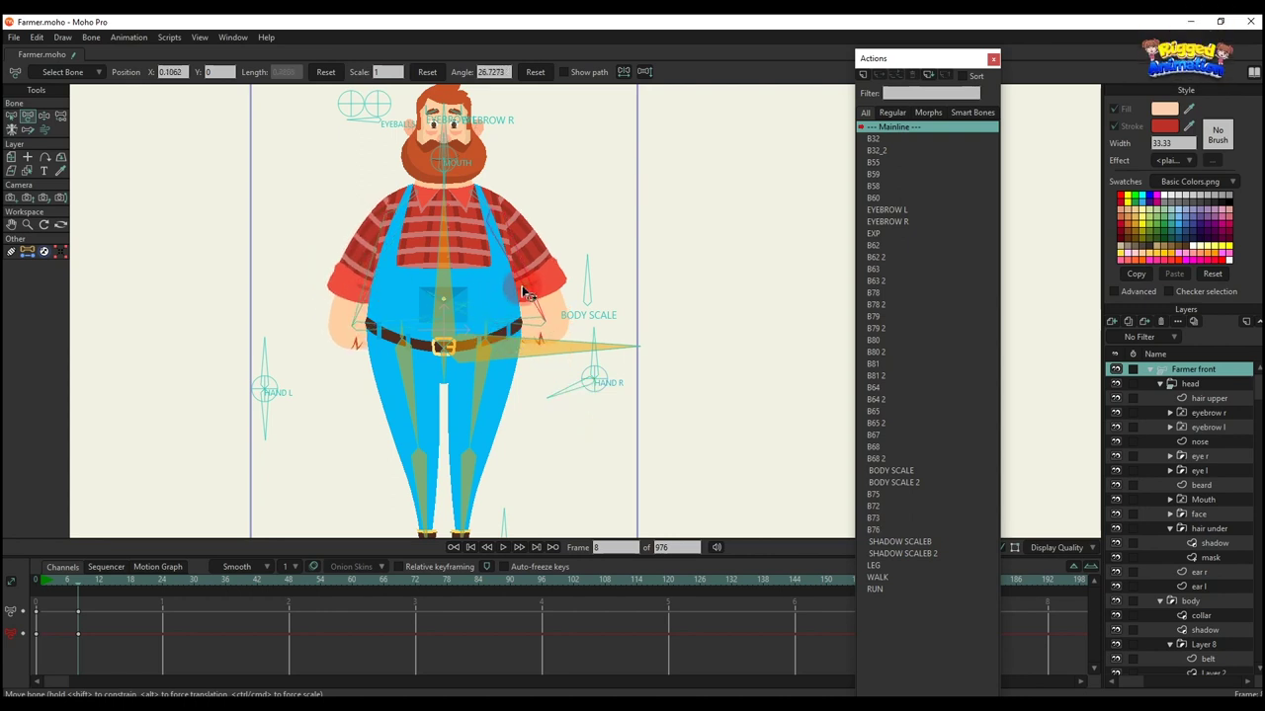
Swing both arms outward, and use the HAND R control to fold that forearm back in front of the belly
drag(527, 293, 593, 383)
drag(403, 253, 298, 381)
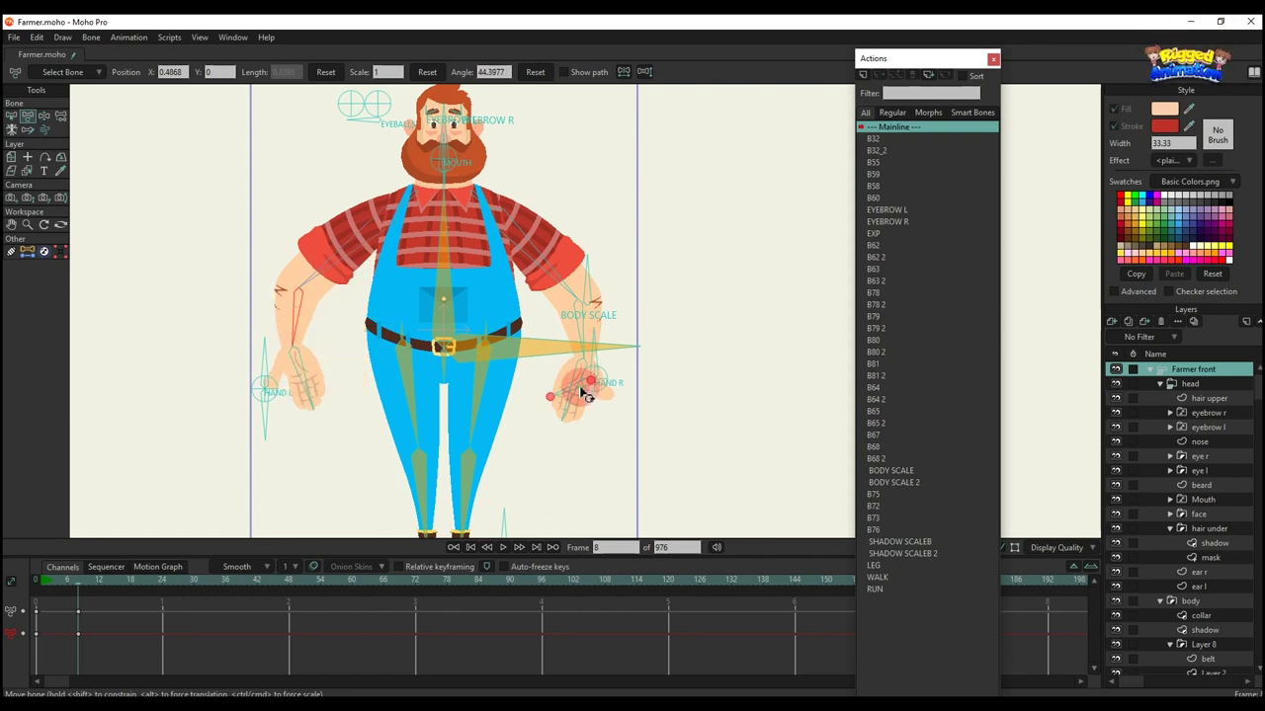
drag(583, 394, 524, 288)
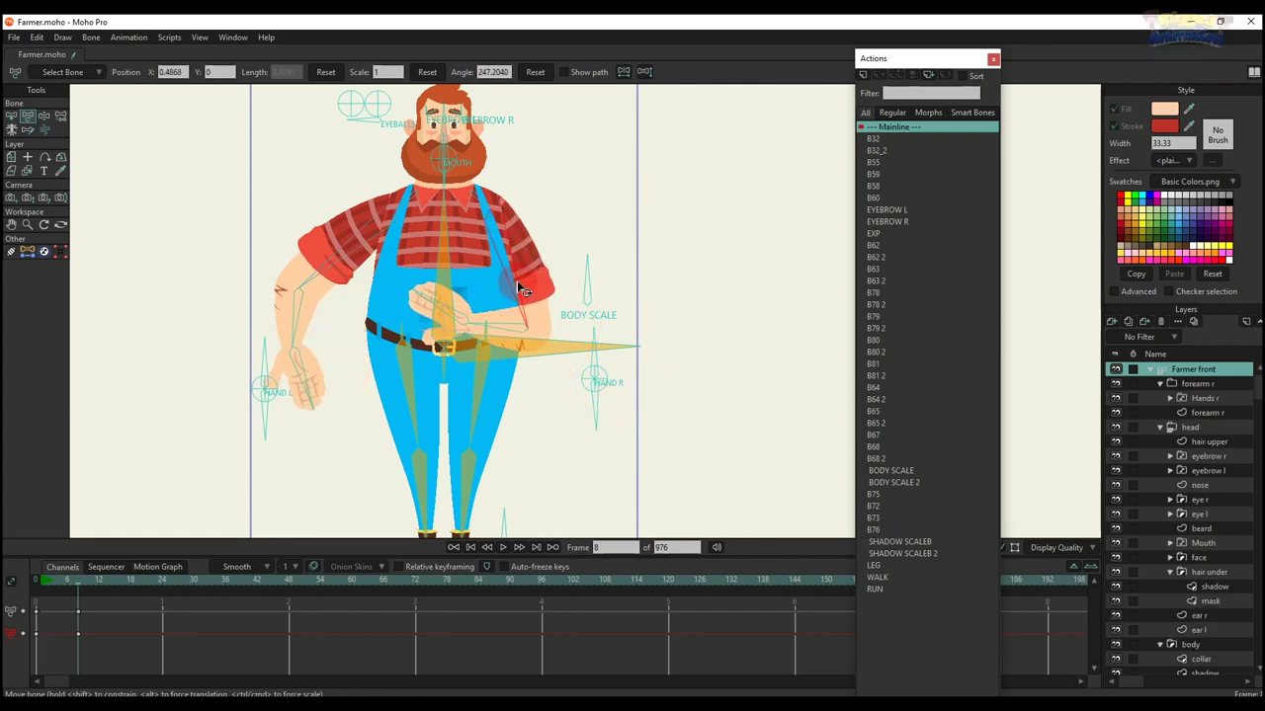
drag(511, 336, 502, 330)
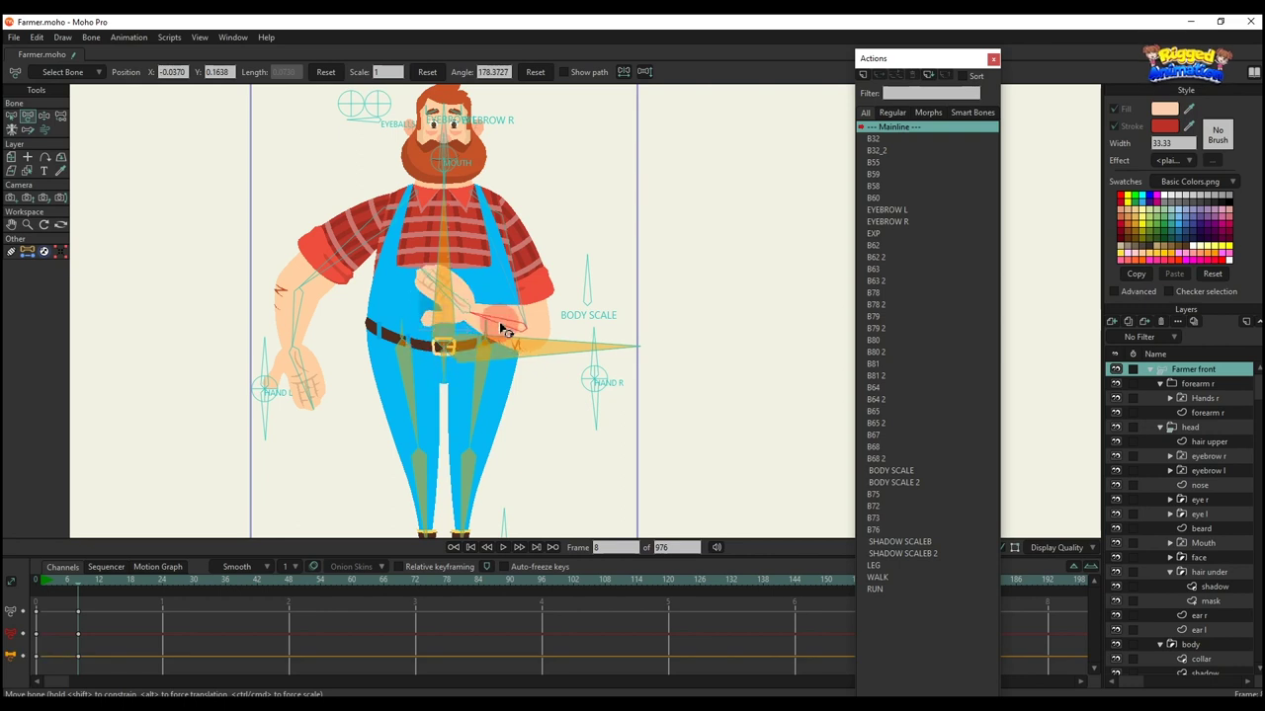
Rotate the HAND L control and fold that forearm in front of the belly beside the other hand
drag(376, 327, 255, 410)
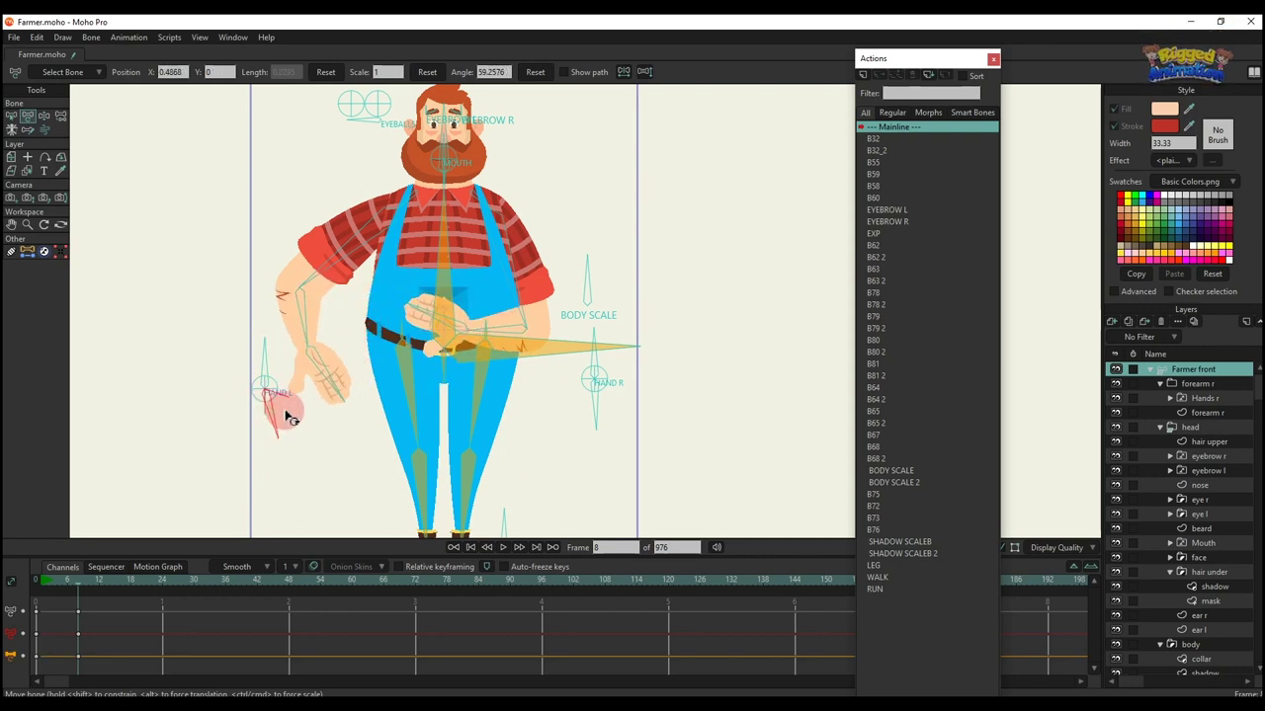
drag(318, 361, 379, 310)
scroll(469, 300, down, 2)
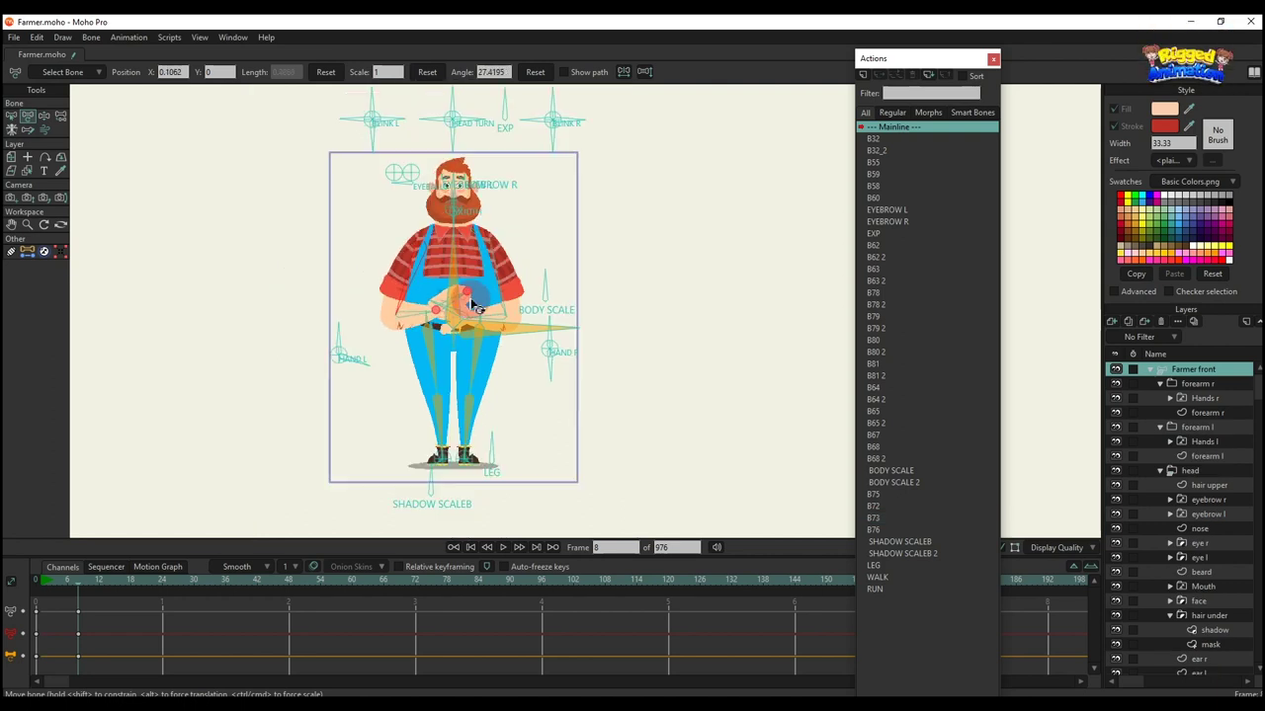
scroll(472, 322, up, 2)
Extend both forearms outward and try different hand views with the HAND L and HAND R controls
drag(470, 303, 644, 313)
scroll(292, 372, up, 1)
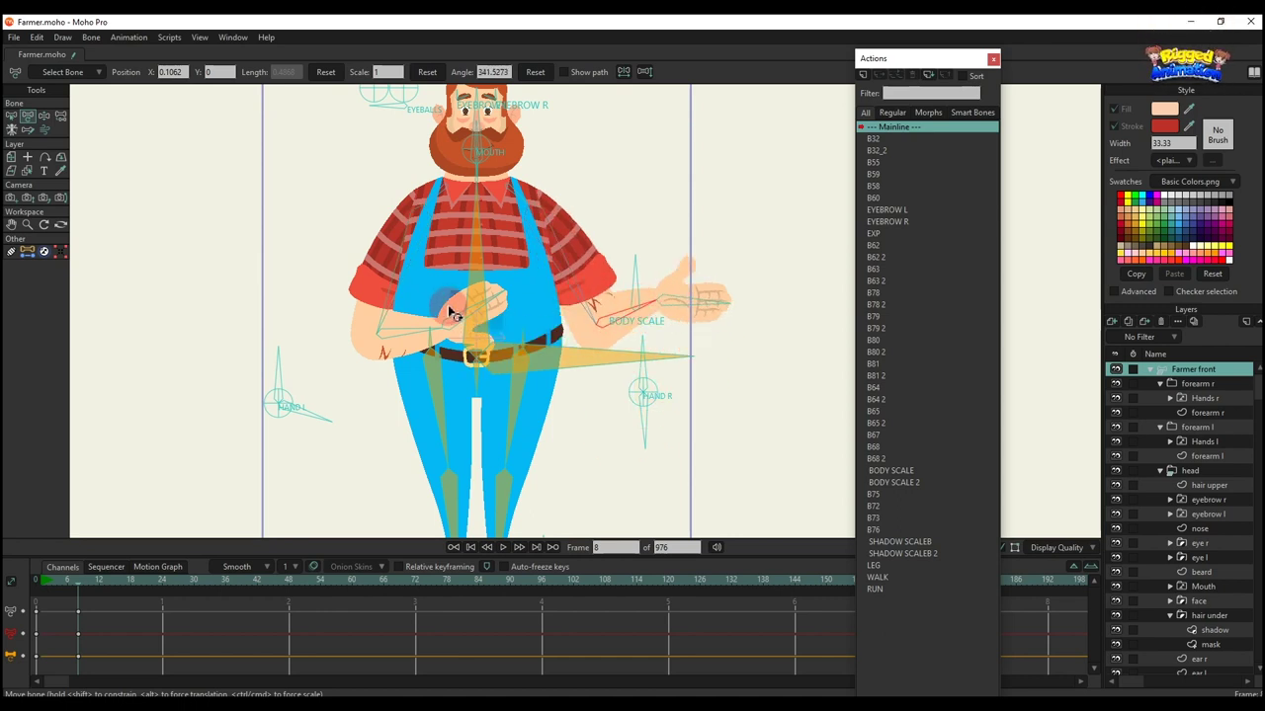
drag(350, 356, 316, 302)
drag(314, 389, 249, 431)
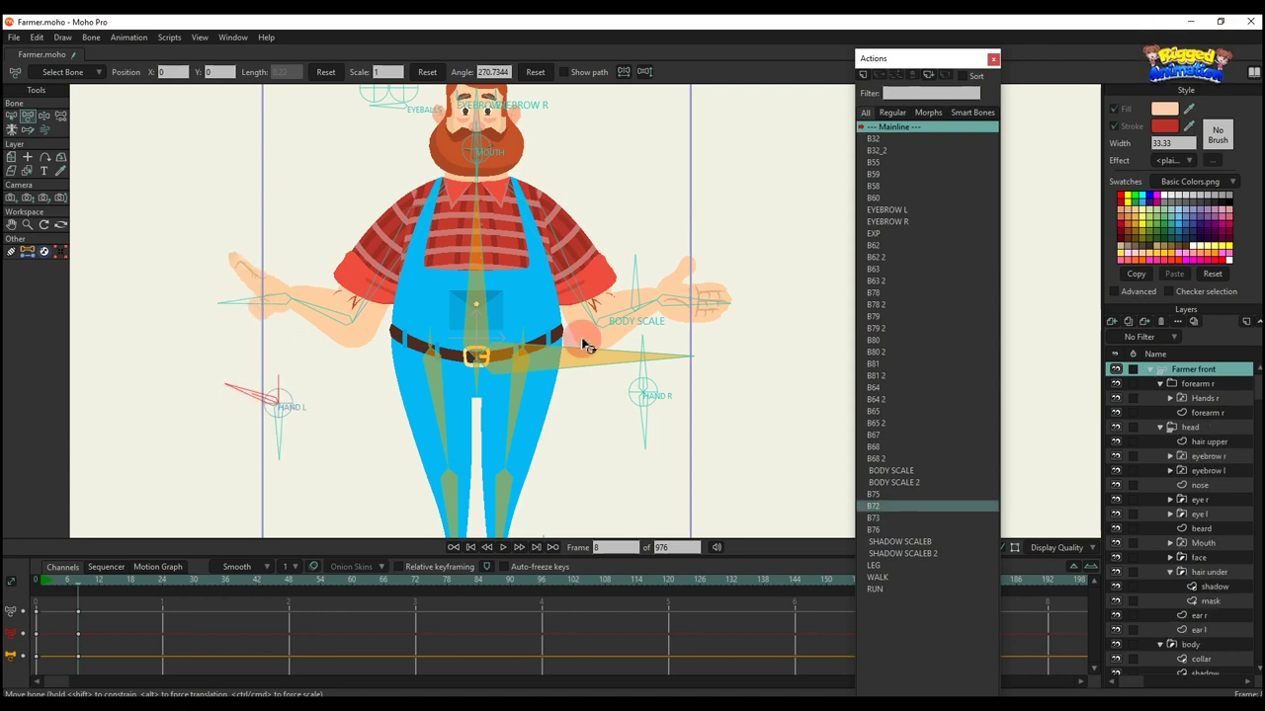
drag(645, 368, 672, 388)
mouse_move(607, 278)
mouse_down()
mouse_move(678, 306)
mouse_move(638, 273)
mouse_move(604, 283)
mouse_move(668, 287)
mouse_move(605, 278)
mouse_up()
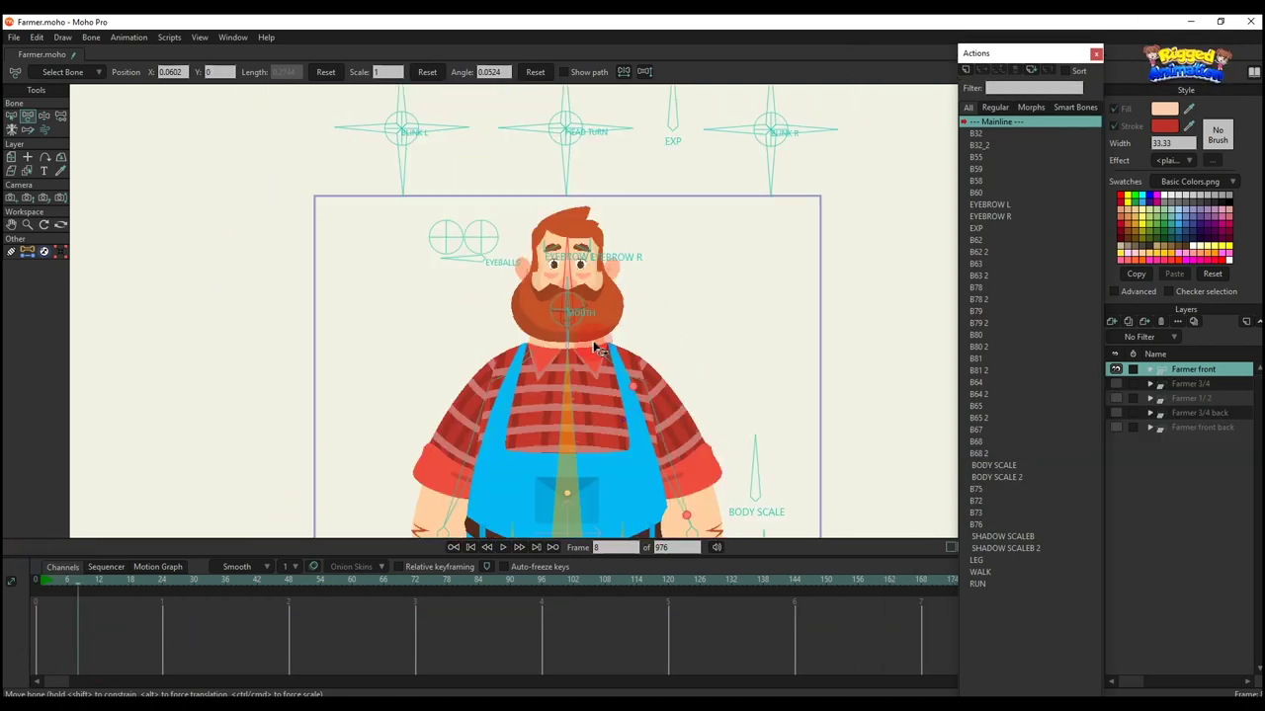
Bend one knee outward by rotating its thigh bone, and pose both arms with the hands on the hips
drag(515, 385, 555, 383)
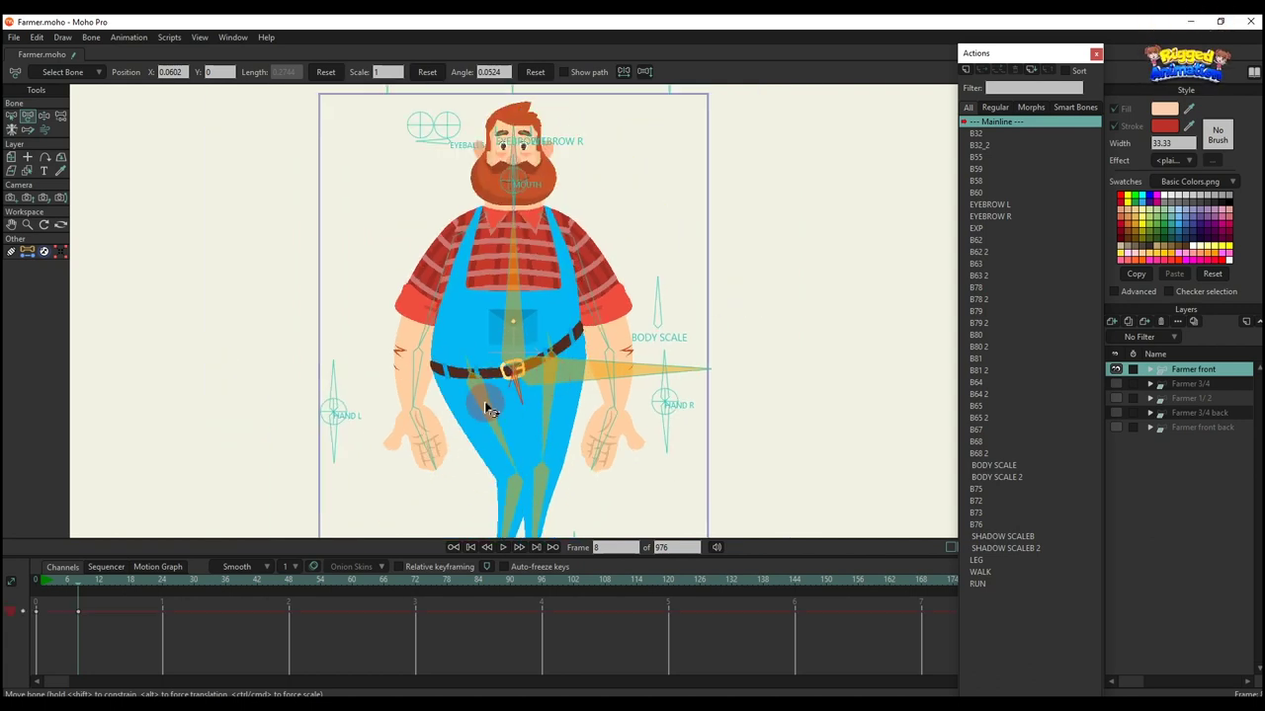
drag(485, 404, 474, 409)
scroll(507, 372, down, 3)
scroll(506, 358, up, 1)
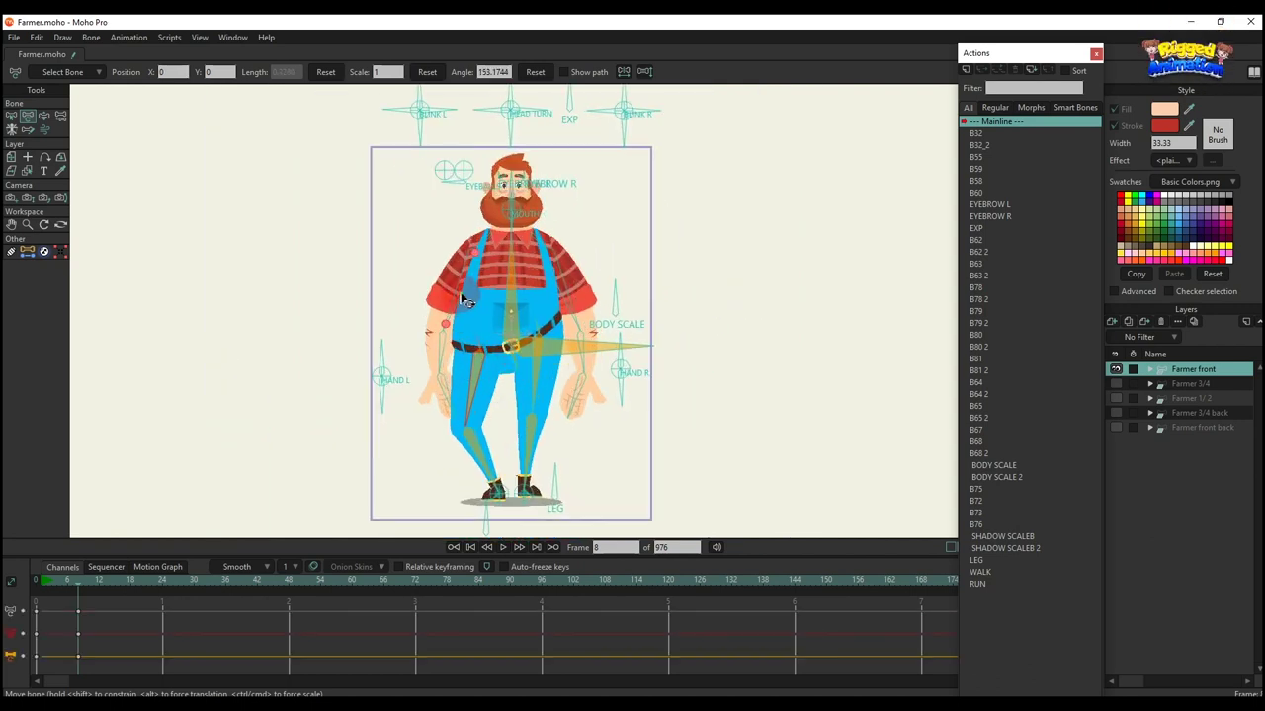
drag(464, 301, 455, 326)
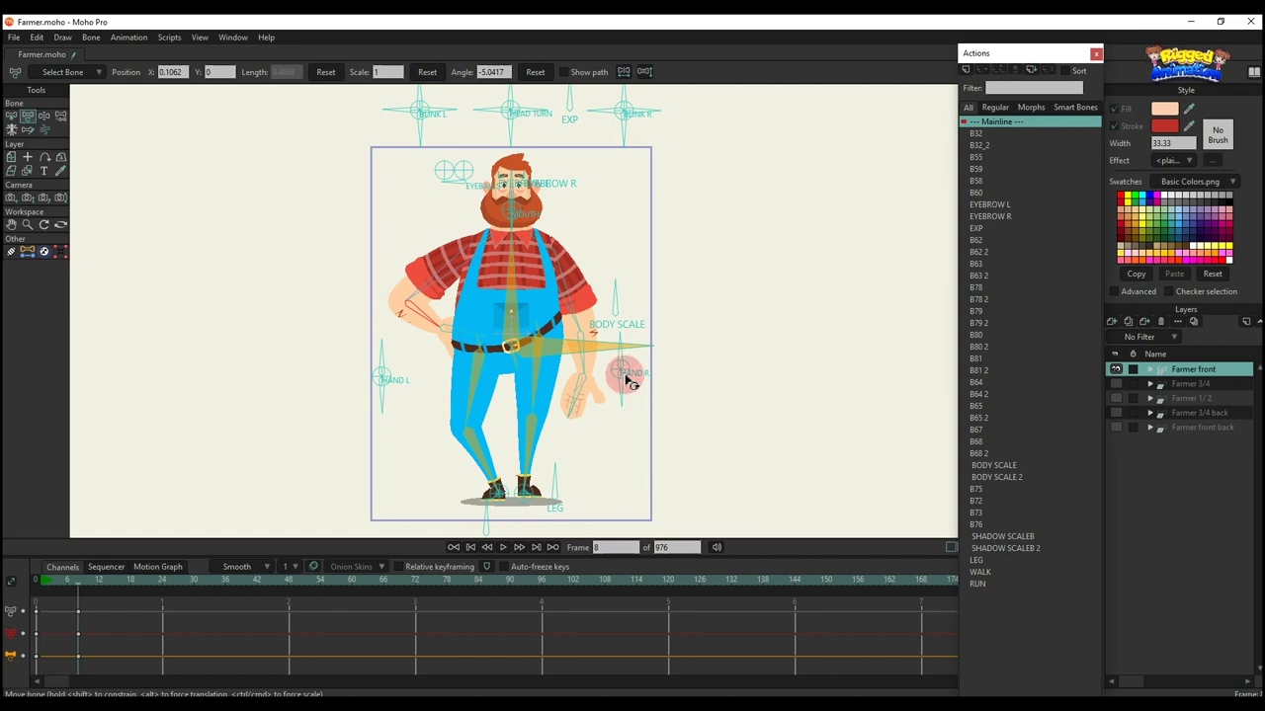
drag(590, 388, 599, 294)
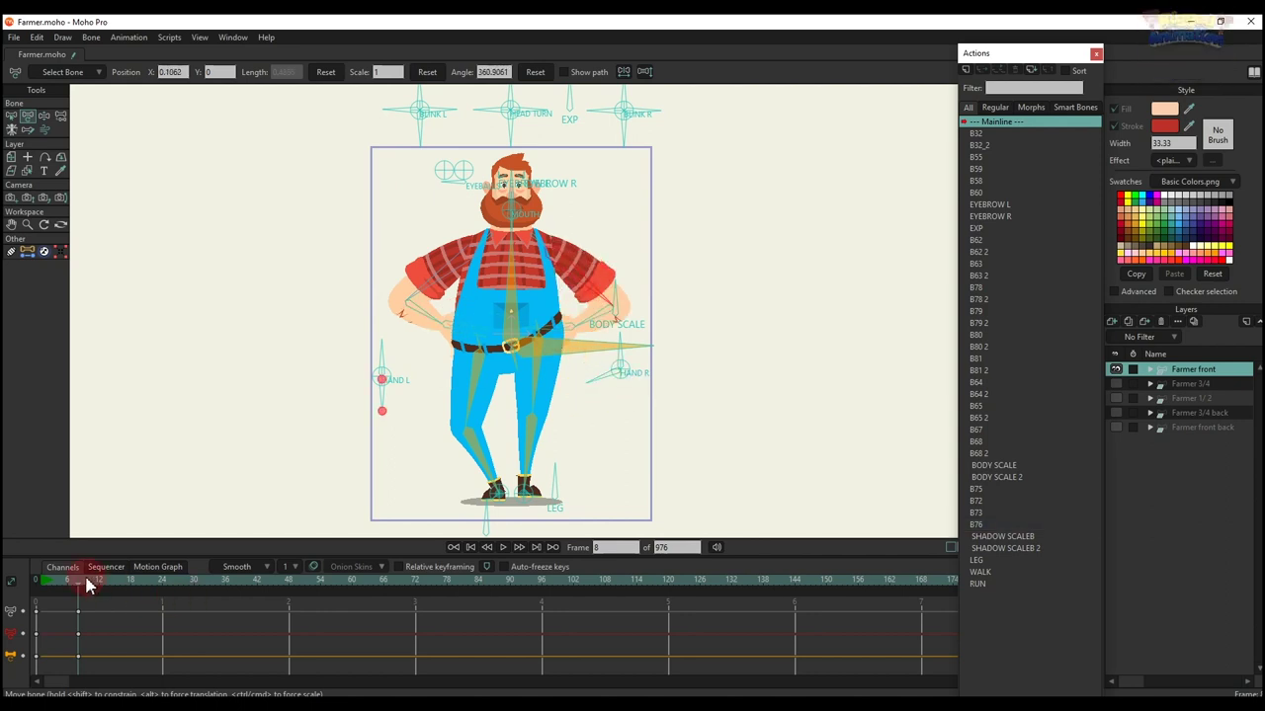
Shift the hips sideways with the opposite knee bent outward, and swing them back again at frame 17
scroll(489, 385, up, 1)
drag(513, 360, 472, 361)
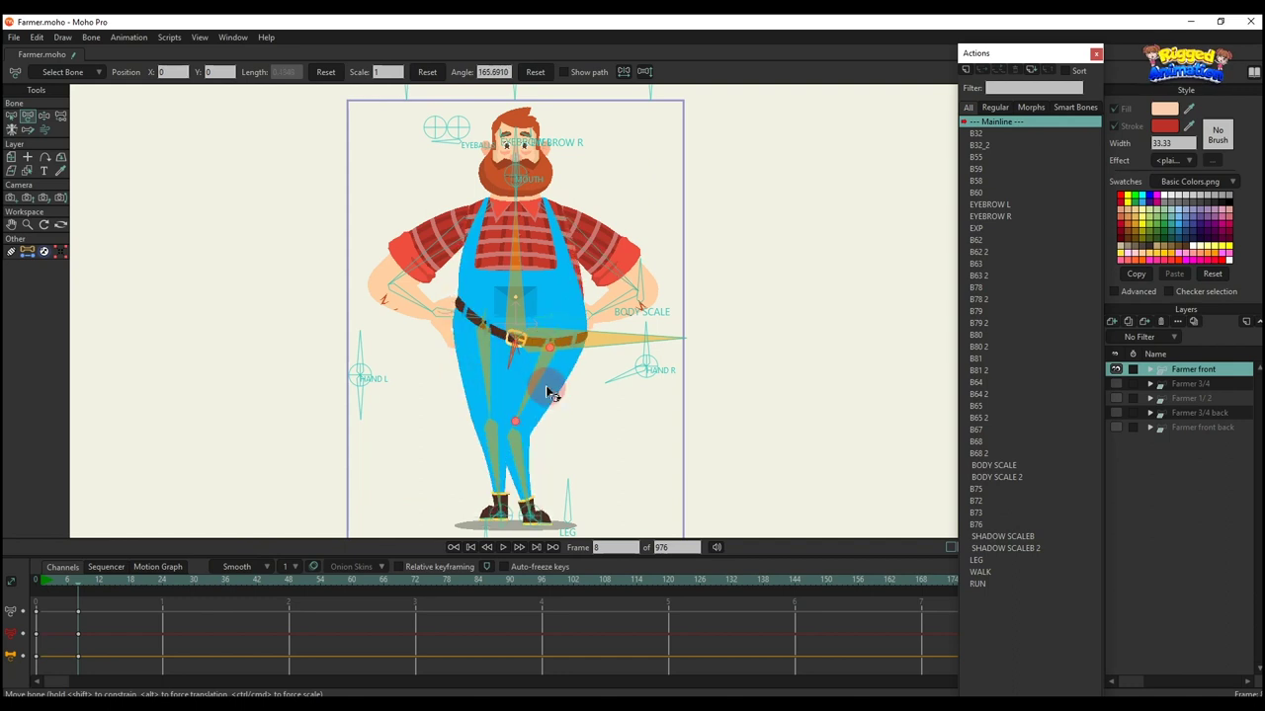
drag(549, 394, 662, 396)
drag(35, 590, 158, 585)
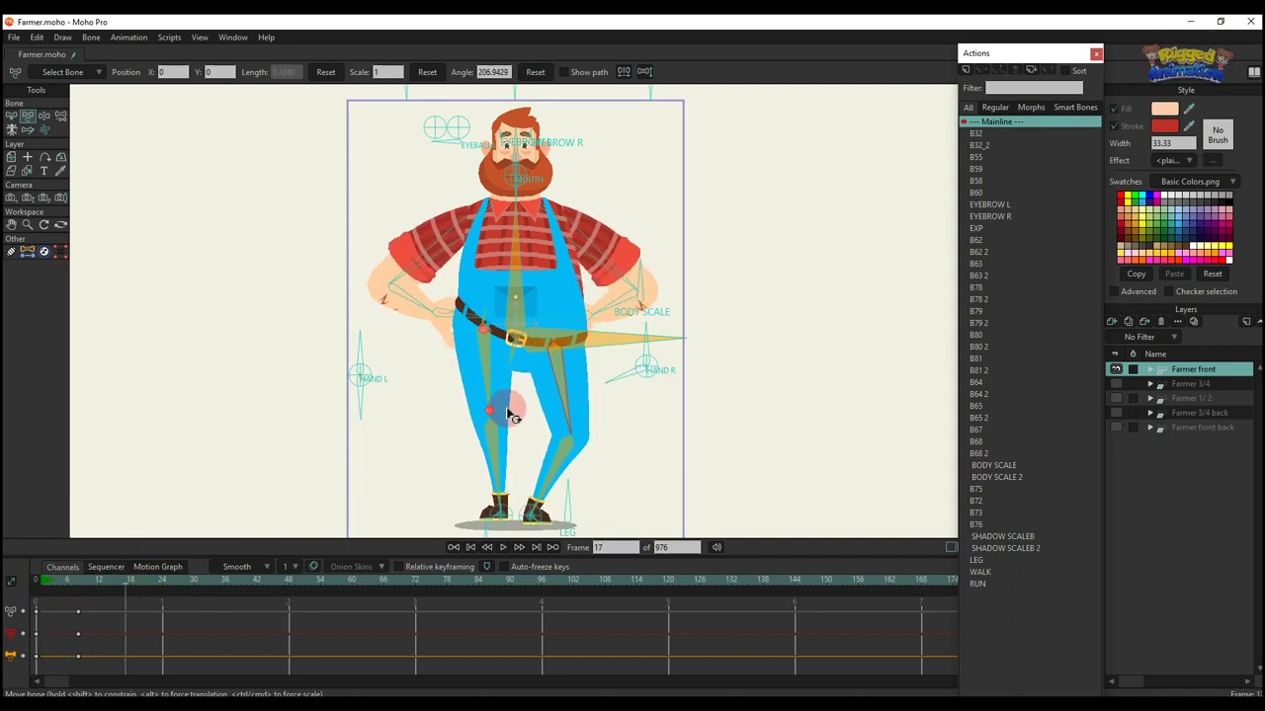
drag(517, 363, 551, 362)
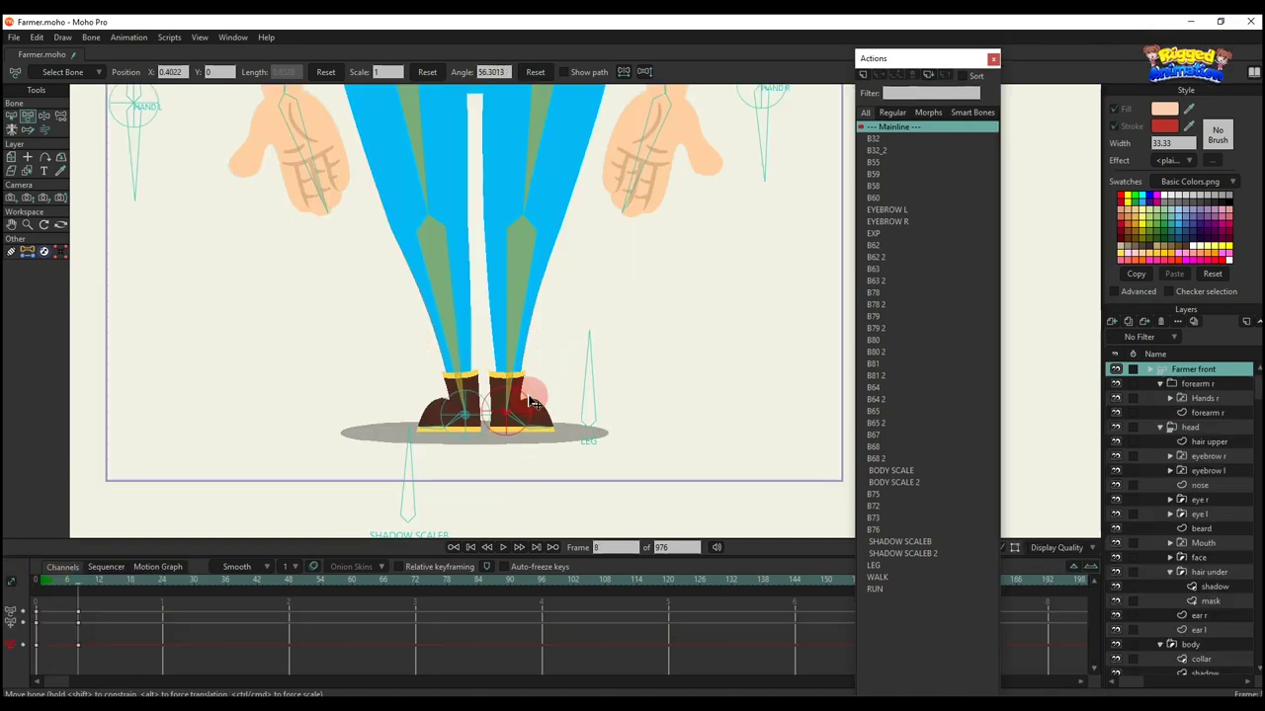
Lift one foot across the standing leg, move it behind that leg with the LEG control, and return the foot to the ground
drag(529, 397, 497, 327)
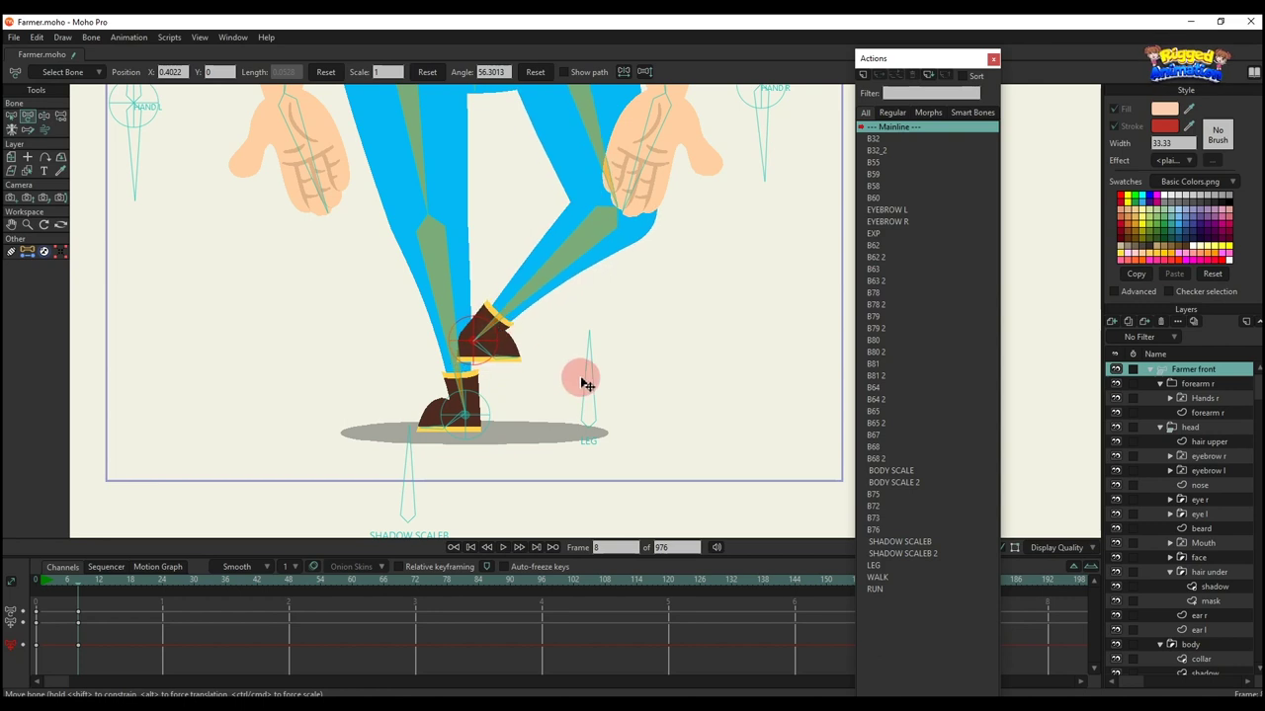
click(632, 417)
drag(634, 420, 459, 459)
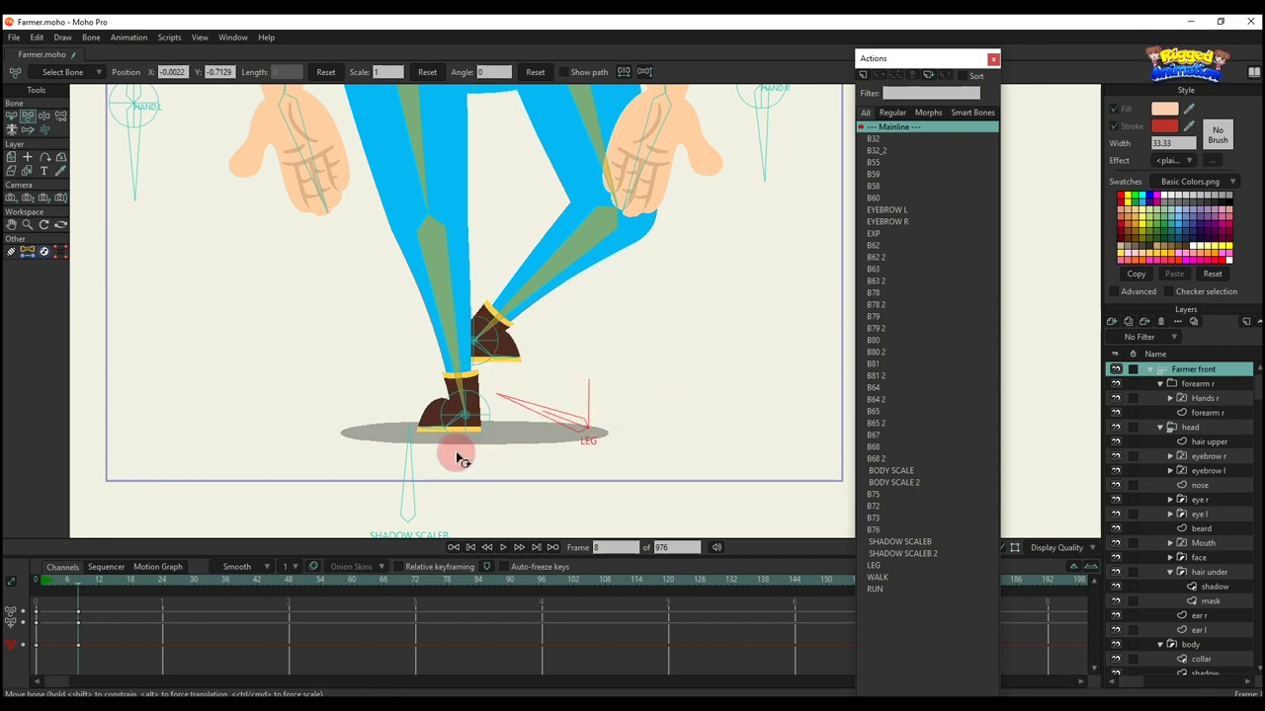
drag(475, 368, 529, 410)
Lift the whole body off the ground with the hip bone and shrink the ground shadow with the SHADOW SCALEB control
scroll(438, 457, down, 5)
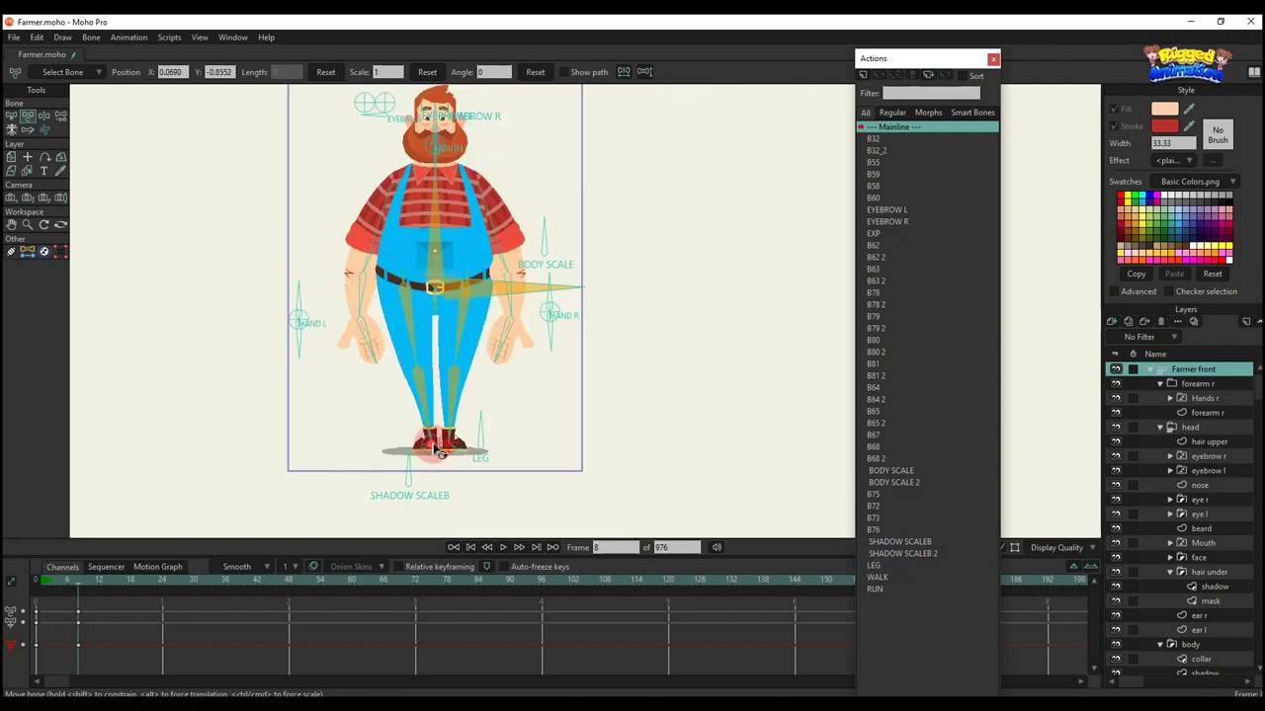
drag(438, 357, 459, 326)
scroll(445, 328, up, 2)
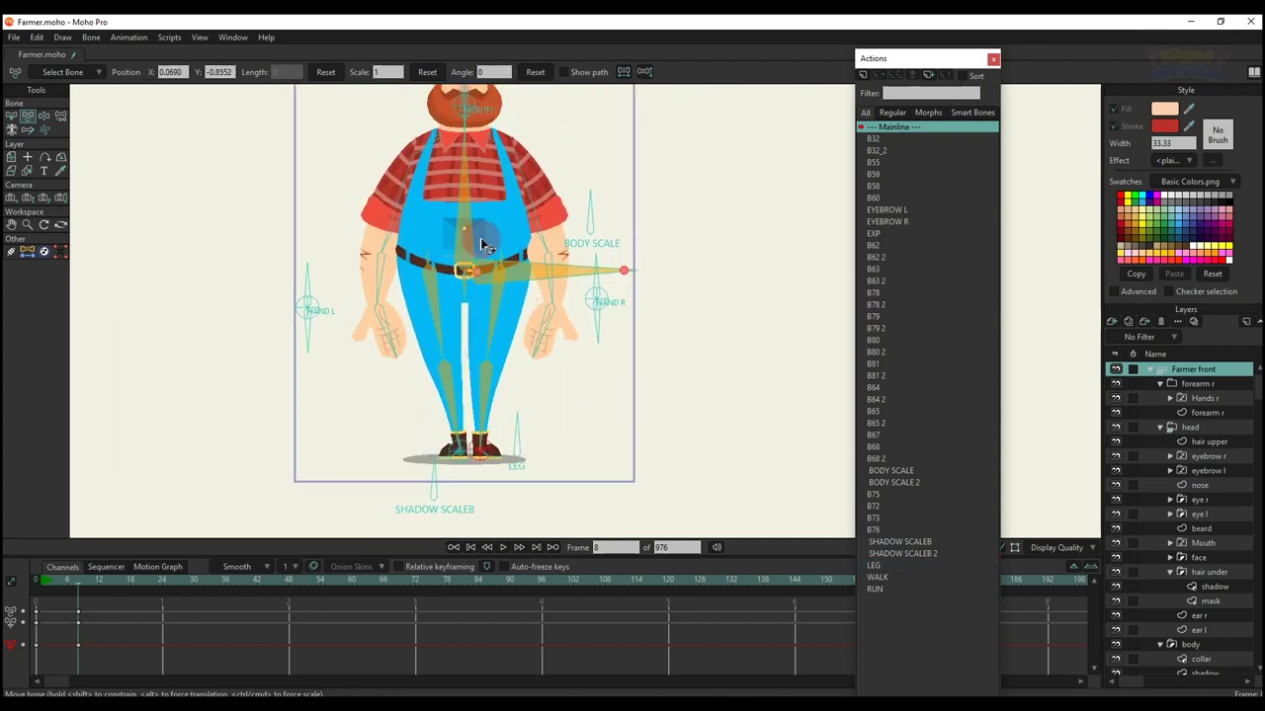
drag(484, 227, 486, 228)
scroll(438, 452, down, 3)
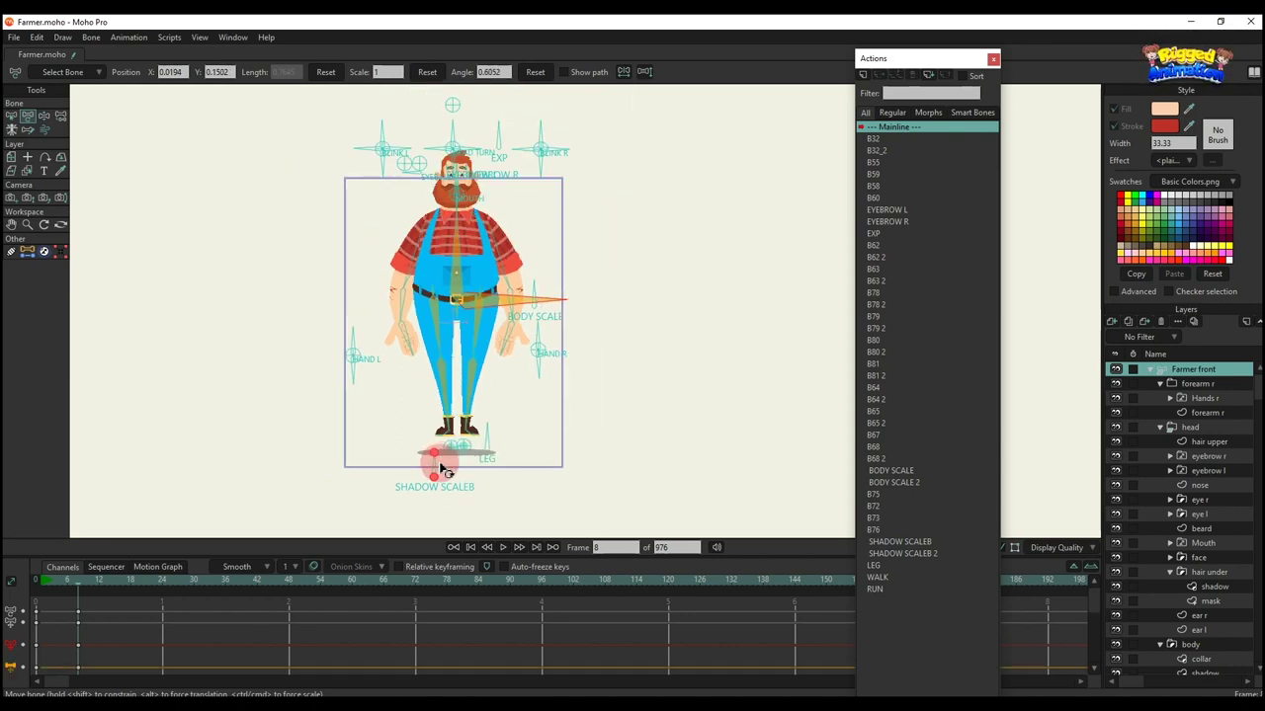
click(481, 496)
drag(481, 340, 442, 285)
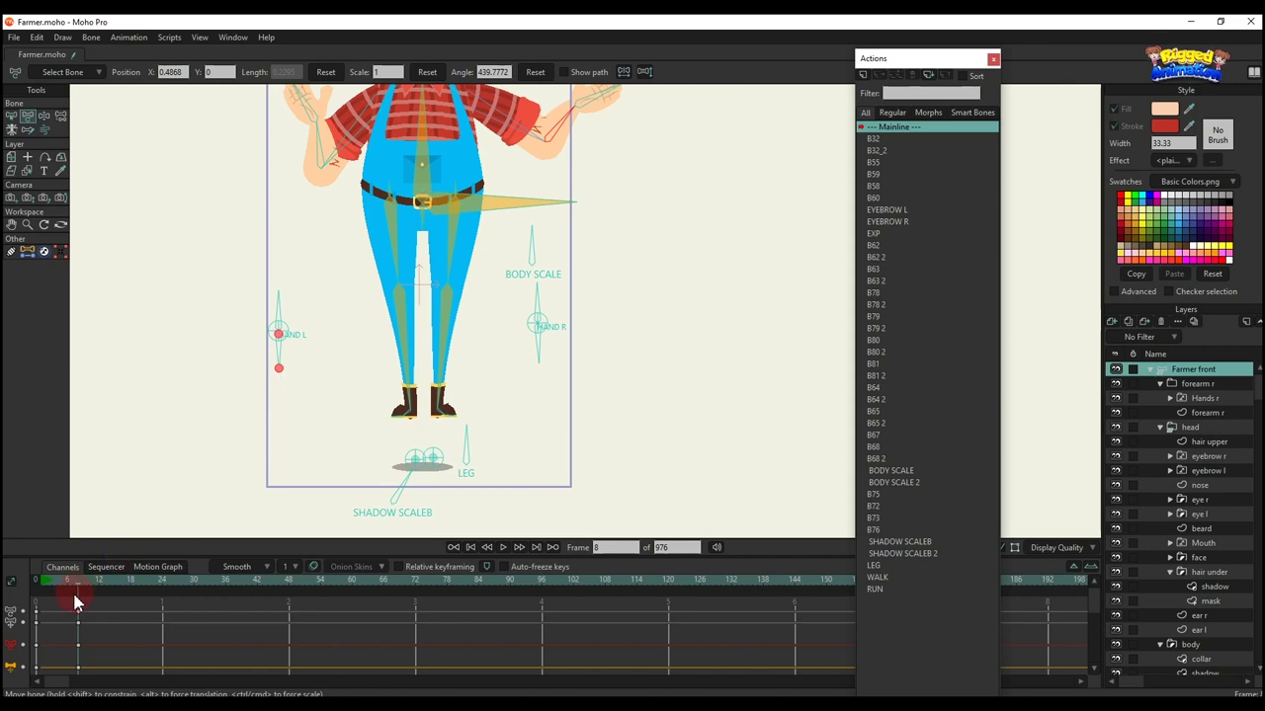
Scrub through the jump and lower the body into a crouch at frame 20
click(49, 579)
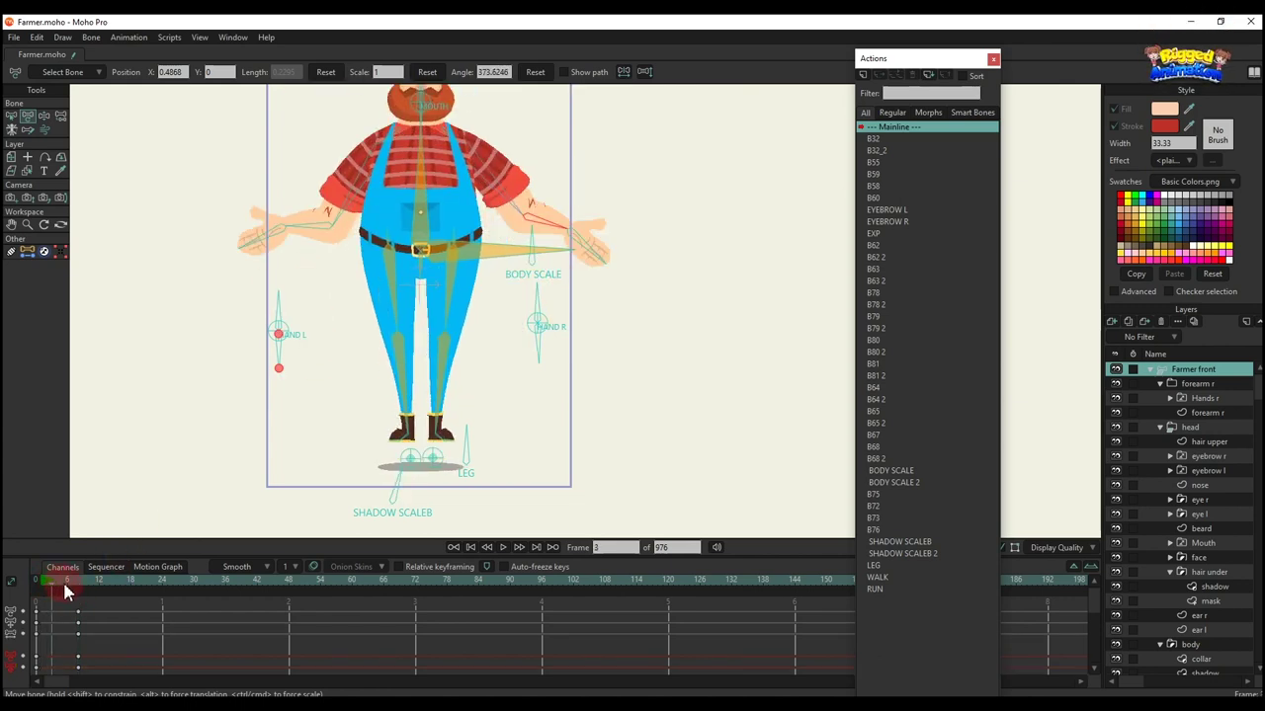
drag(65, 587, 112, 597)
click(497, 226)
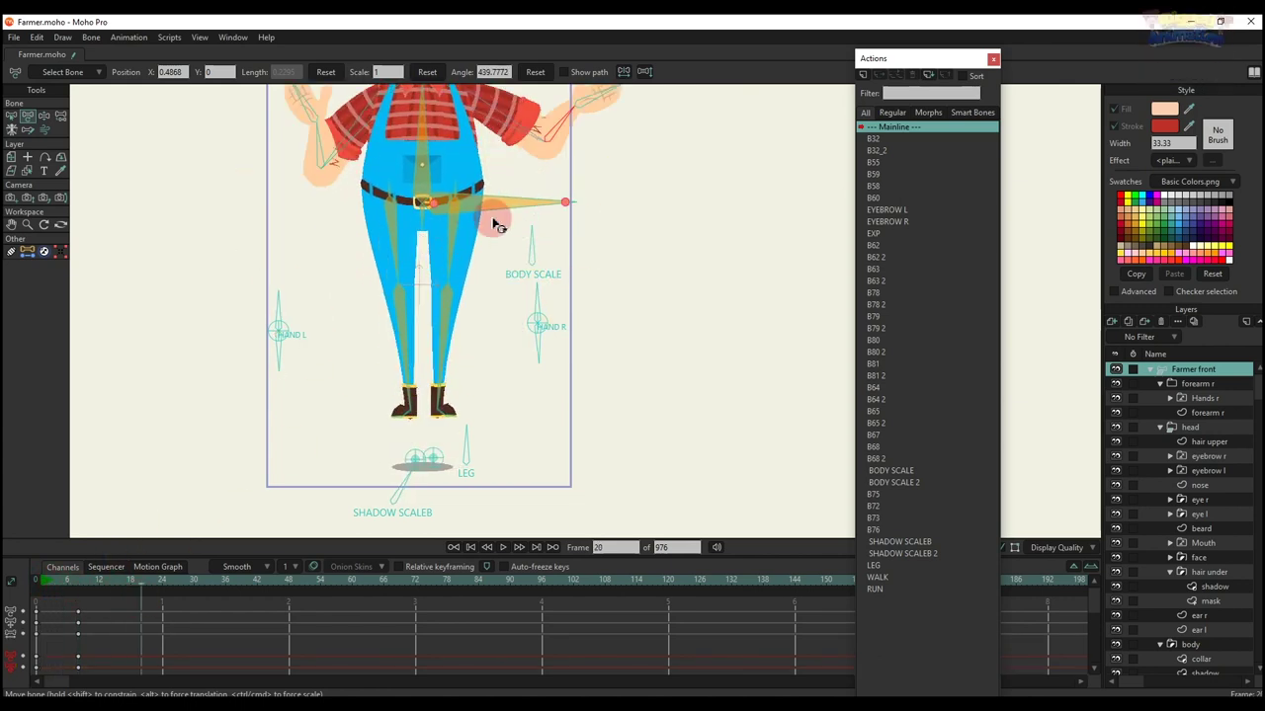
drag(441, 210, 444, 321)
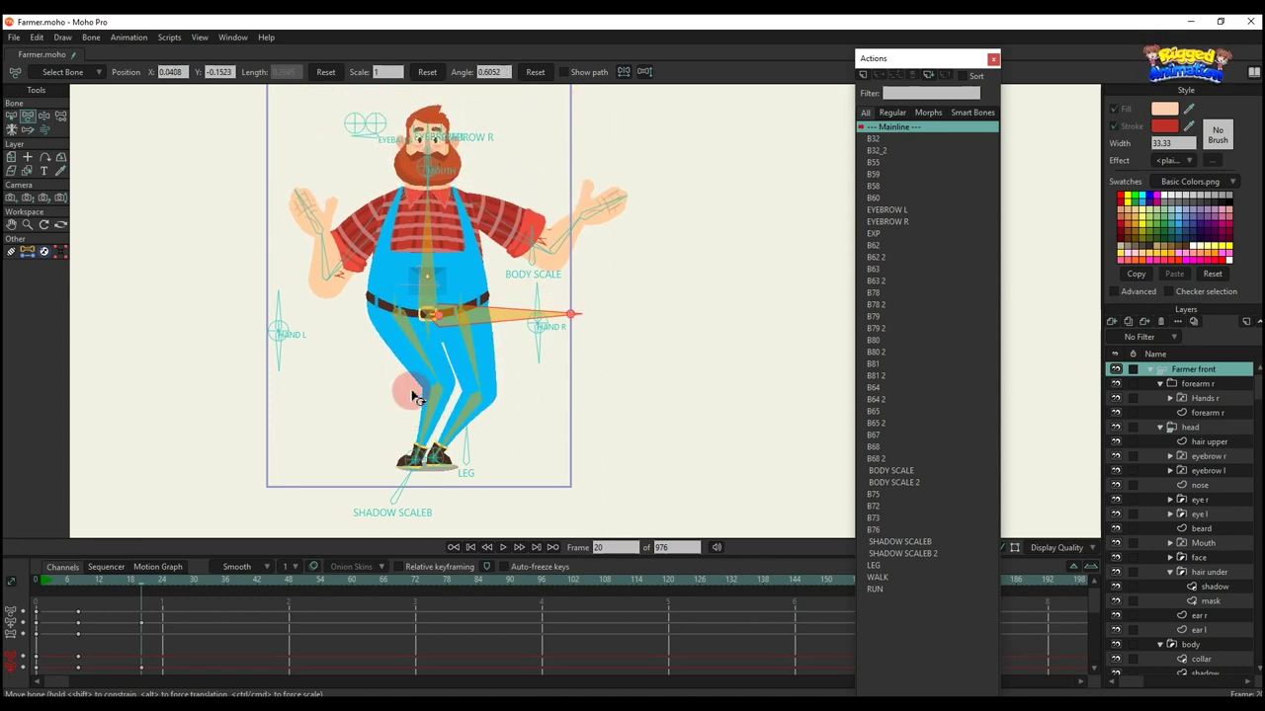
Spread both feet apart with the knees bent outward, and widen the ground shadow with the SHADOW SCALEB control
drag(395, 375, 373, 454)
click(460, 452)
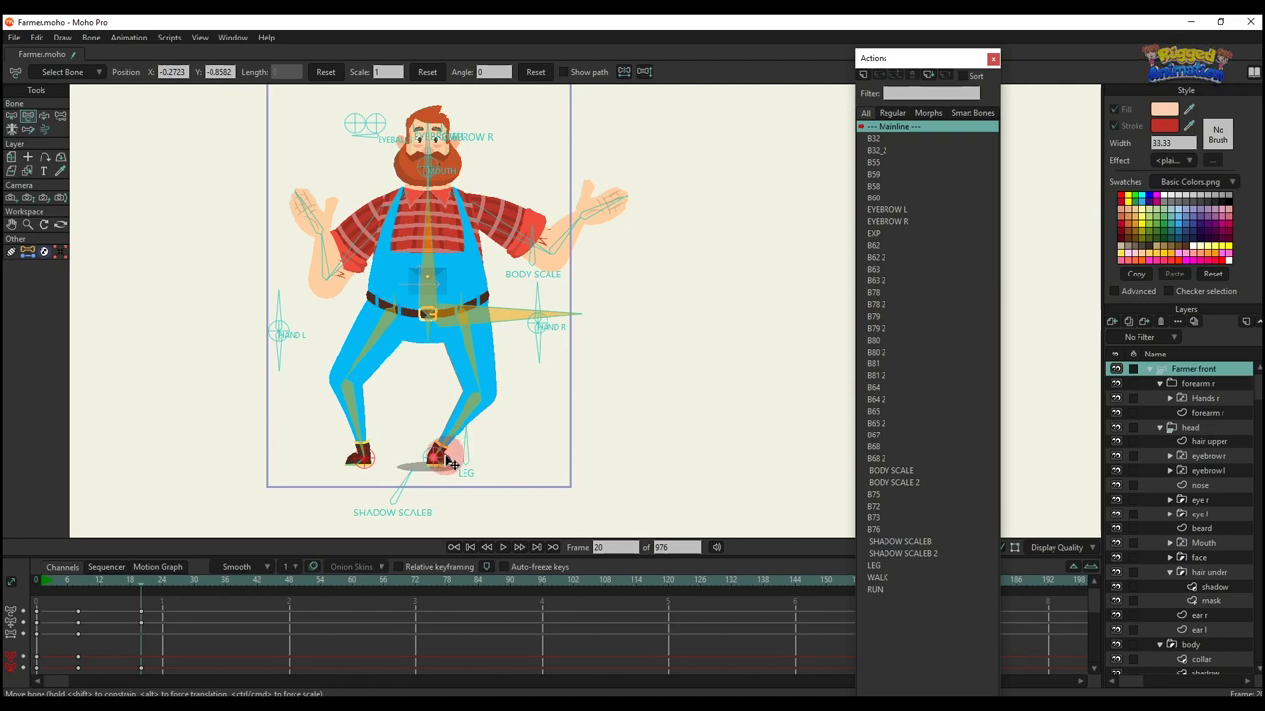
drag(450, 461, 491, 459)
drag(466, 349, 564, 344)
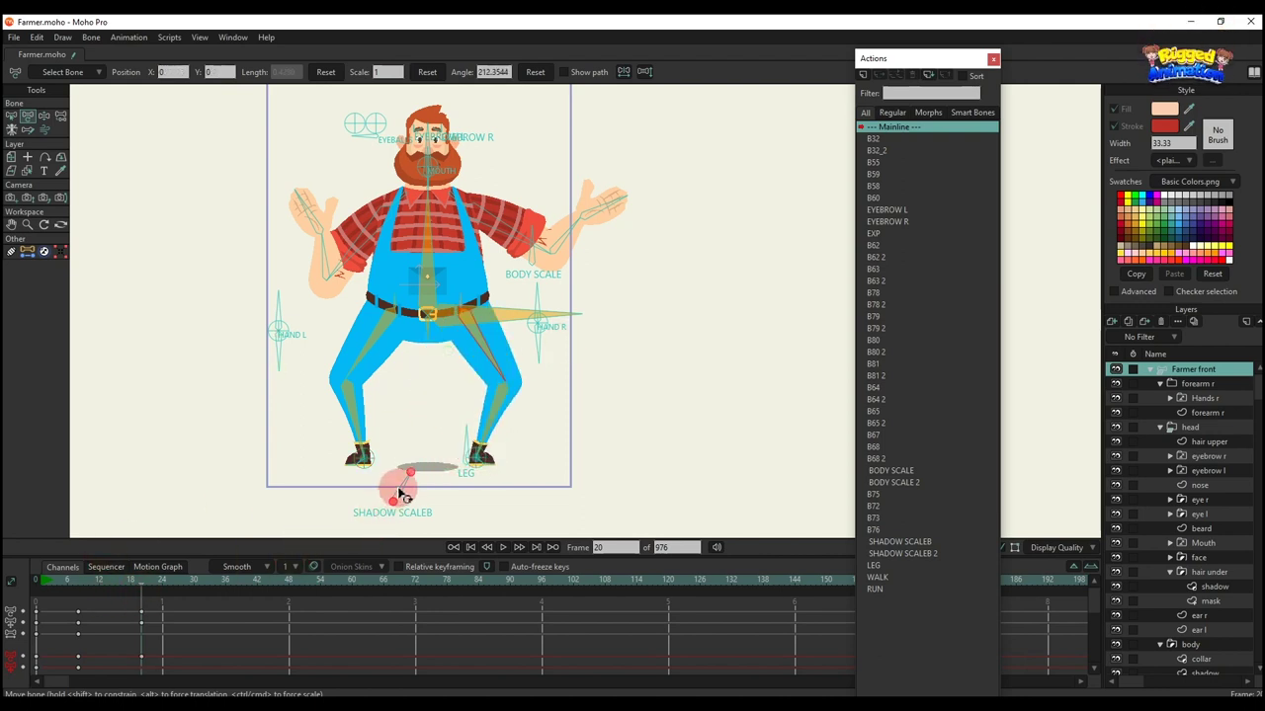
drag(400, 491, 319, 479)
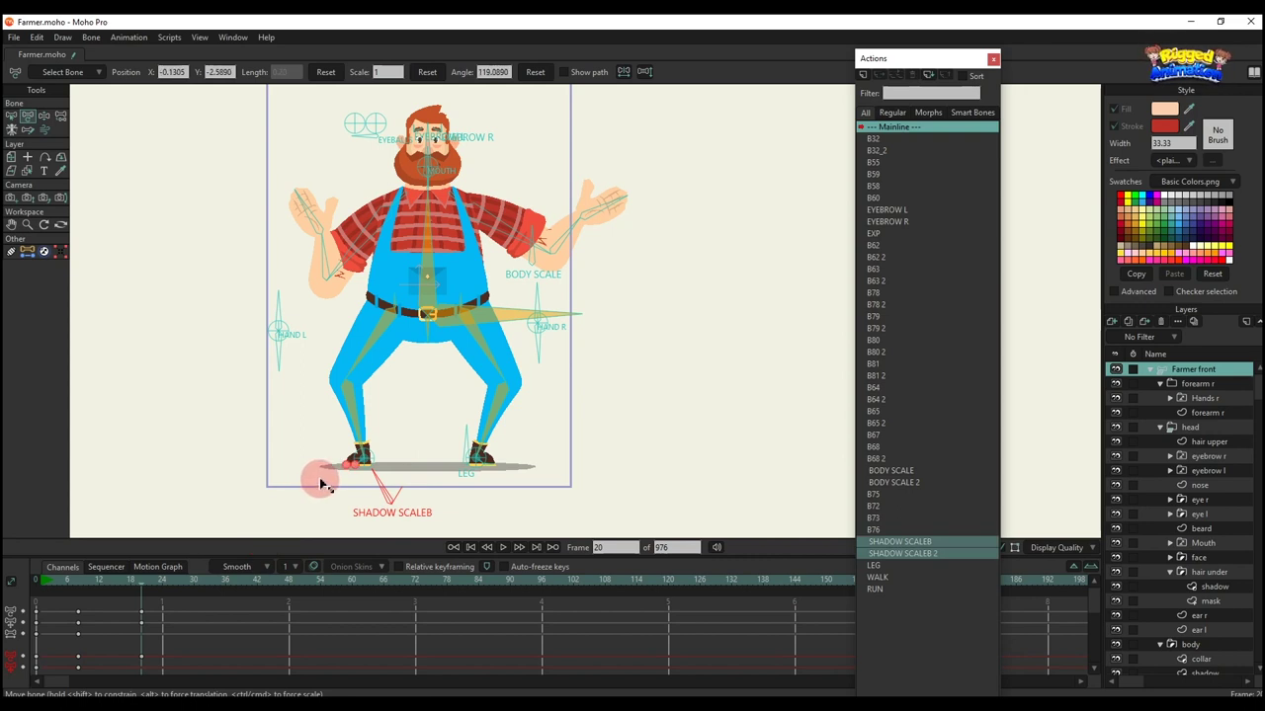
Rotate the arm bones at frame 20 so that both forearms extend horizontally outward
mouse_move(520, 235)
mouse_down()
mouse_move(558, 281)
mouse_move(524, 247)
mouse_up()
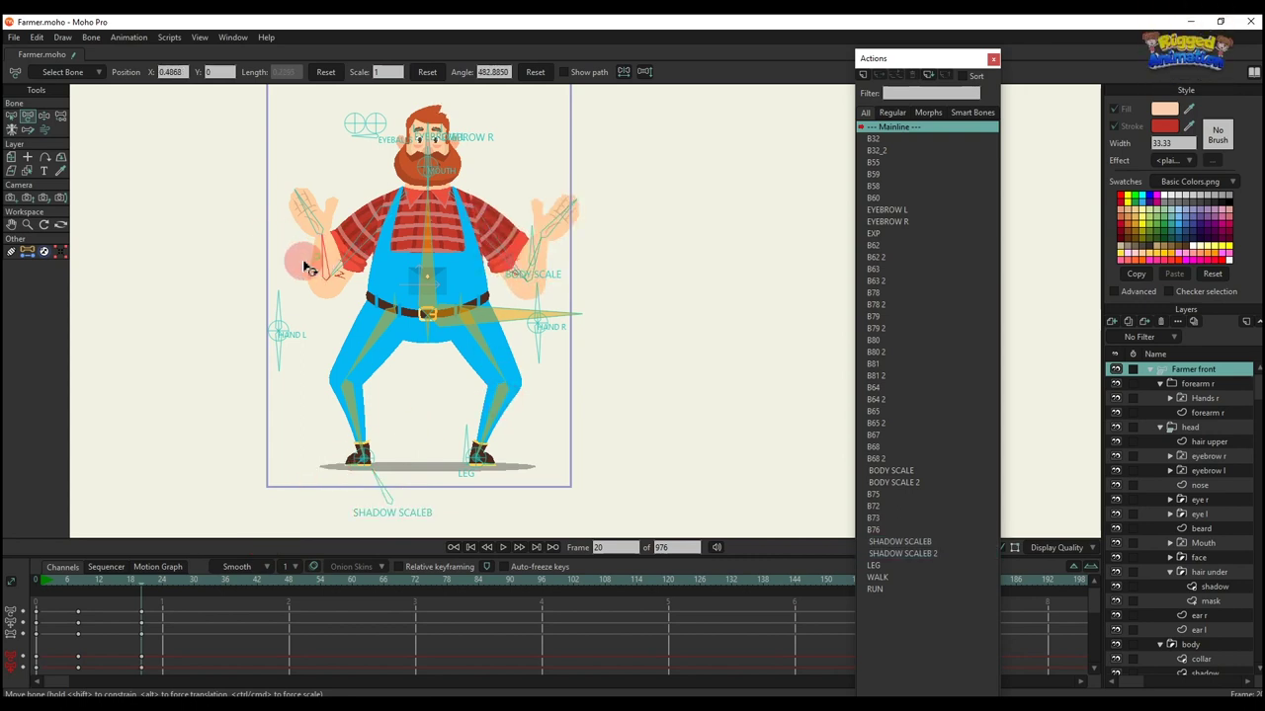
drag(304, 266, 282, 284)
drag(550, 265, 581, 292)
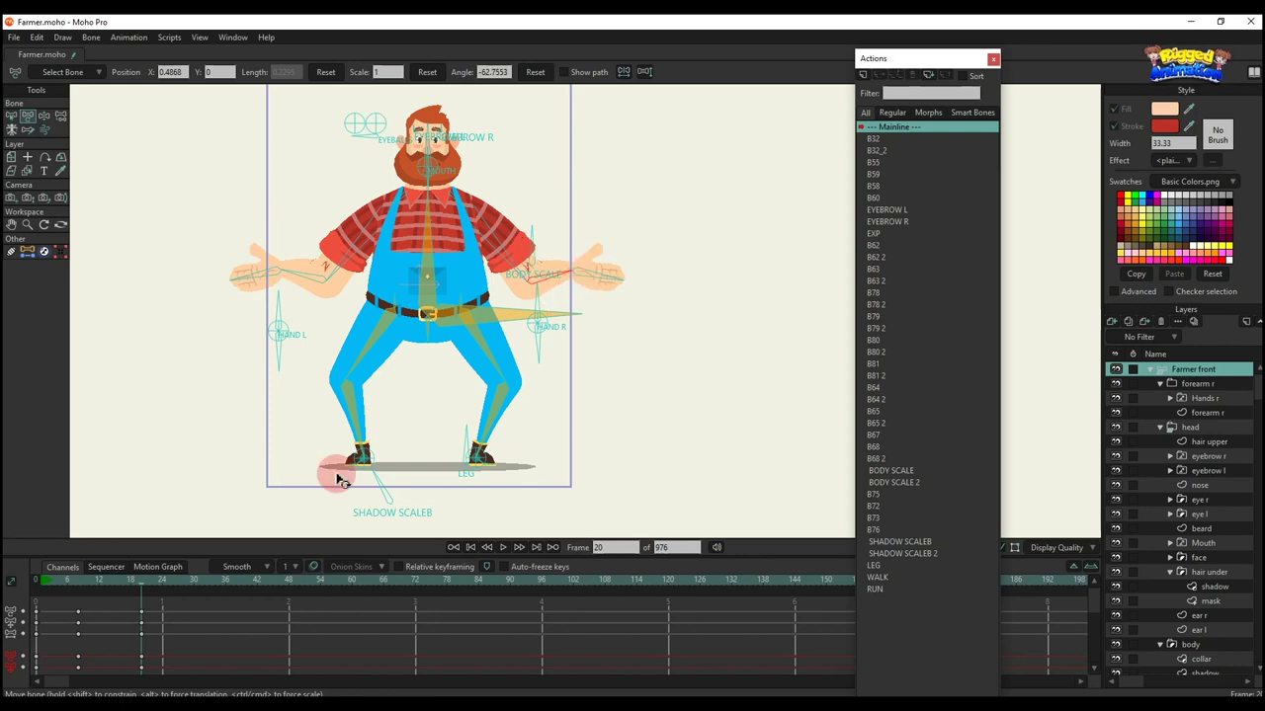
Scrub through the jump animation and delete all of its keyframes
drag(38, 591, 190, 605)
scroll(198, 637, down, 5)
drag(204, 658, 20, 516)
key(Delete)
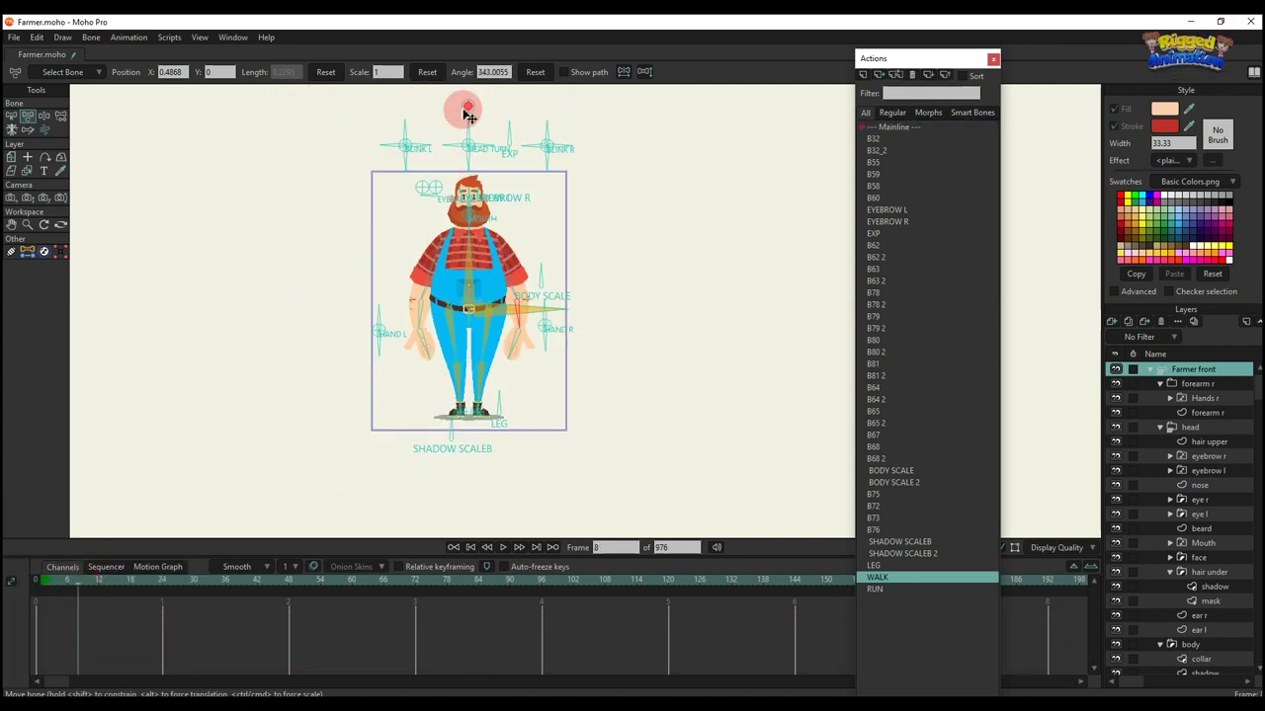
Move the whole set of controls off to one side with the master control above HEAD TURN, and delete the resulting keyframes
drag(468, 114, 240, 114)
scroll(581, 353, up, 5)
drag(565, 382, 660, 358)
scroll(652, 357, down, 2)
drag(144, 633, 5, 551)
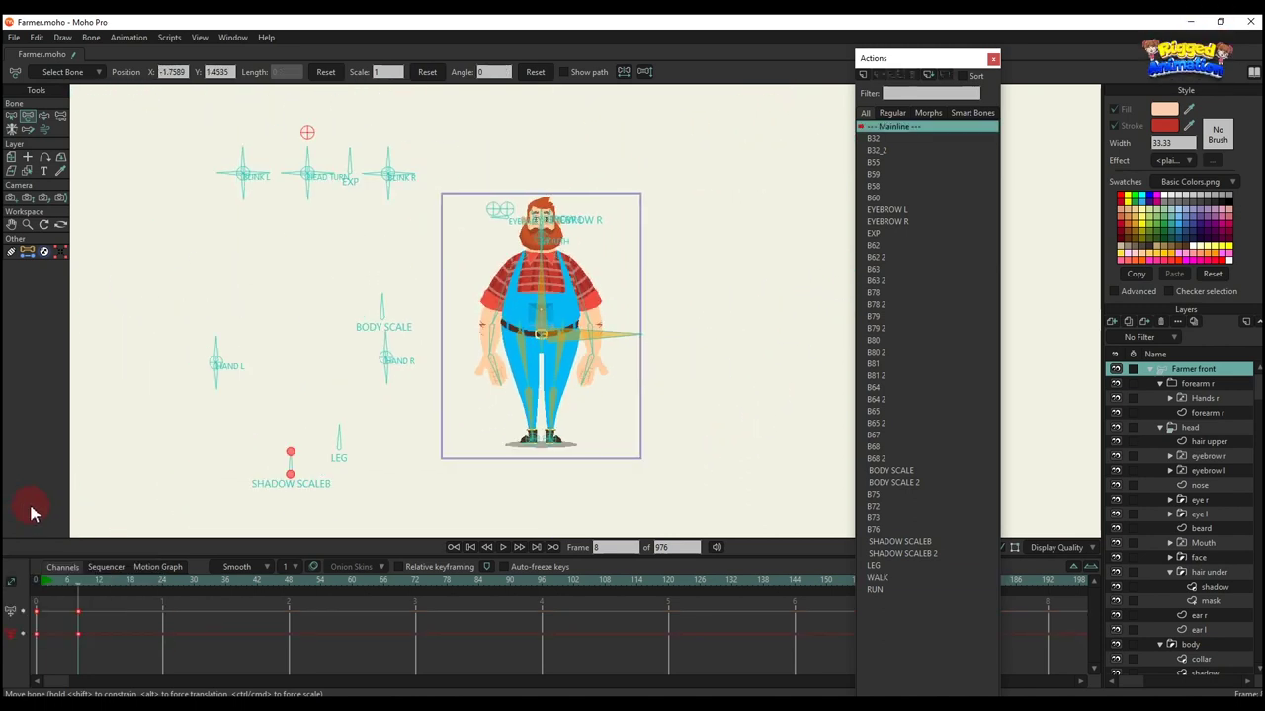
key(Delete)
Insert the WALK action at frame 8 and the RUN action at frame 80, and play each one back
click(878, 577)
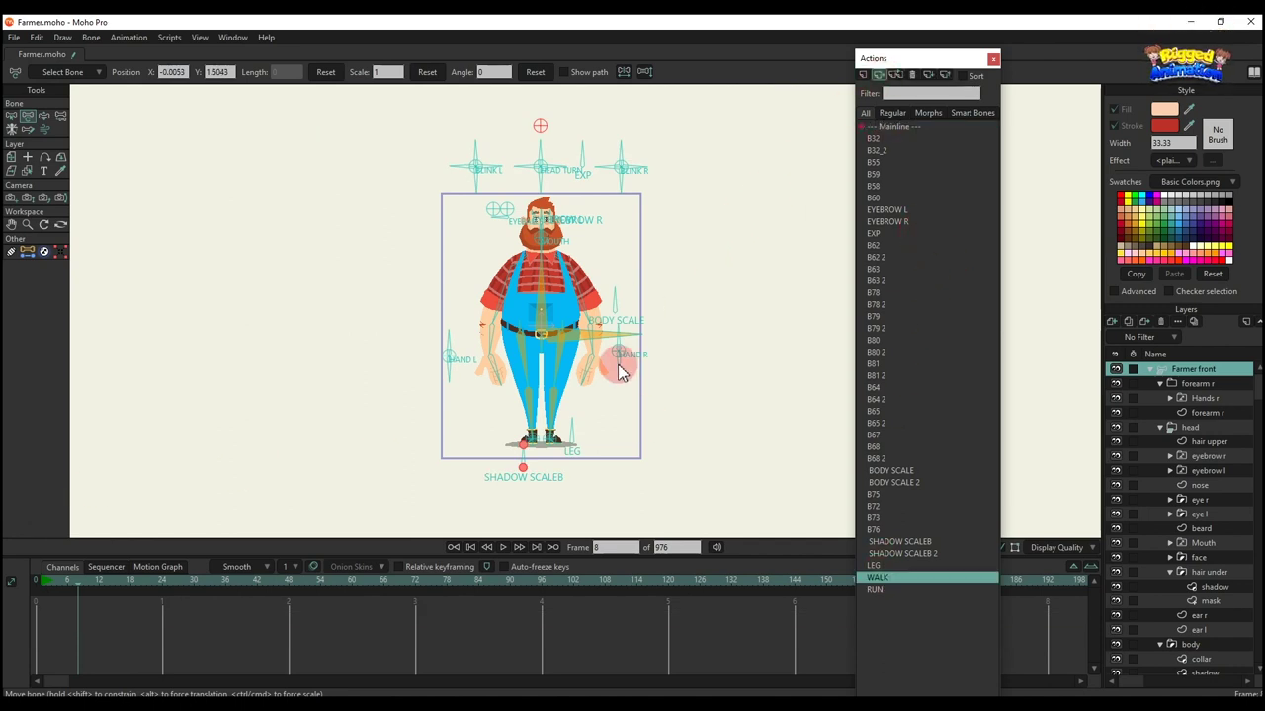
scroll(615, 365, up, 2)
drag(613, 364, 563, 363)
key(space)
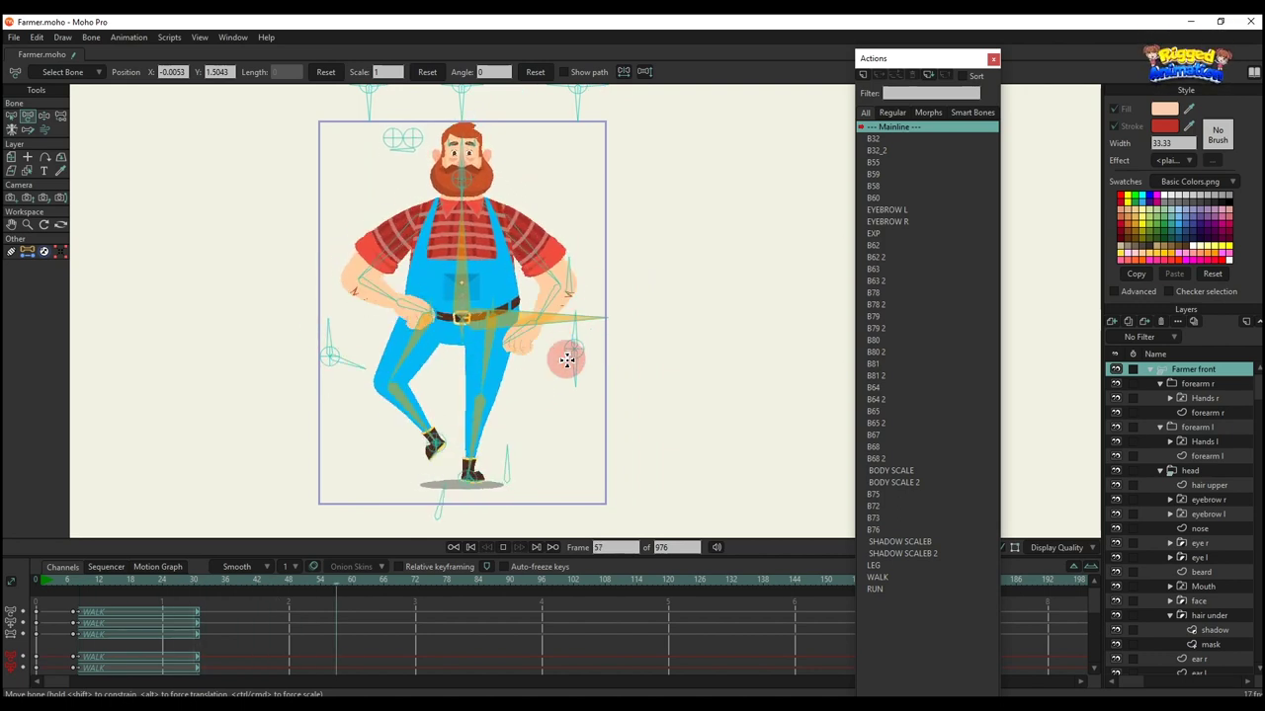
key(space)
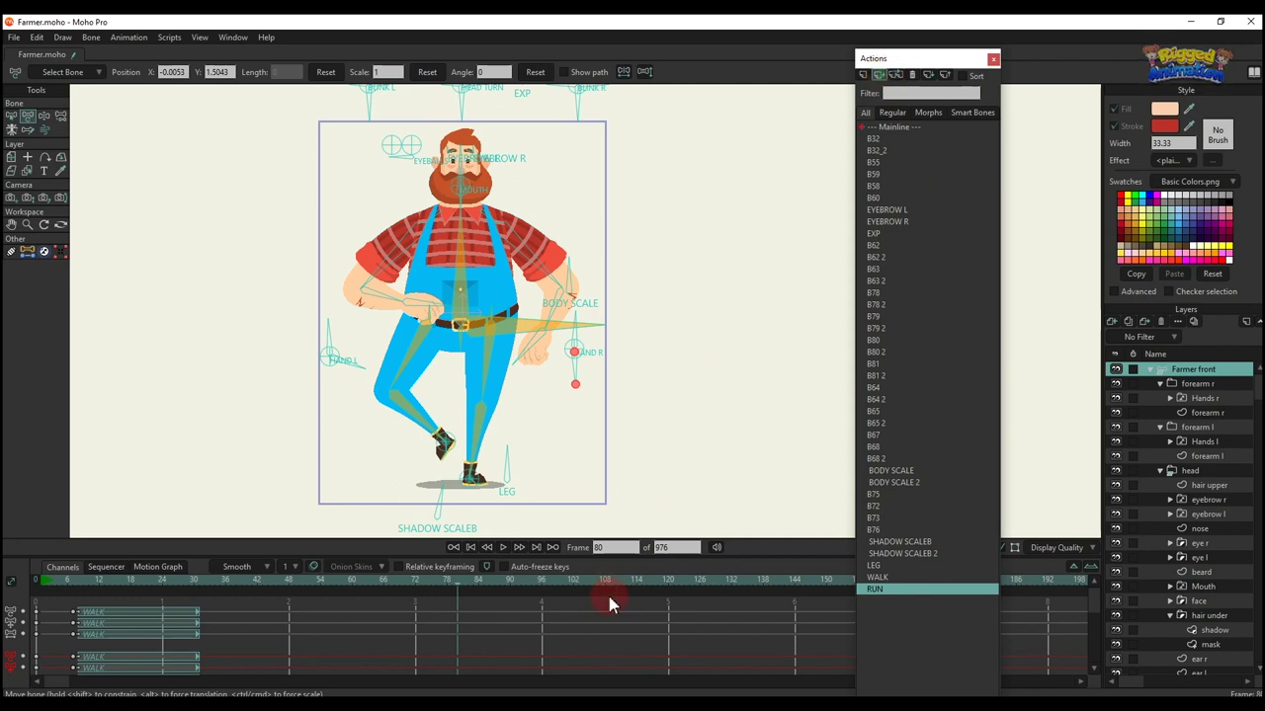
key(space)
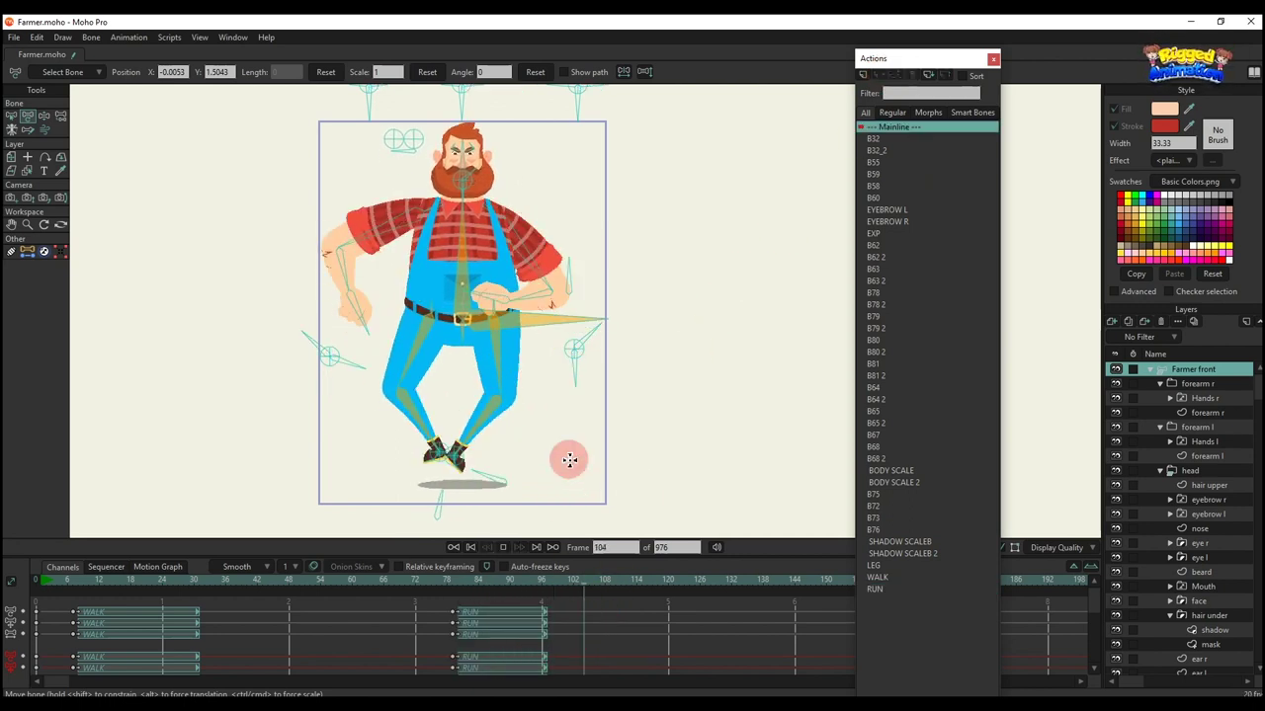
key(space)
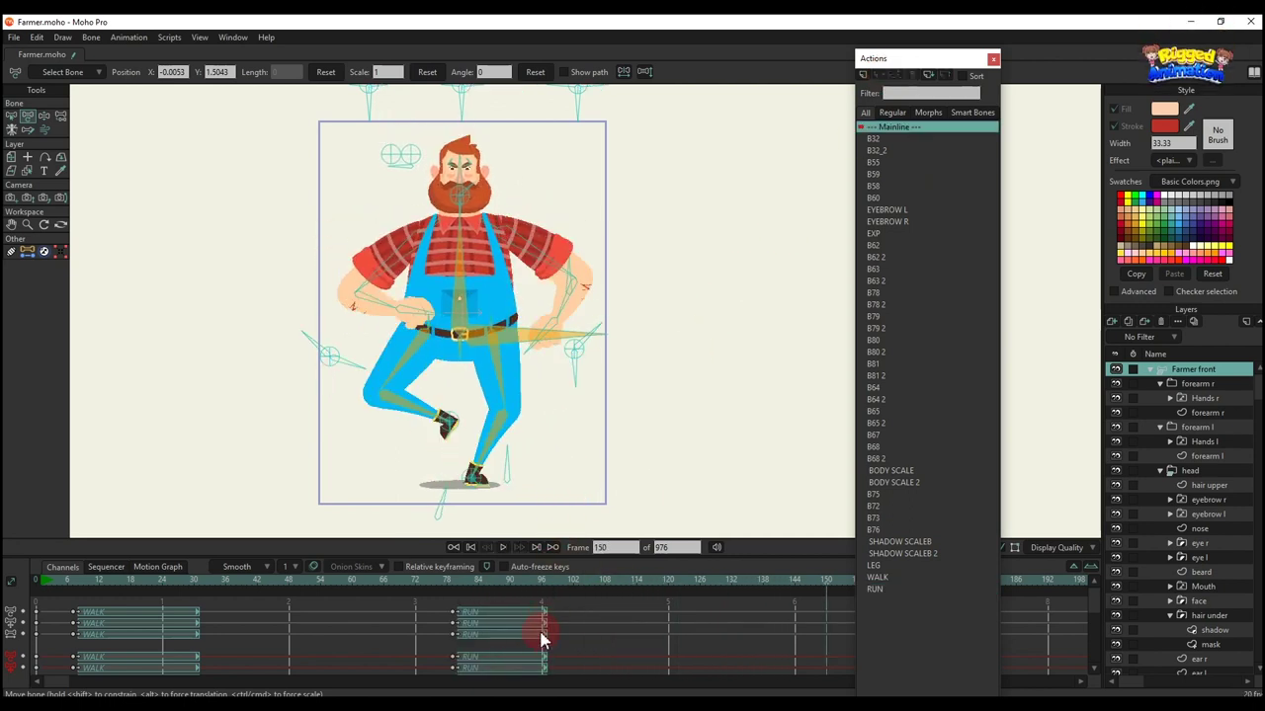
Delete the WALK and RUN clips together with all keyframes from the timeline
scroll(541, 640, down, 5)
drag(566, 668, 10, 504)
key(Delete)
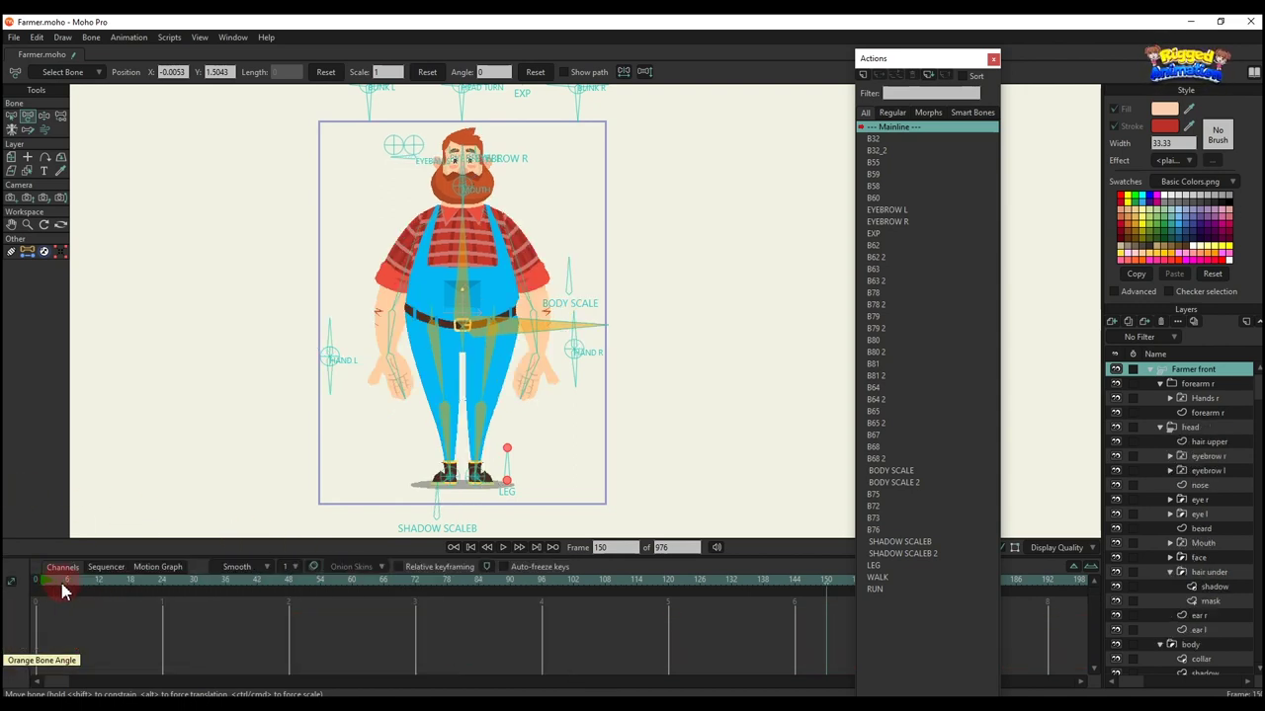
Go to frame 5, hide the Farmer front layer, and show and select the Farmer 3/4 layer
scroll(637, 332, down, 2)
drag(640, 333, 595, 374)
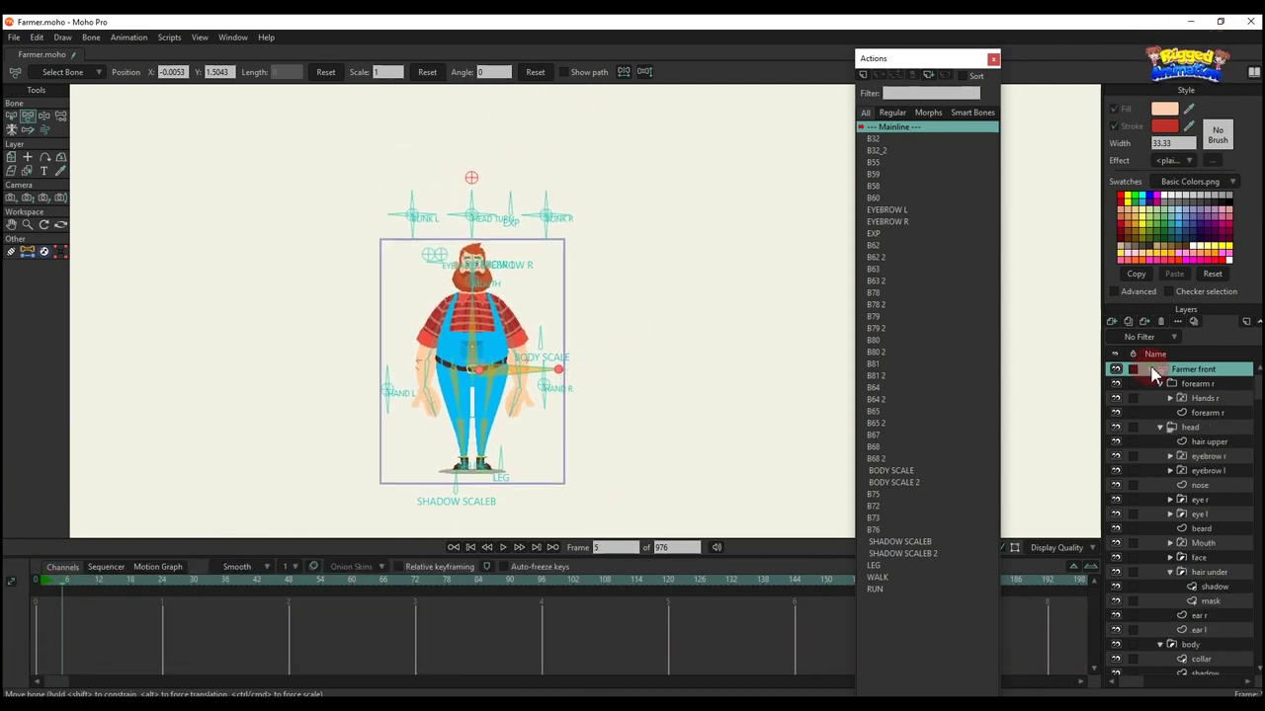
click(1154, 373)
click(1116, 369)
click(1115, 383)
click(1191, 383)
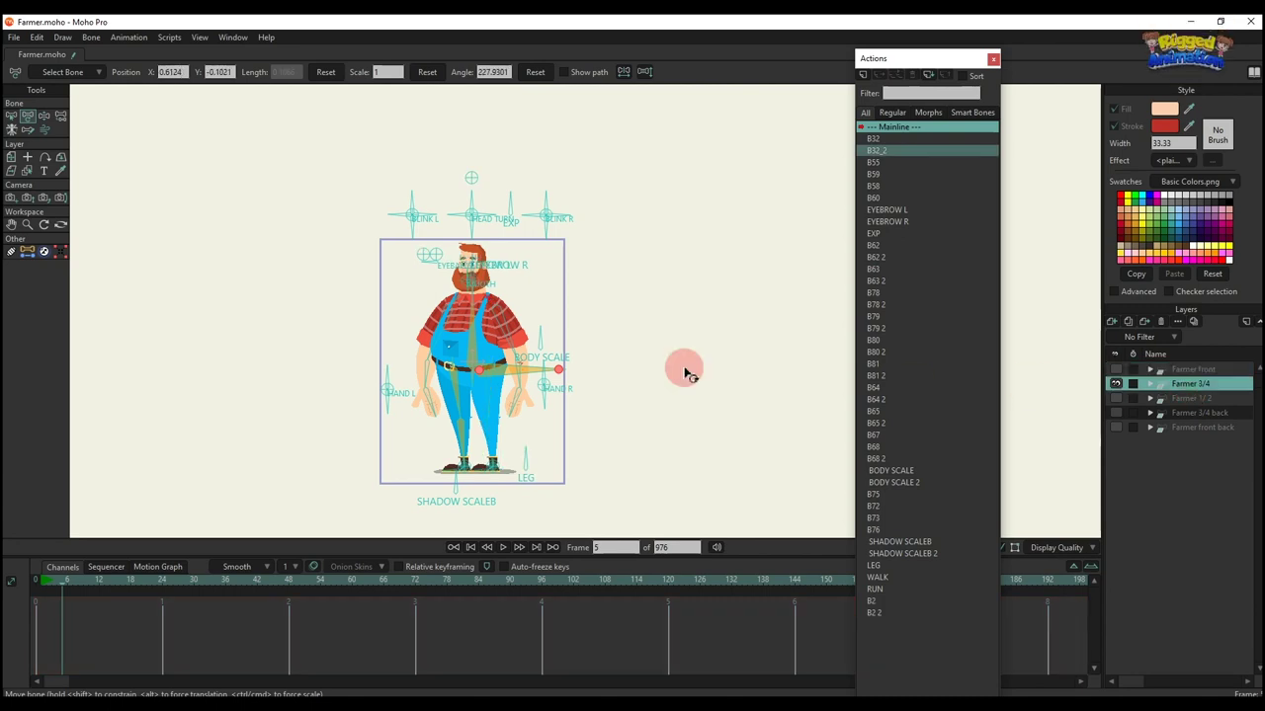
Move the Actions window clear of the canvas, and rotate the BLINK L control bones to close the eyes on the 3/4 head
scroll(494, 282, up, 5)
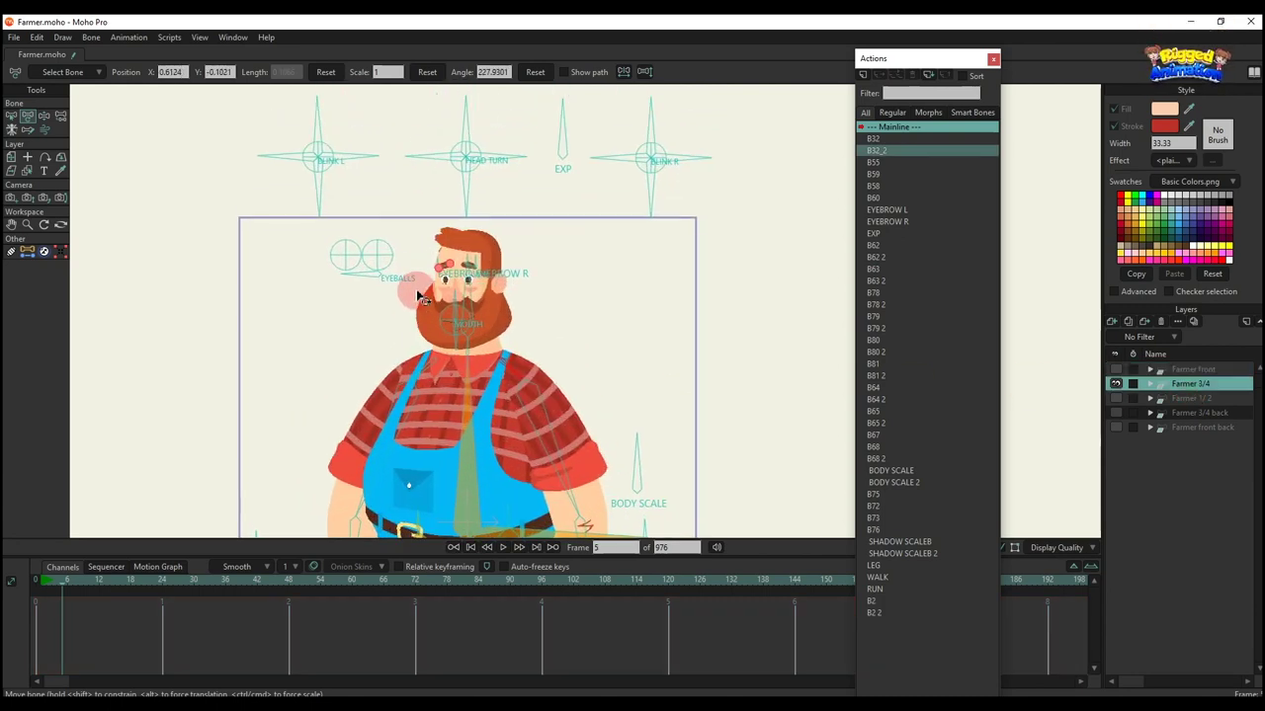
scroll(346, 158, up, 3)
scroll(267, 154, down, 1)
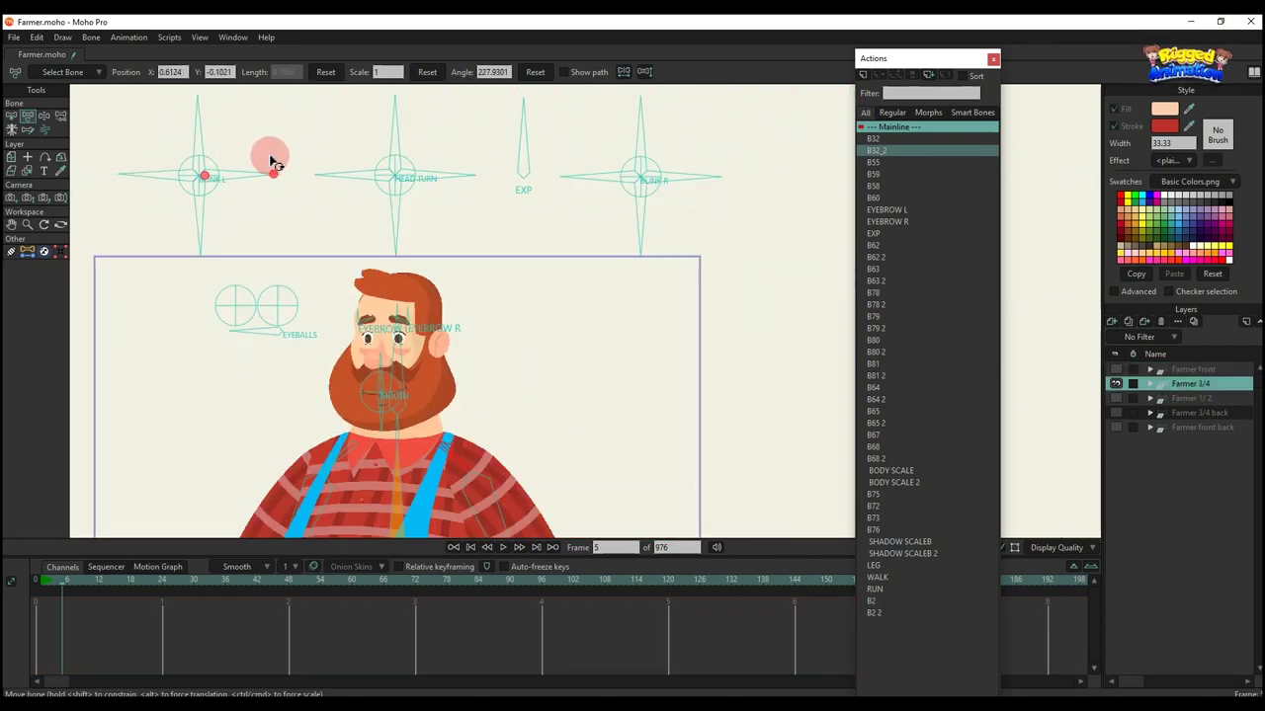
scroll(269, 158, up, 1)
drag(269, 158, 264, 183)
drag(910, 49, 1030, 65)
drag(153, 153, 290, 197)
click(509, 91)
click(535, 72)
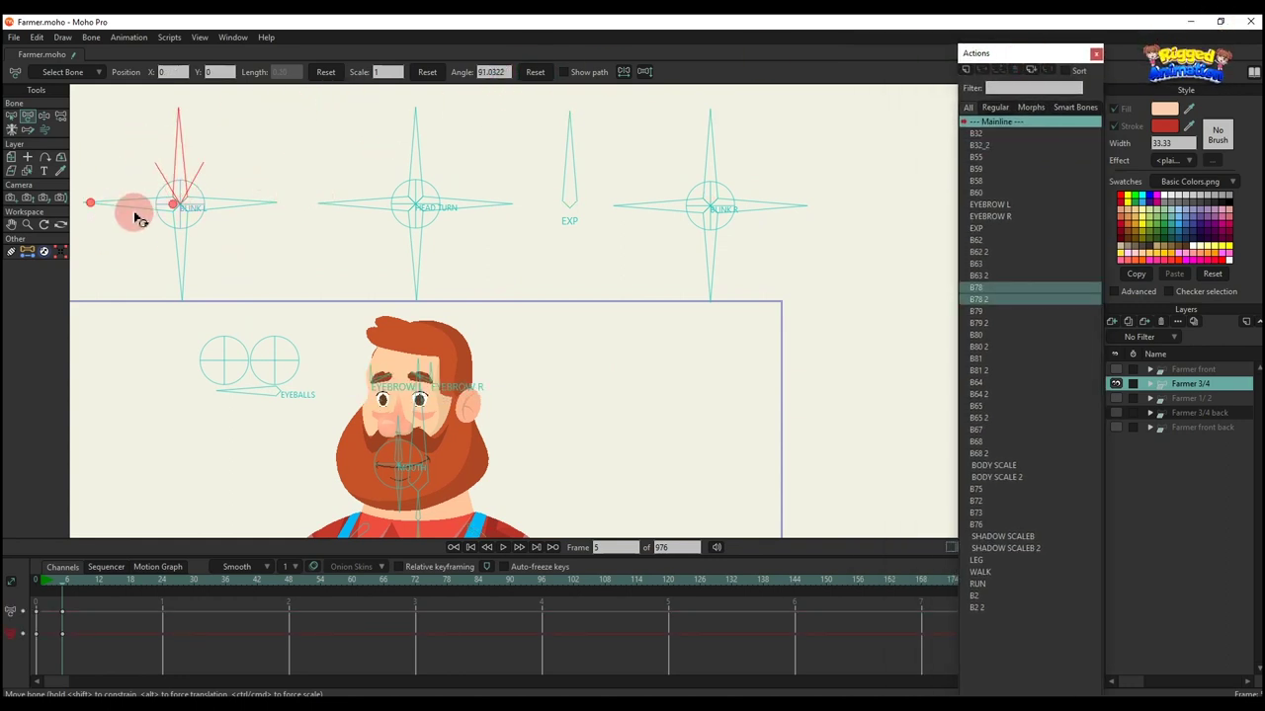
drag(133, 211, 370, 204)
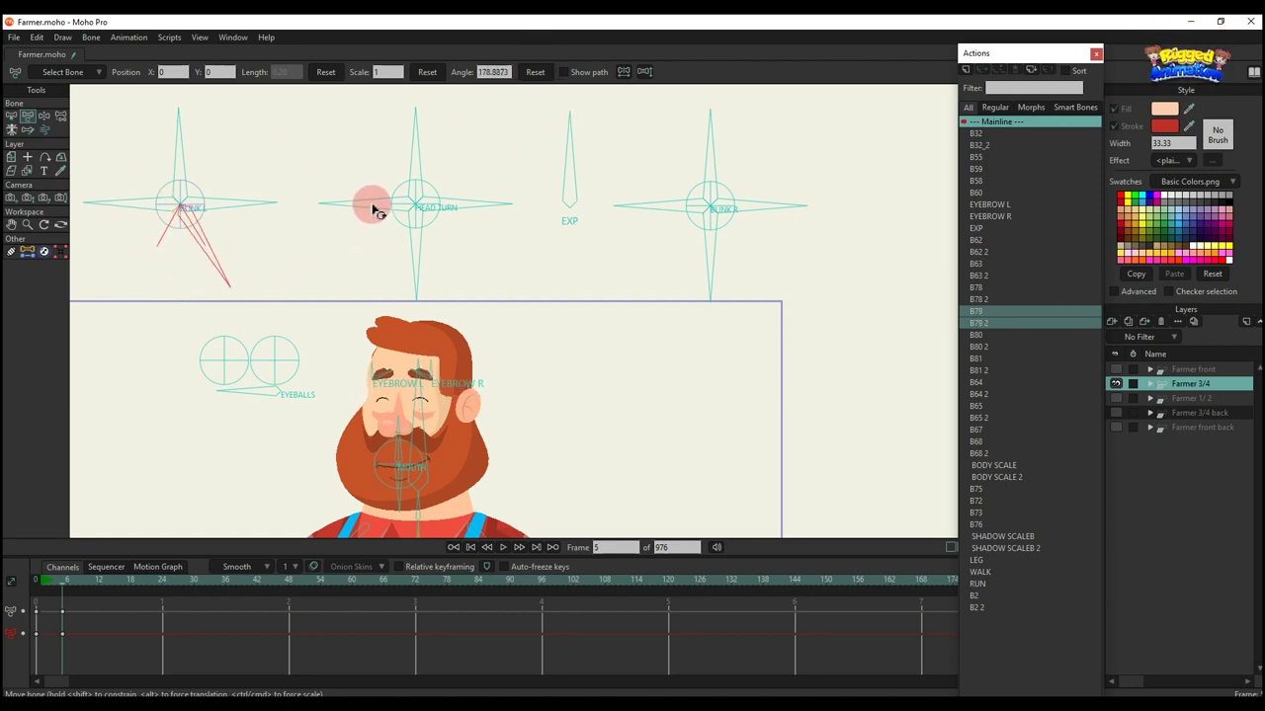
Reset the lower BLINK L bone, rotate other BLINK L bones, and turn the head to face front with the upper HEAD TURN bone
click(535, 72)
drag(198, 204, 255, 249)
drag(477, 112, 352, 196)
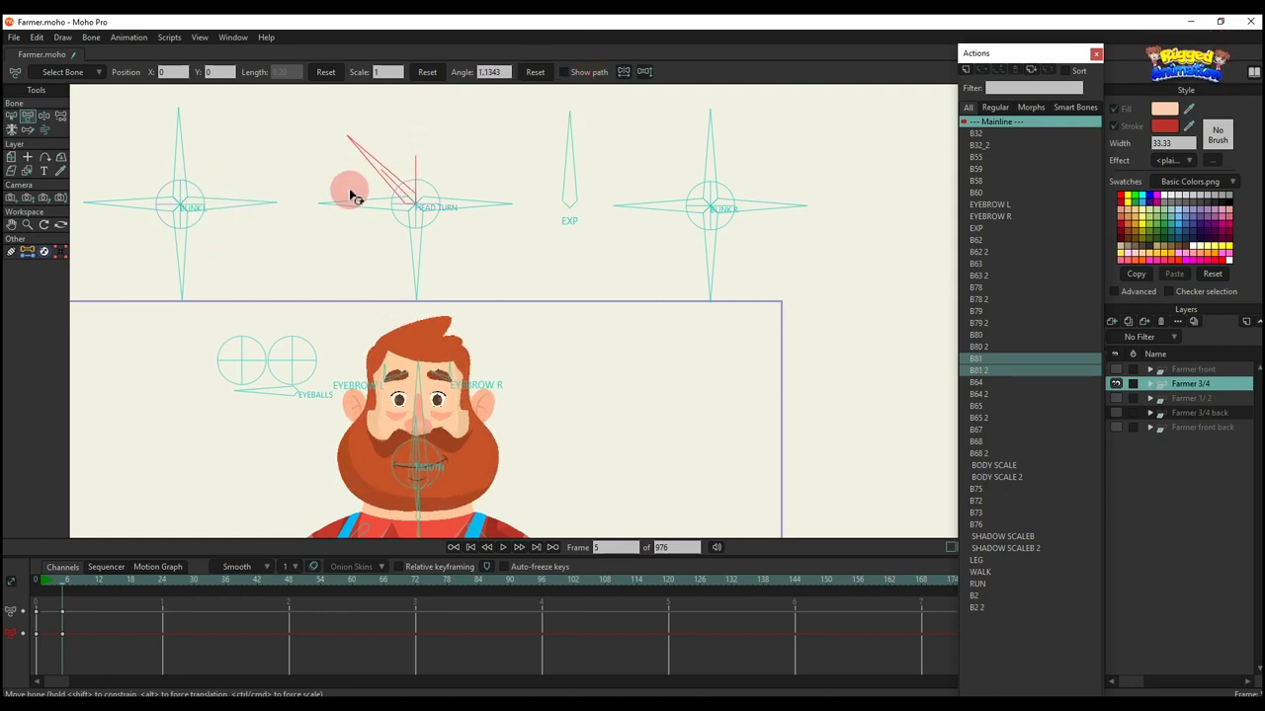
drag(274, 163, 280, 196)
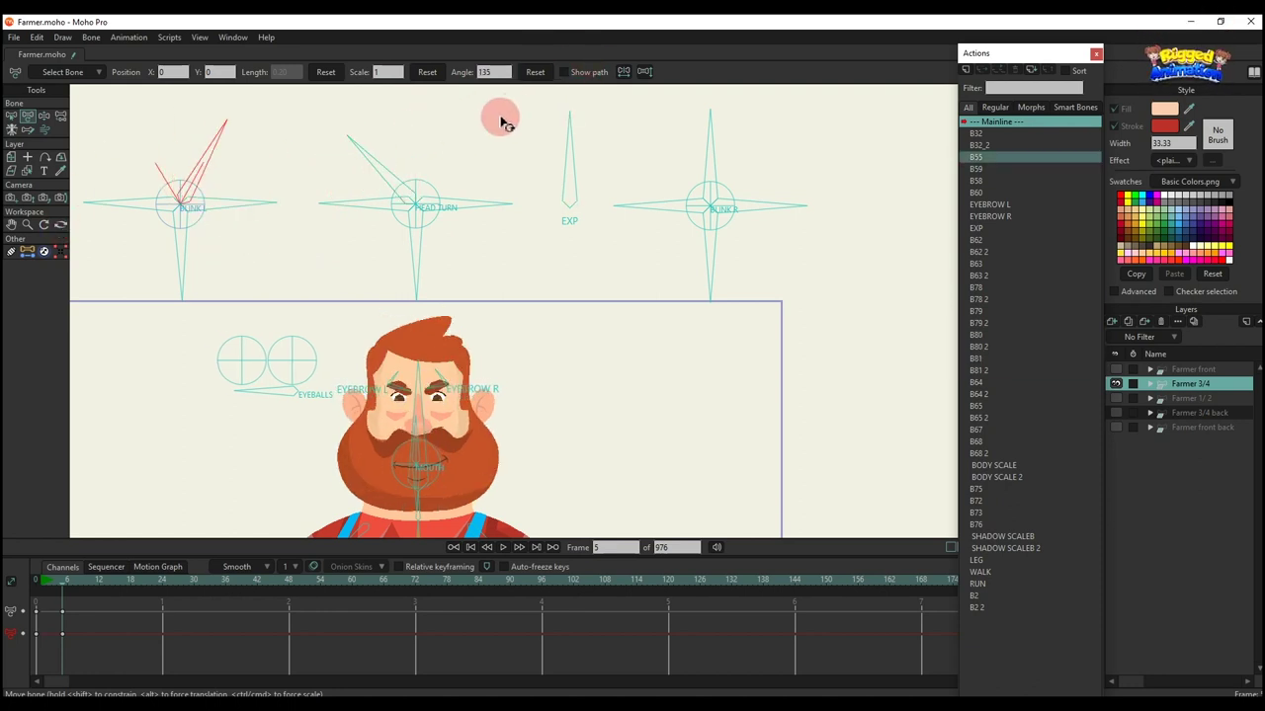
Test and reset the left BLINK L bone, then try another HEAD TURN bone rotation and undo it
click(534, 72)
drag(135, 203, 99, 247)
click(534, 72)
drag(381, 168, 498, 128)
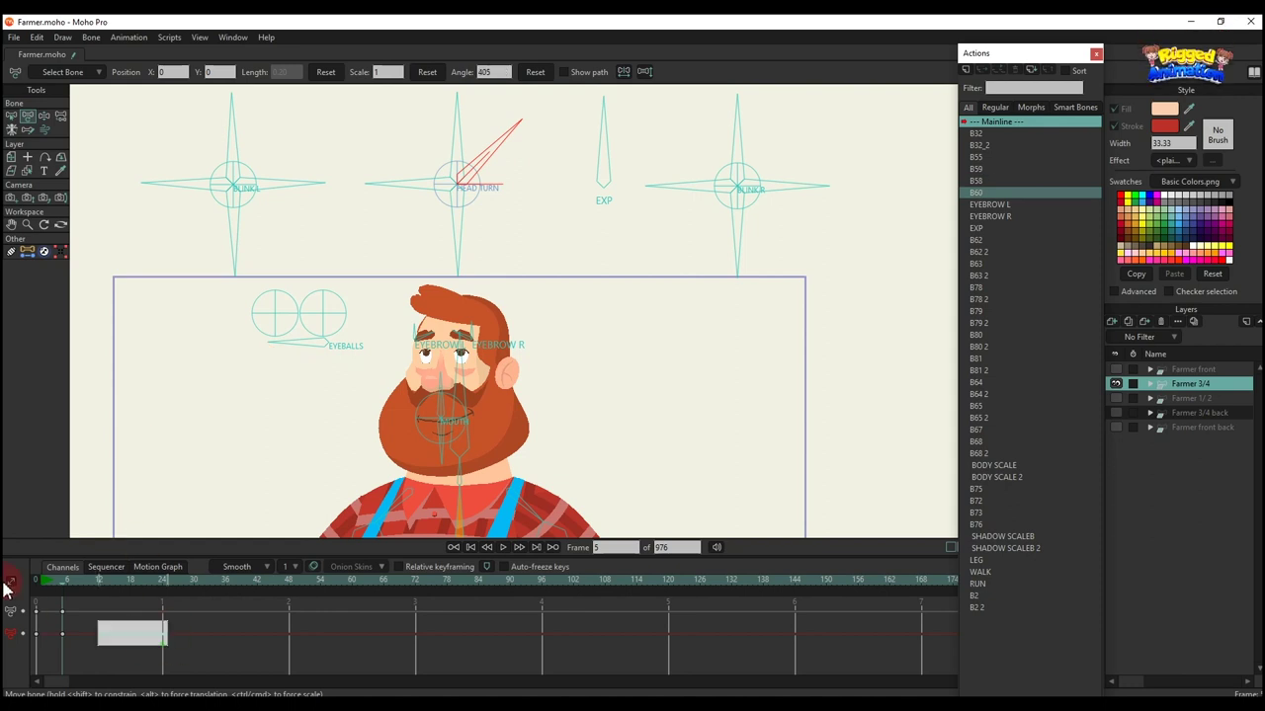
key(ctrl+z)
Rotate the EXP bone to different angles at successive frames to switch the eye expressions, and play them back
drag(623, 131, 630, 132)
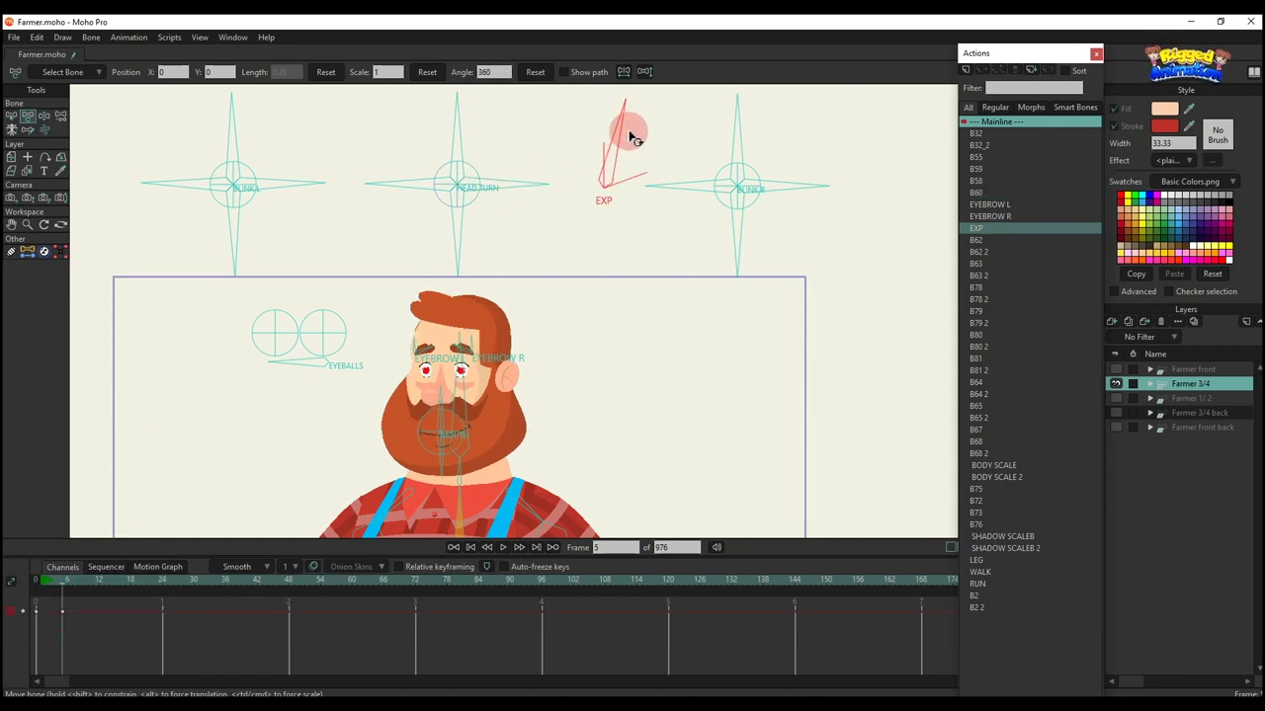
key(space)
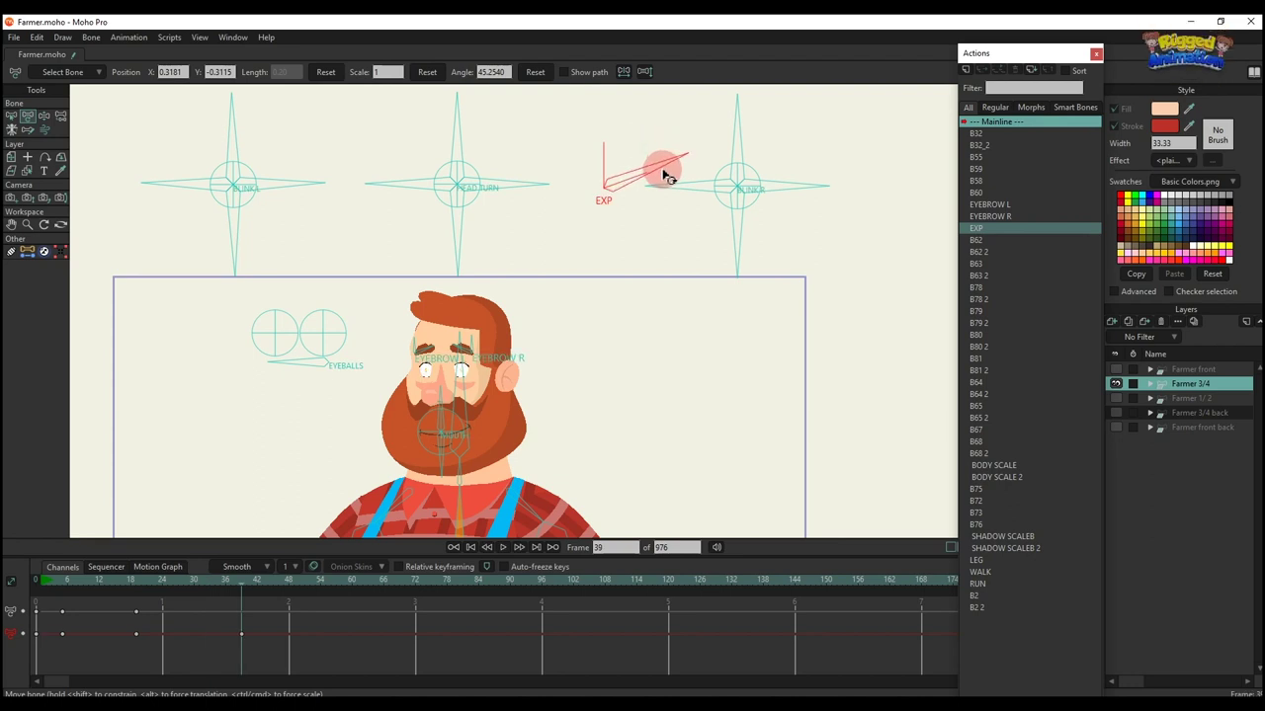
key(space)
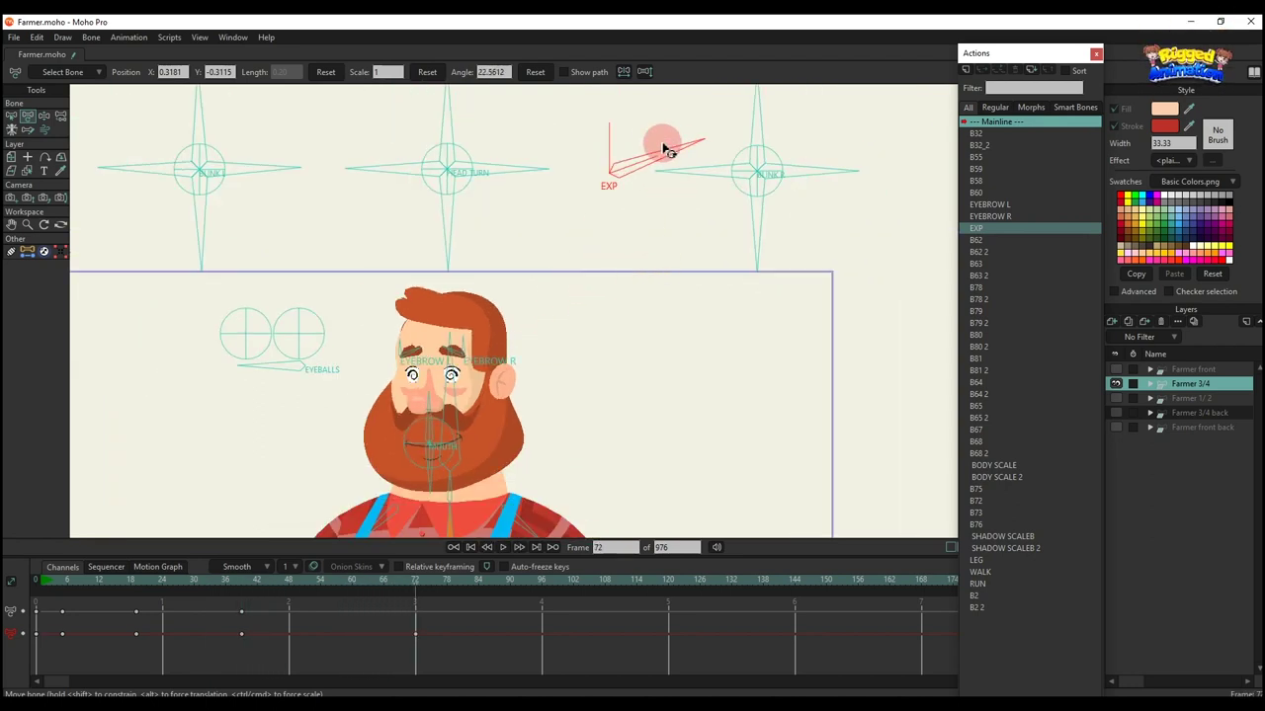
scroll(432, 441, up, 2)
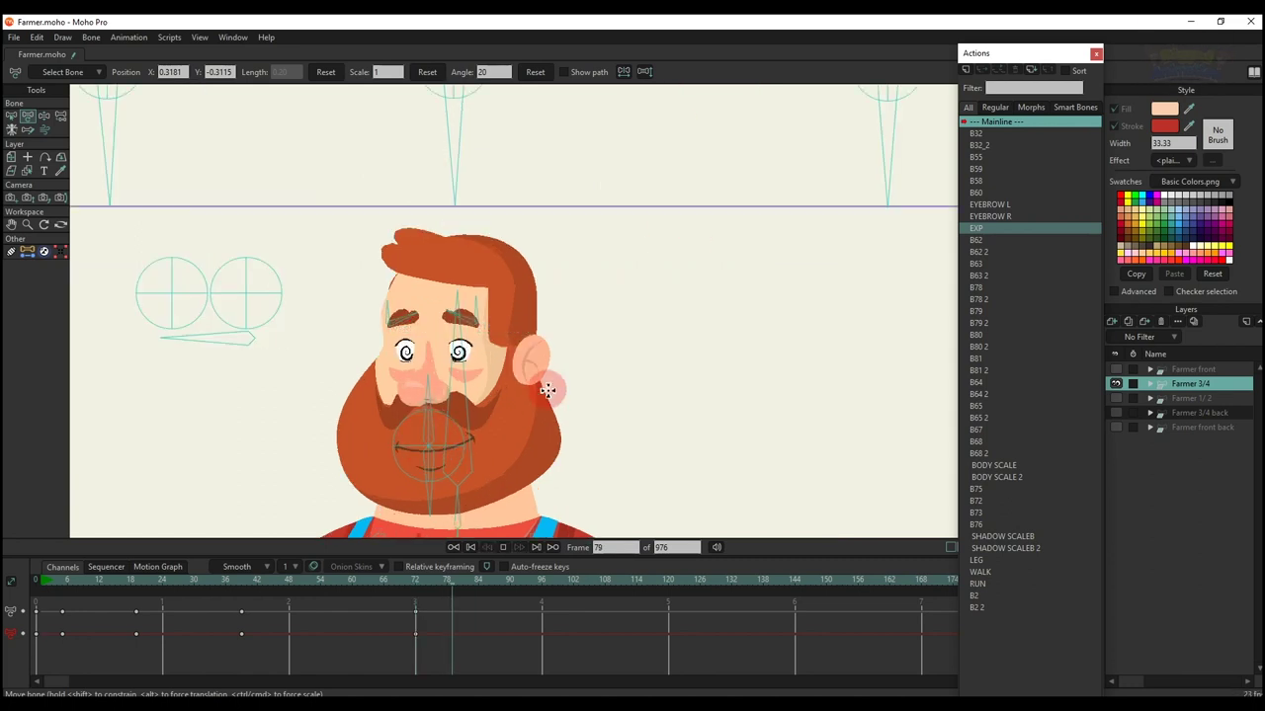
Delete all EXP bone keyframes from the timeline and return to frame 5
drag(328, 662, 64, 560)
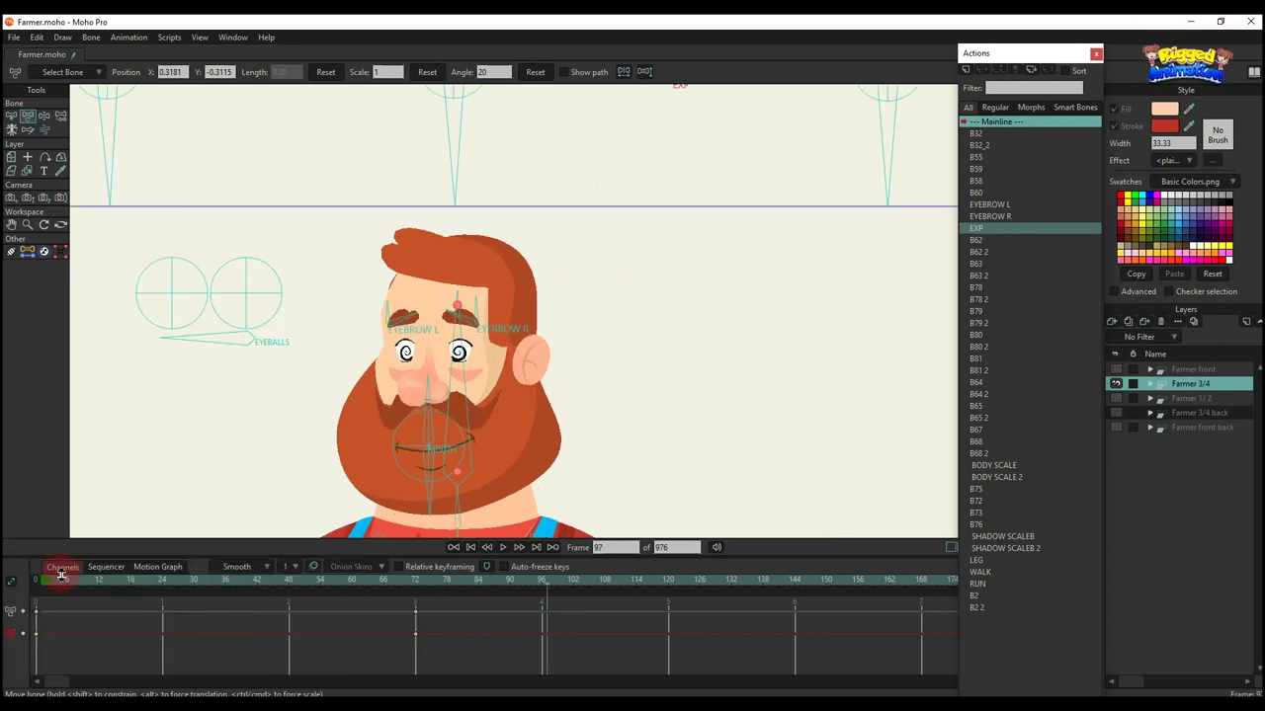
drag(489, 674, 285, 557)
key(Delete)
scroll(434, 308, down, 3)
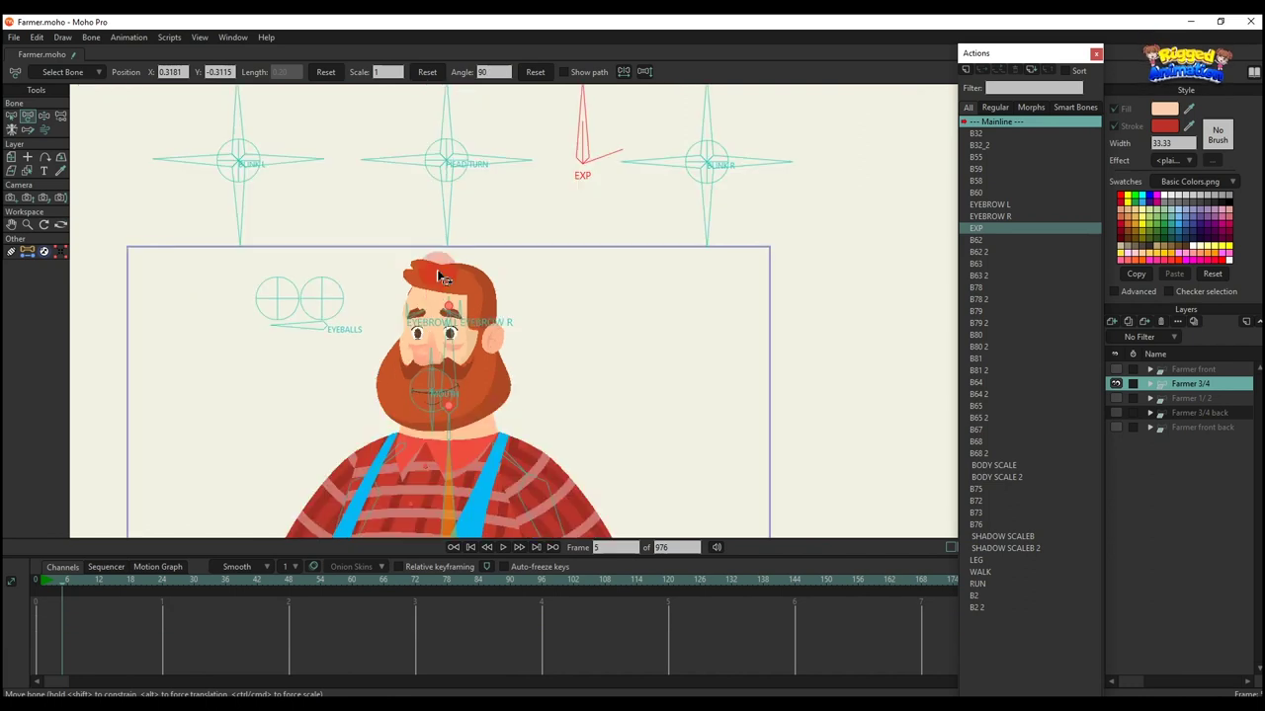
Rotate the upper, lower and right BLINK R bones to test the eyelid shapes, resetting each bone's angle
drag(442, 274, 402, 333)
drag(672, 160, 763, 239)
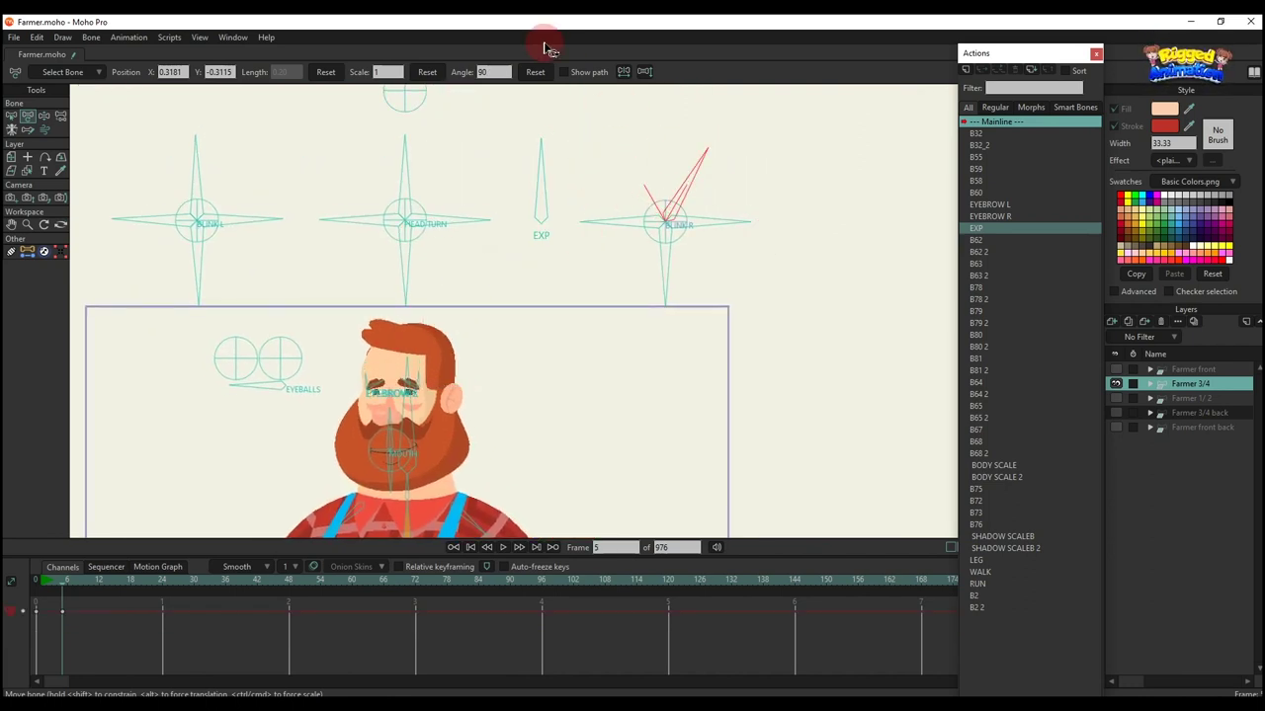
click(539, 74)
drag(643, 254, 642, 300)
click(537, 75)
drag(705, 218, 700, 305)
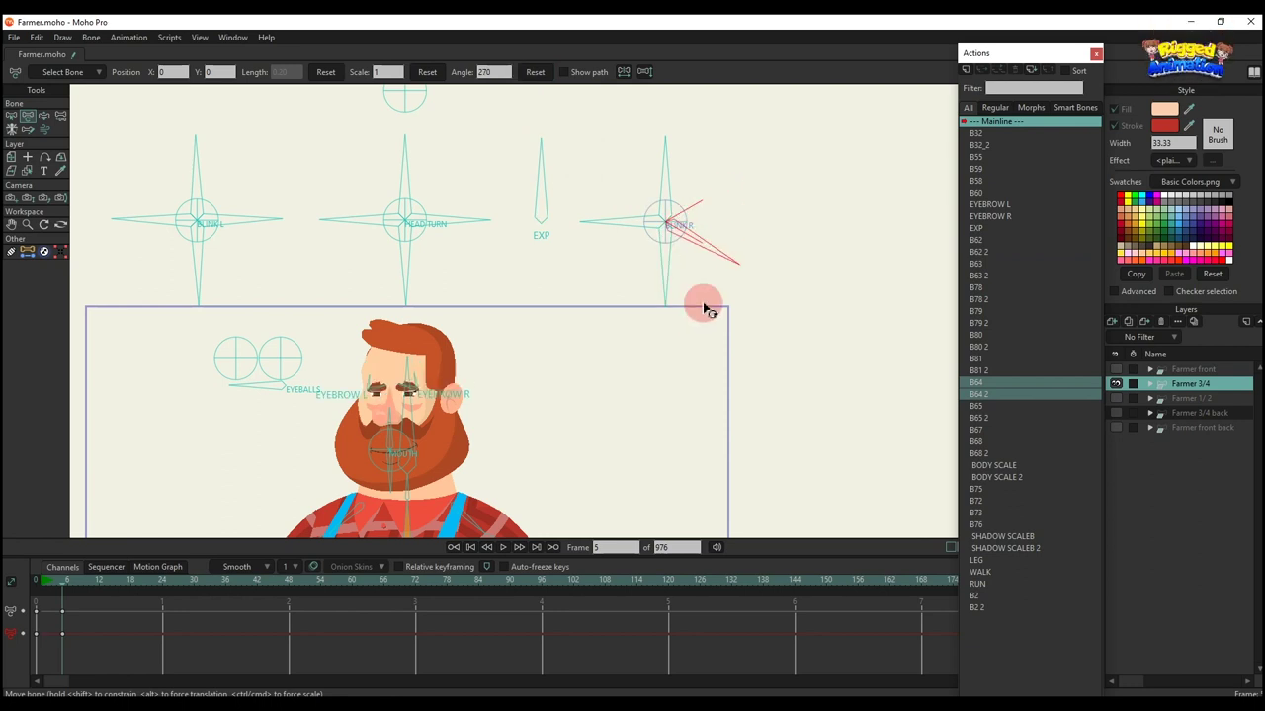
click(534, 72)
Move the EYEBALLS bone and each of the two eyeball circles to shift the pupils together and separately
scroll(400, 363, up, 1)
drag(334, 362, 352, 304)
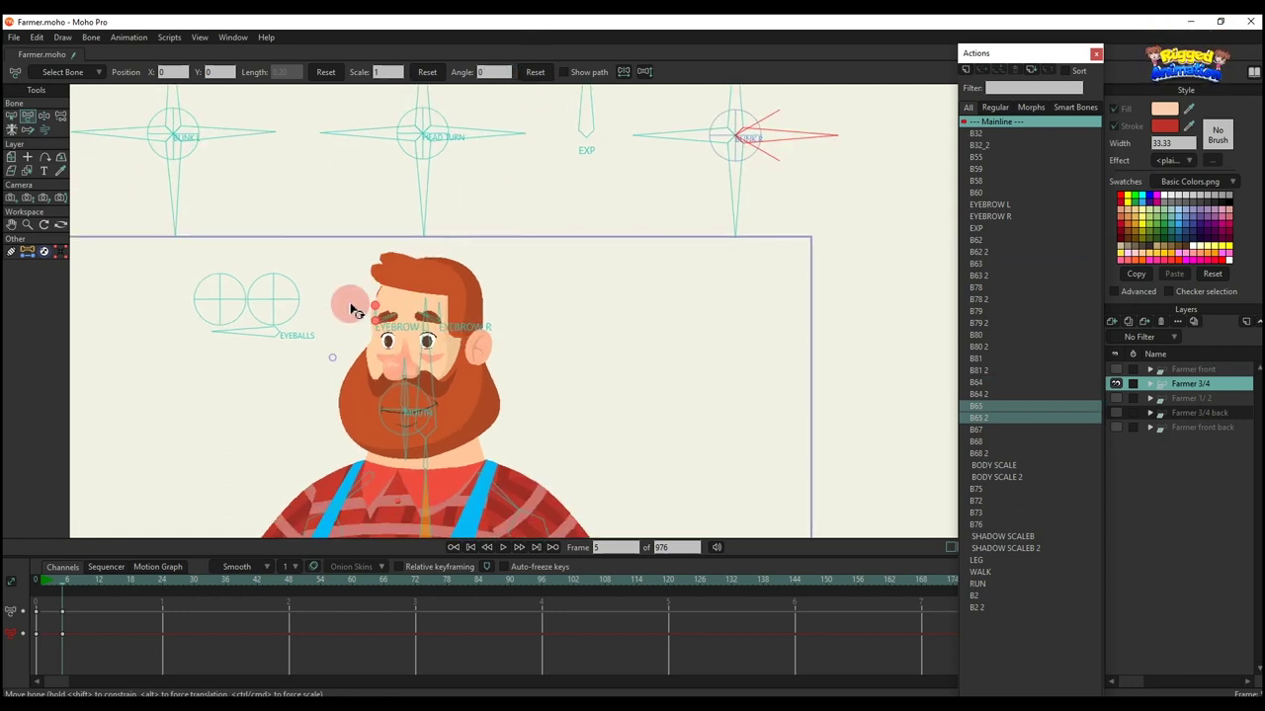
scroll(352, 305, up, 4)
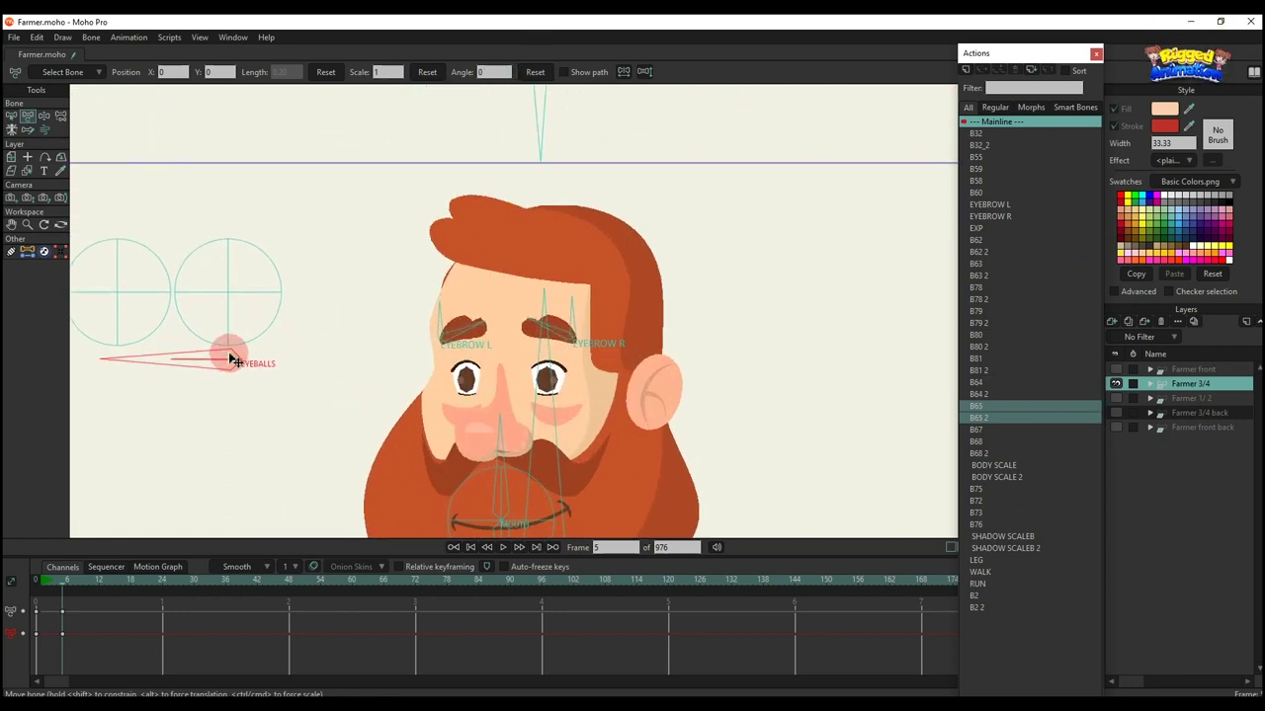
mouse_move(230, 355)
mouse_down()
mouse_move(238, 349)
mouse_move(230, 357)
mouse_up()
drag(224, 295, 226, 282)
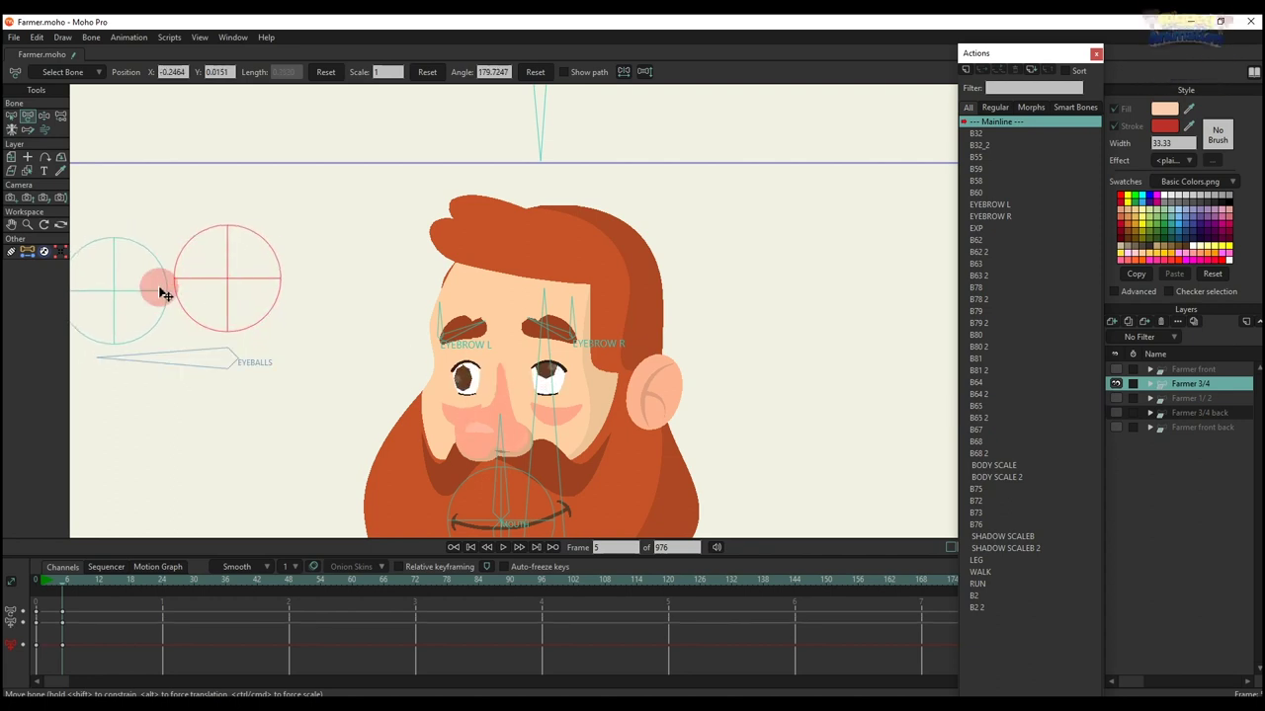
mouse_move(113, 297)
mouse_down()
mouse_move(119, 310)
mouse_move(119, 279)
mouse_up()
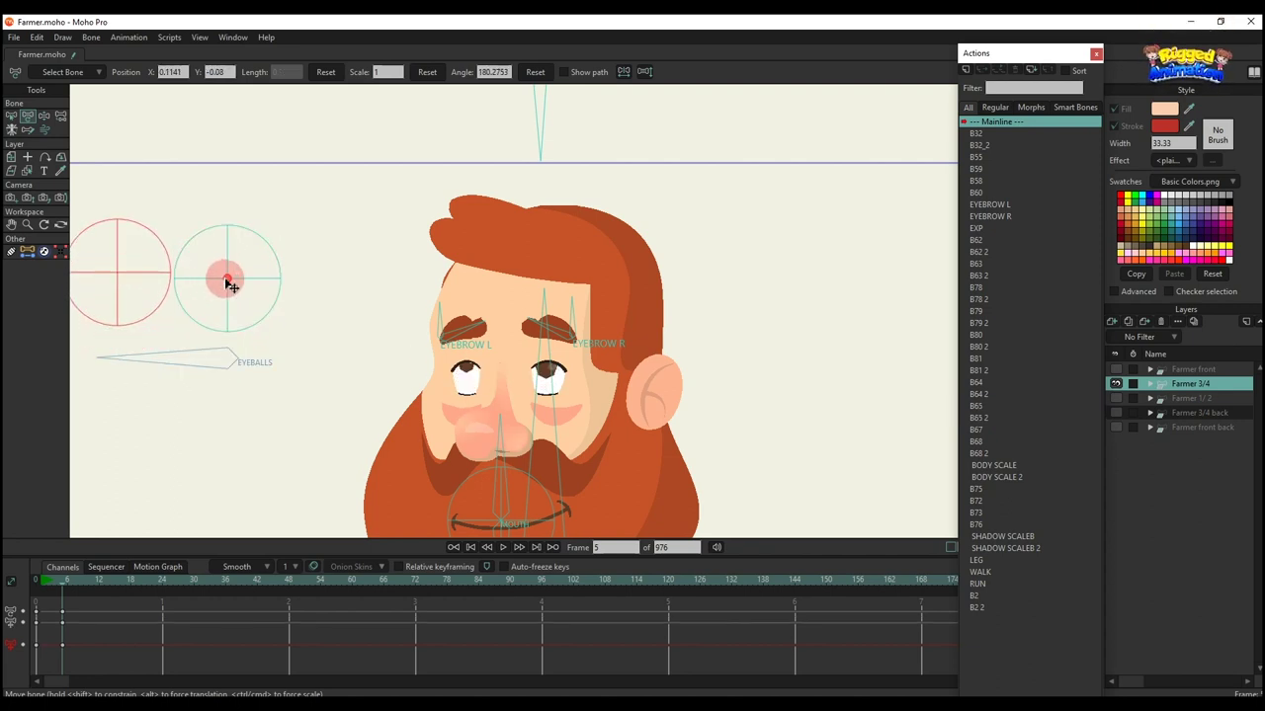
drag(226, 285, 228, 309)
Rotate the EYEBROW L and EYEBROW R bones outward to bend both eyebrows
click(450, 331)
scroll(446, 325, up, 5)
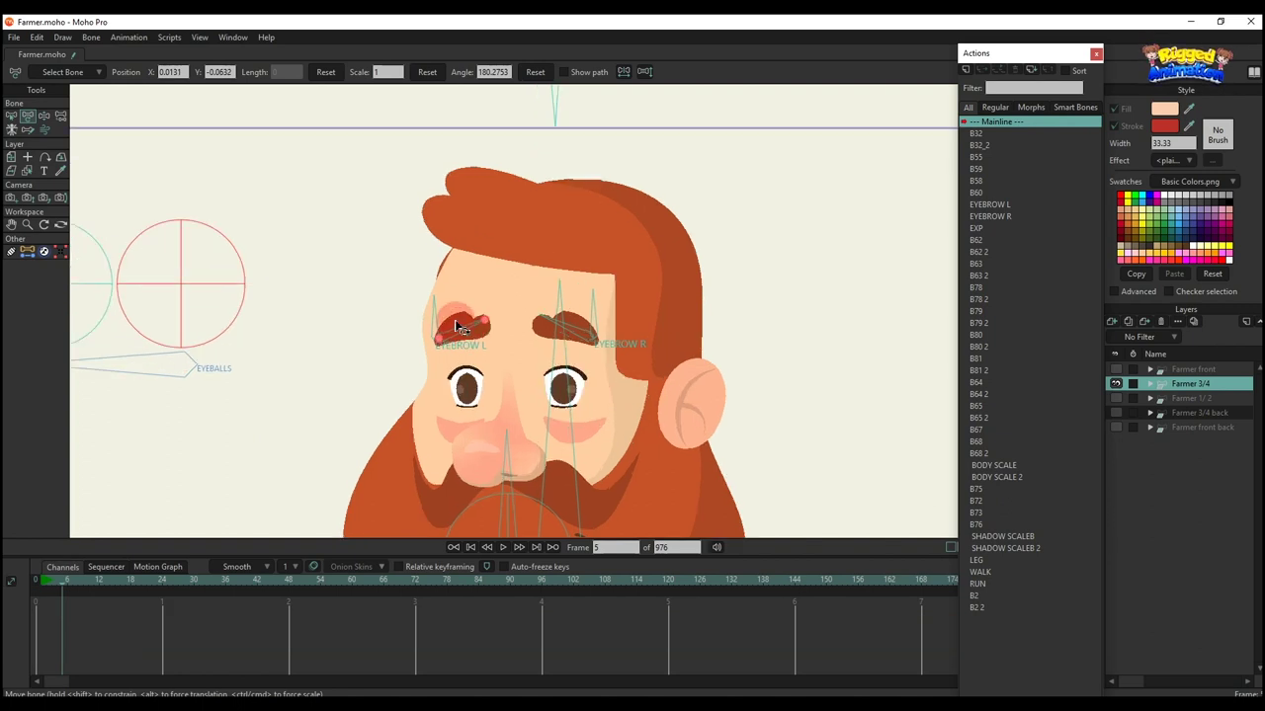
drag(309, 269, 245, 322)
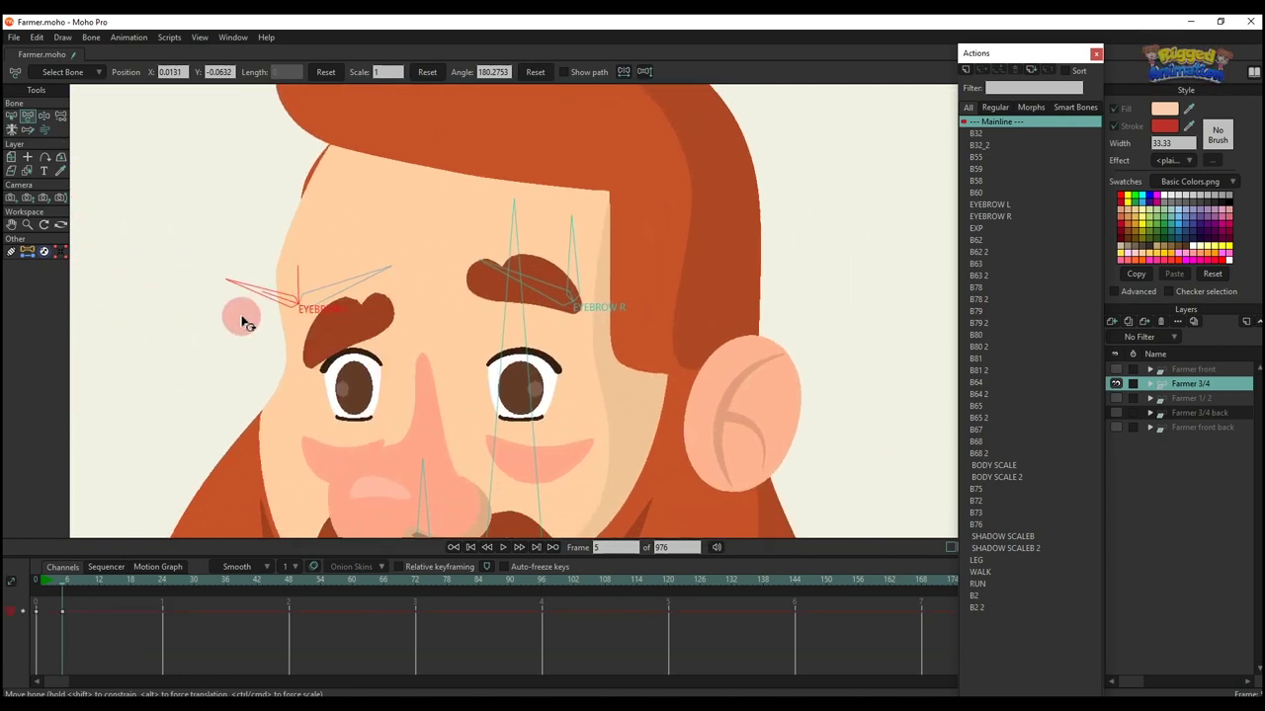
drag(550, 285, 616, 344)
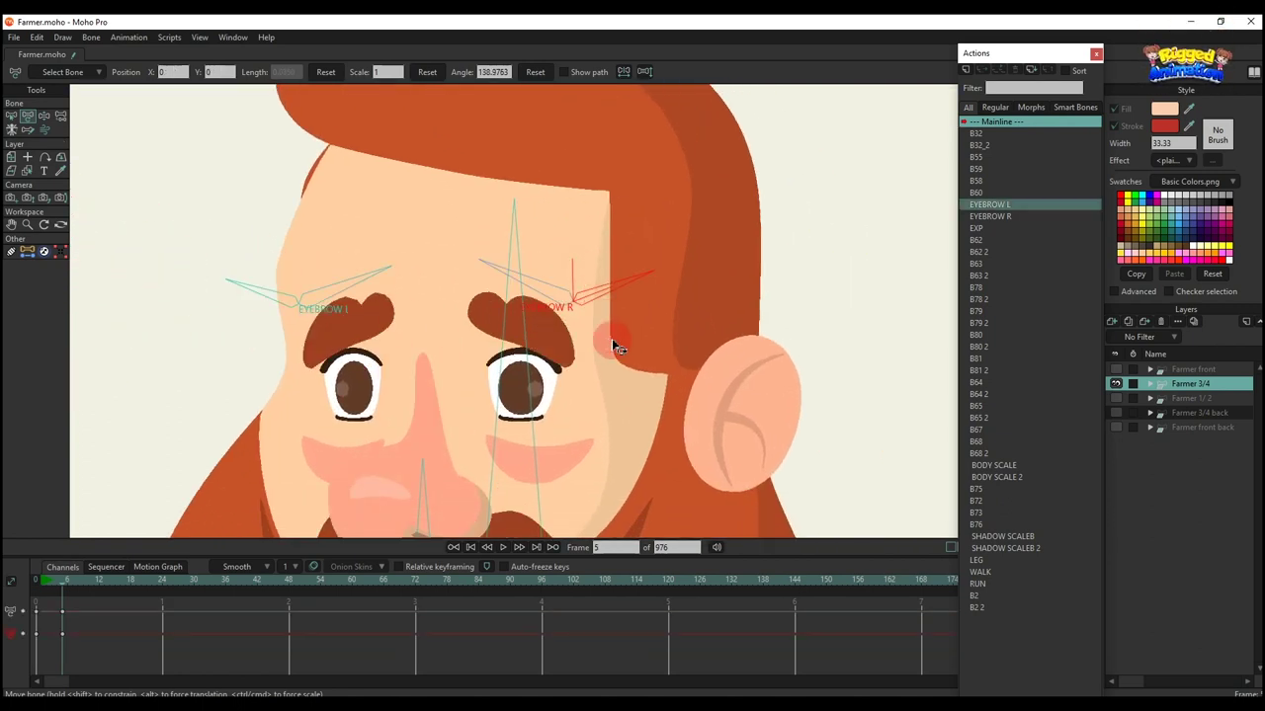
Move the slanted inner bones of both eyebrows slightly, and delete the eyebrow keyframes
drag(309, 304, 320, 259)
mouse_move(317, 304)
mouse_down()
mouse_move(327, 287)
mouse_move(325, 311)
mouse_move(313, 298)
mouse_up()
click(565, 302)
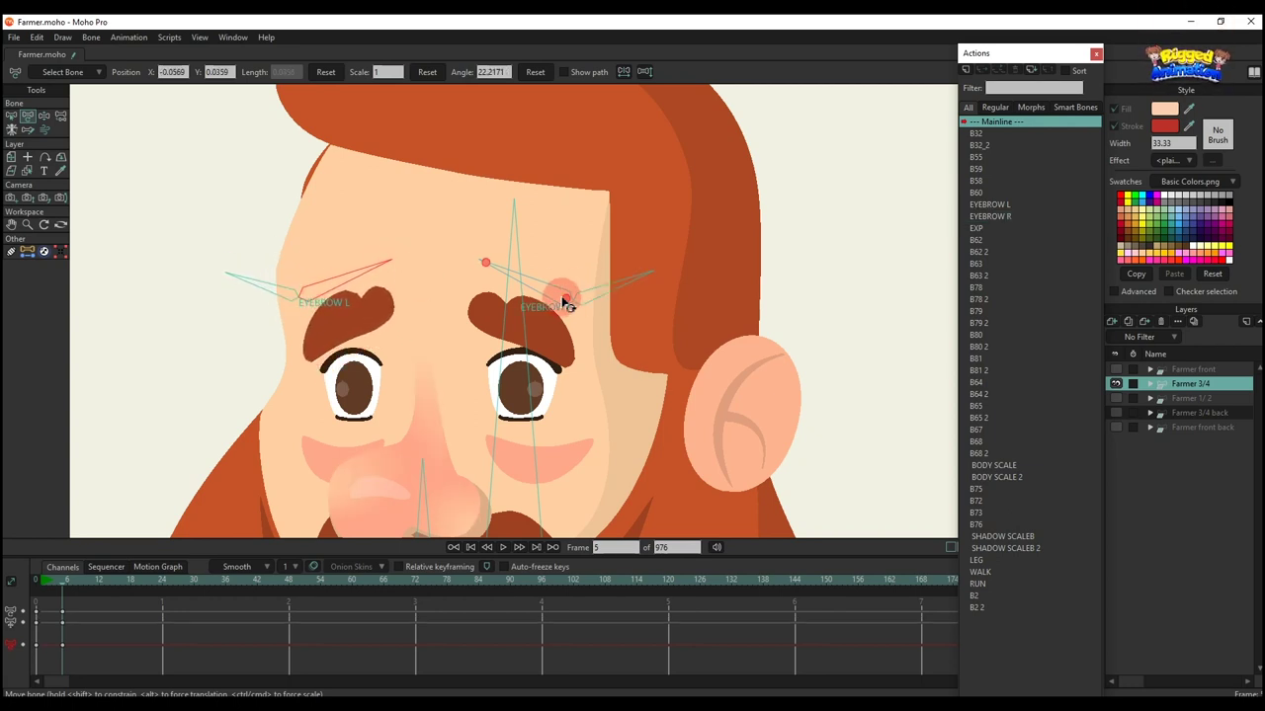
drag(565, 303, 567, 304)
scroll(523, 358, down, 5)
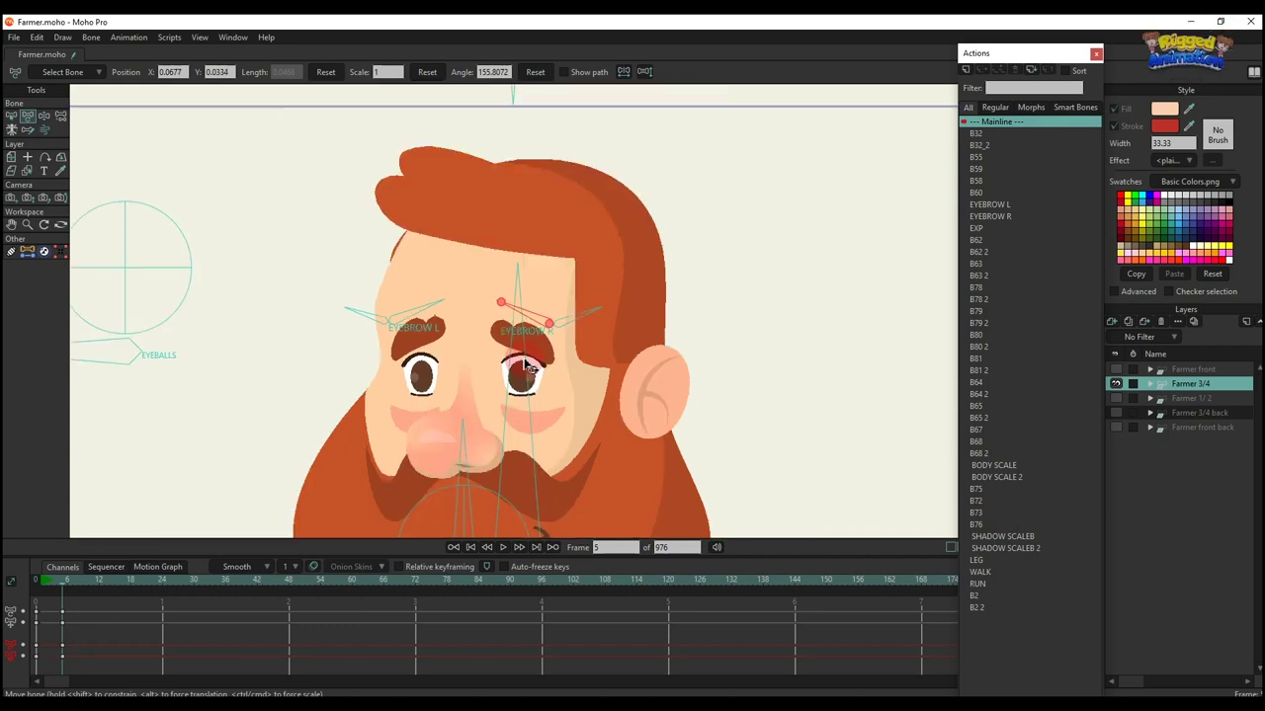
drag(199, 628, 11, 567)
key(Delete)
Rotate the bones of the MOUTH control to test different mouth shapes, including a frown at frame 30
scroll(444, 381, down, 5)
scroll(429, 254, up, 8)
drag(474, 419, 501, 295)
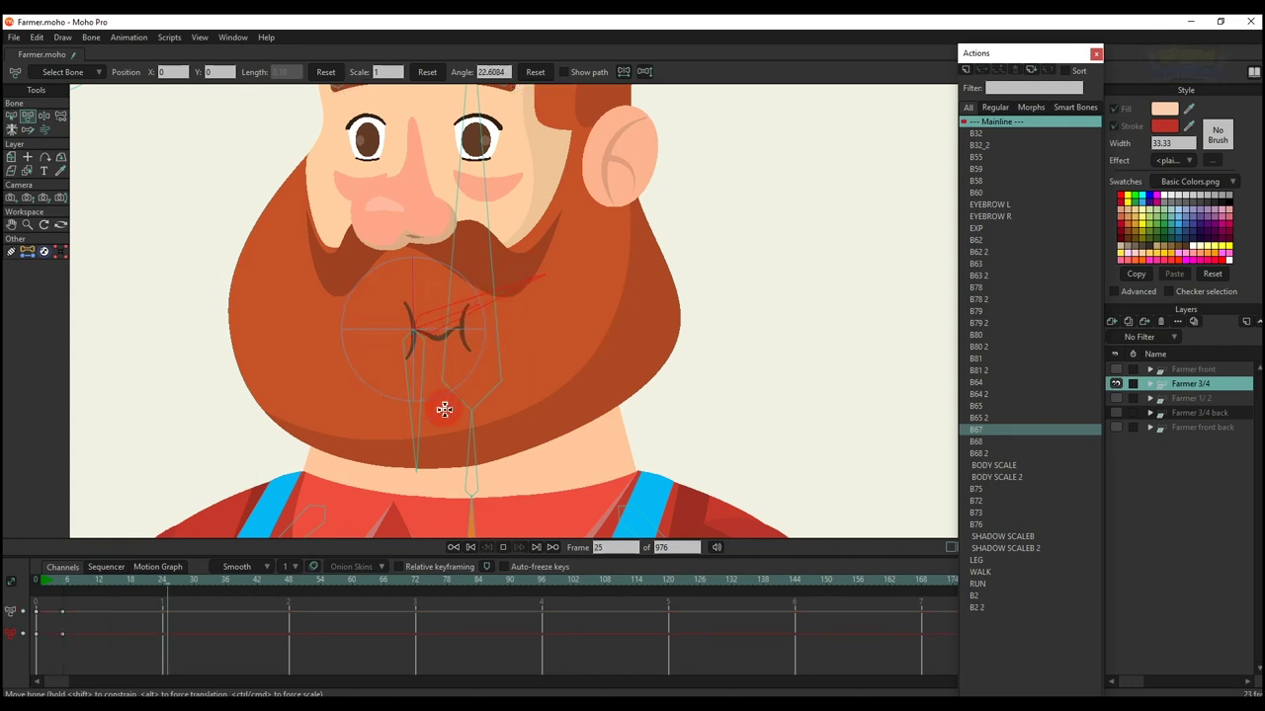
key(space)
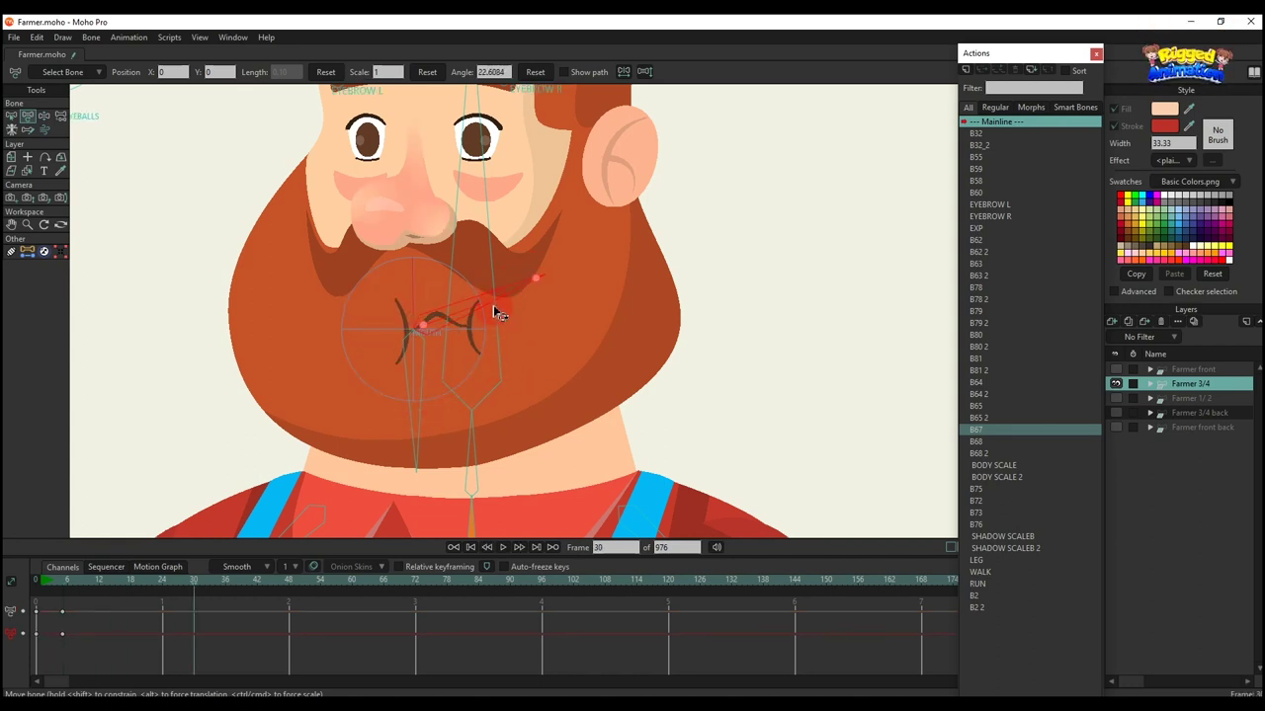
drag(493, 306, 331, 427)
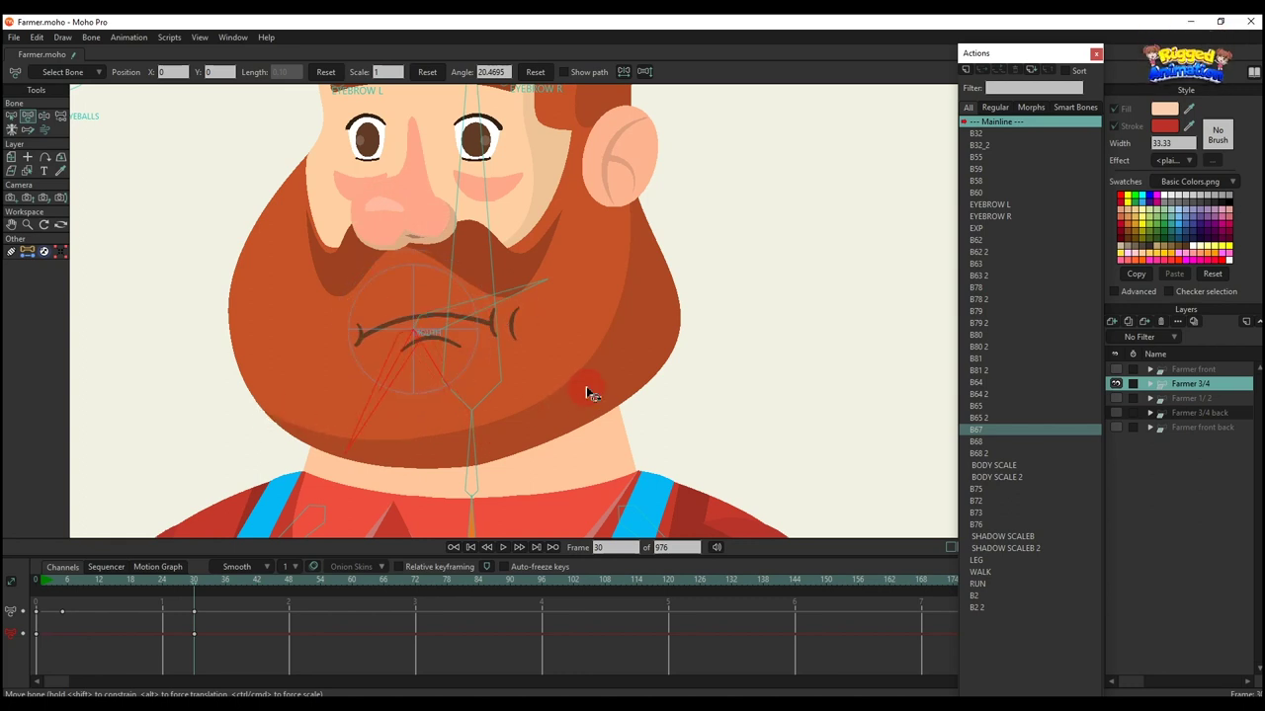
drag(587, 388, 589, 391)
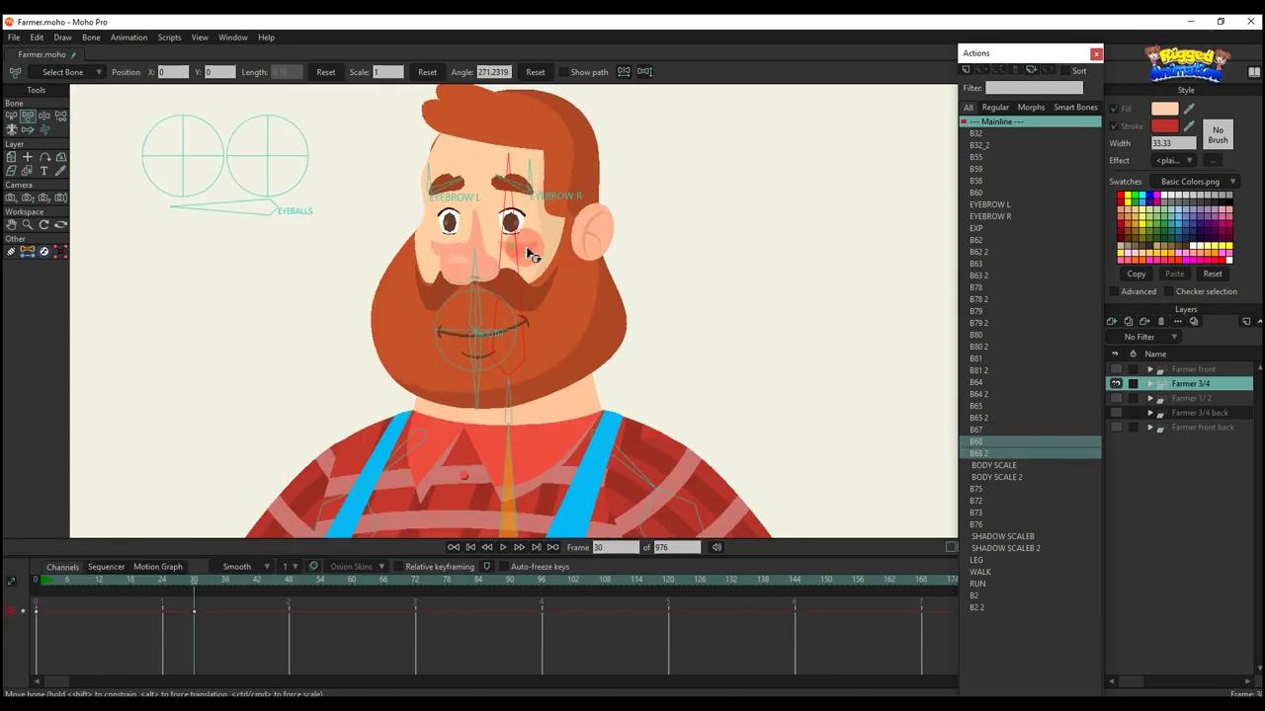
Tilt the head by rotating the head bone and the neck bone
drag(522, 248, 504, 227)
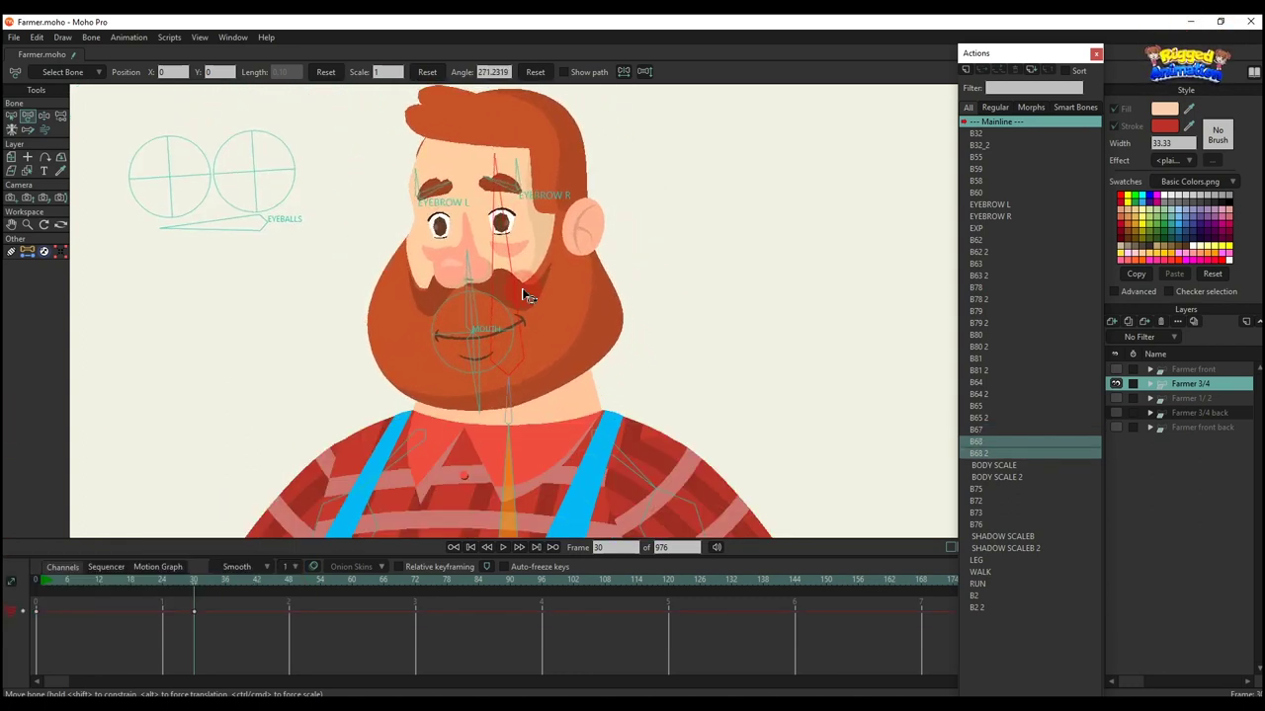
drag(519, 397, 534, 365)
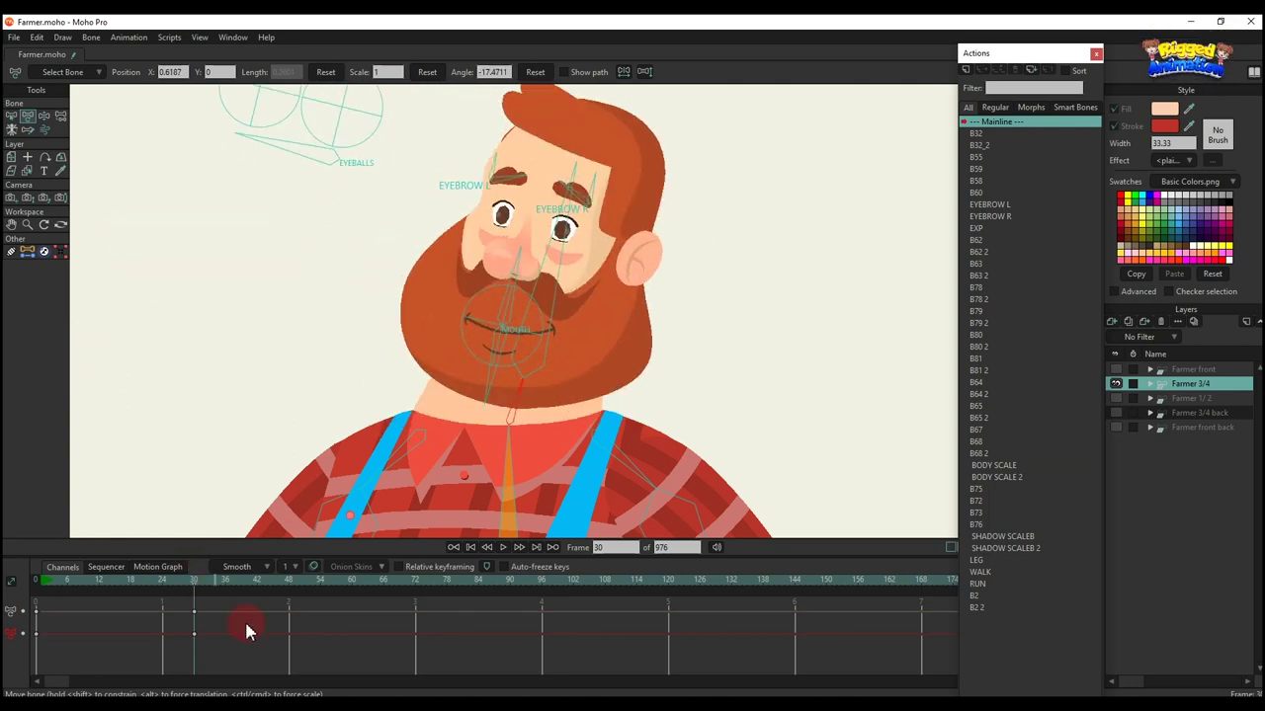
Raise and adjust both forearms and upper arms at frame 7 by rotating the arm bones
click(391, 287)
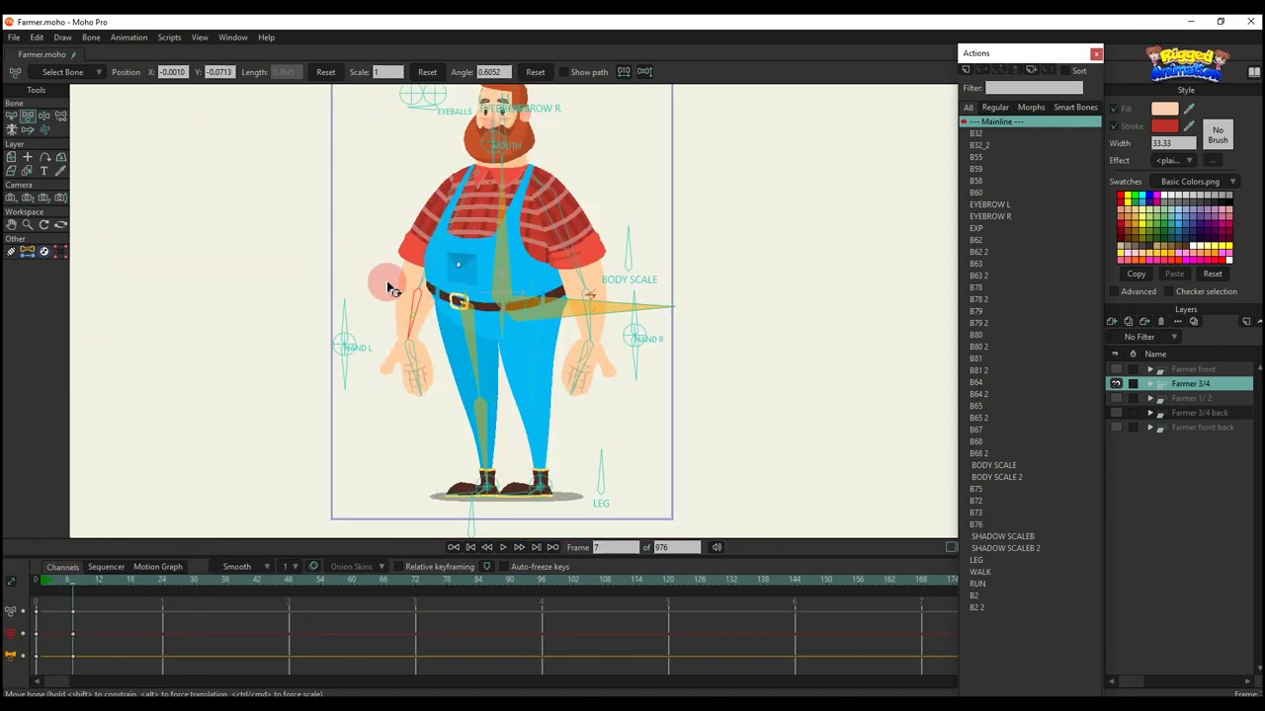
drag(390, 287, 366, 242)
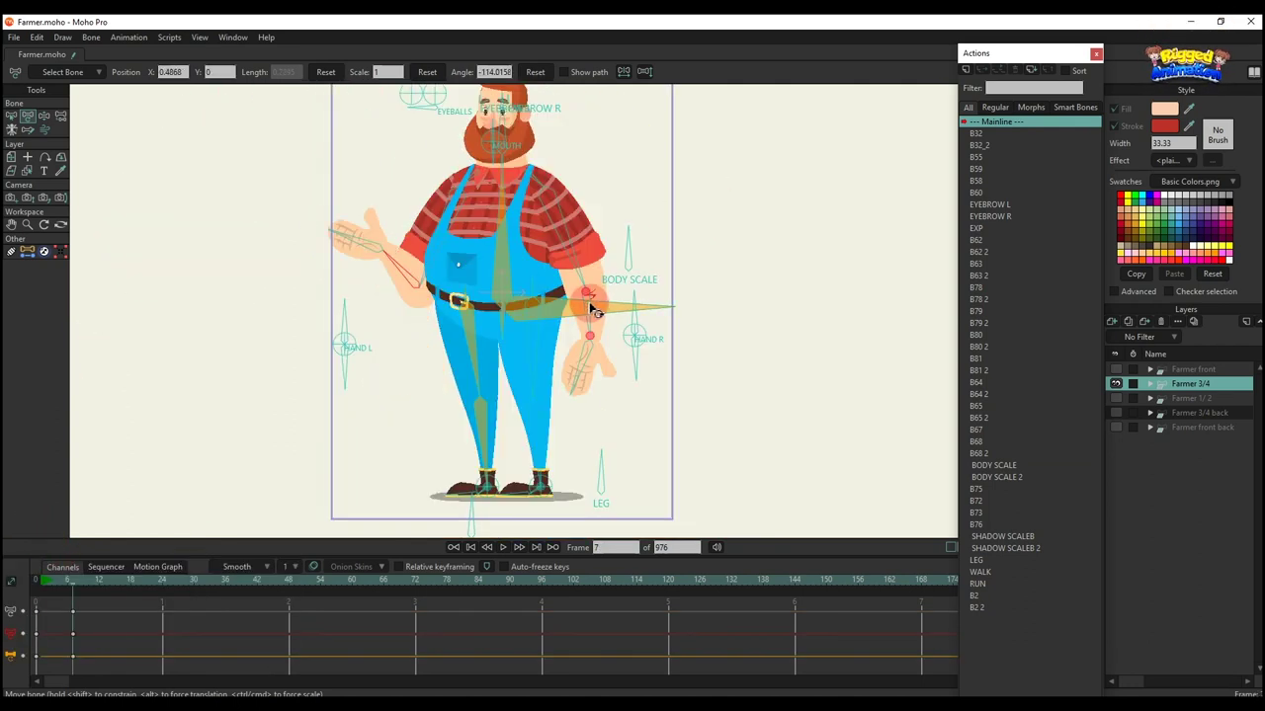
drag(593, 310, 601, 240)
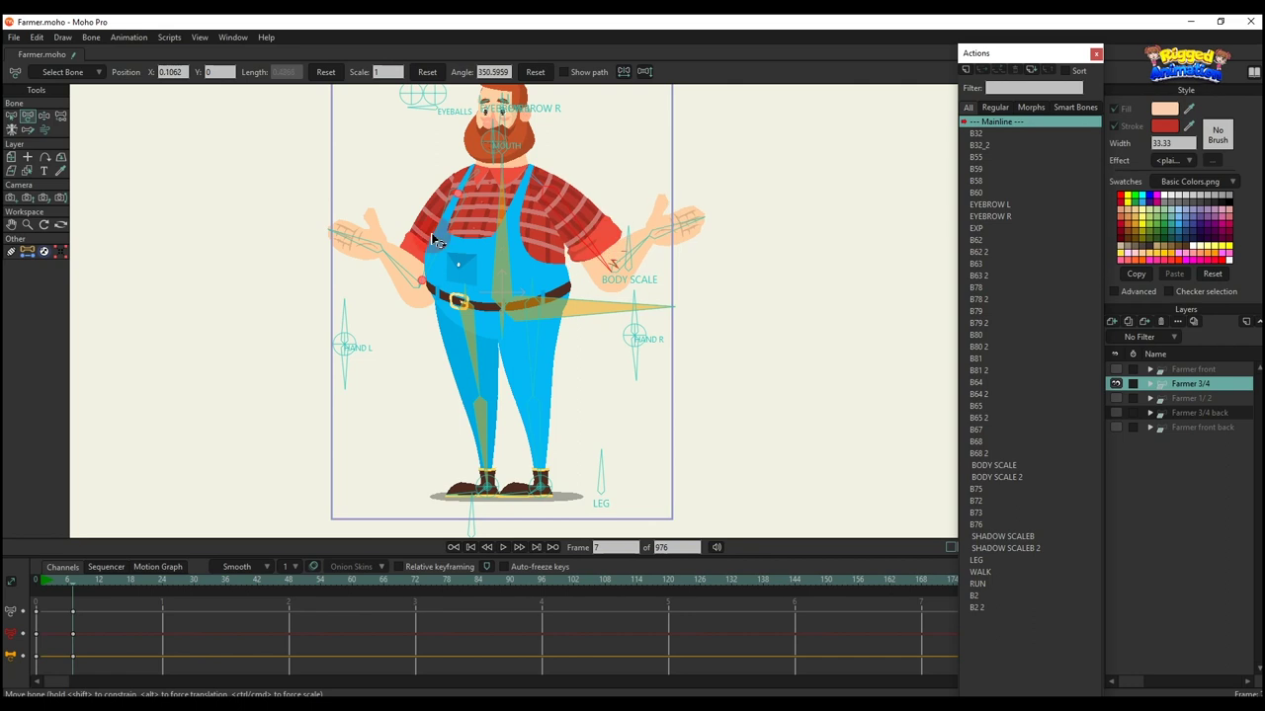
drag(428, 241, 467, 170)
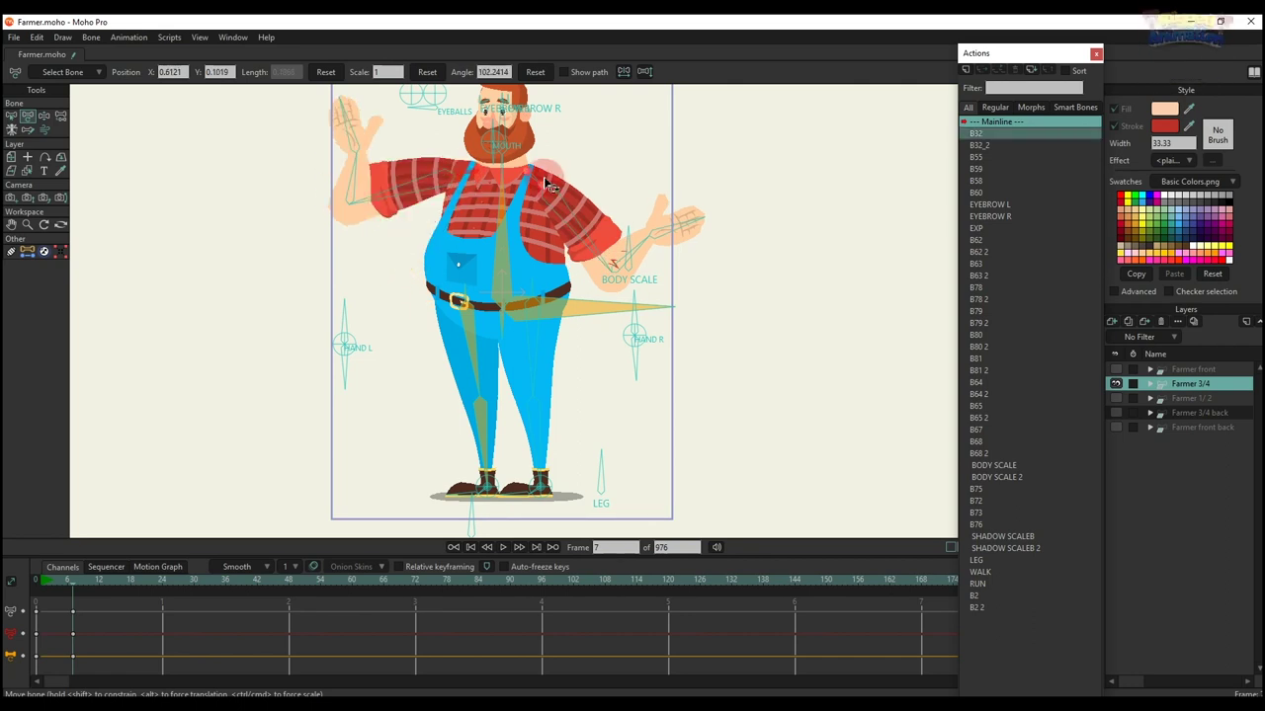
drag(543, 178, 564, 162)
drag(617, 205, 609, 223)
drag(404, 198, 426, 225)
Swing the hip bone sideways to bend the legs, and delete the arm and hip keyframes
scroll(500, 304, up, 3)
drag(503, 319, 558, 323)
scroll(524, 320, down, 3)
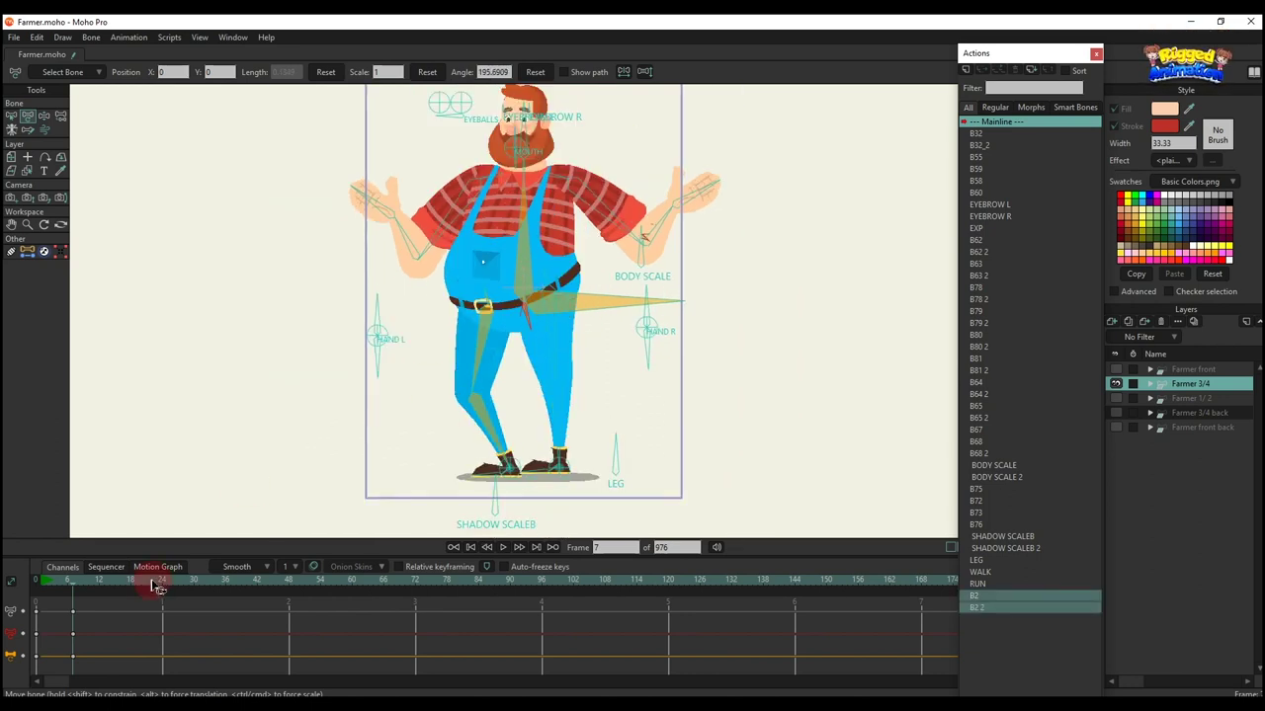
drag(155, 630, 6, 512)
key(Delete)
Lean the whole torso backward with the body bones, and delete the keyframes of that pose
drag(497, 302, 408, 397)
scroll(512, 351, down, 3)
drag(504, 306, 547, 309)
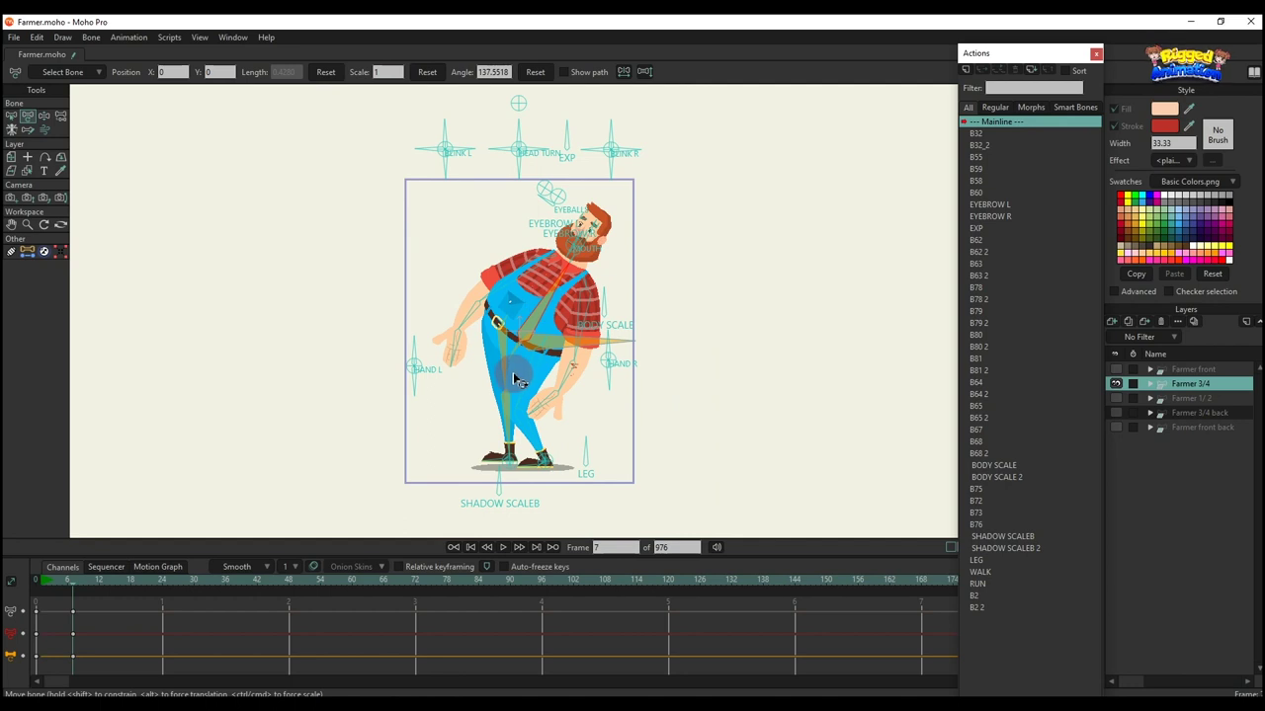
drag(156, 638, 8, 529)
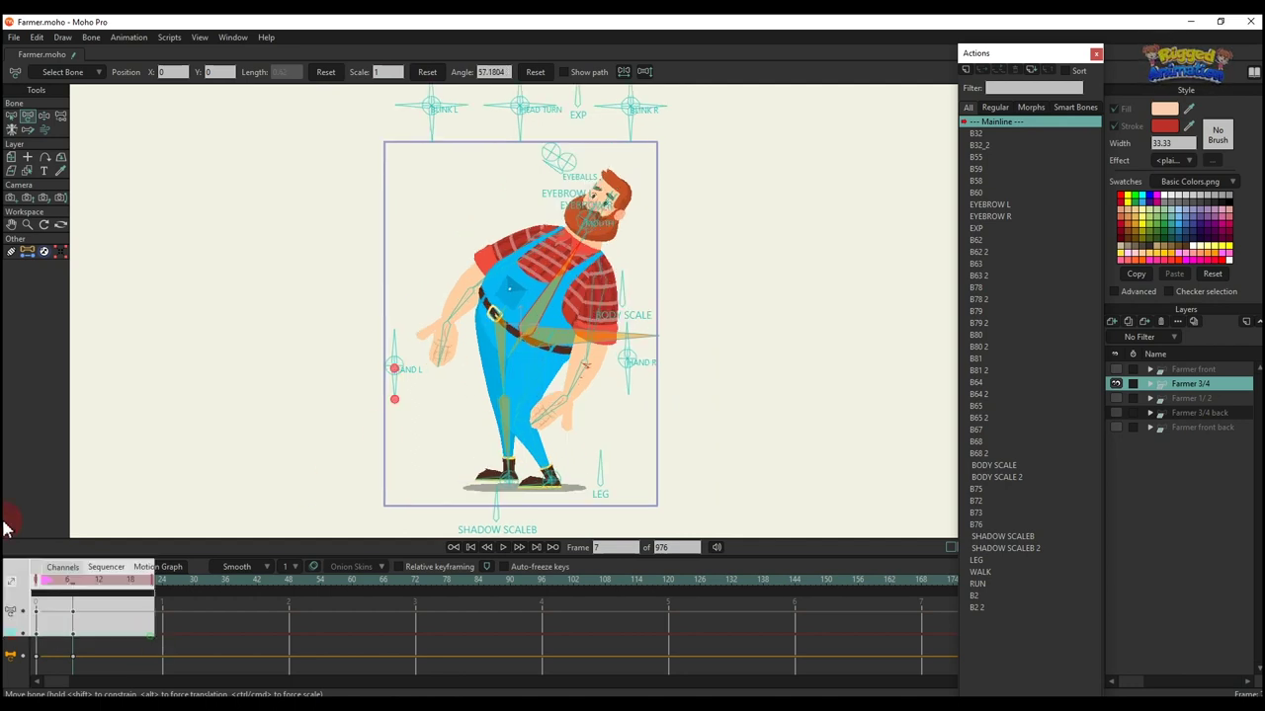
key(Delete)
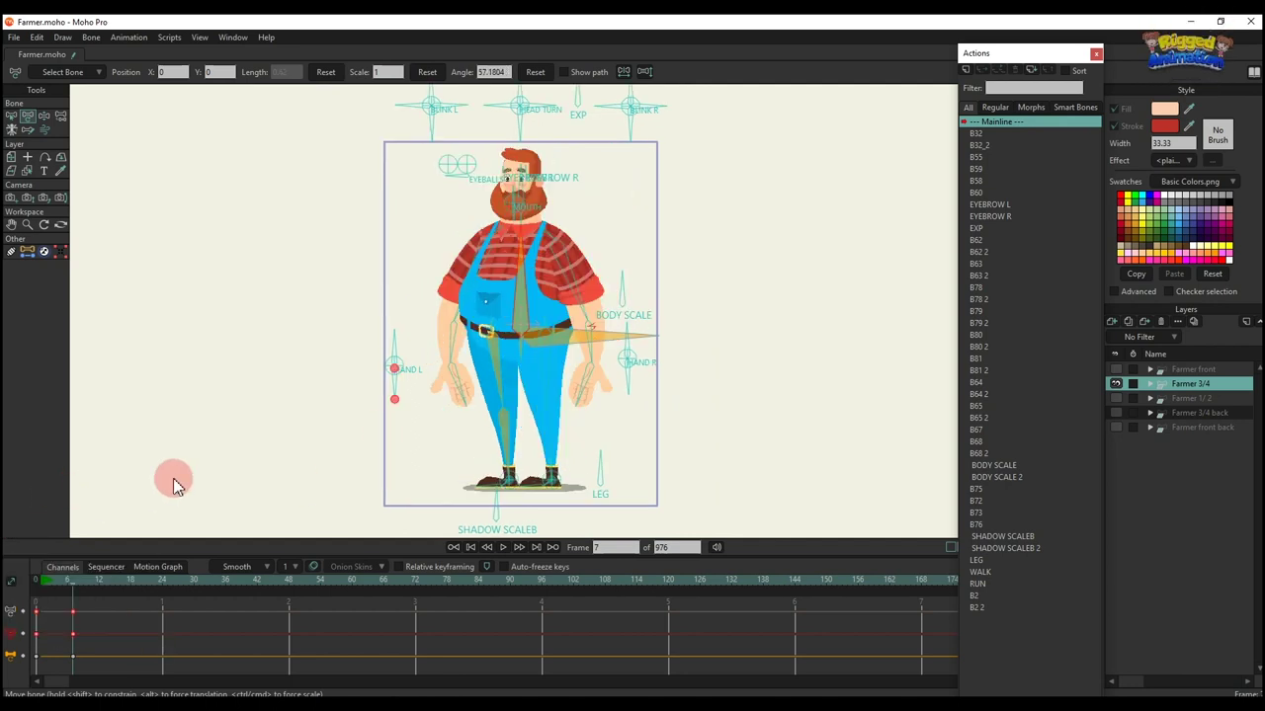
Raise both forearms outward at frame 7 by rotating the left and right forearm bones
scroll(549, 302, up, 1)
scroll(339, 360, up, 1)
scroll(336, 341, up, 2)
click(375, 339)
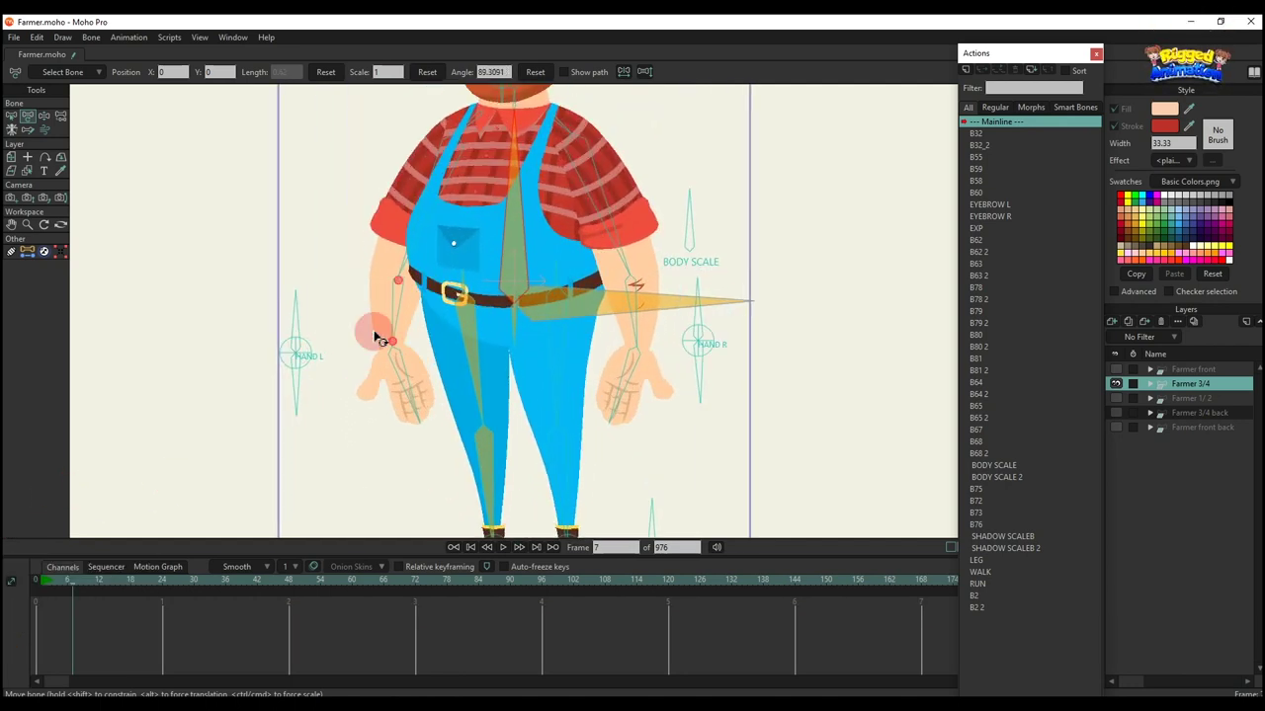
drag(413, 321, 360, 261)
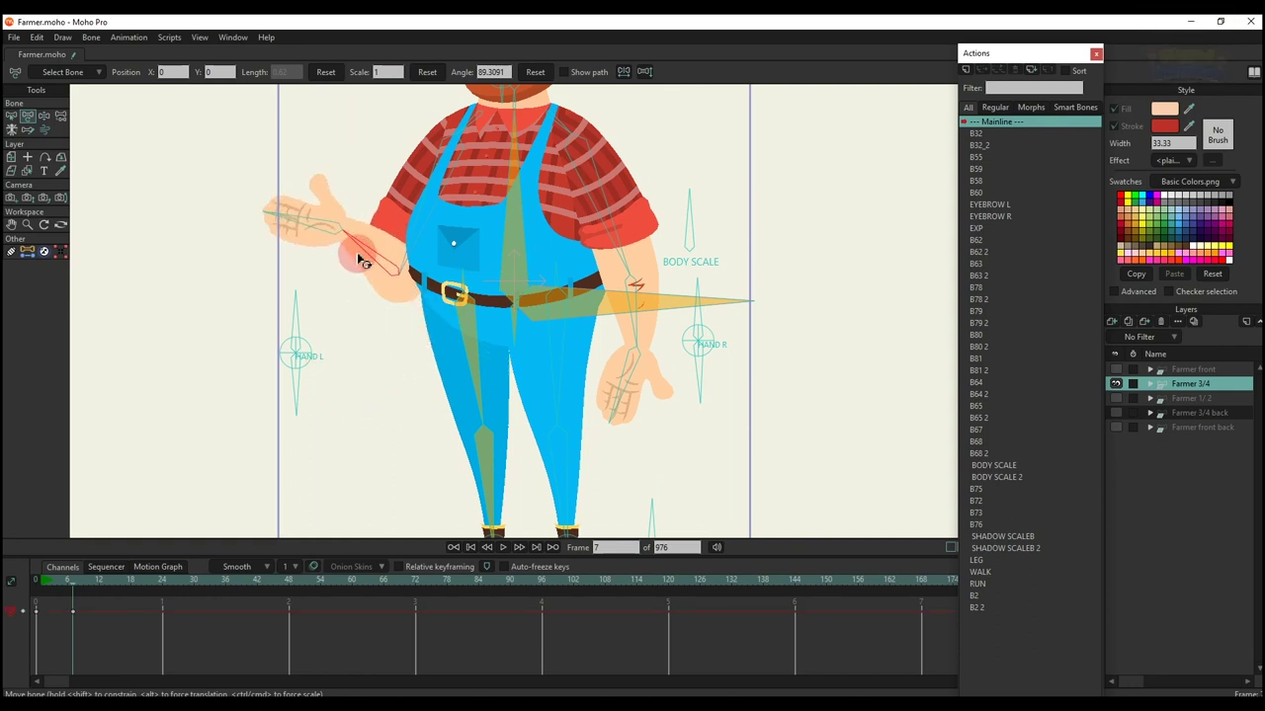
click(633, 302)
drag(632, 302, 660, 255)
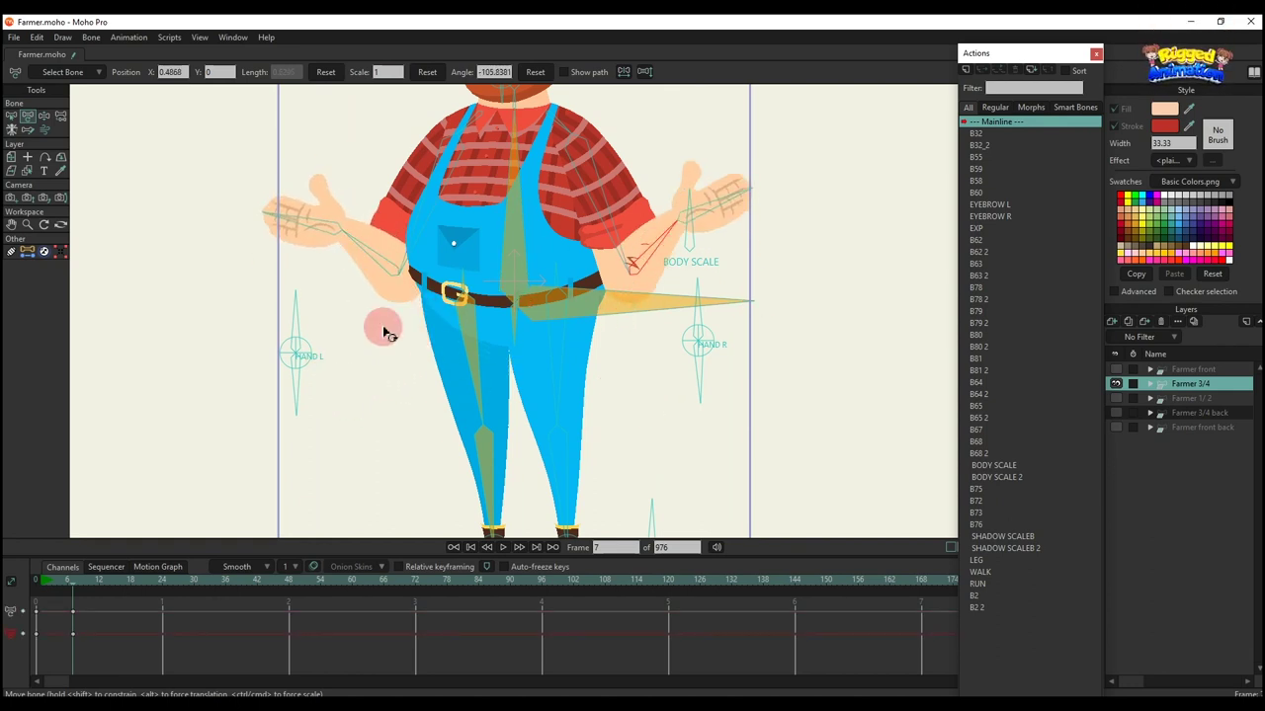
Change both hand poses by rotating the HAND L control to 160 degrees and the HAND R control to about 21 degrees
drag(386, 334, 211, 362)
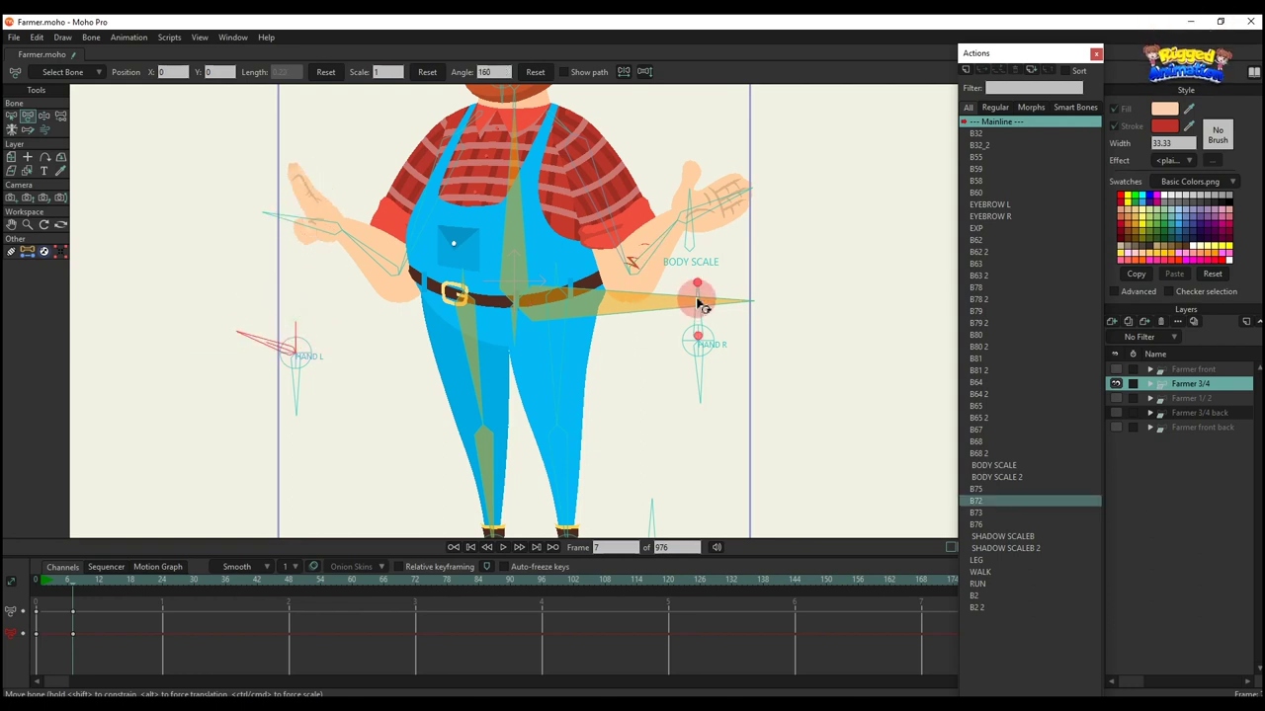
drag(700, 305, 761, 368)
click(571, 249)
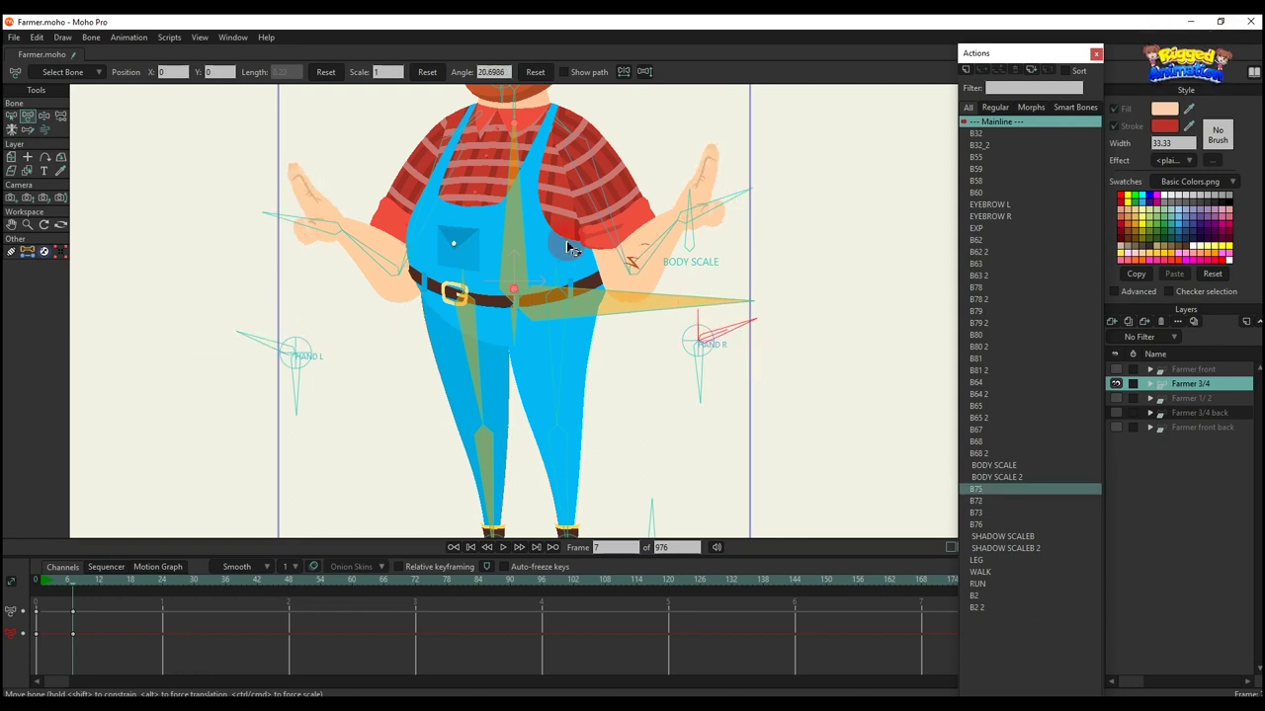
Swing the forearms down and fold both across the belly, bringing the hands together above the belt
drag(666, 253, 519, 302)
drag(378, 255, 617, 352)
scroll(583, 257, down, 3)
scroll(545, 296, up, 2)
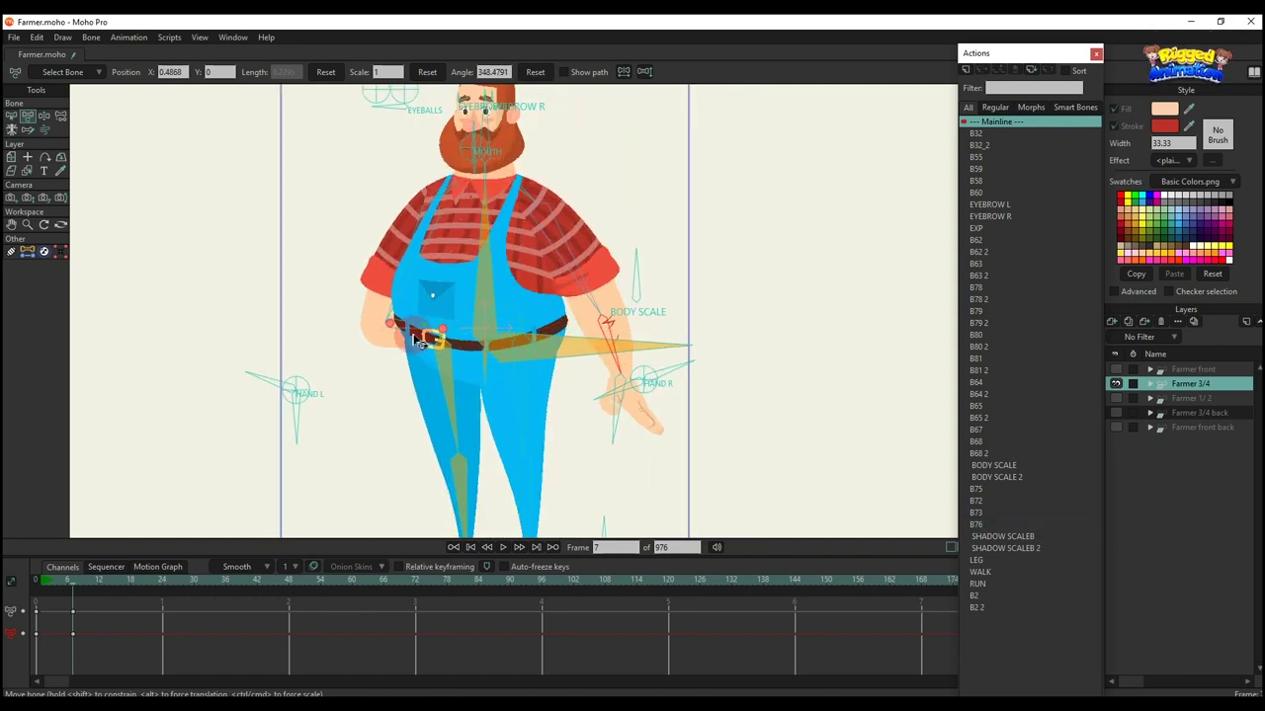
drag(417, 339, 378, 303)
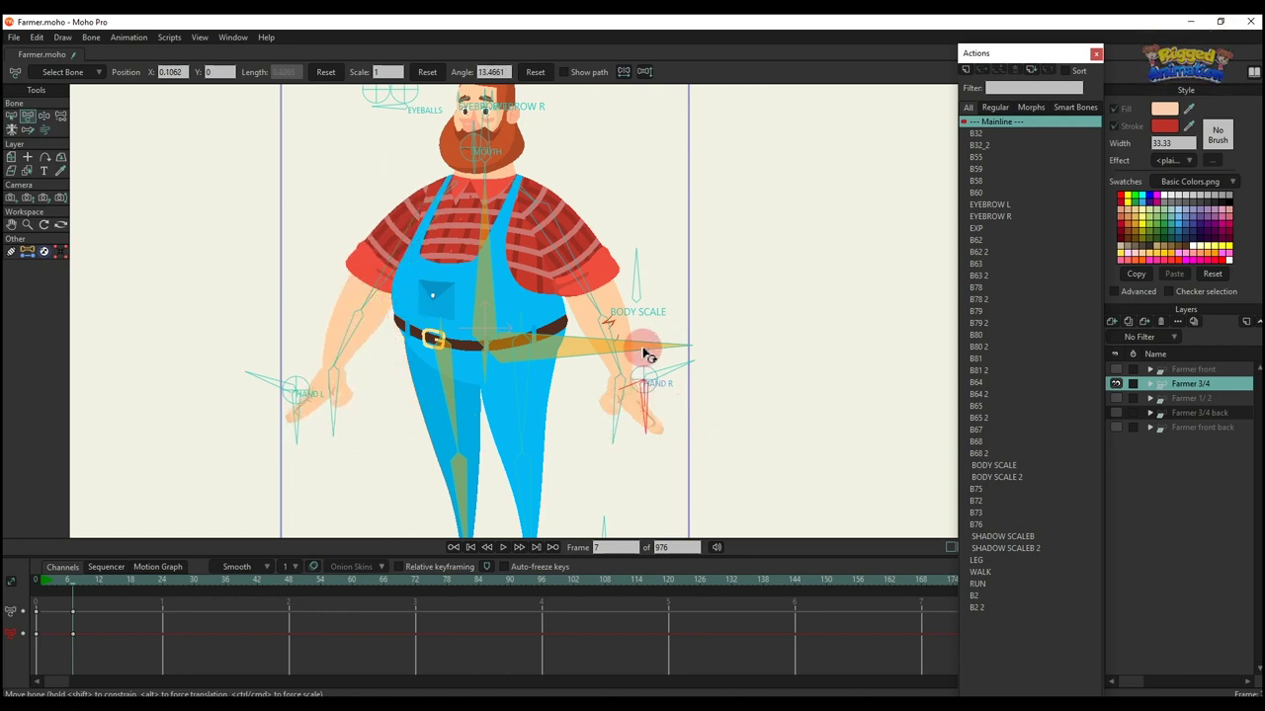
drag(644, 354, 533, 334)
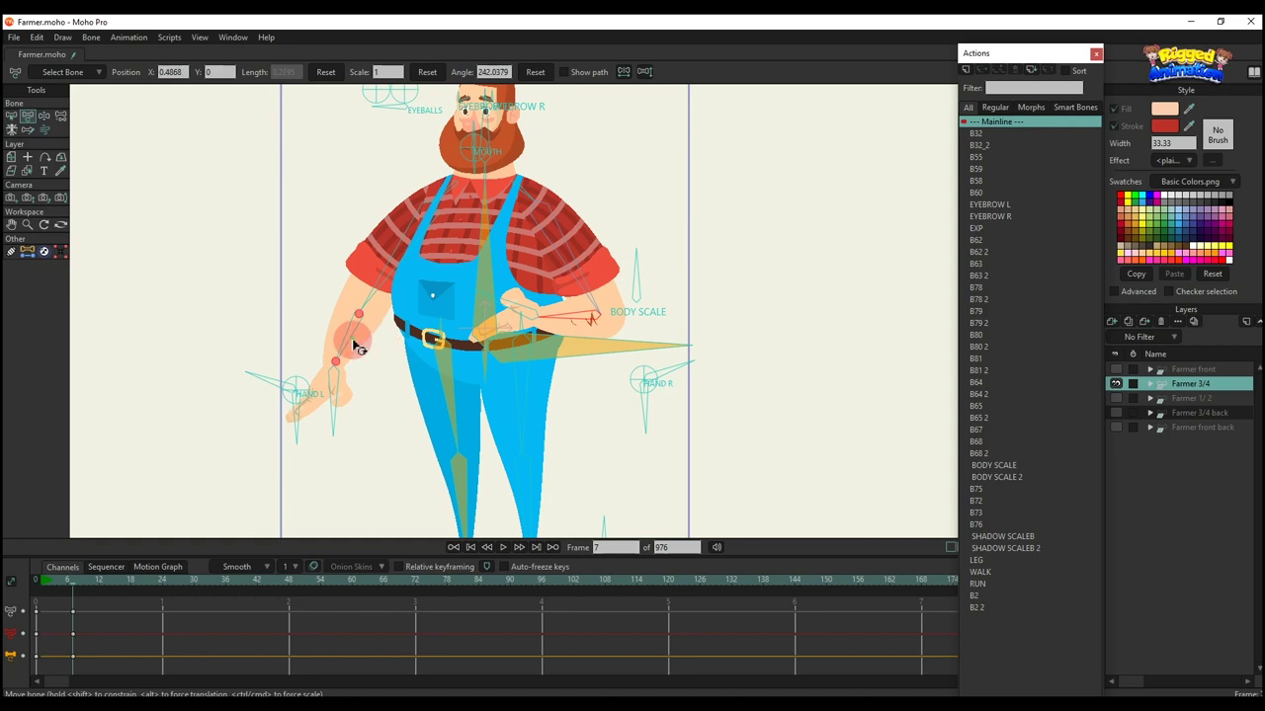
drag(356, 345, 484, 296)
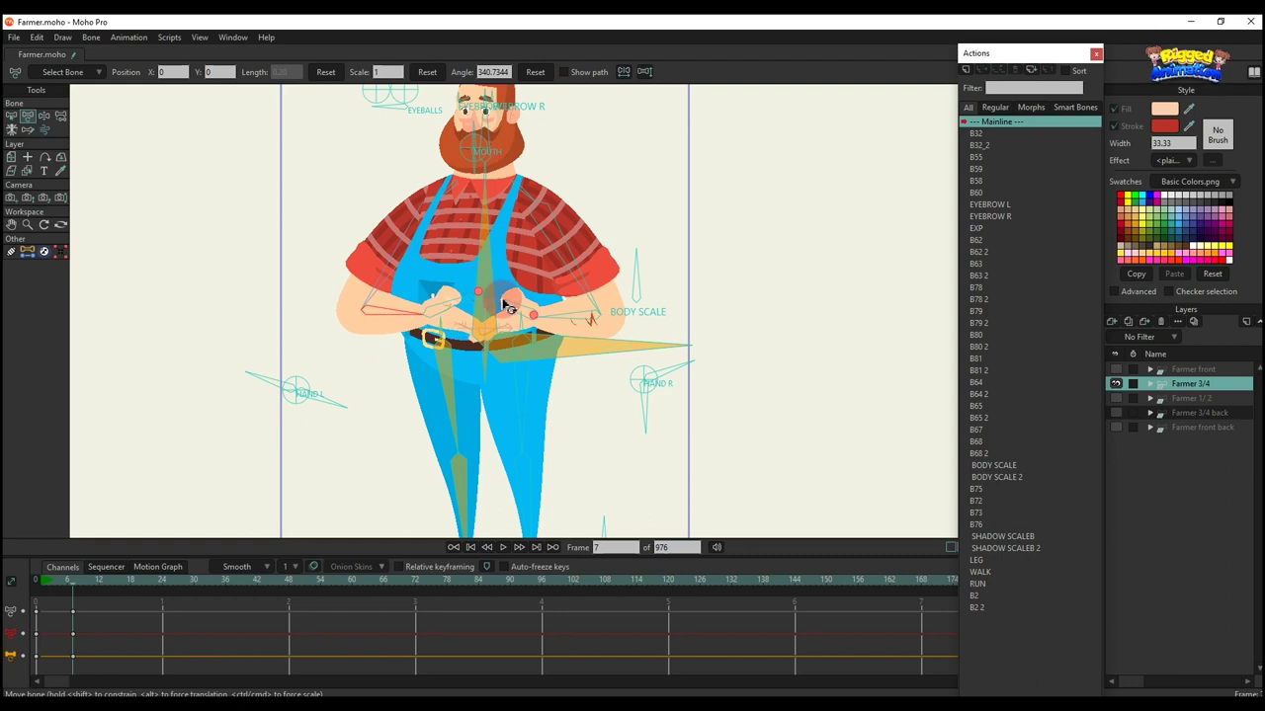
Rotate the BODY SCALE control to 20 degrees, and delete all keyframes of the arm and body pose
scroll(539, 341, down, 3)
scroll(592, 321, up, 3)
click(593, 316)
drag(593, 310, 644, 310)
drag(139, 634, 8, 534)
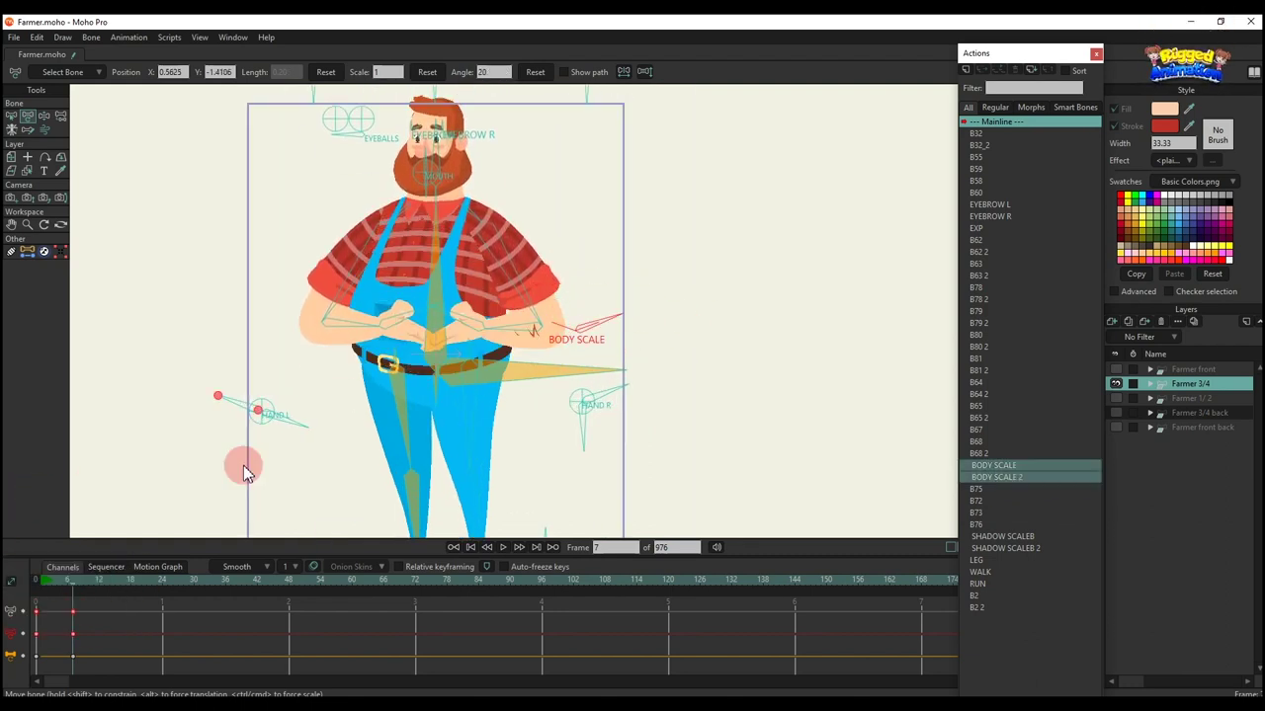
key(Delete)
Shift the hips down to bend both knees, and lift the whole body off the ground with Manipulate Bones
scroll(494, 398, down, 3)
drag(495, 379, 442, 417)
scroll(488, 360, up, 3)
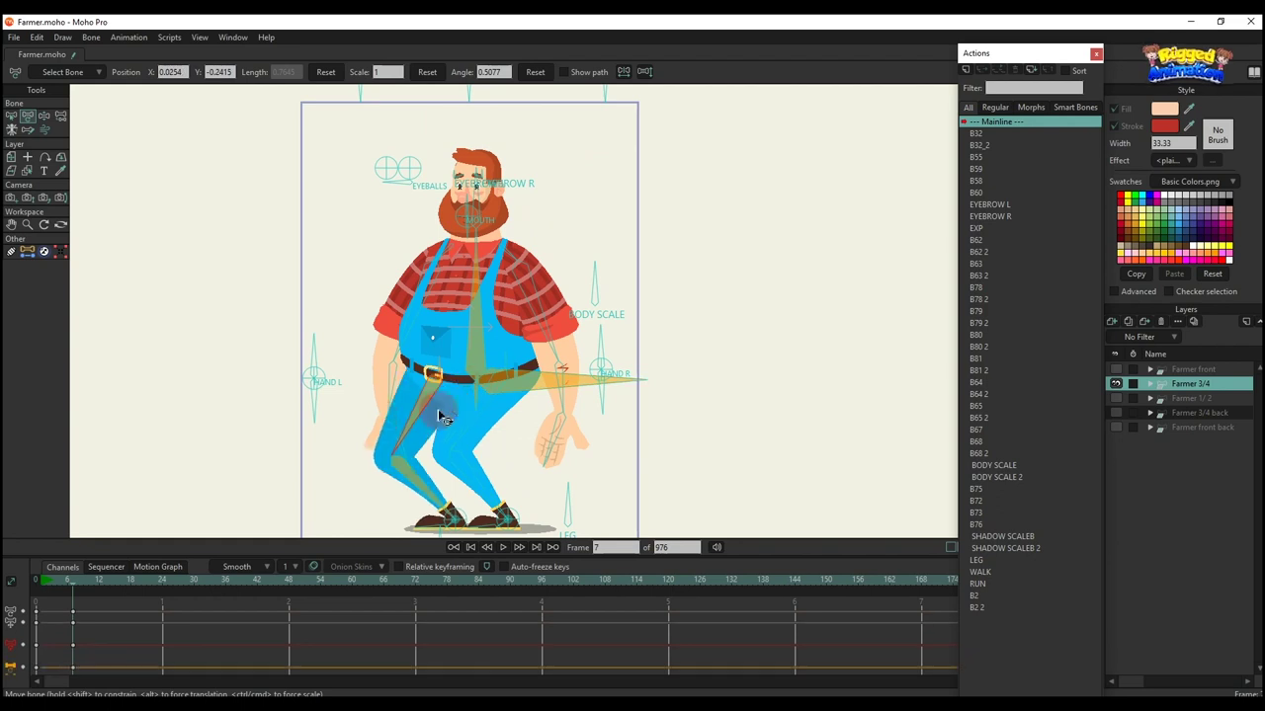
scroll(490, 415, down, 2)
click(482, 394)
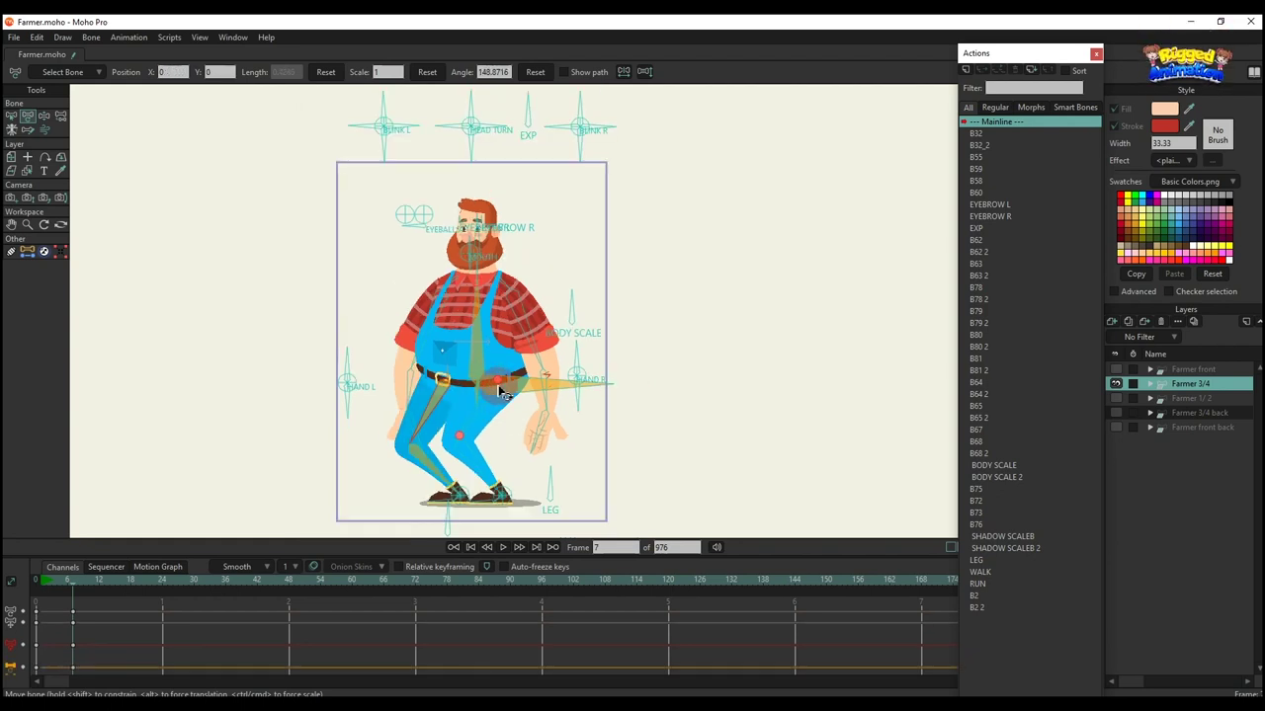
key(z)
drag(527, 390, 517, 311)
Widen the ground shadow by rotating the SHADOW SCALEB control, adjust it with Transform Bone, and delete the pose keyframes
scroll(499, 355, up, 3)
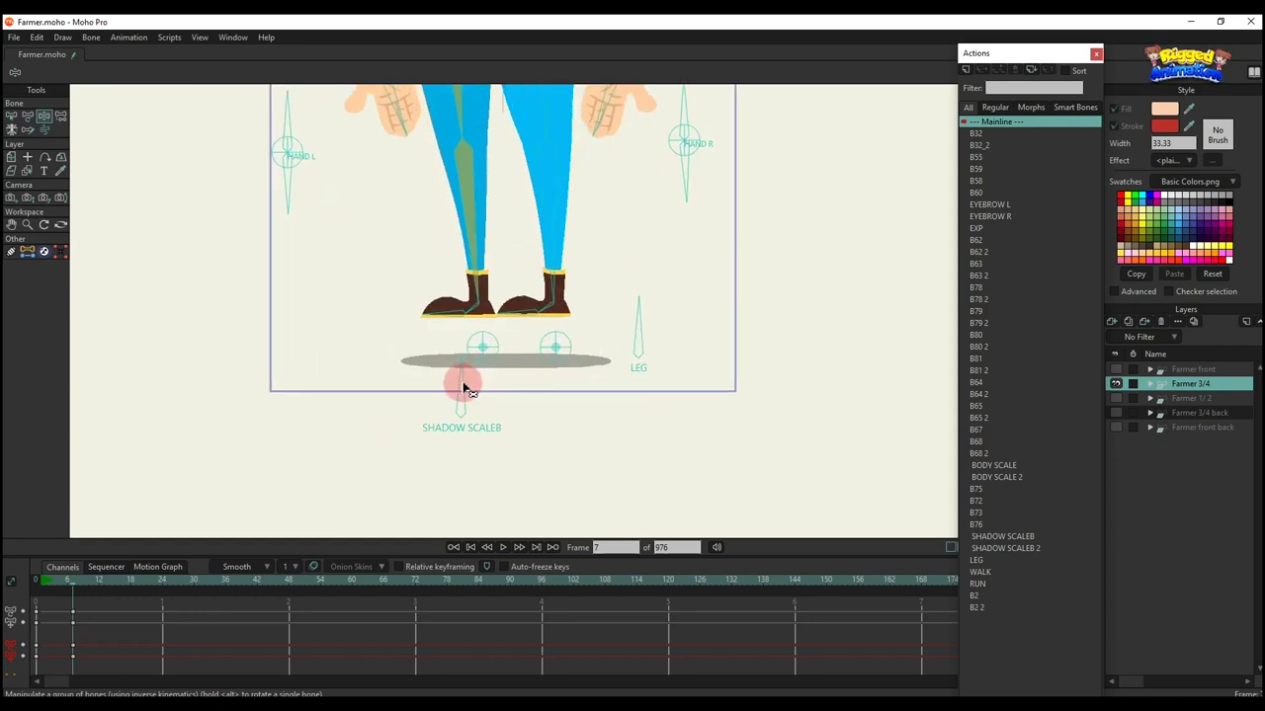
click(457, 376)
drag(471, 381, 550, 376)
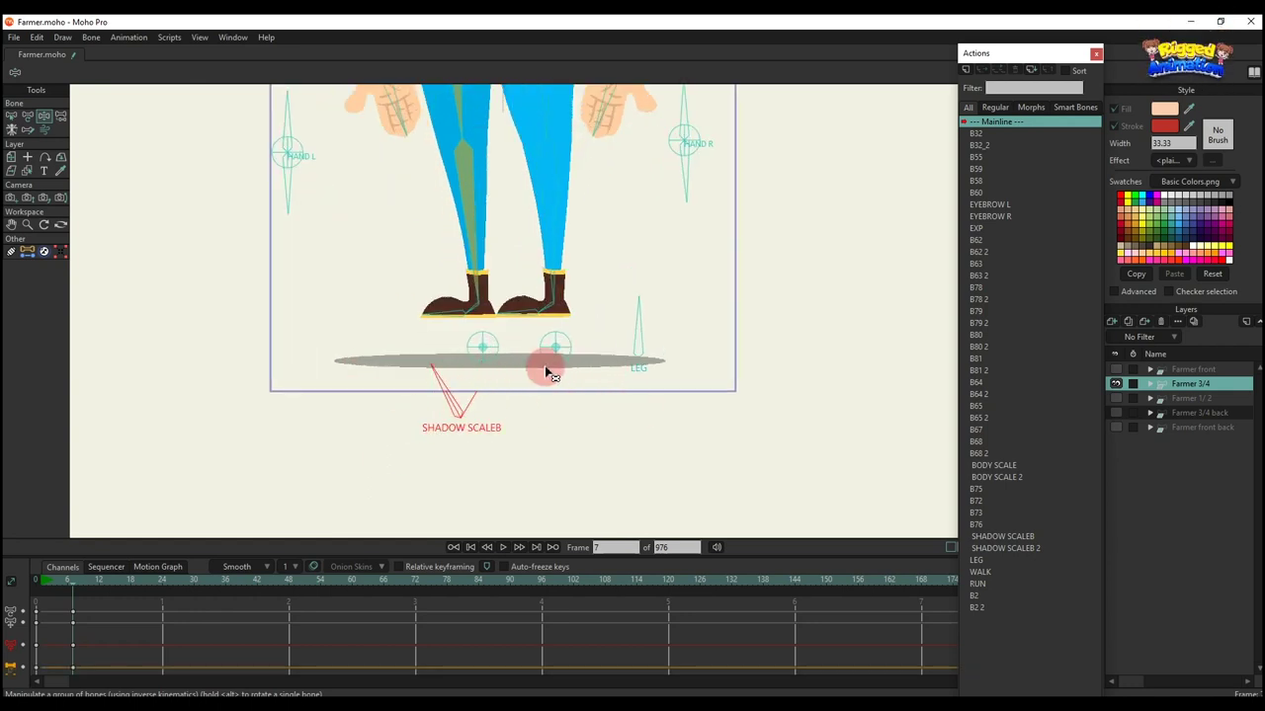
scroll(477, 402, down, 1)
key(t)
drag(477, 398, 455, 392)
drag(136, 647, 25, 593)
key(Delete)
Raise one foot to knee height by moving its foot target bone, bending that leg at the knee
scroll(429, 376, down, 4)
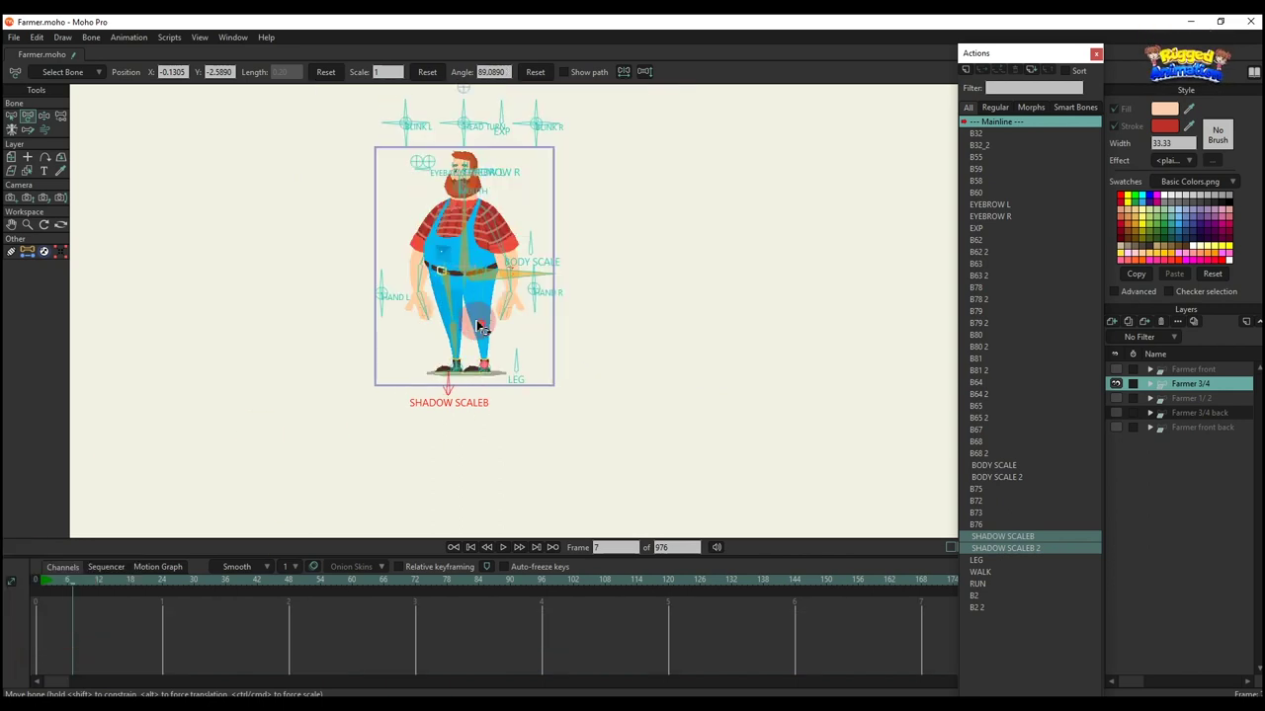
drag(479, 296, 477, 363)
scroll(476, 347, up, 2)
scroll(494, 410, up, 1)
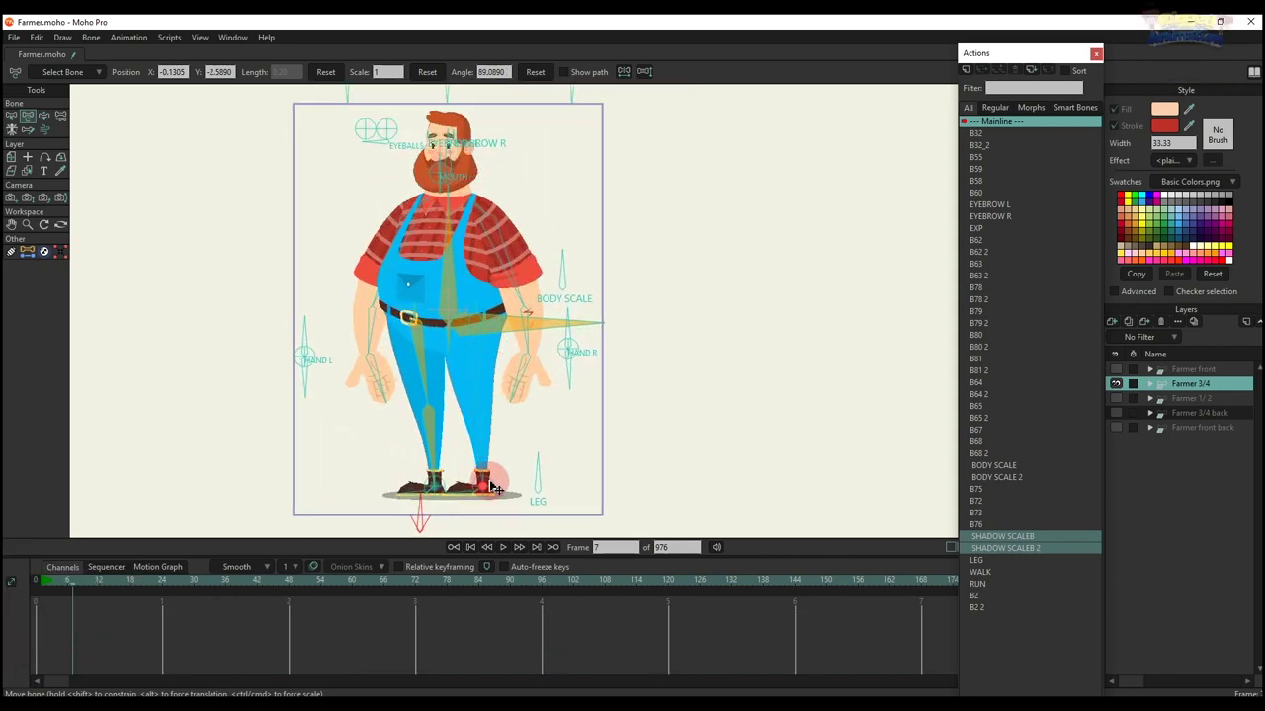
drag(494, 487, 450, 374)
click(390, 305)
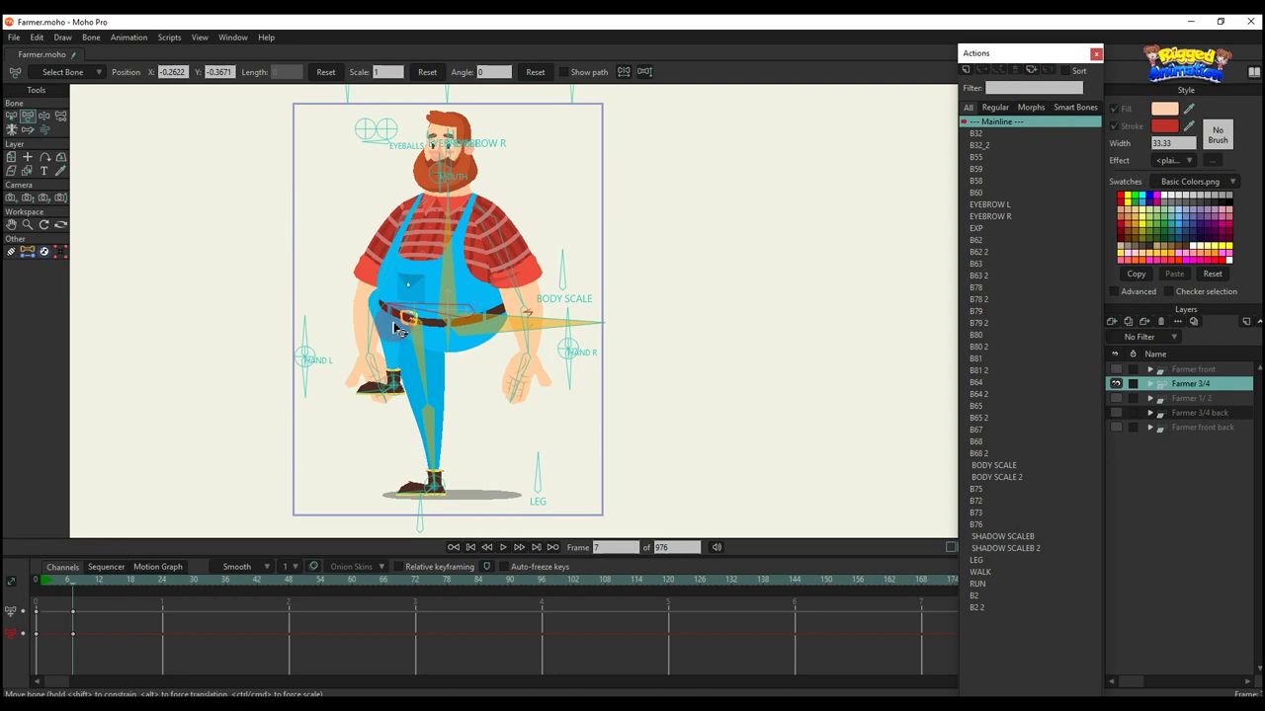
Rotate the LEG control to about 159 degrees with the leg raised, and return the foot to the ground, clearing the leg keyframes
scroll(389, 306, up, 2)
drag(607, 503, 475, 505)
click(450, 298)
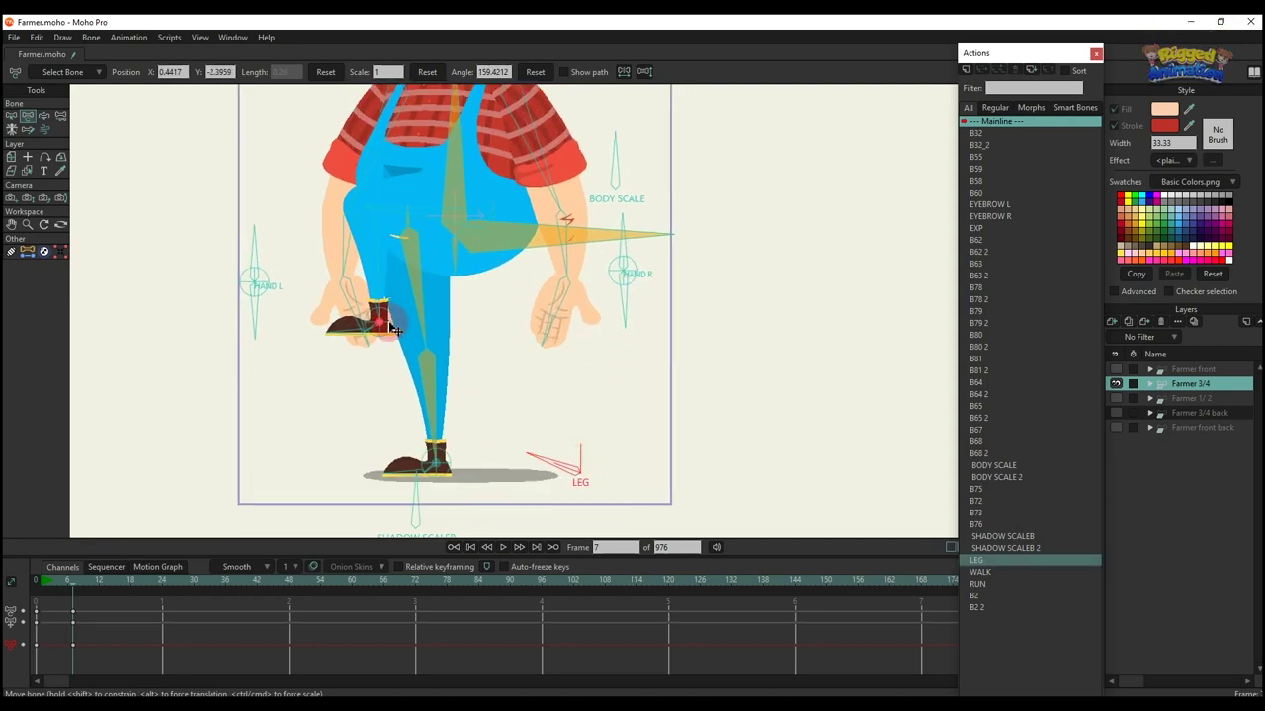
drag(390, 336, 581, 440)
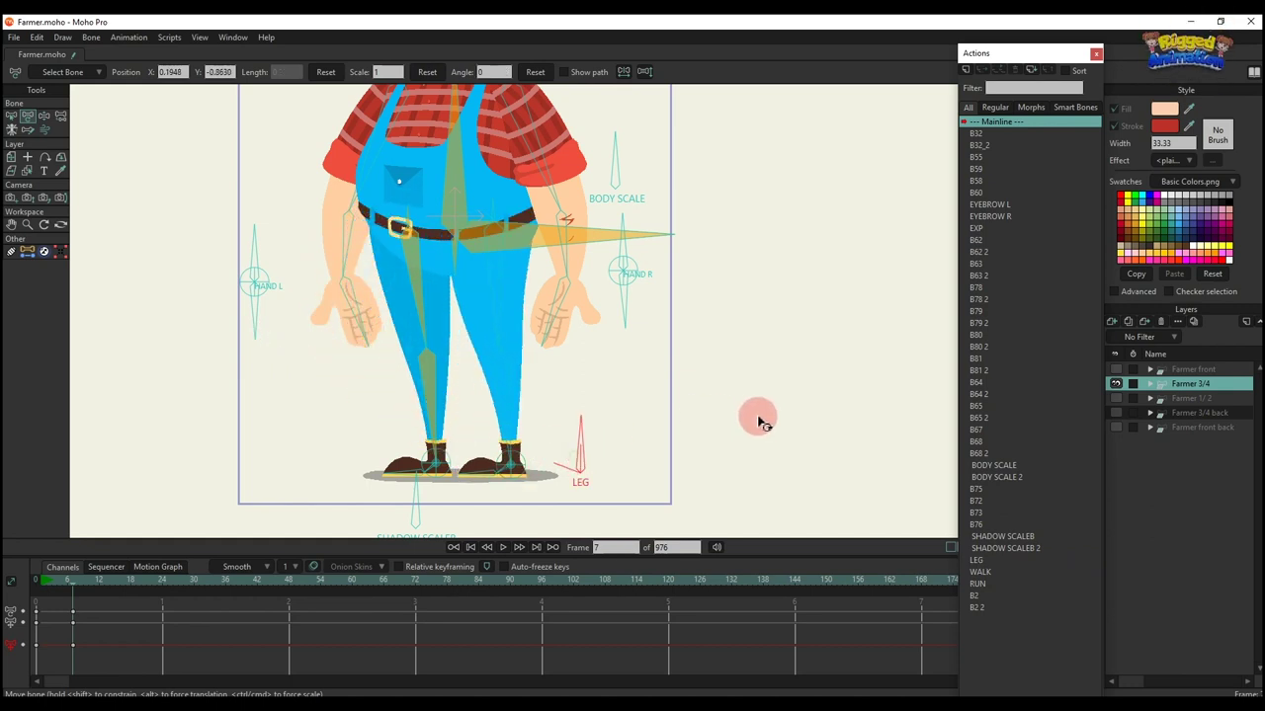
click(243, 424)
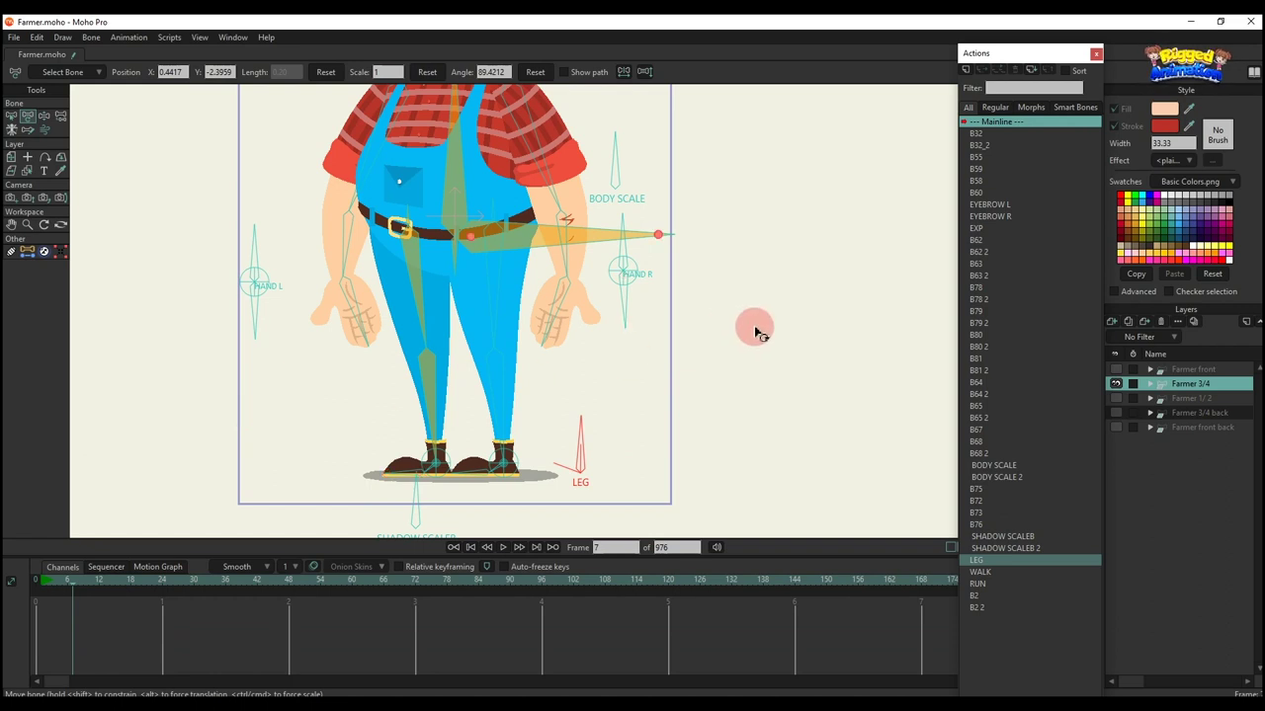
Insert the WALK action into the main timeline at frame 6 and play back the walk cycle
scroll(754, 330, down, 2)
double_click(978, 573)
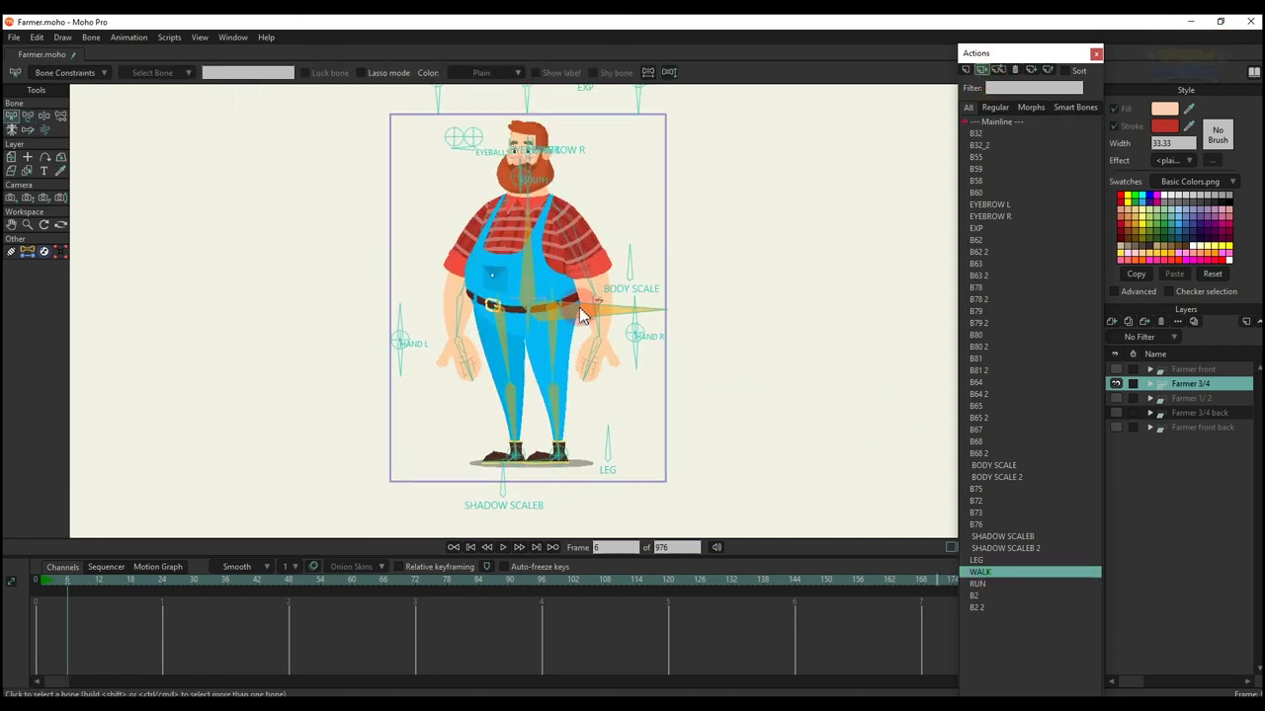
click(520, 372)
click(89, 598)
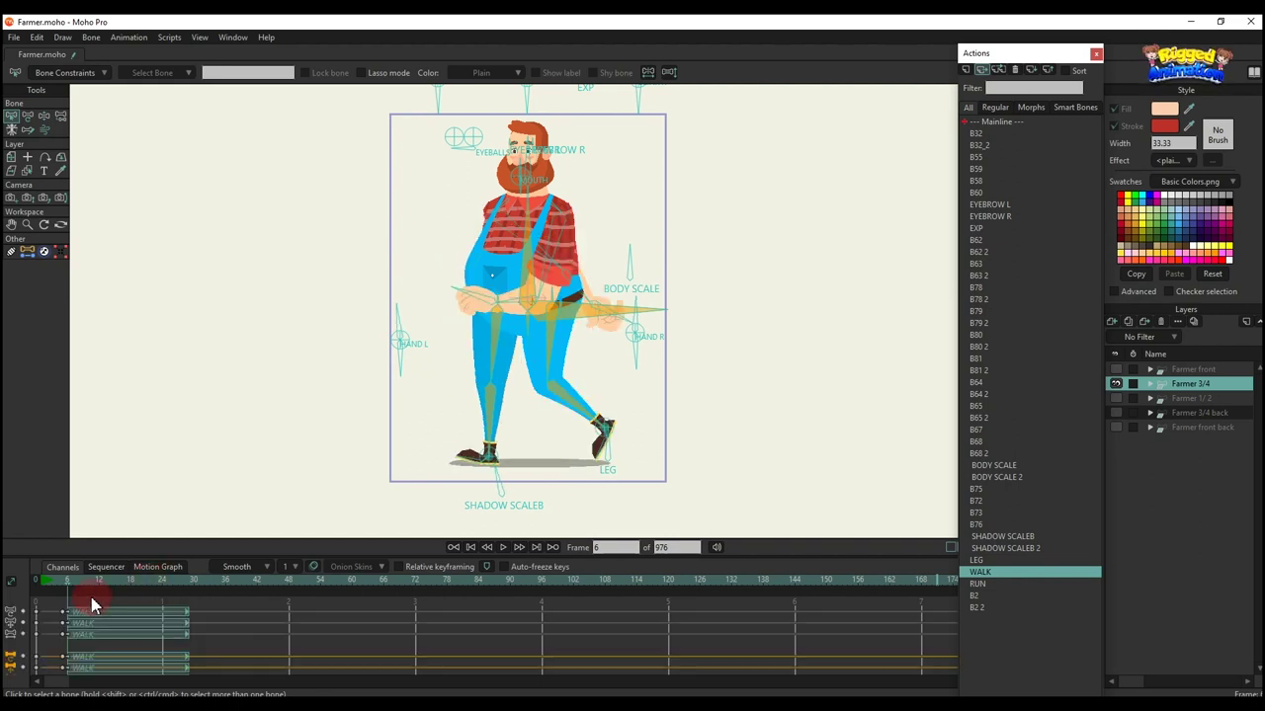
key(space)
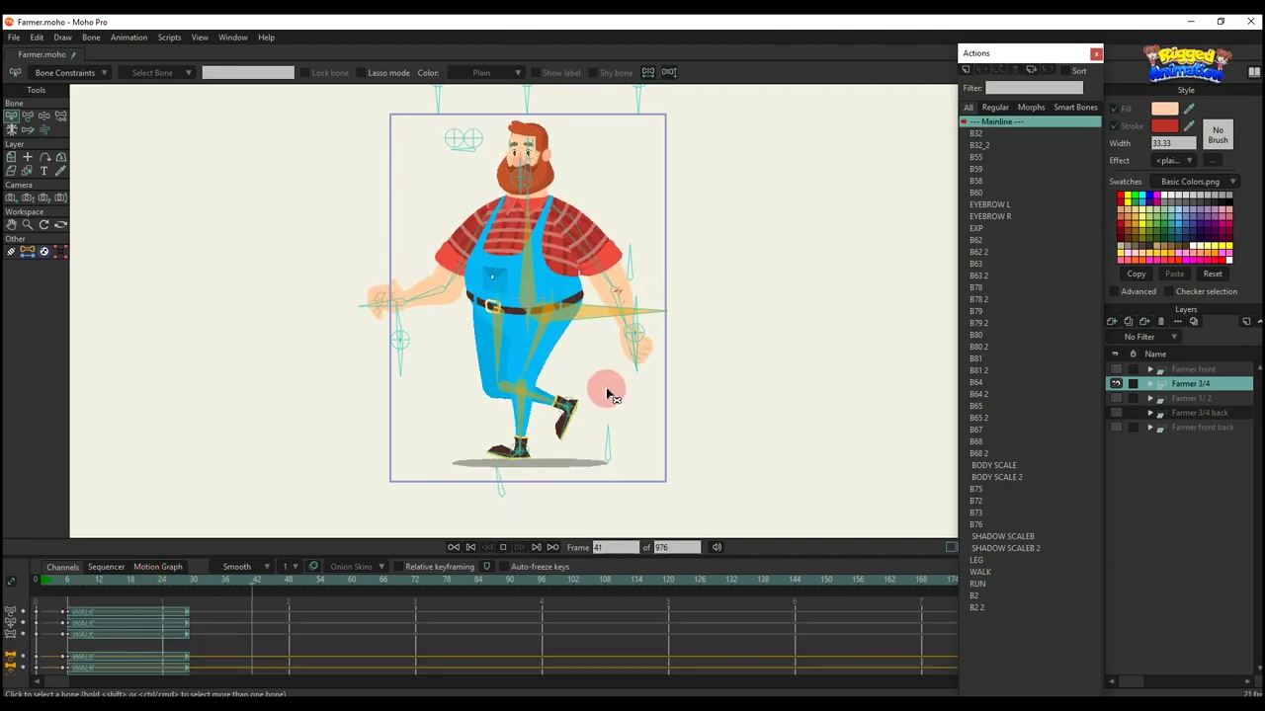
key(space)
key(space)
drag(620, 327, 614, 342)
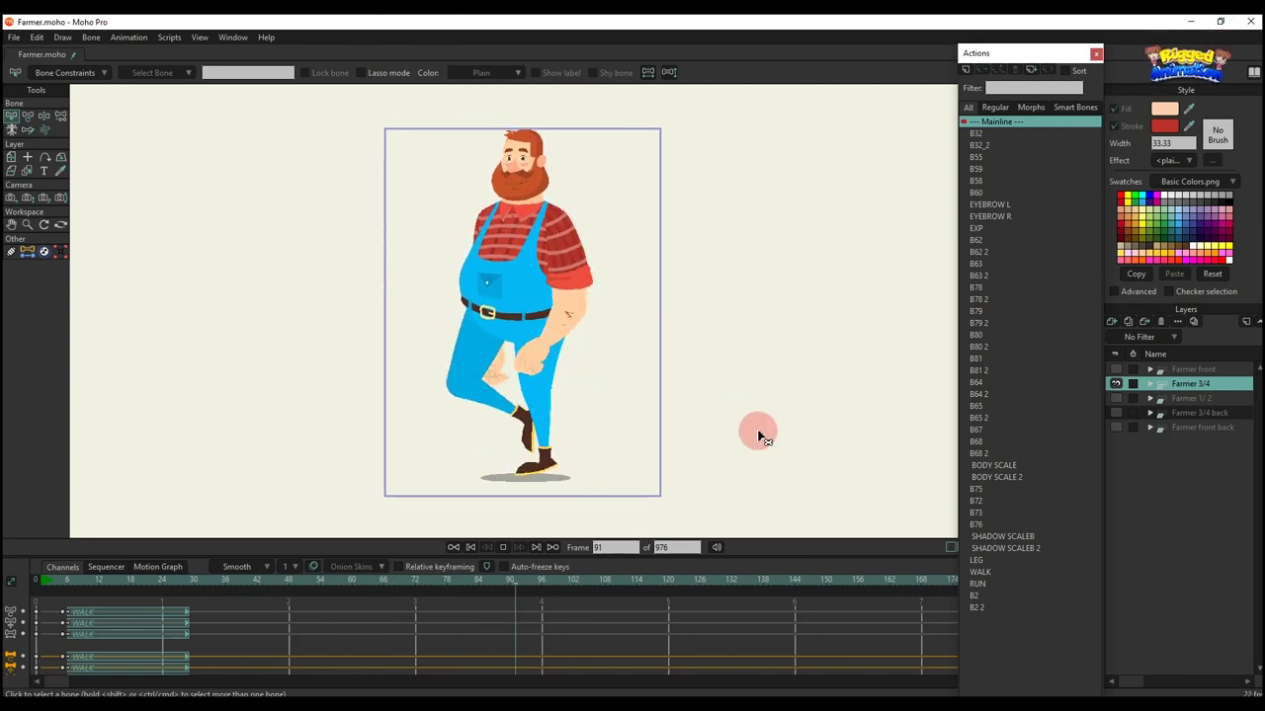
Insert the RUN action at frame 110 and play it, and delete all WALK and RUN clips from the timeline
click(978, 584)
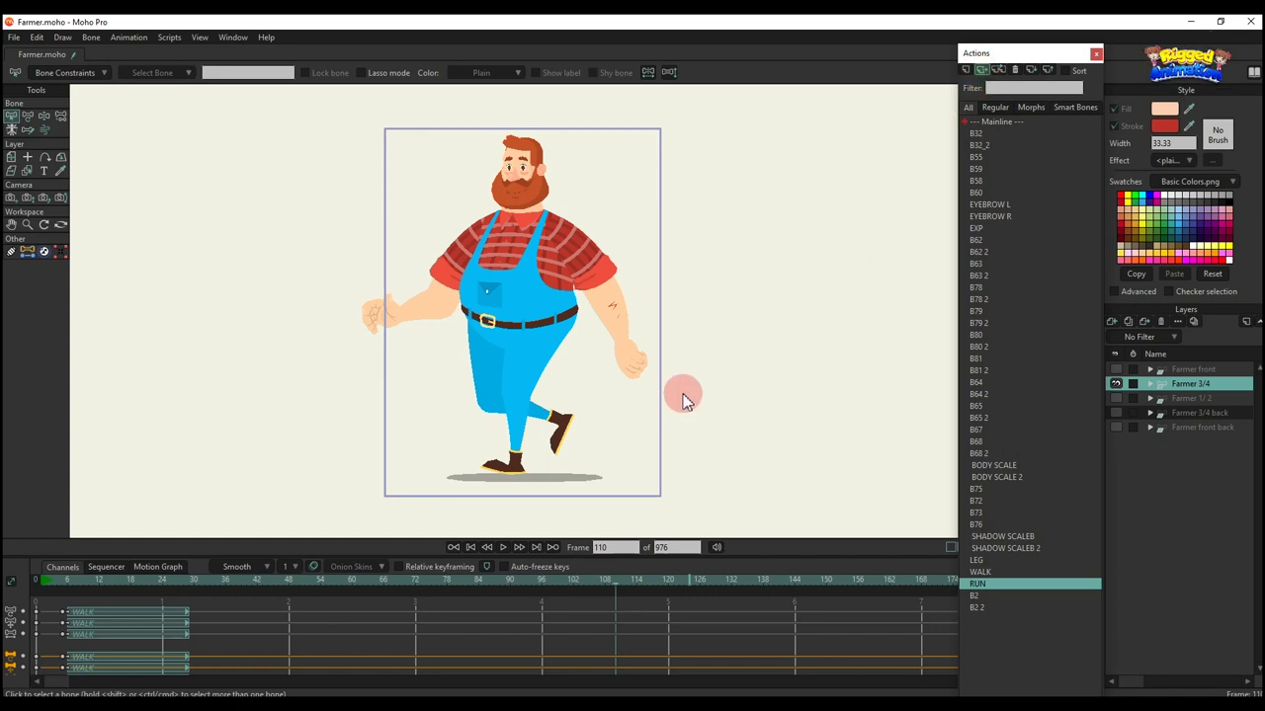
key(space)
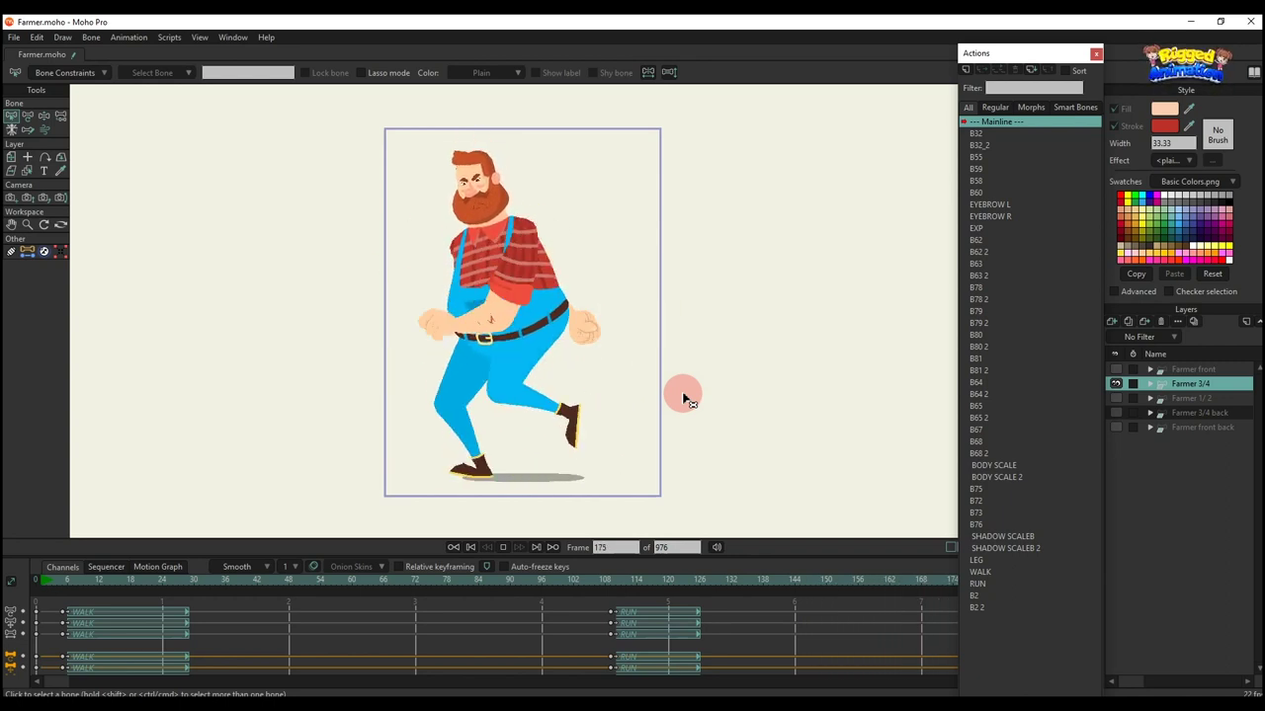
key(space)
drag(734, 658, 12, 553)
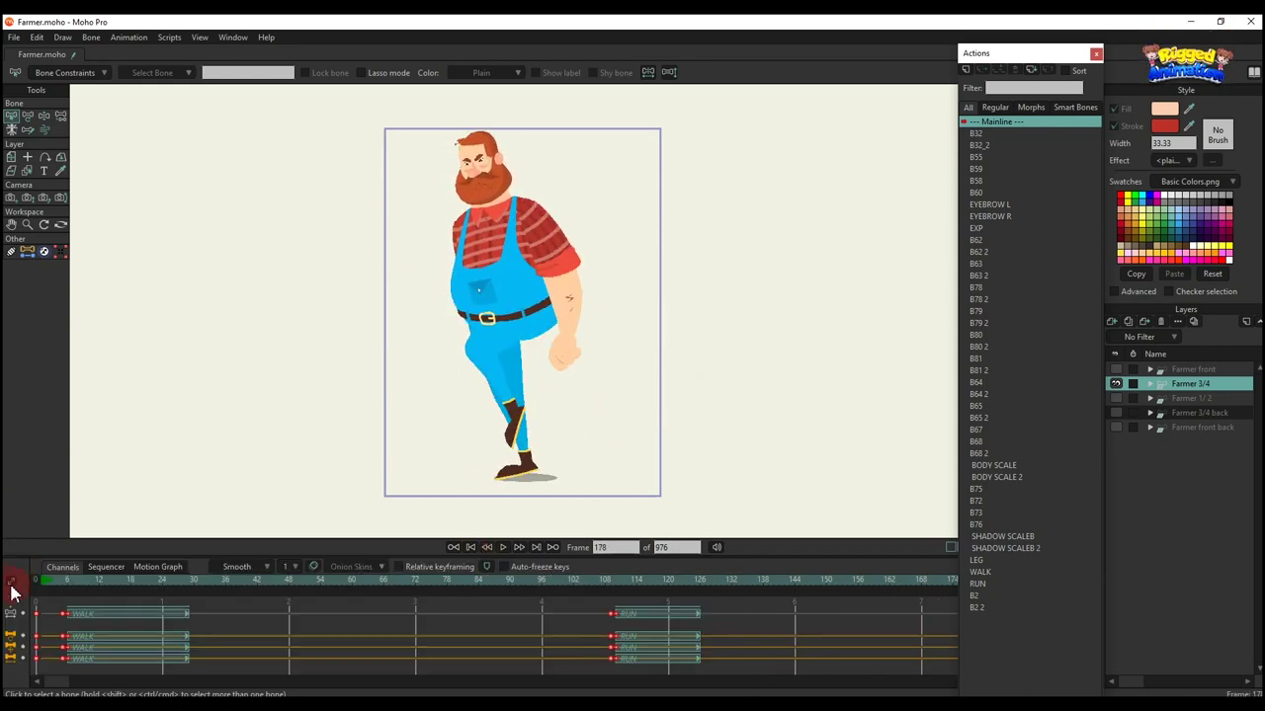
key(Delete)
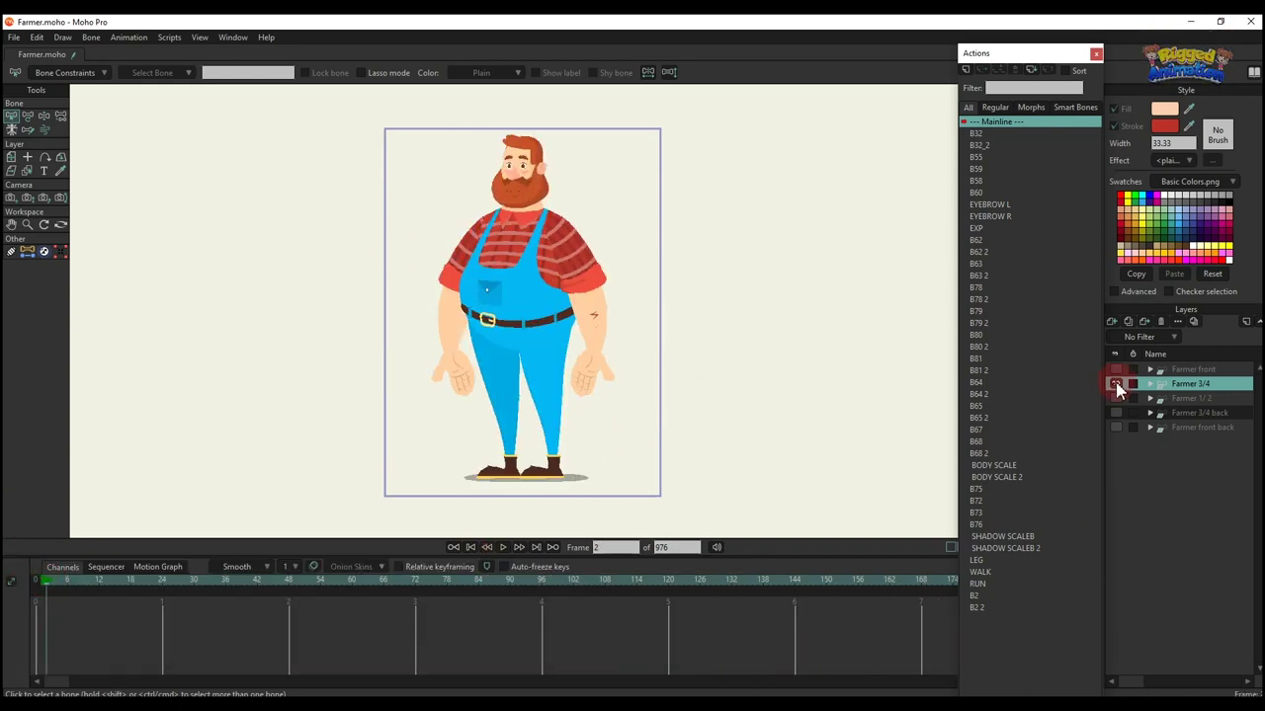
Switch the visible character view from Farmer 3/4 to Farmer 1/2 and select that layer
click(1116, 400)
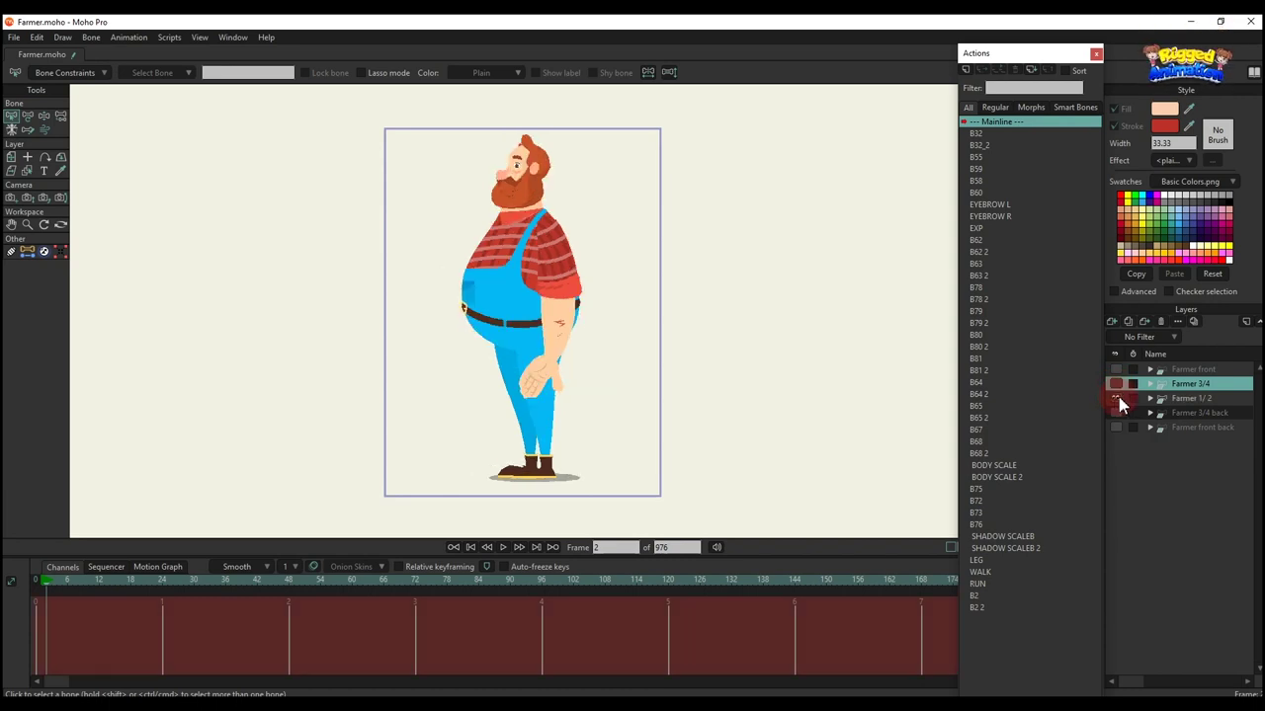
click(1181, 400)
scroll(529, 269, up, 3)
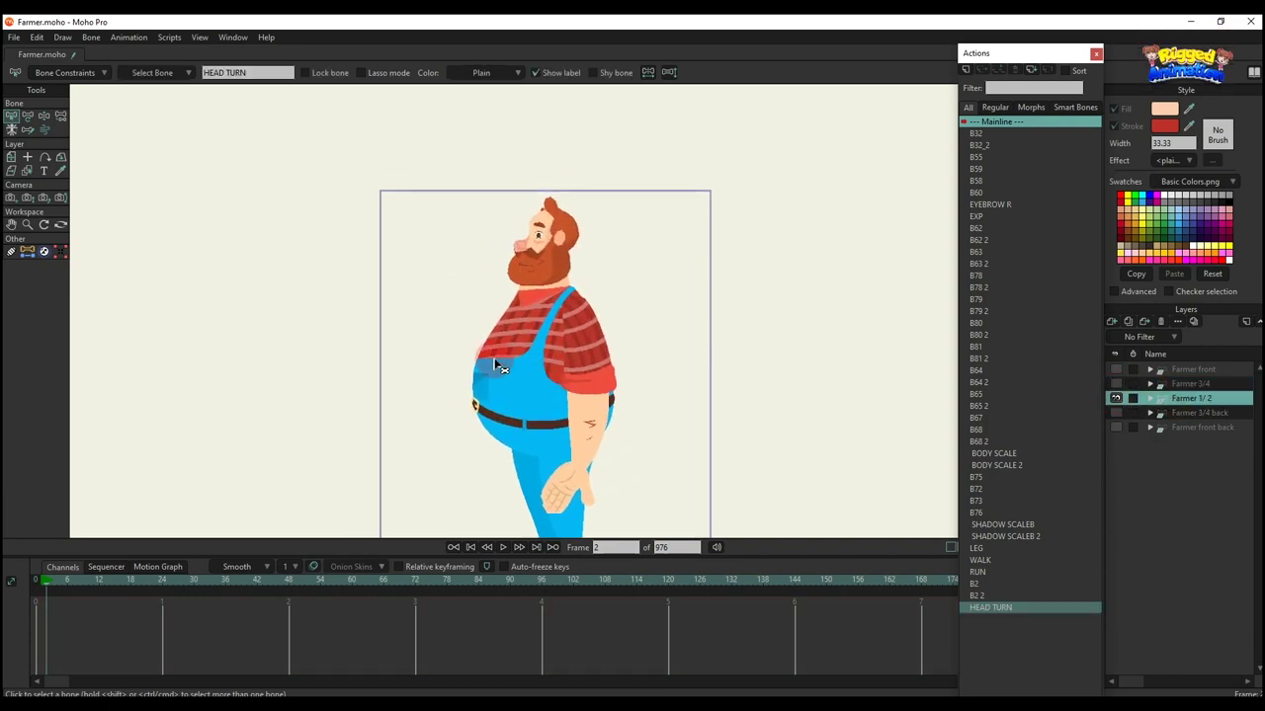
Test the BLINK L control on the side view by rotating its bones with Transform Bone, resetting their angles
scroll(513, 137, up, 1)
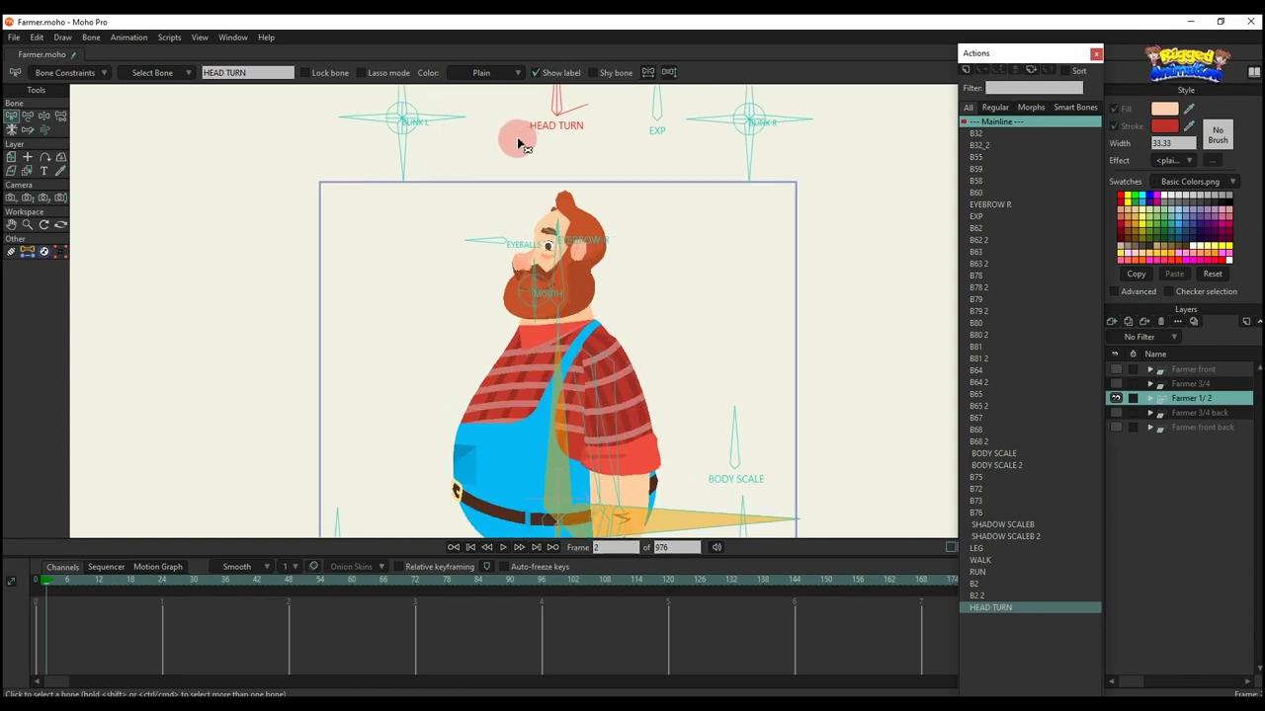
drag(519, 139, 506, 238)
scroll(510, 238, up, 1)
scroll(511, 242, up, 2)
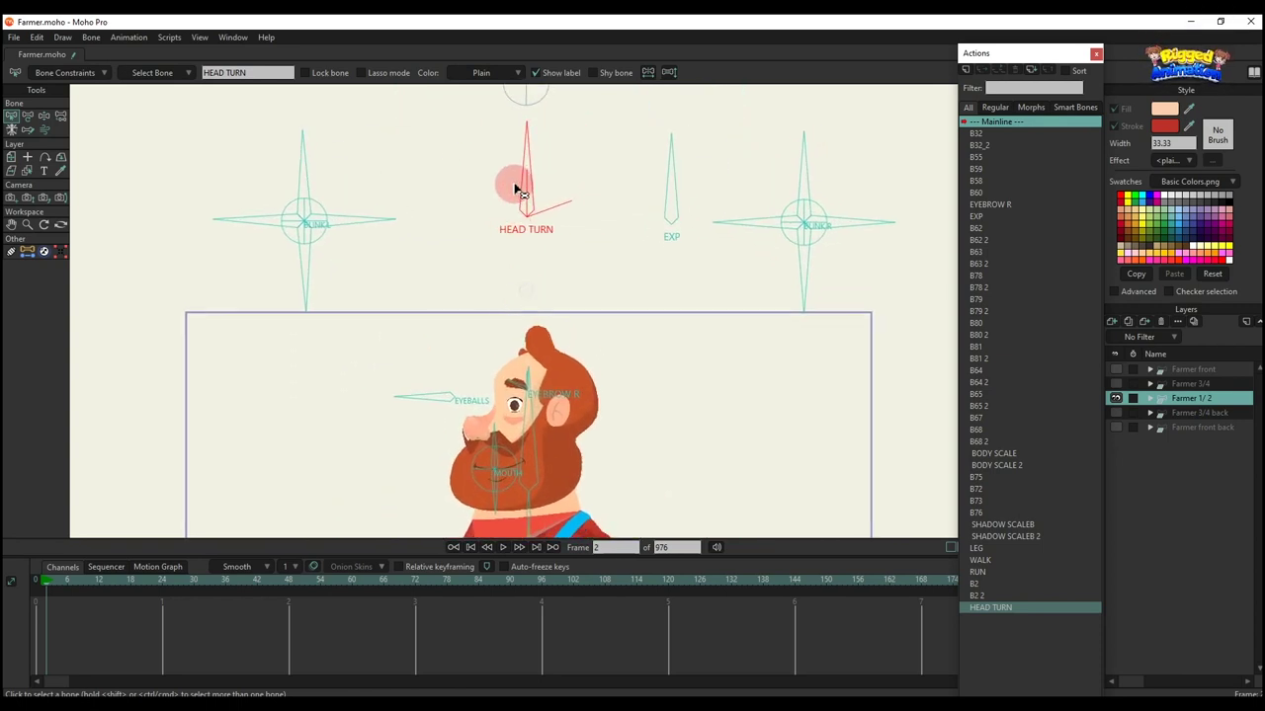
key(t)
drag(305, 159, 191, 263)
drag(258, 148, 346, 293)
click(533, 75)
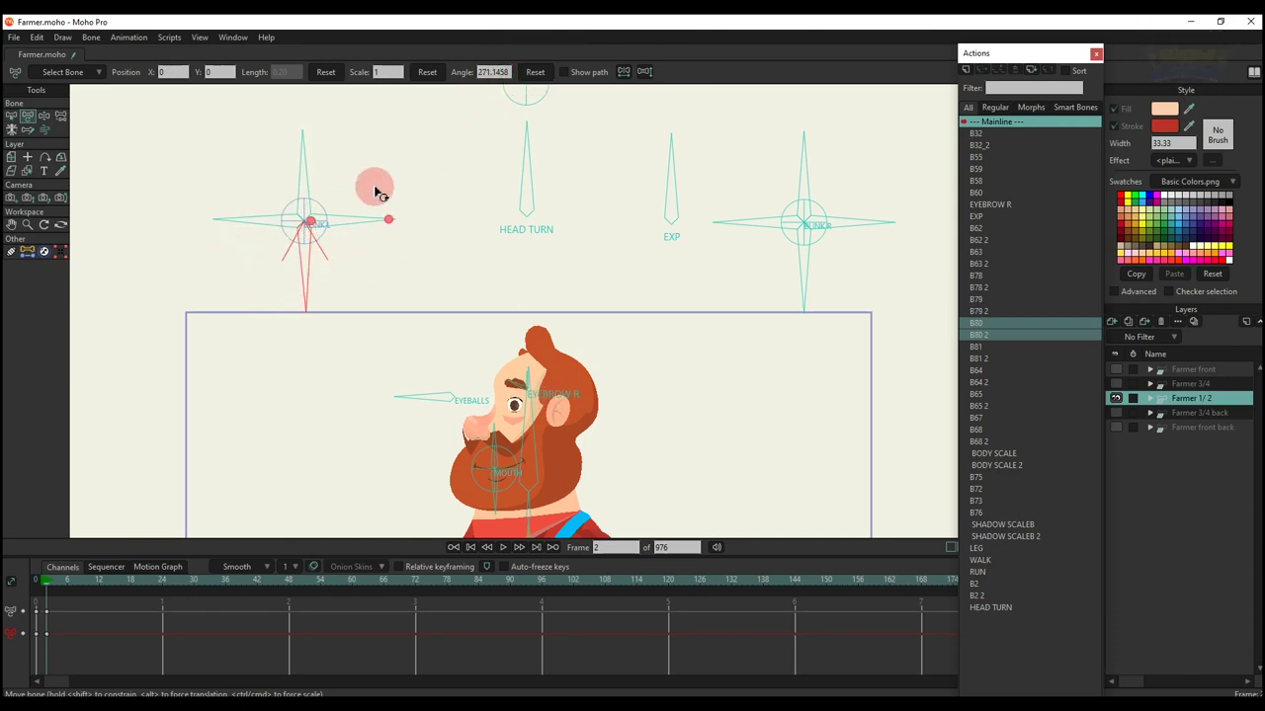
drag(366, 218, 346, 311)
click(542, 77)
Test the HEAD TURN control on the side view by rotating its bone and returning it to 90 degrees
click(527, 173)
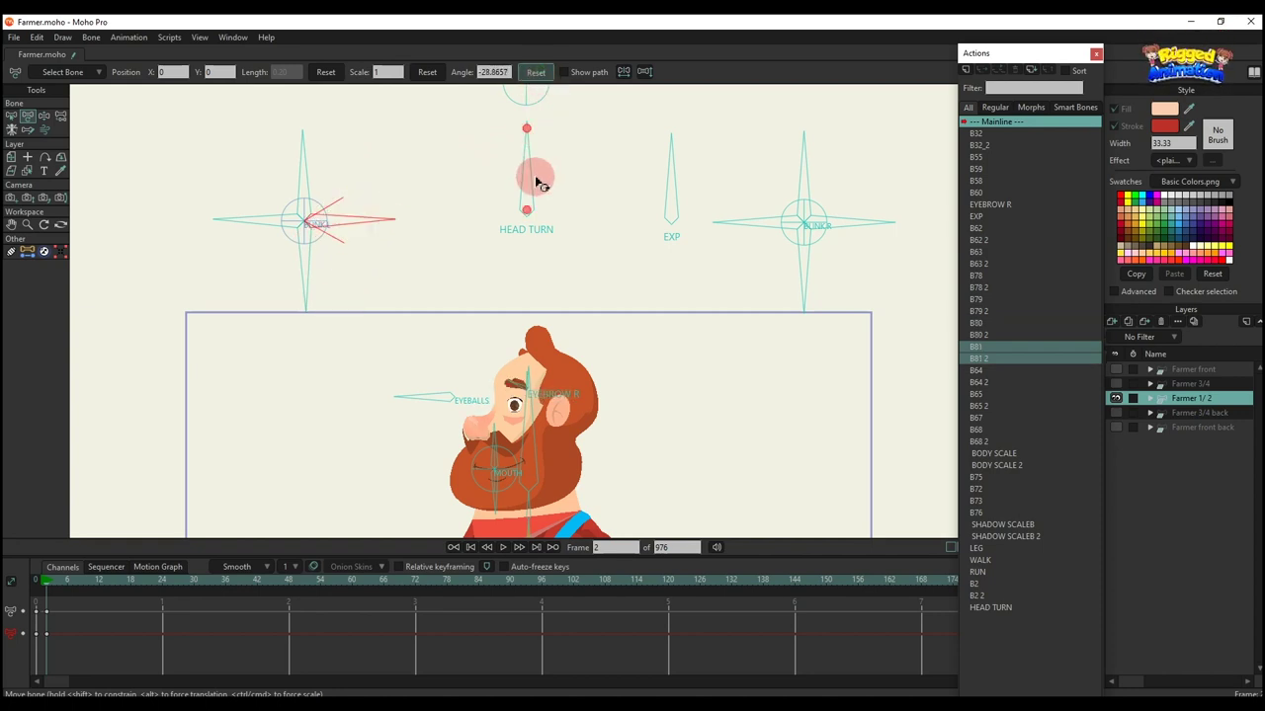
drag(470, 195, 454, 155)
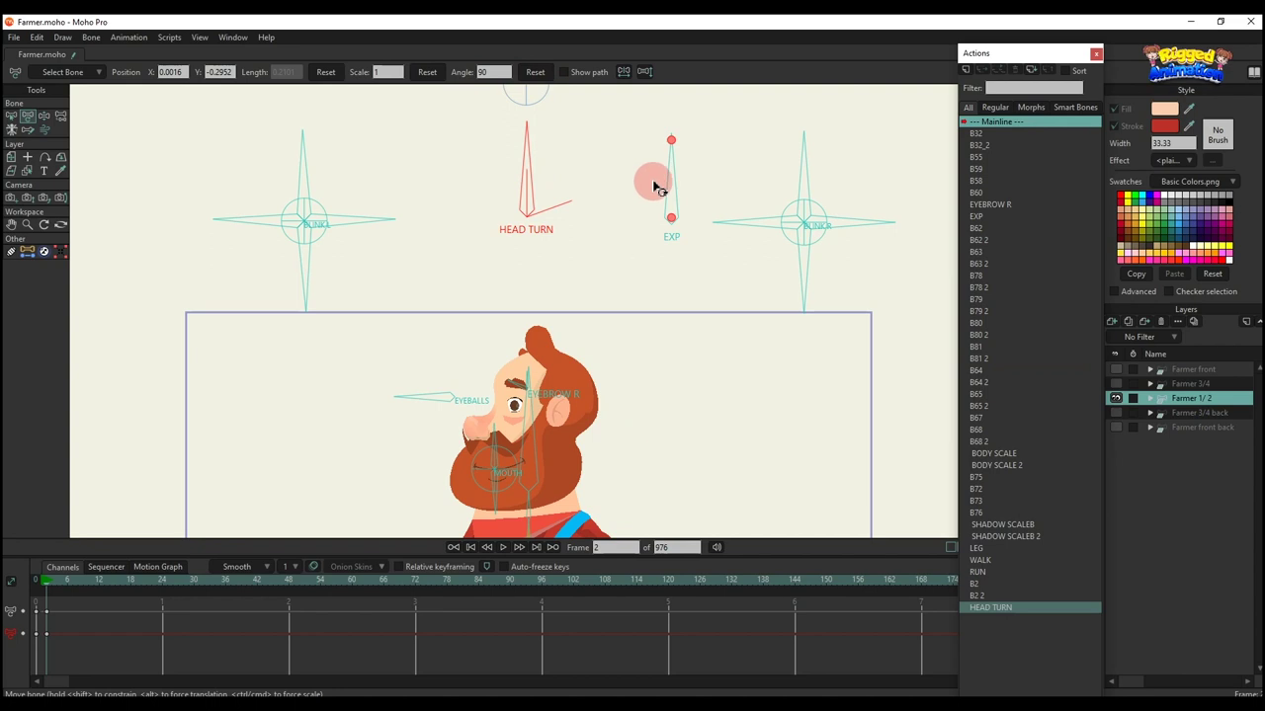
Test the EXP control by rotating its bone through several eye expressions during playback, delete all keyframes and go to frame 4
drag(678, 182, 715, 189)
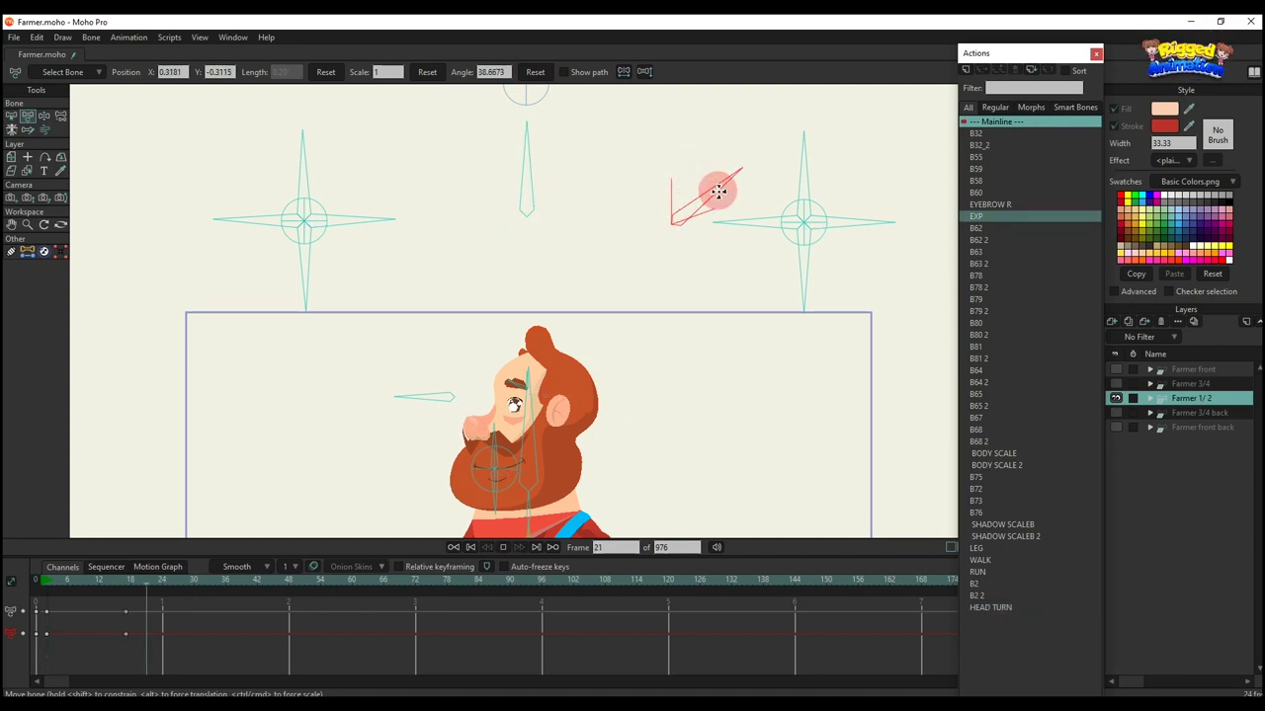
scroll(622, 340, up, 2)
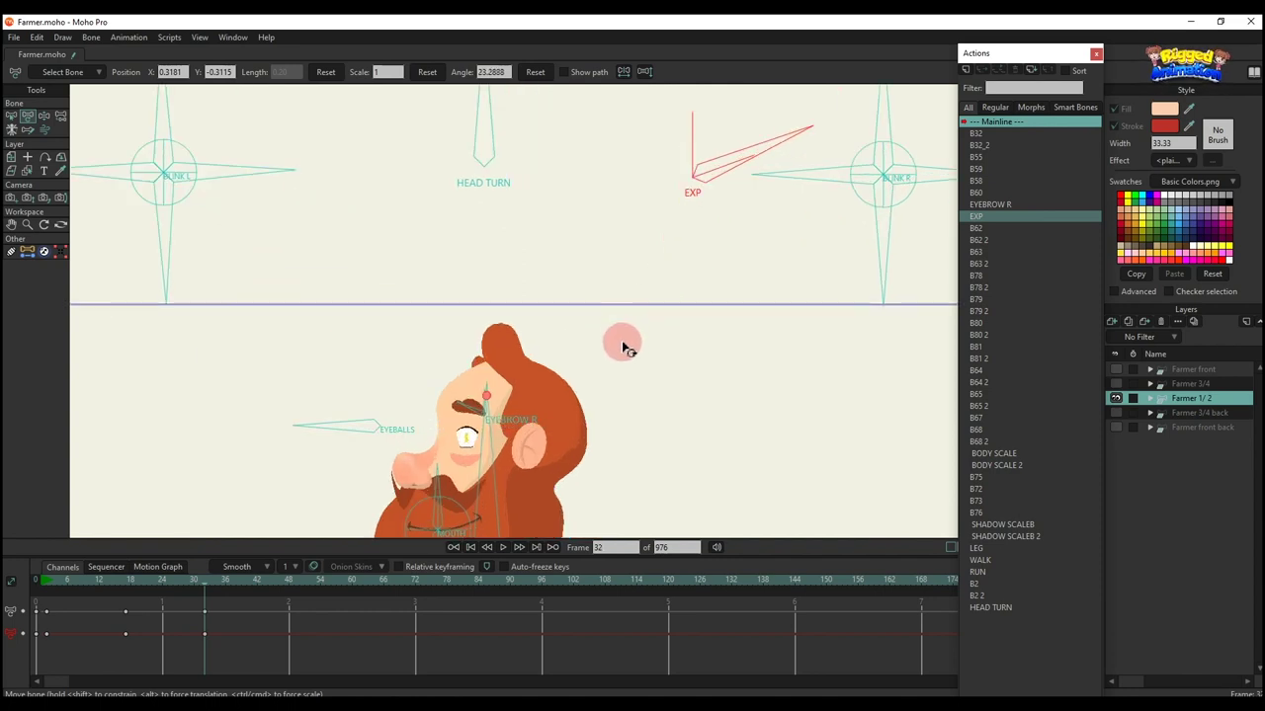
drag(621, 341, 593, 290)
drag(703, 96, 705, 188)
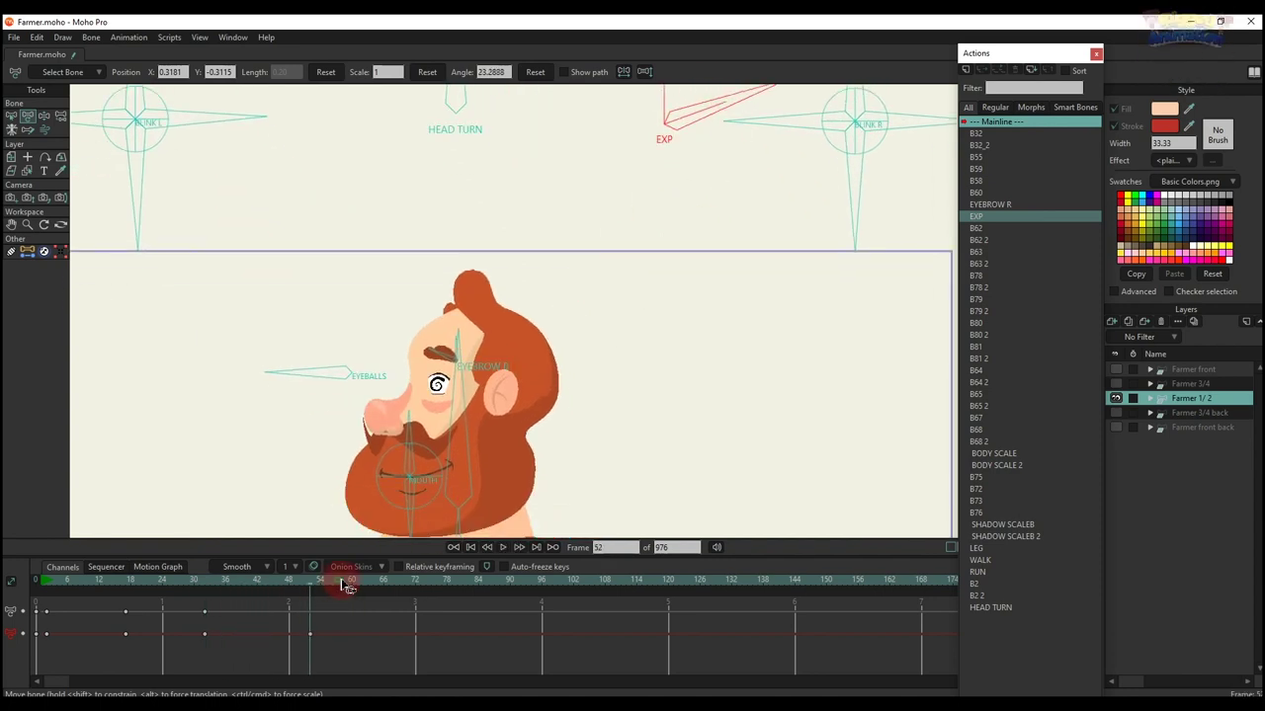
key(space)
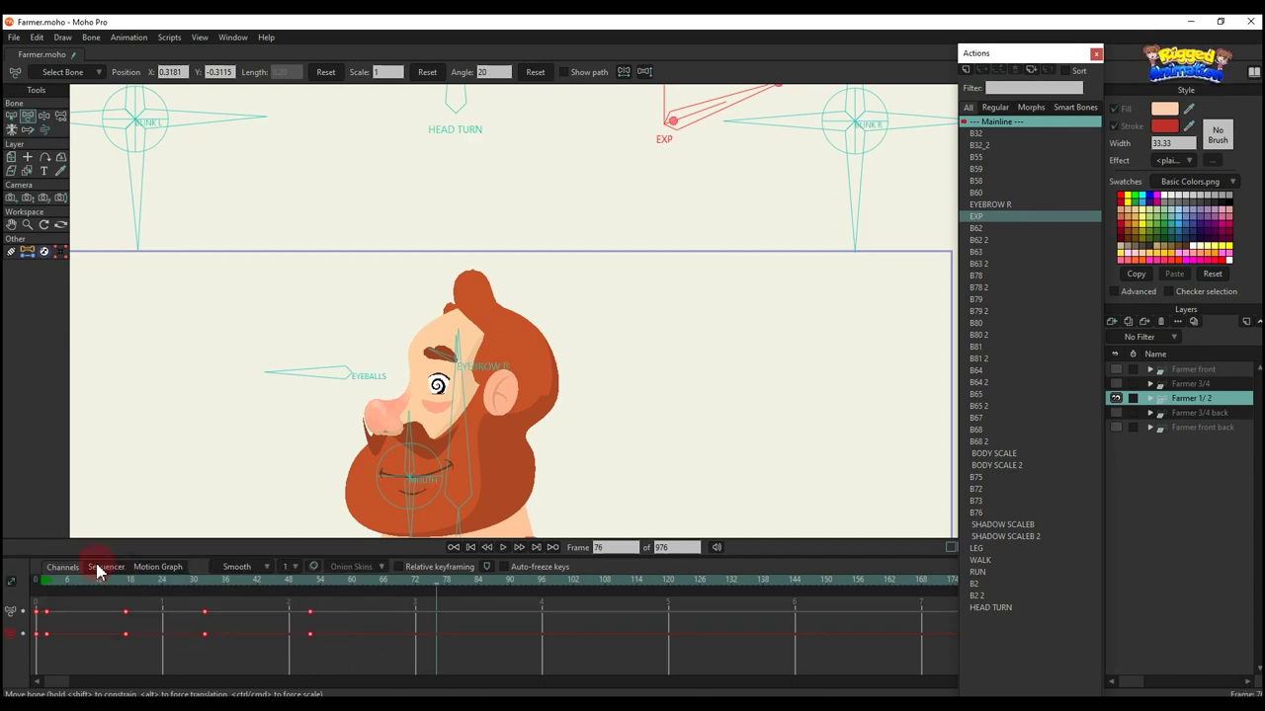
key(Delete)
click(57, 581)
Test the BLINK R control on the side view by rotating its bones, resetting their angles
scroll(494, 352, down, 2)
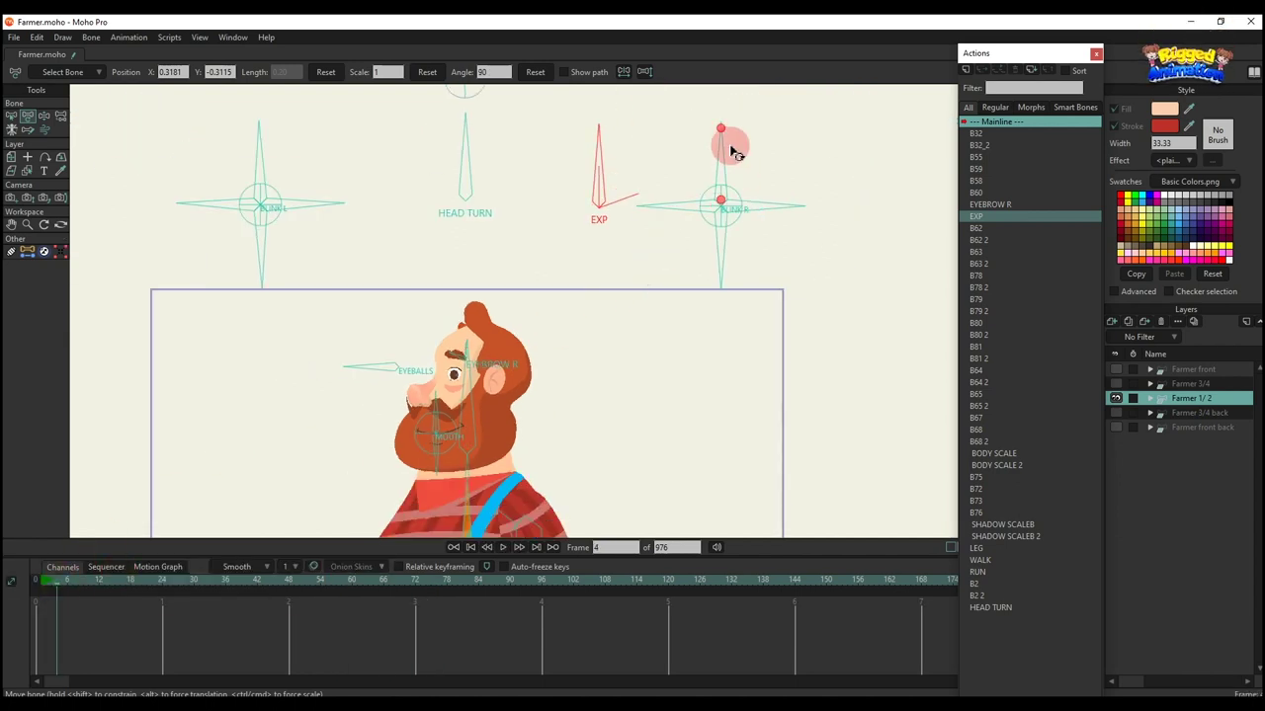
drag(731, 148, 829, 190)
click(540, 74)
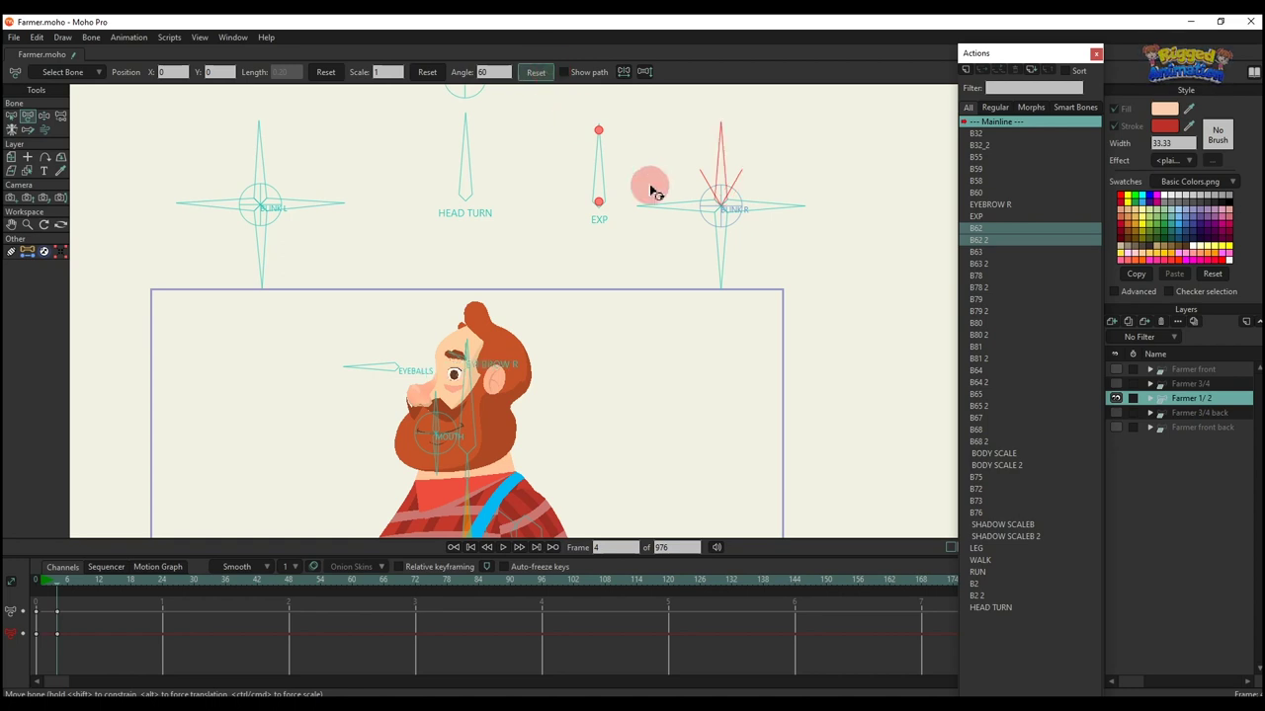
drag(674, 211, 754, 281)
click(539, 75)
scroll(409, 325, up, 3)
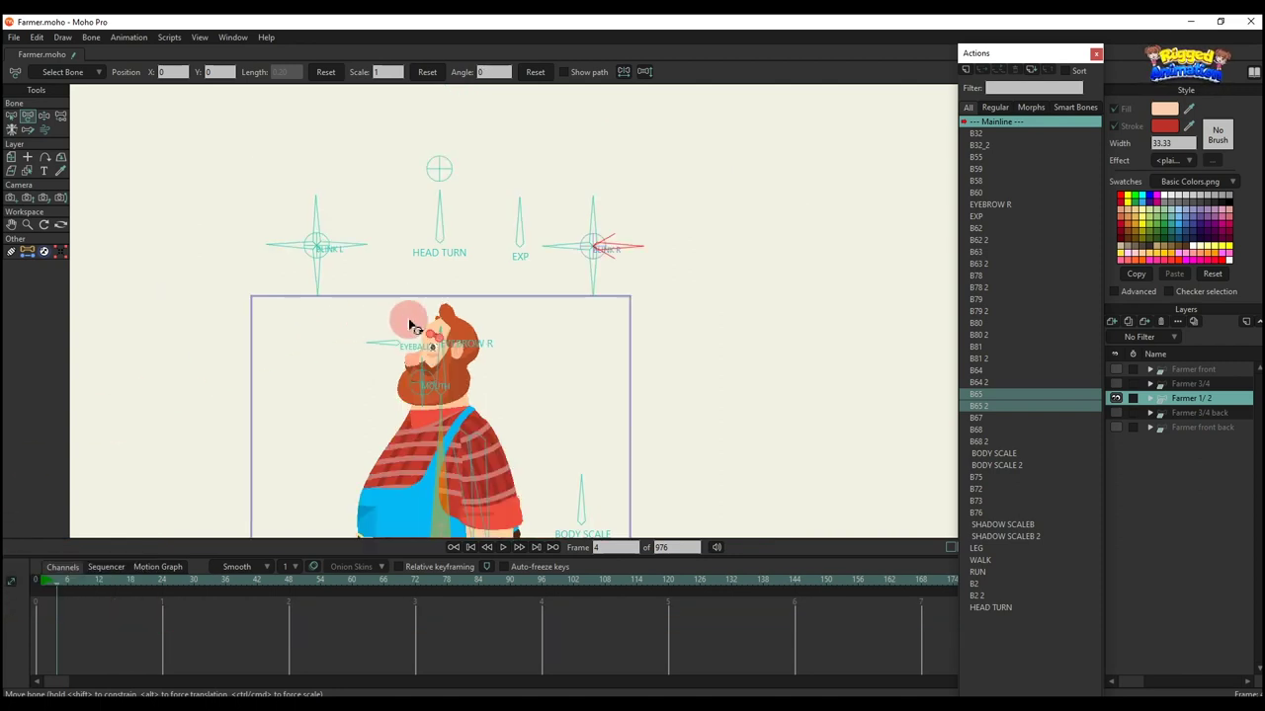
Test the EYEBALLS and EYEBROW R controls on the side view and delete the resulting keyframes
click(398, 329)
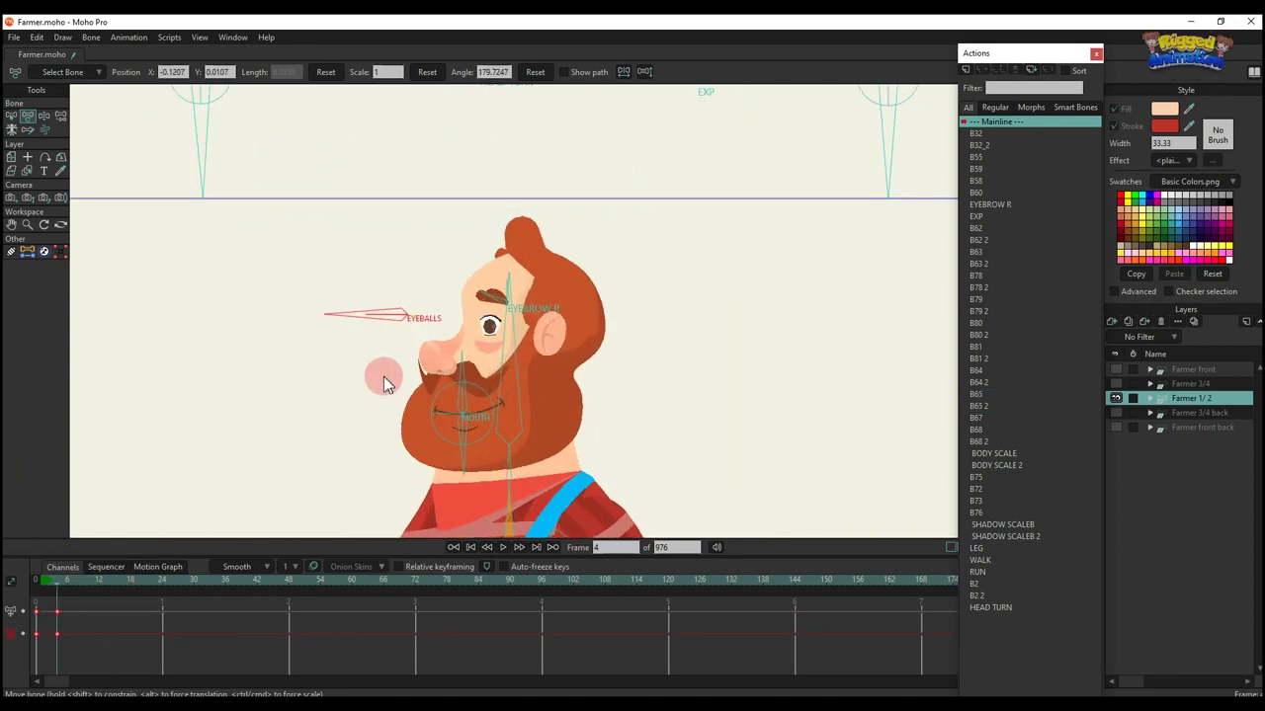
scroll(386, 375, up, 2)
click(528, 272)
mouse_move(525, 265)
mouse_down()
mouse_move(548, 285)
mouse_move(555, 322)
mouse_move(521, 313)
mouse_move(506, 278)
mouse_move(524, 267)
mouse_up()
click(513, 293)
drag(94, 654, 8, 578)
key(Delete)
scroll(542, 368, down, 4)
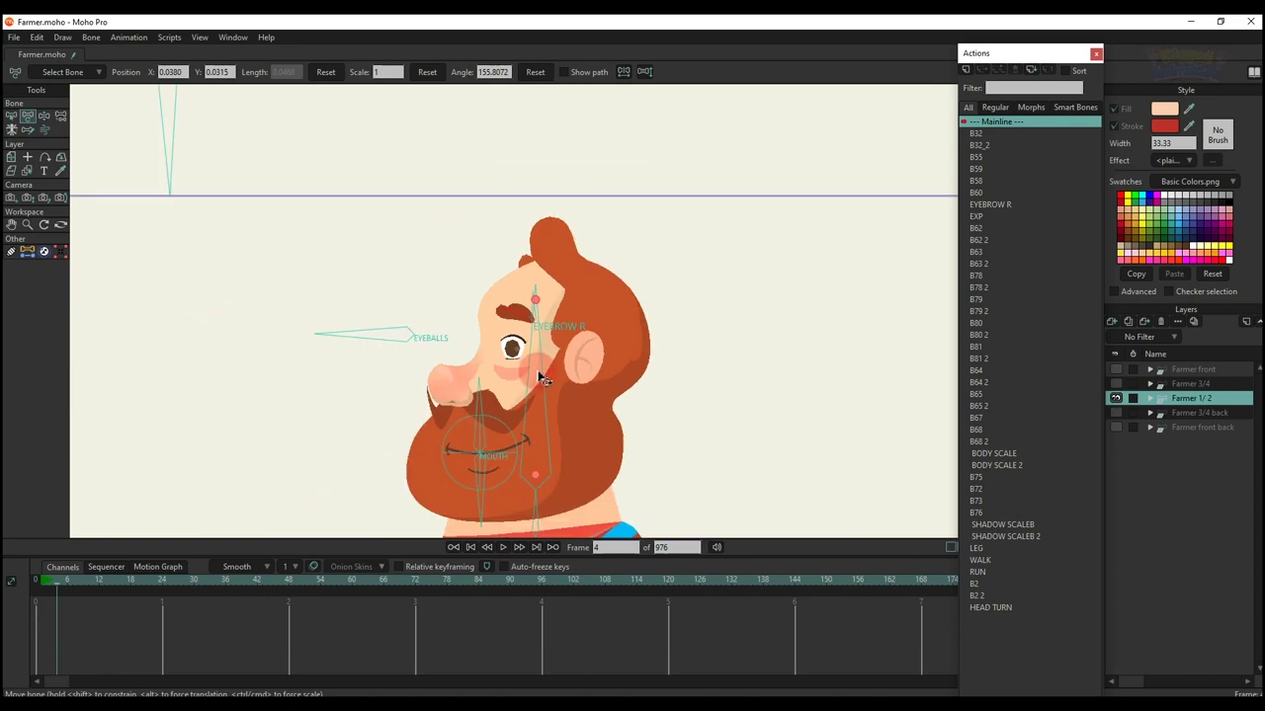
Test tilting the side-view head with its bone and delete the resulting keyframes
scroll(505, 255, up, 1)
drag(540, 371, 413, 423)
key(Delete)
Test the MOUTH control by rotating its bones to change the mouth shape, playing the timeline between changes, and delete all keyframes
scroll(445, 328, up, 1)
drag(454, 326, 514, 342)
key(space)
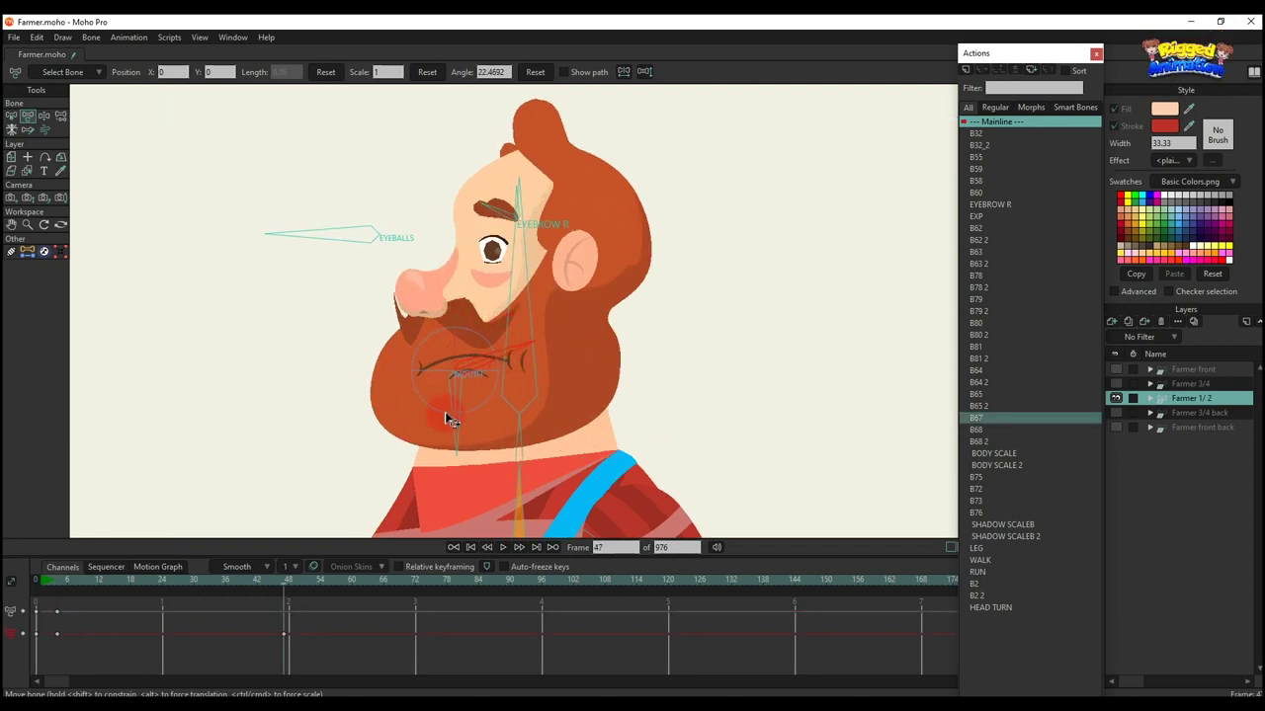
drag(406, 409, 535, 411)
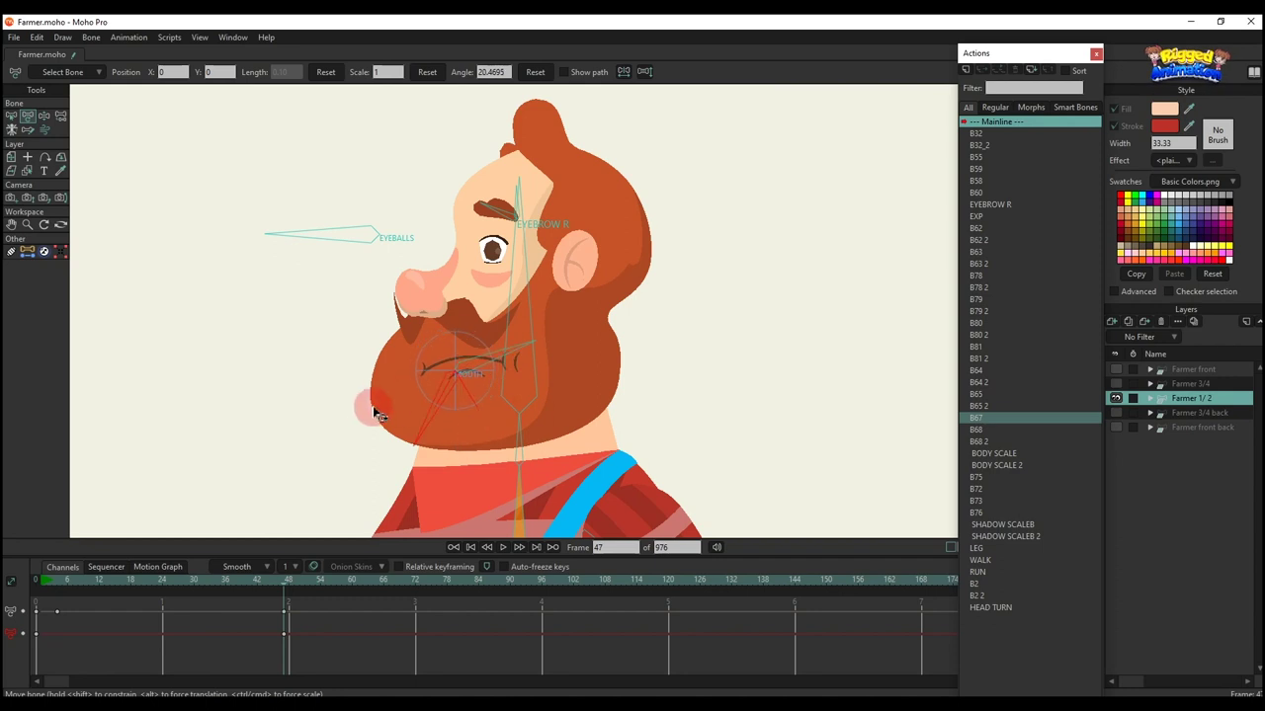
drag(371, 636, 12, 535)
key(Delete)
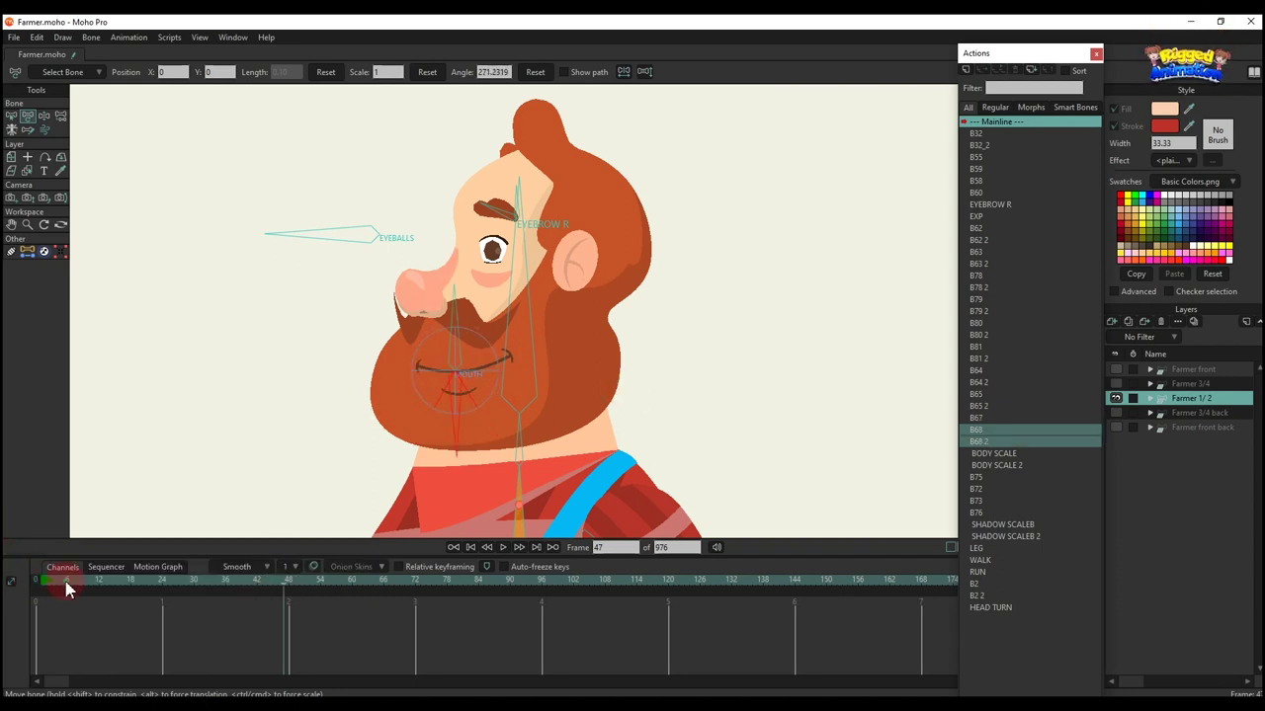
At frame 6, raise both of the side view's arms with bent elbows and the hands up
click(66, 583)
scroll(459, 431, down, 5)
drag(461, 435, 474, 232)
scroll(475, 237, down, 2)
drag(506, 296, 329, 219)
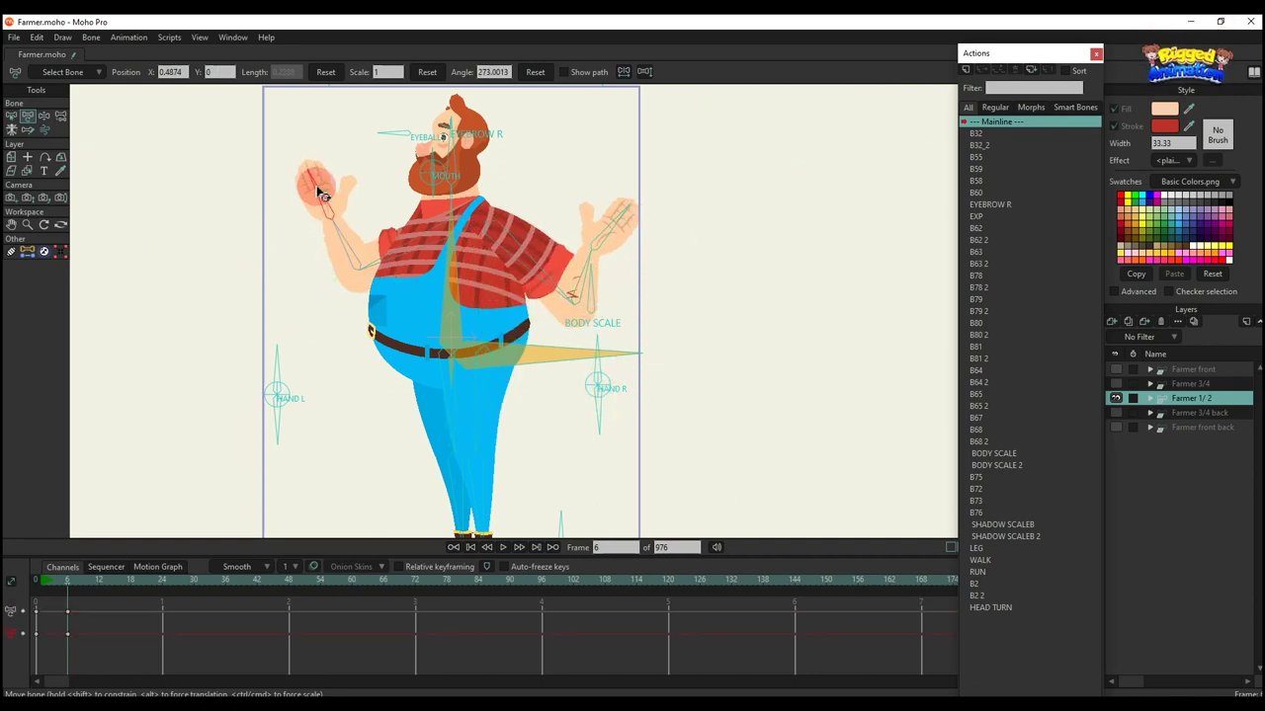
drag(520, 280, 529, 254)
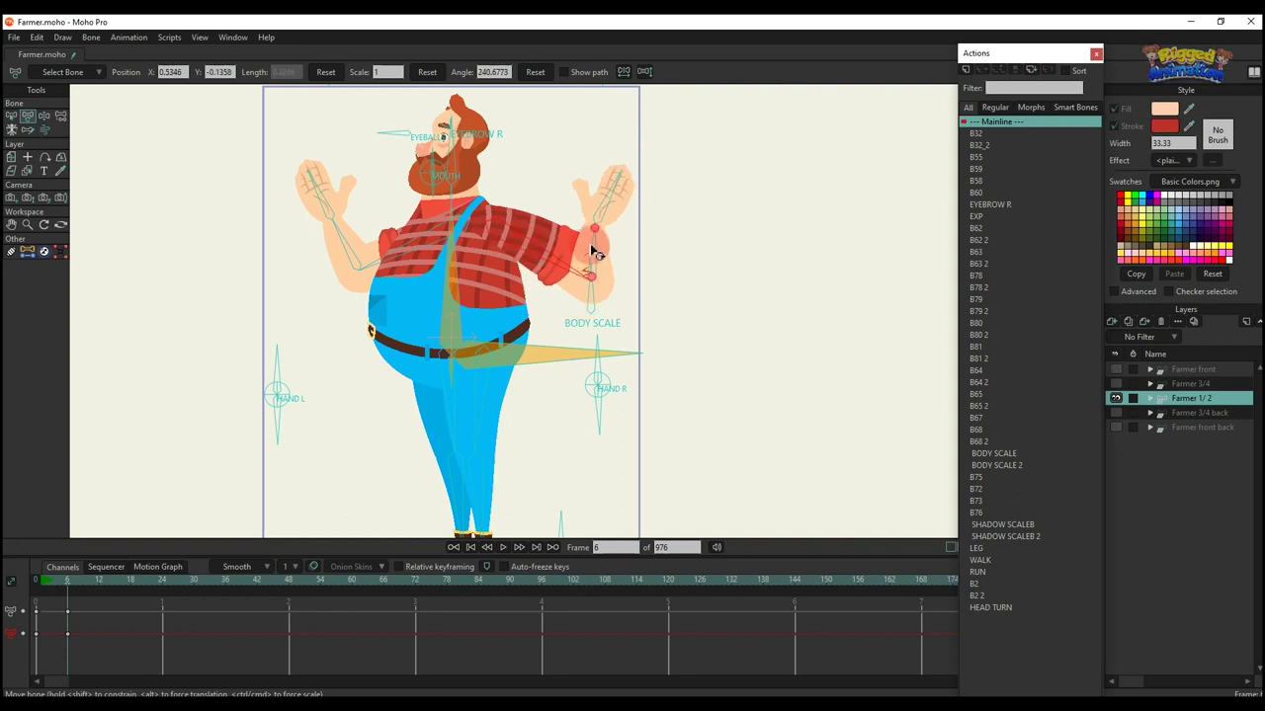
Test the HAND L and HAND R controls to change the hand shapes, and lower the far arm
drag(289, 373, 169, 428)
drag(599, 358, 599, 427)
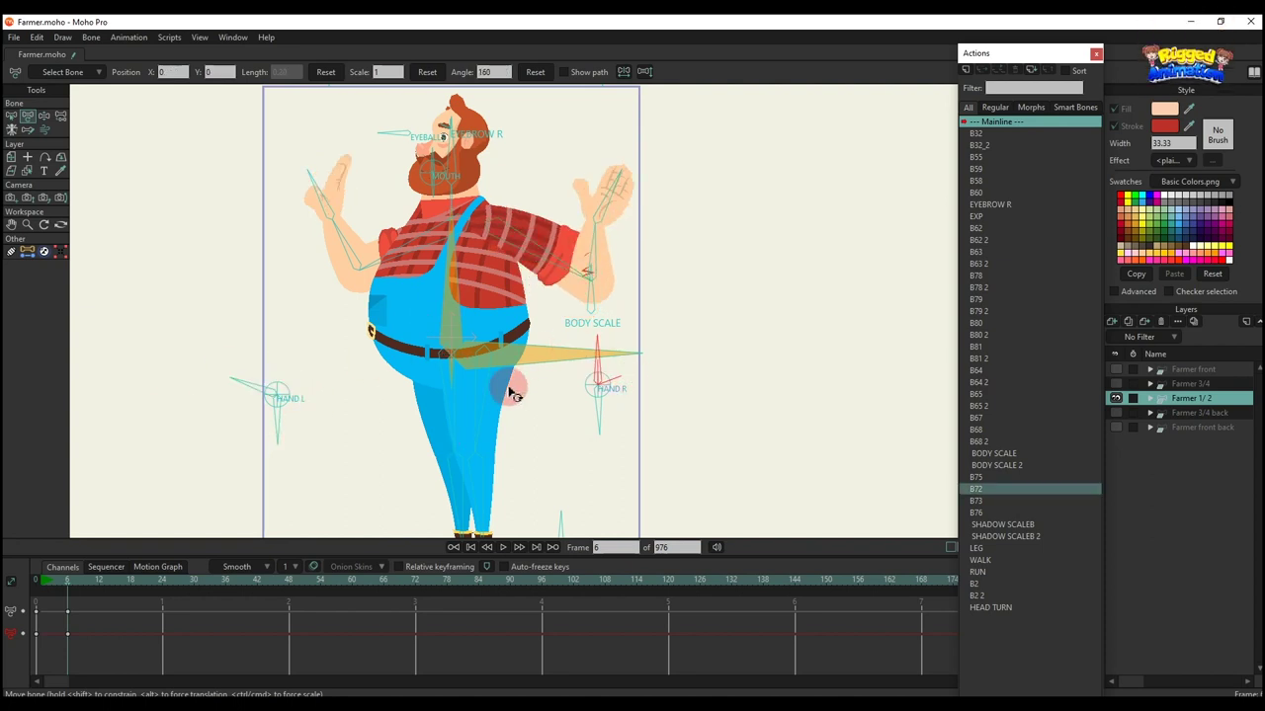
drag(238, 389, 277, 440)
drag(304, 289, 303, 343)
drag(288, 419, 328, 388)
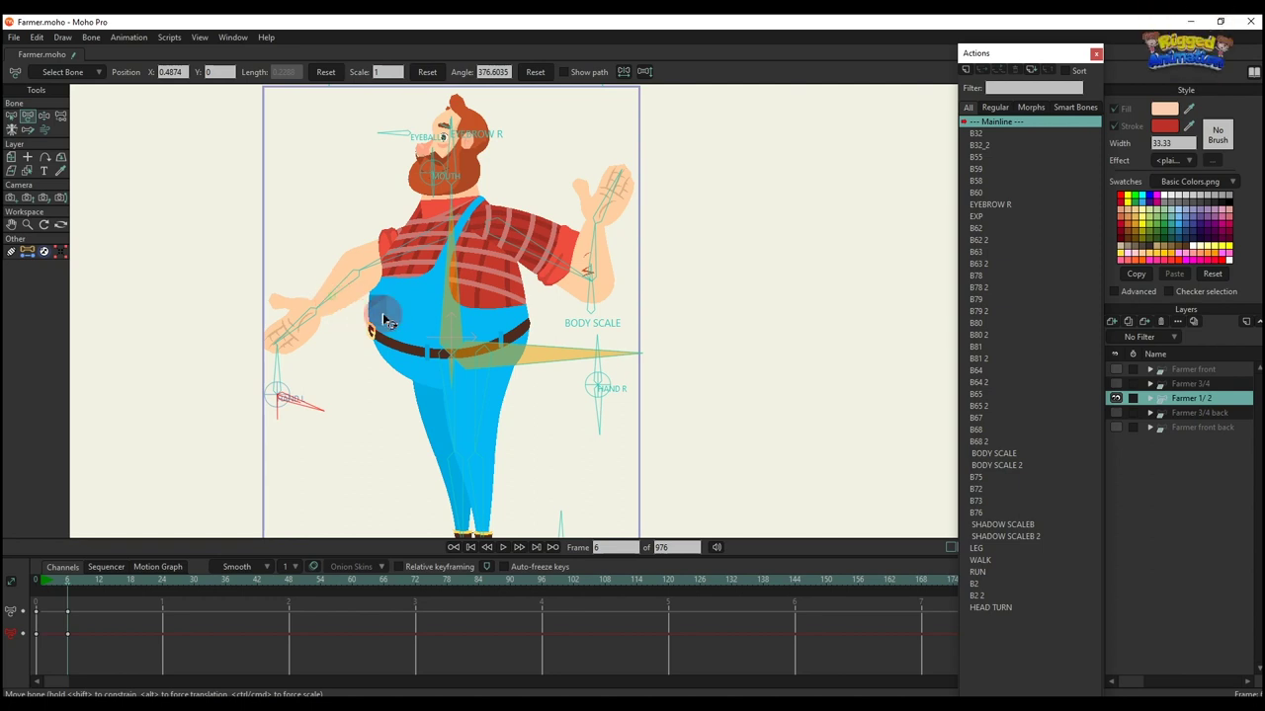
Fold both forearms across the belly, and swing the arms apart with the far hand tucked behind the body
drag(379, 304, 364, 298)
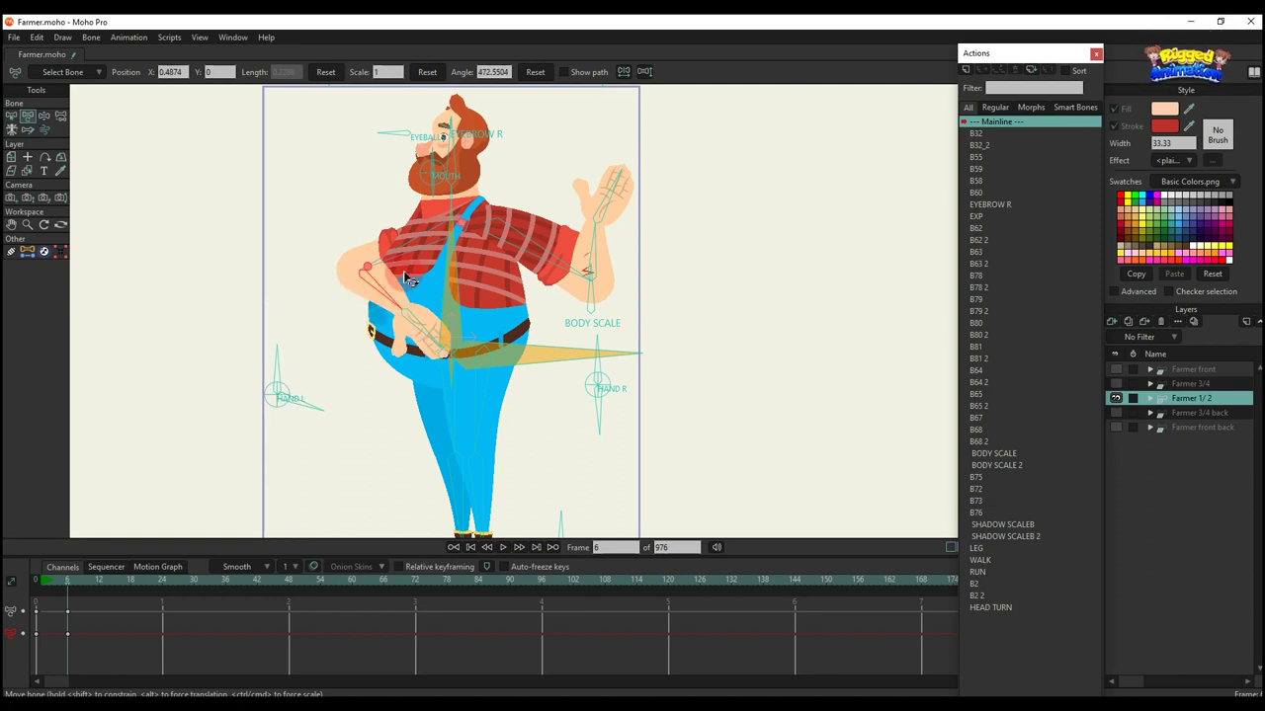
drag(578, 257, 410, 332)
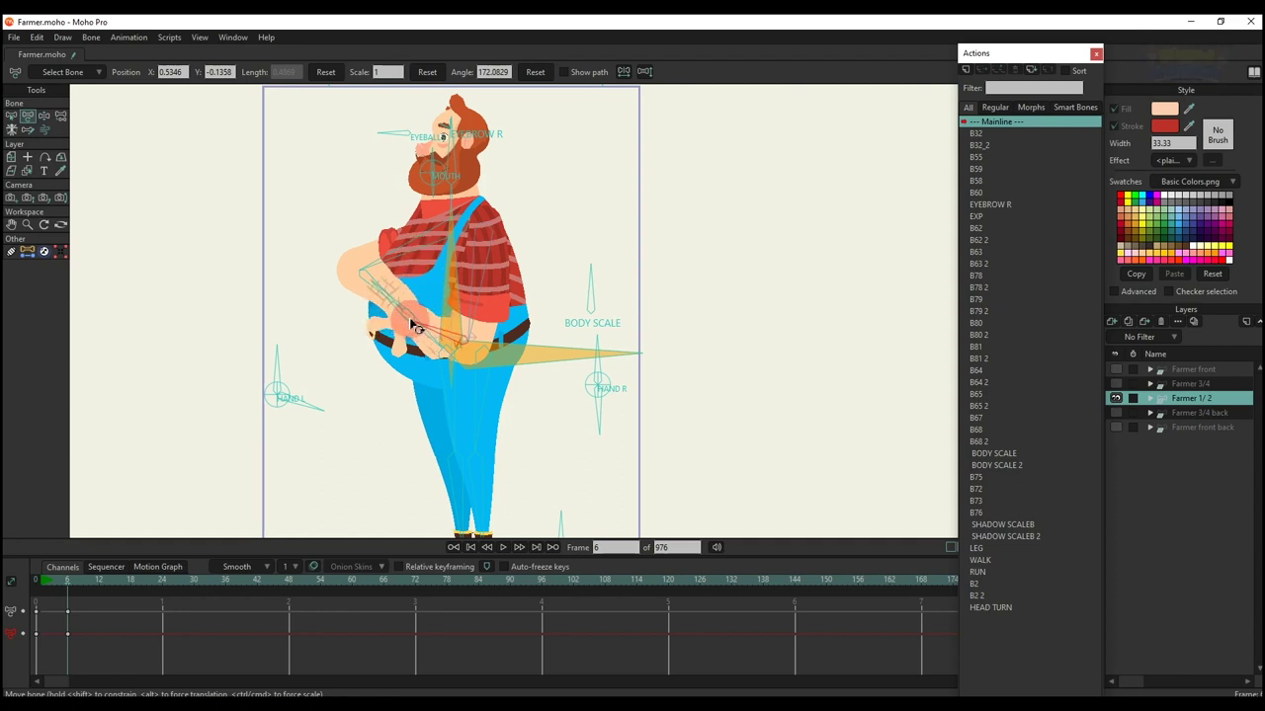
drag(413, 262, 549, 296)
drag(462, 277, 421, 309)
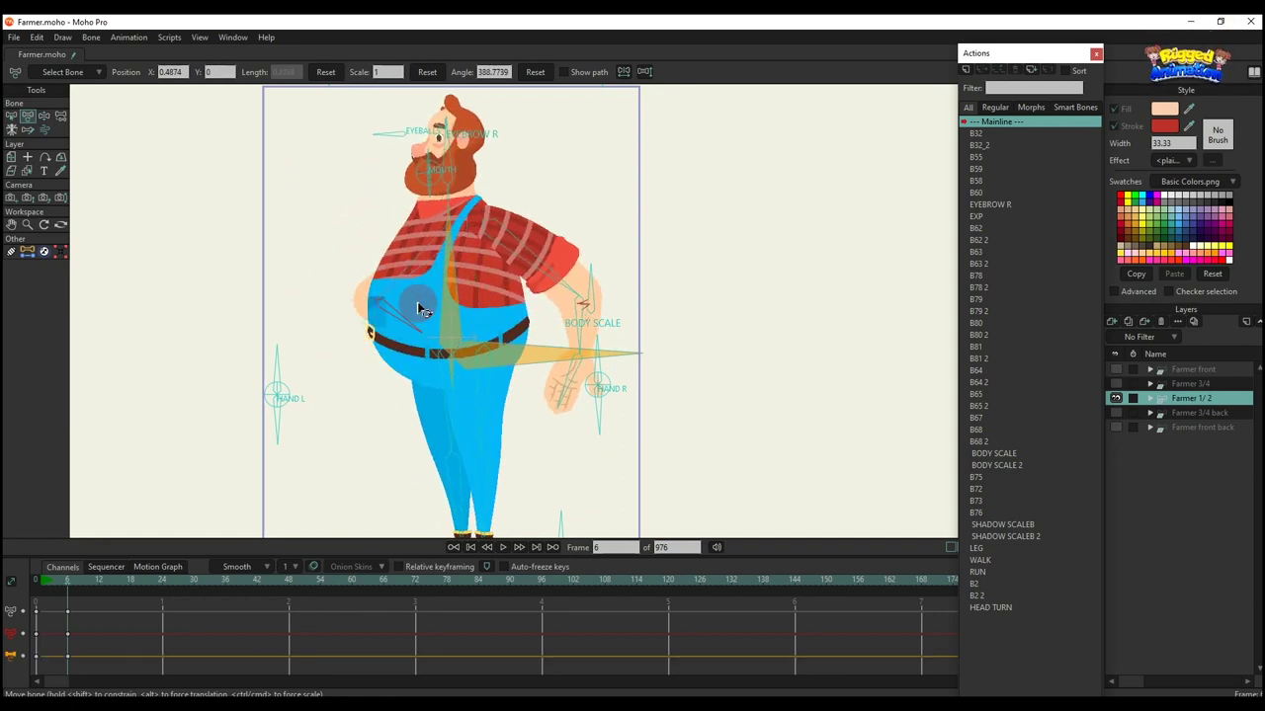
Adjust the near arm's bend beside the hip and delete all of the pose's keyframes
drag(564, 319, 607, 391)
drag(556, 331, 523, 296)
scroll(469, 302, down, 5)
scroll(478, 302, up, 4)
scroll(523, 296, down, 1)
drag(165, 641, 5, 538)
key(Delete)
Test the BODY SCALE control by rotating its bone on the side view, and delete its keyframes
scroll(369, 456, up, 2)
drag(504, 406, 461, 313)
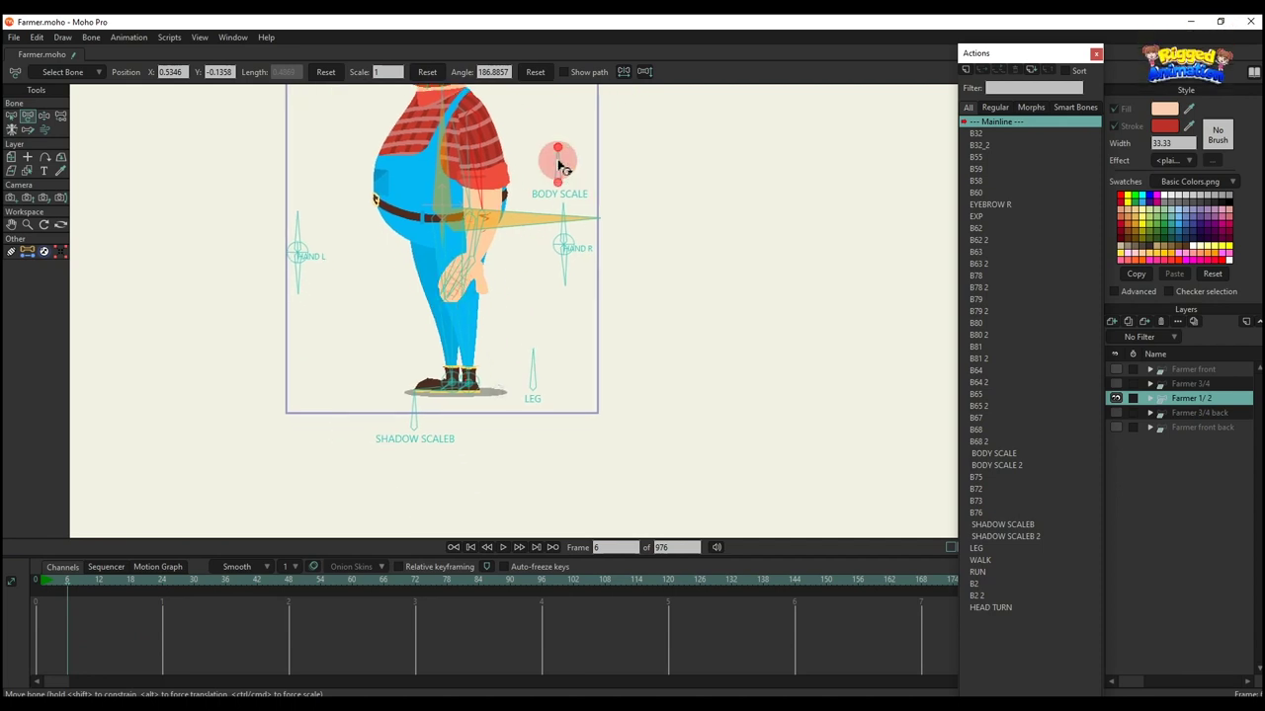
scroll(558, 162, up, 2)
drag(559, 163, 355, 402)
drag(139, 646, 5, 546)
key(Delete)
scroll(403, 410, down, 3)
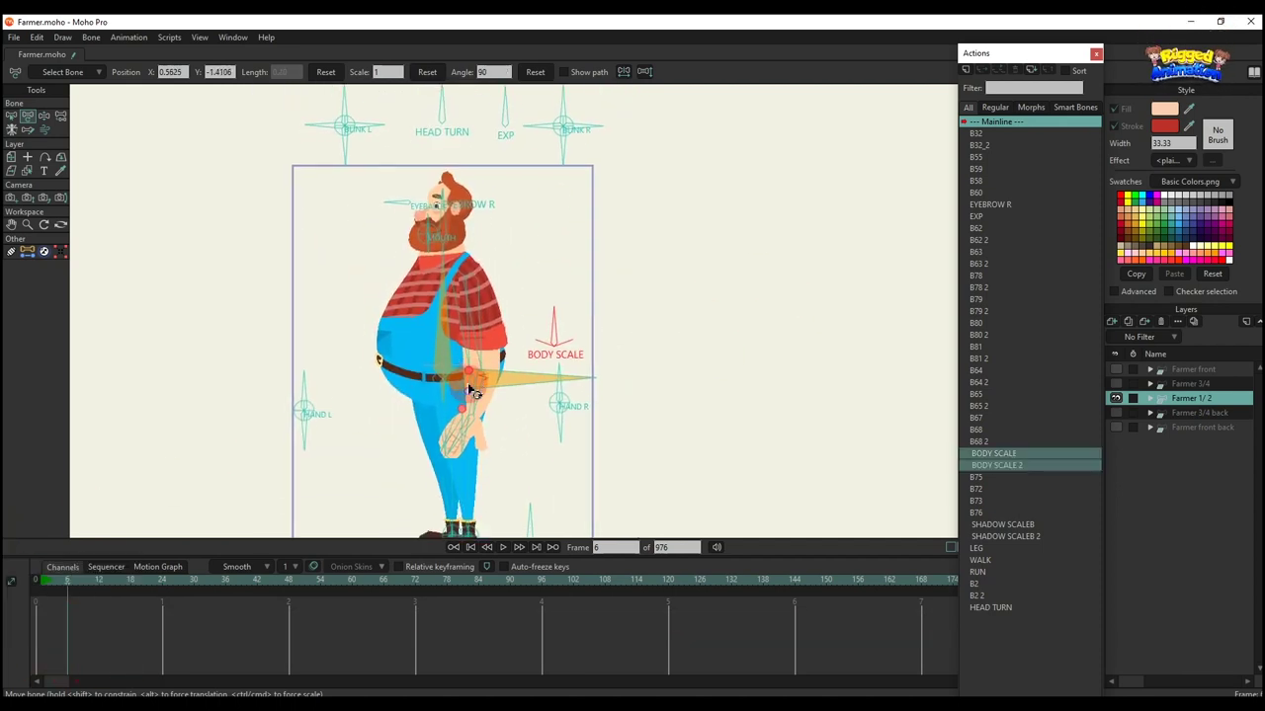
Shift a foot with its ankle target at frame 6, and lift the leg to bend the knee
scroll(499, 331, up, 1)
scroll(496, 325, up, 1)
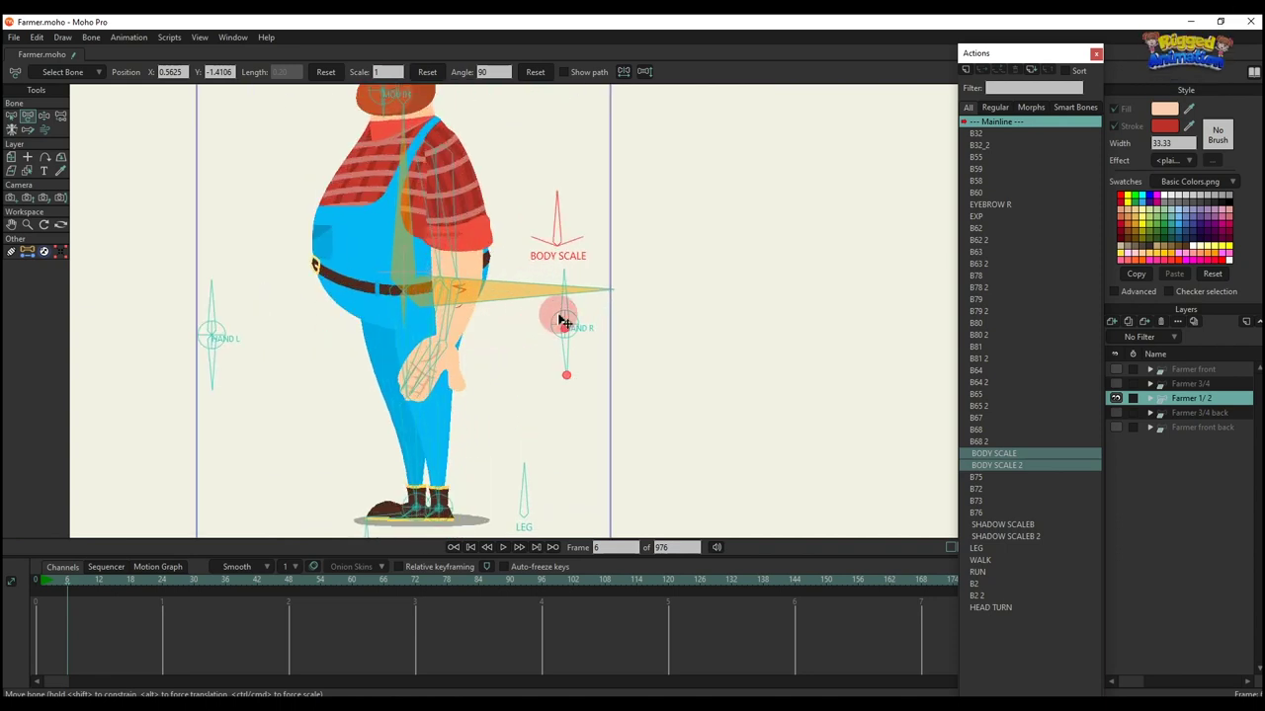
drag(478, 450, 484, 349)
scroll(484, 349, up, 1)
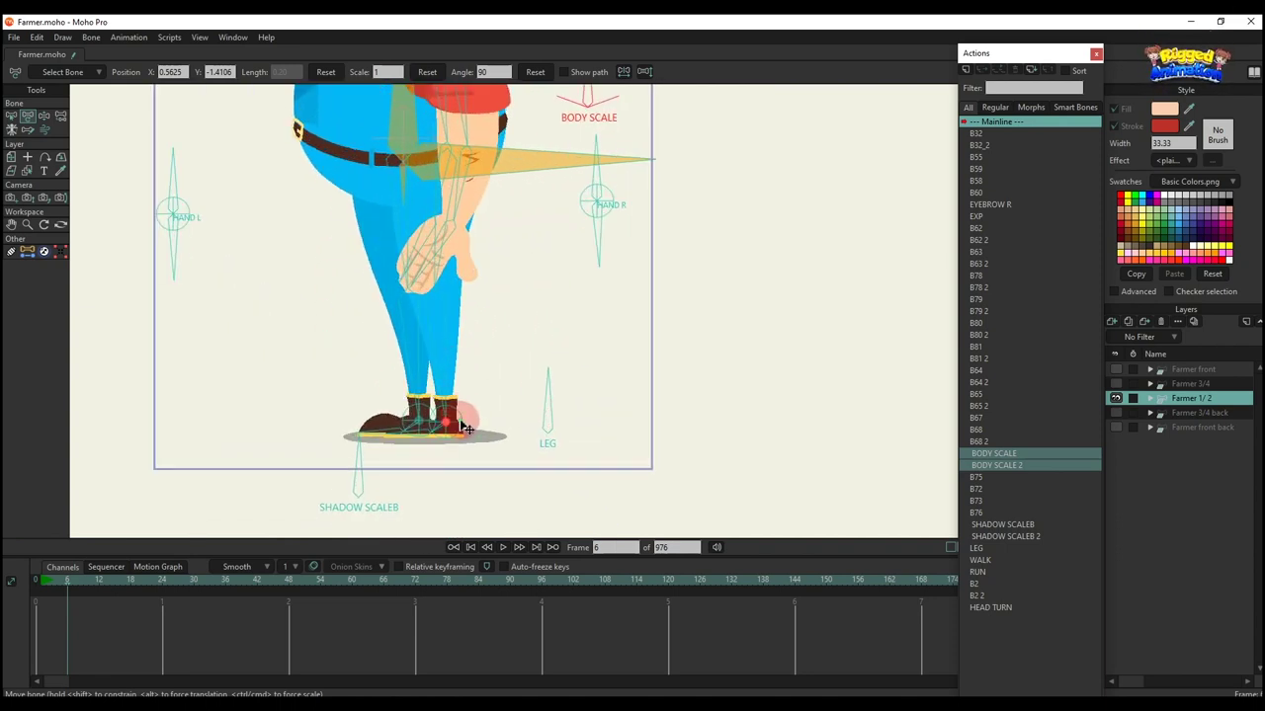
mouse_move(459, 423)
mouse_down()
mouse_move(387, 419)
mouse_move(481, 417)
mouse_move(444, 417)
mouse_move(451, 424)
mouse_up()
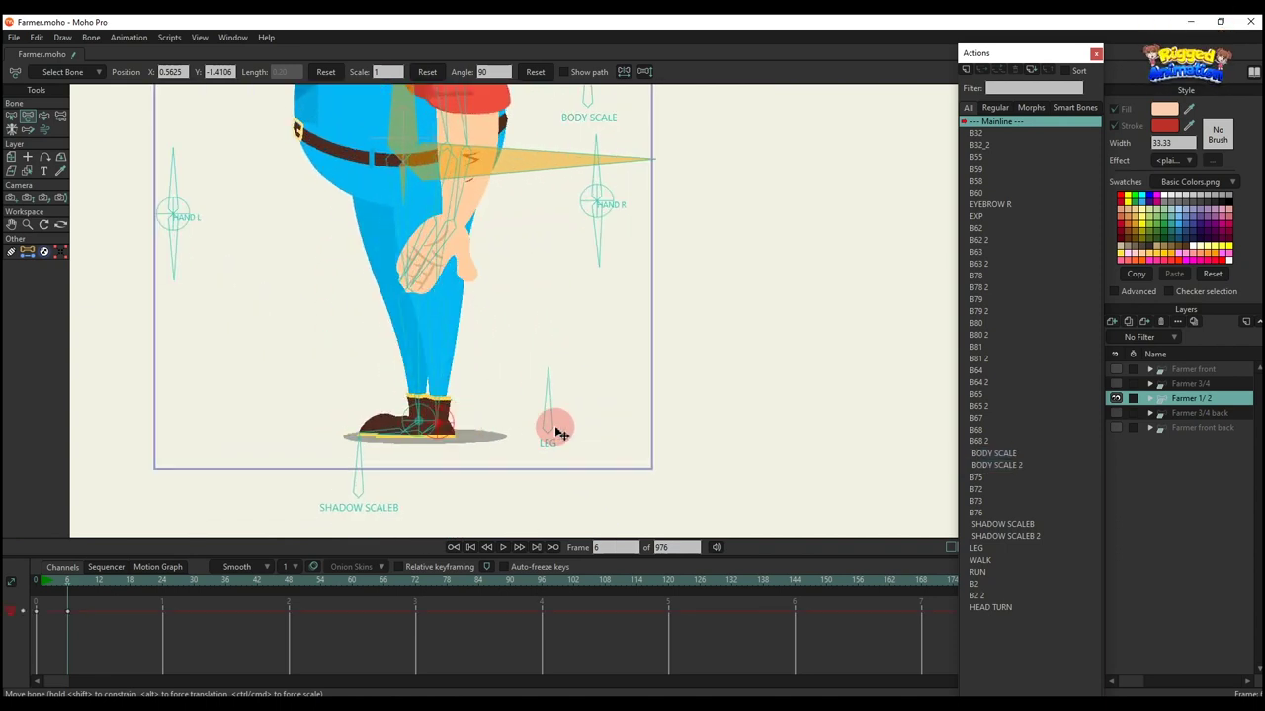
drag(556, 432, 304, 253)
Move the raised foot around to test the leg's bending, and place it on the ground beside the other foot
drag(404, 169, 486, 295)
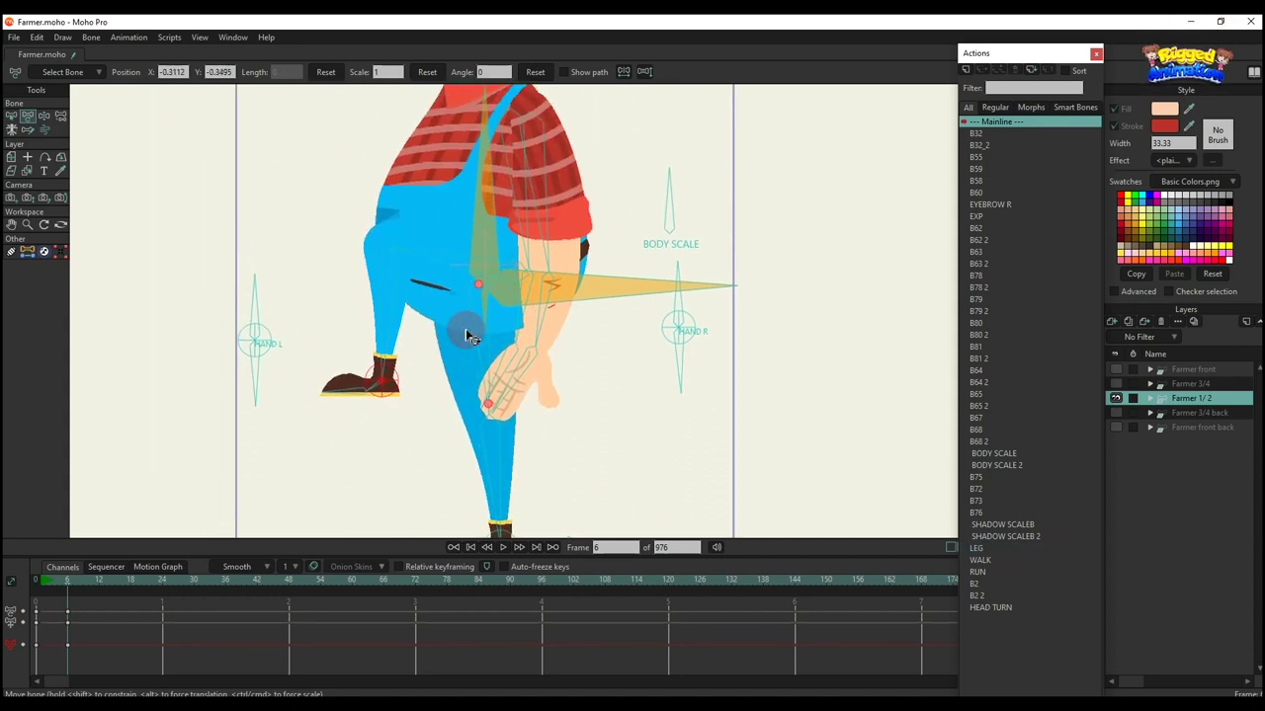
drag(408, 393, 427, 455)
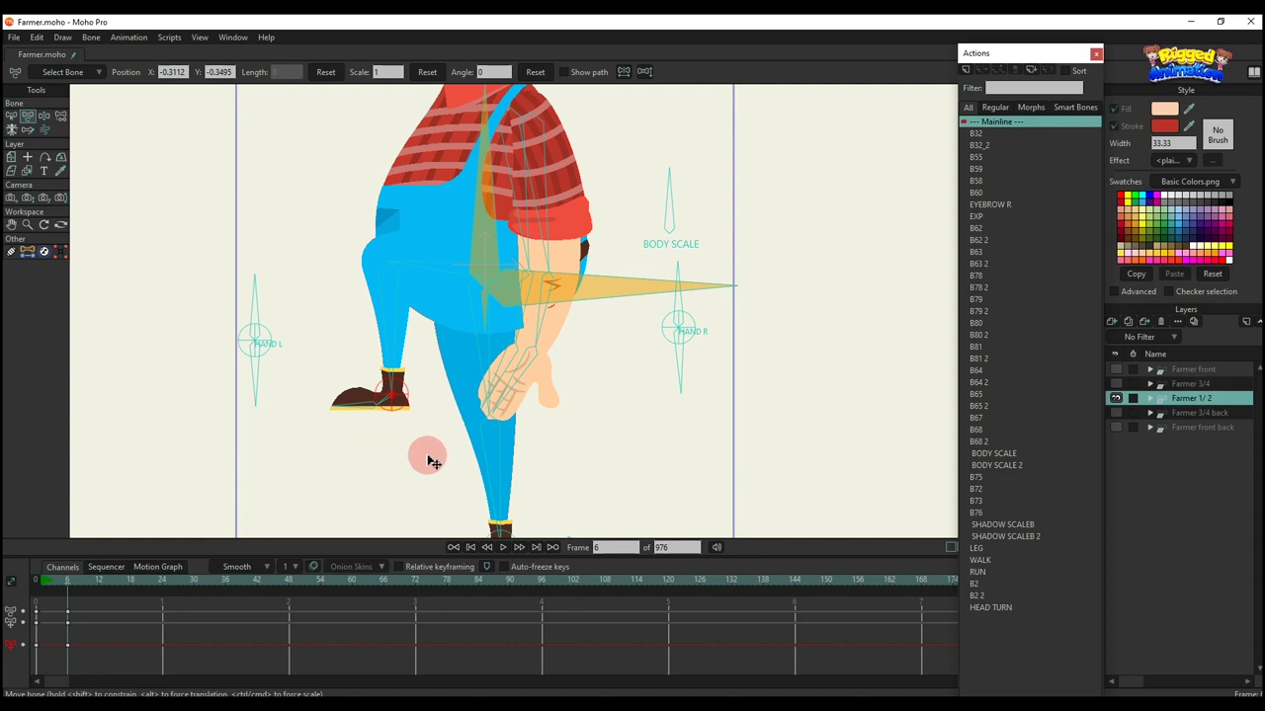
drag(414, 369, 621, 289)
drag(596, 409, 703, 371)
click(537, 383)
drag(536, 383, 562, 406)
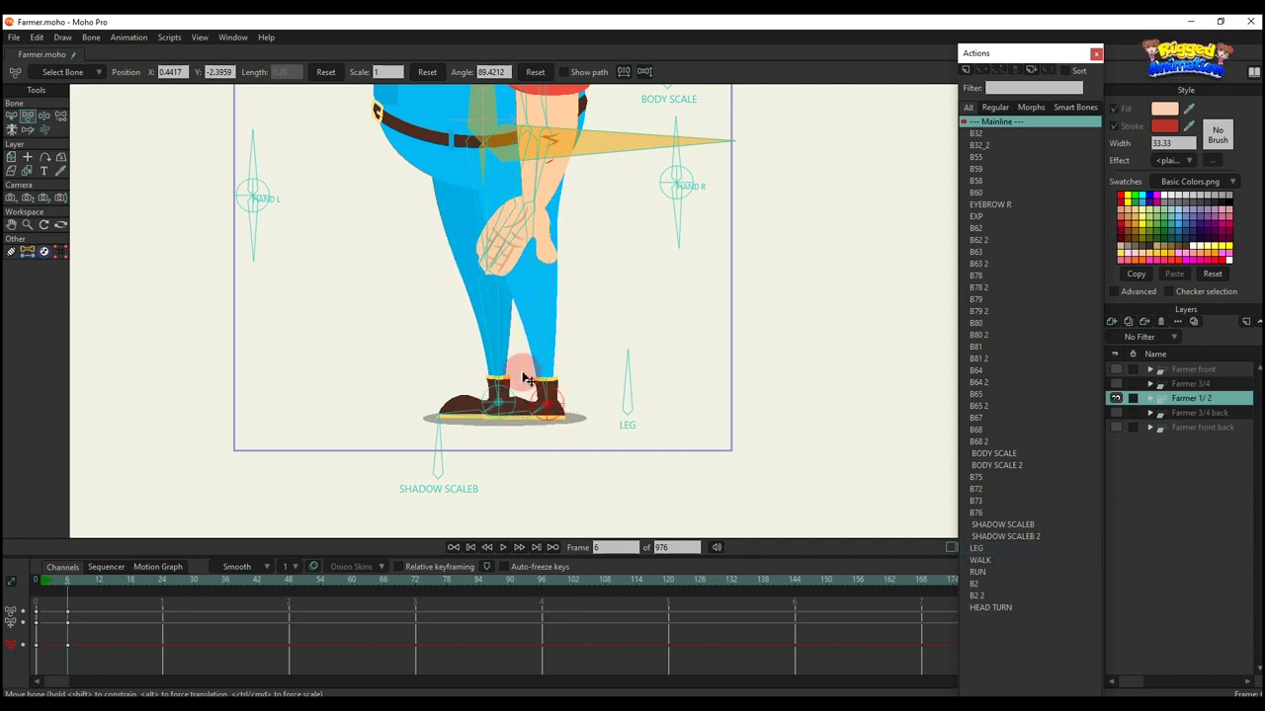
Raise the body off the ground with the hip bone and shrink the shadow using the SHADOW SCALEB control
scroll(522, 372, down, 4)
drag(531, 295, 543, 329)
drag(577, 264, 576, 185)
scroll(494, 443, up, 2)
drag(484, 447, 564, 461)
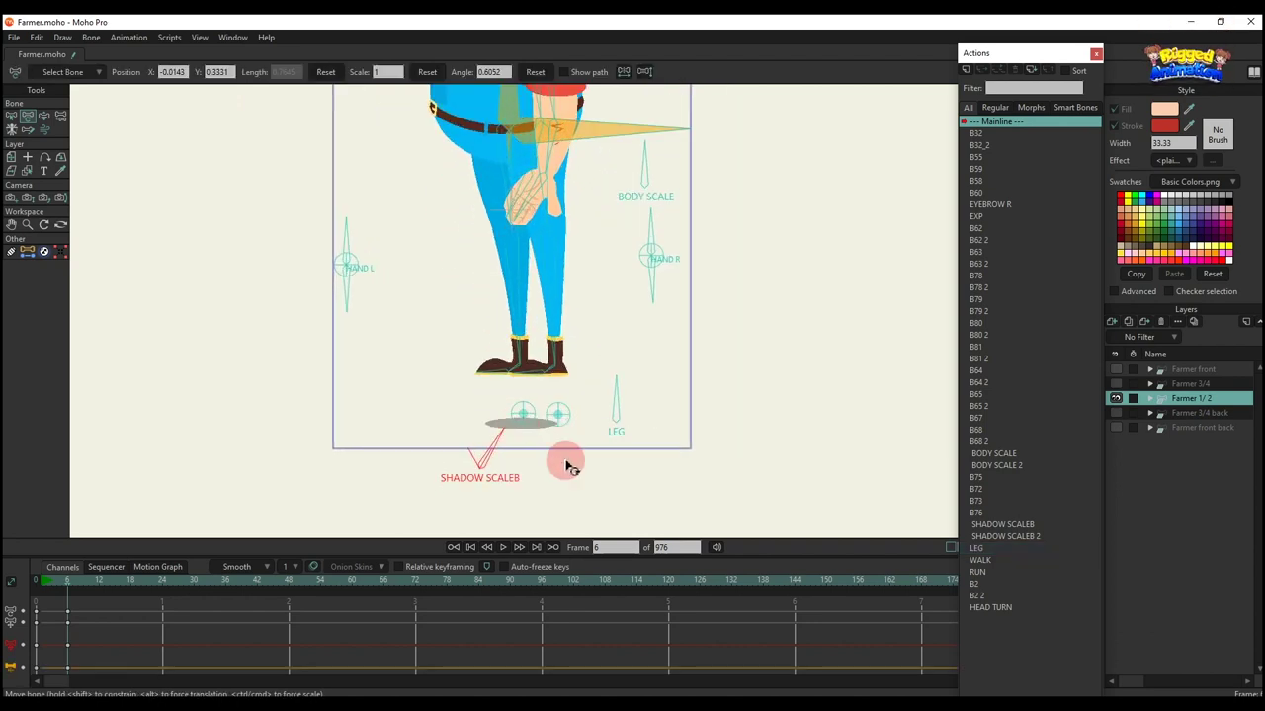
Lower the body into a bent-knee stance with the feet spread apart, and widen the shadow with SHADOW SCALEB
scroll(529, 336, down, 2)
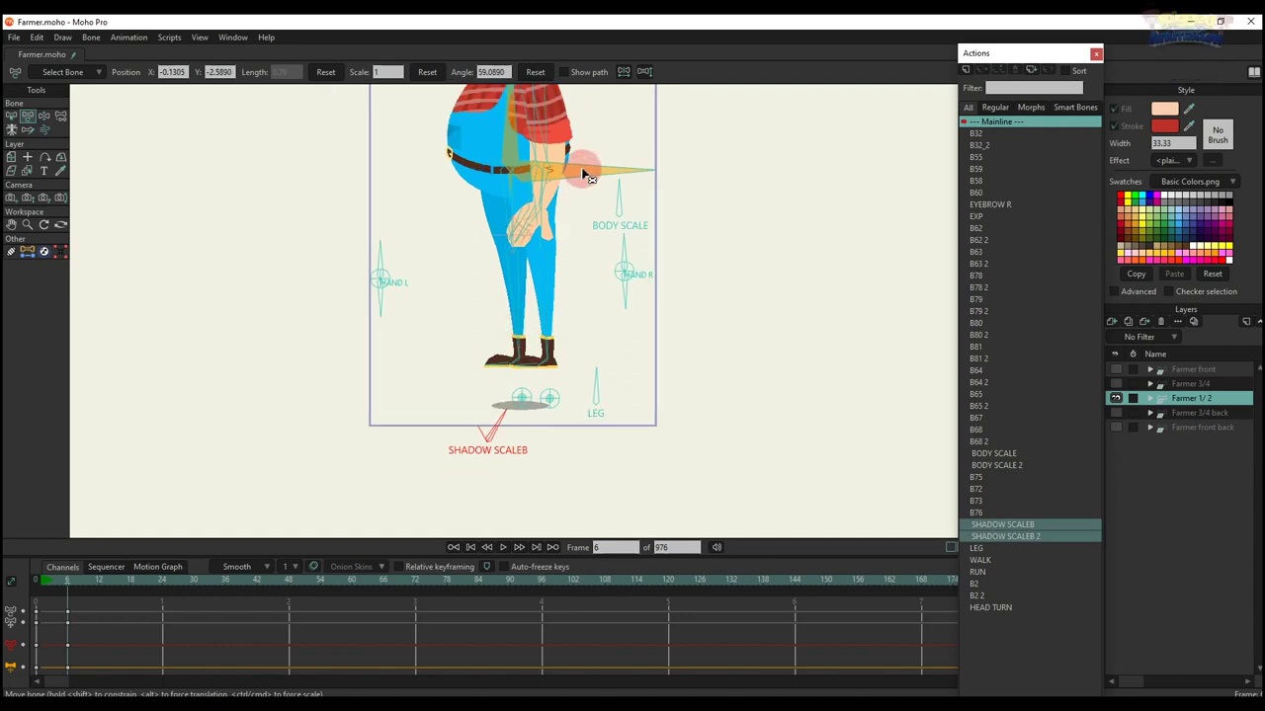
drag(589, 176, 579, 283)
scroll(524, 405, up, 2)
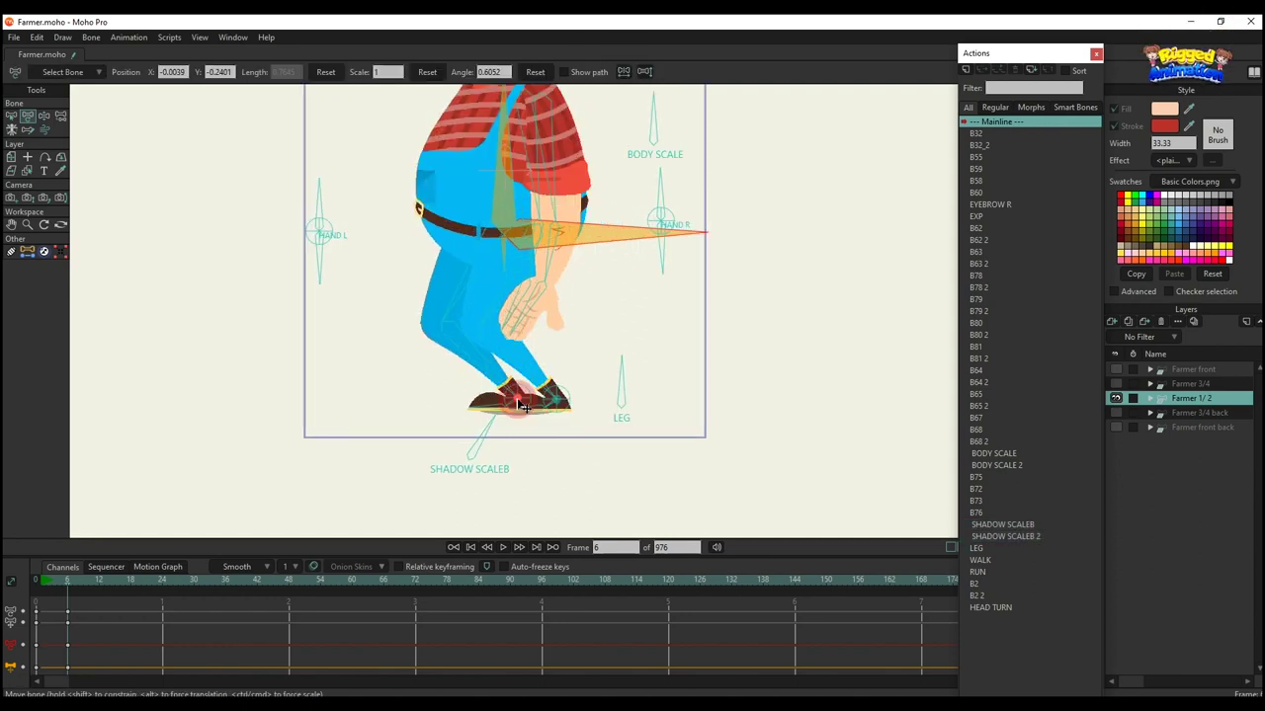
drag(524, 390, 633, 393)
drag(494, 444, 333, 497)
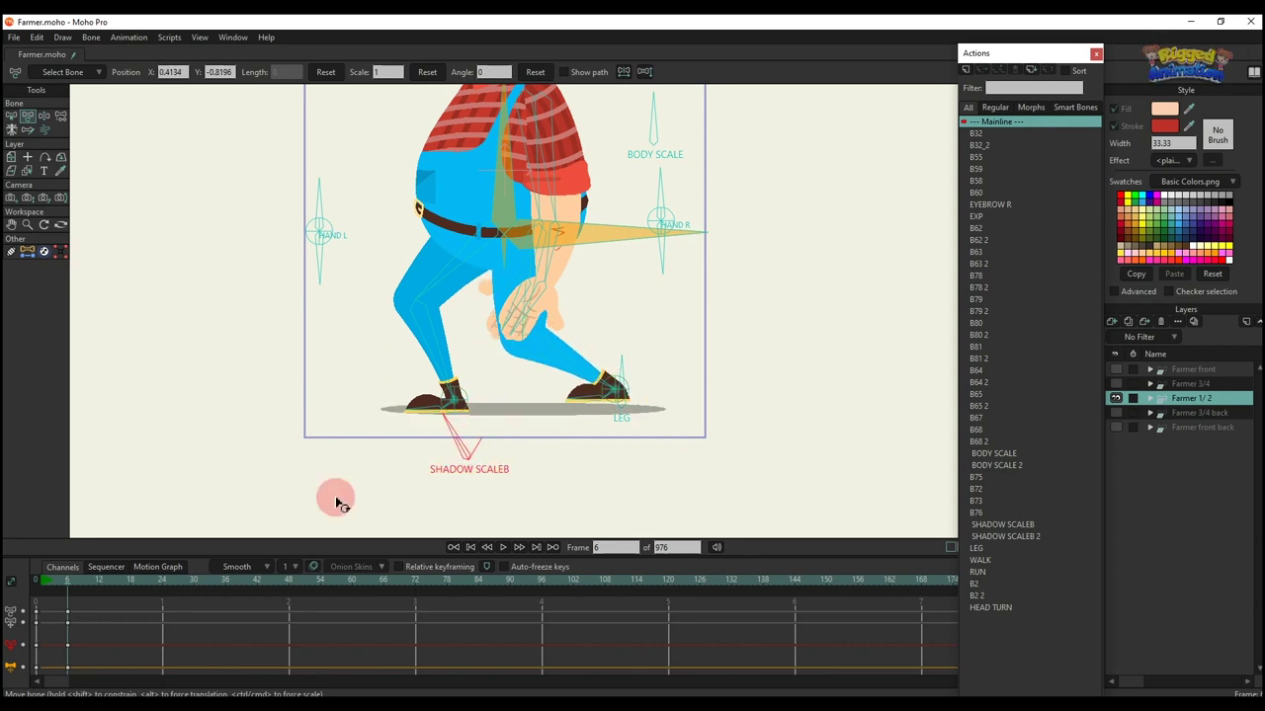
drag(613, 383, 612, 383)
Pose the arms with the far arm stretched forward and the near arm bent toward the waist
scroll(534, 363, down, 4)
scroll(539, 237, up, 3)
drag(551, 276, 586, 298)
drag(535, 267, 419, 254)
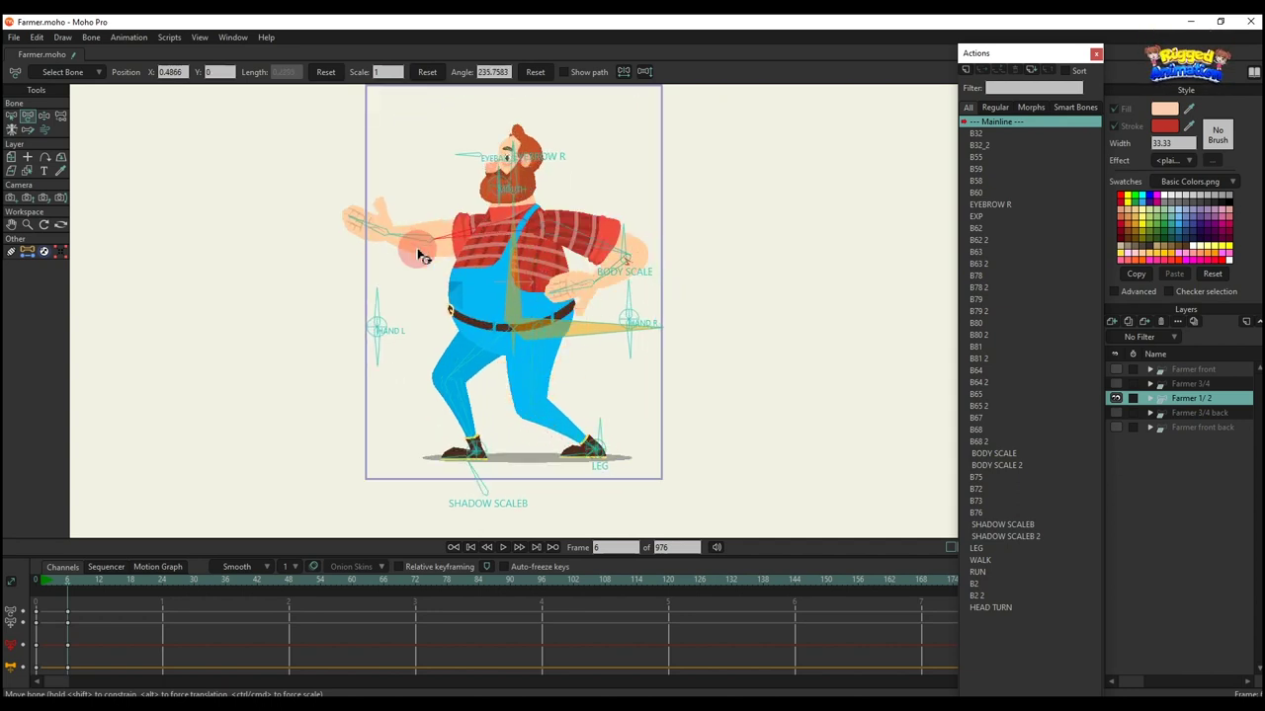
Change both hand shapes by rotating the HAND L and HAND R control bones
scroll(400, 289, up, 2)
click(370, 303)
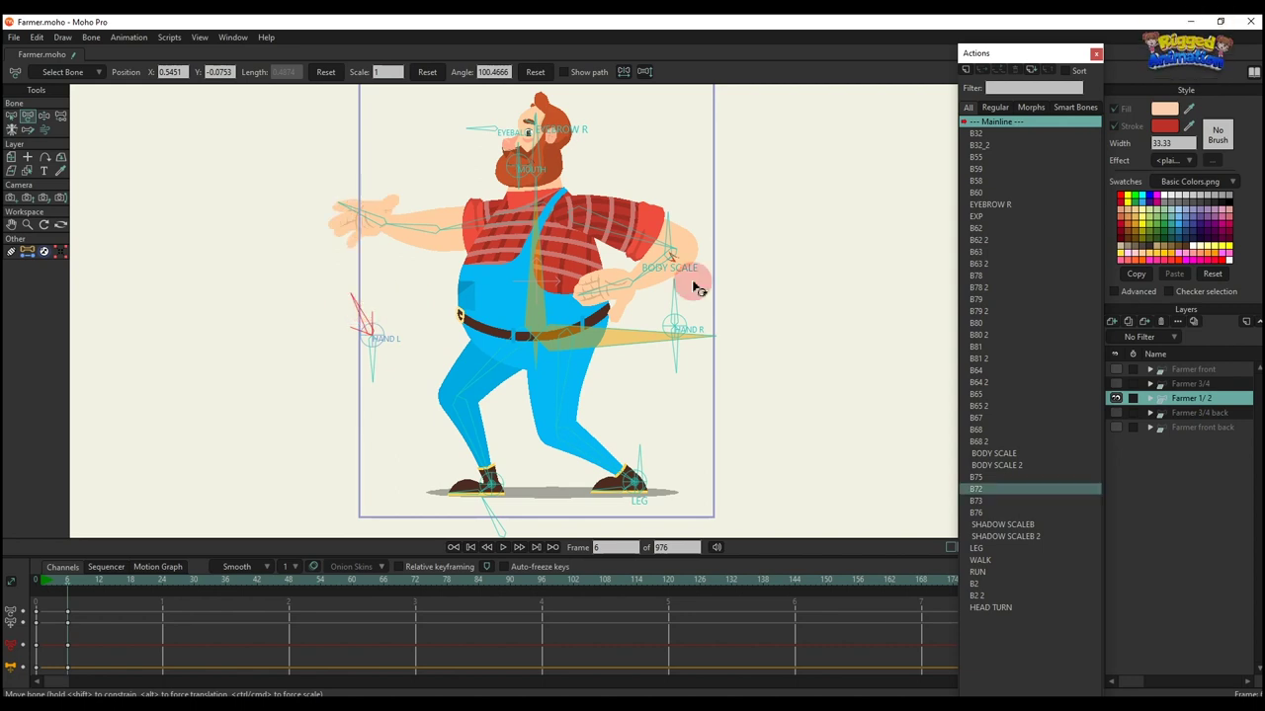
drag(694, 298, 700, 298)
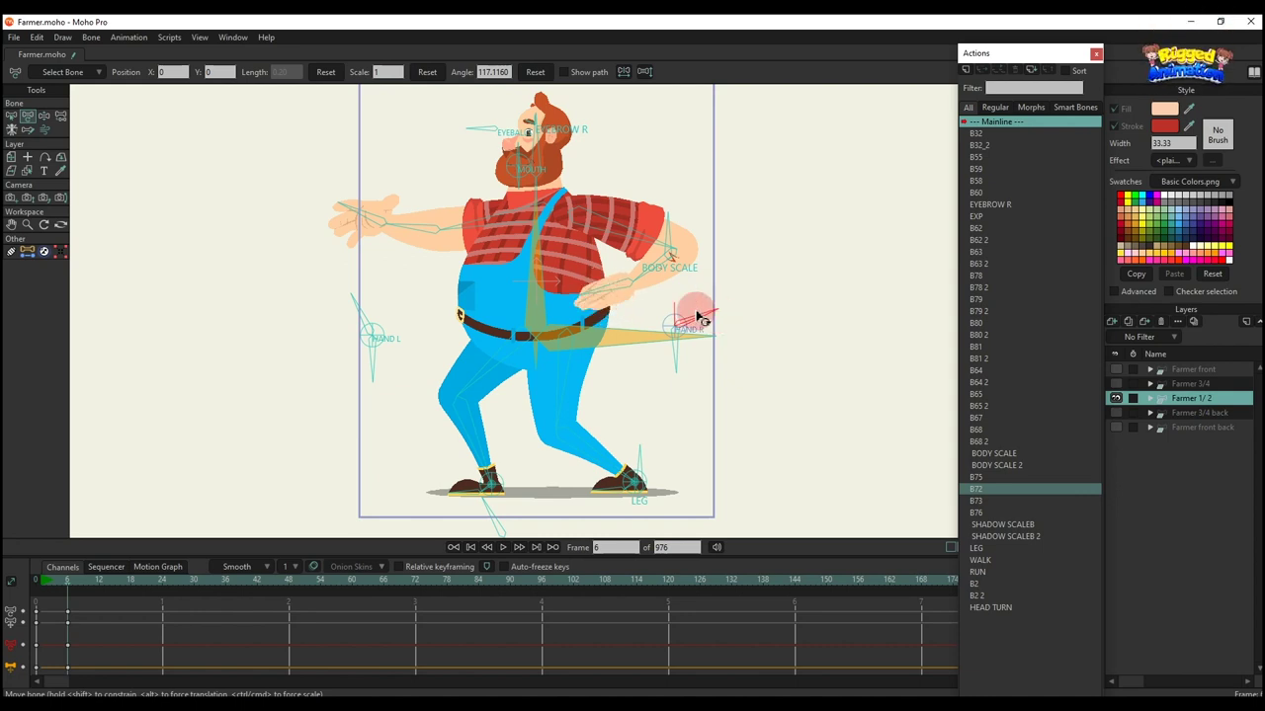
Lean the torso forward in the side-view pose and adjust the head's angle
scroll(509, 284, down, 3)
scroll(576, 237, down, 3)
scroll(560, 272, up, 5)
drag(545, 270, 512, 206)
click(502, 165)
scroll(502, 165, up, 2)
scroll(530, 305, down, 2)
click(590, 318)
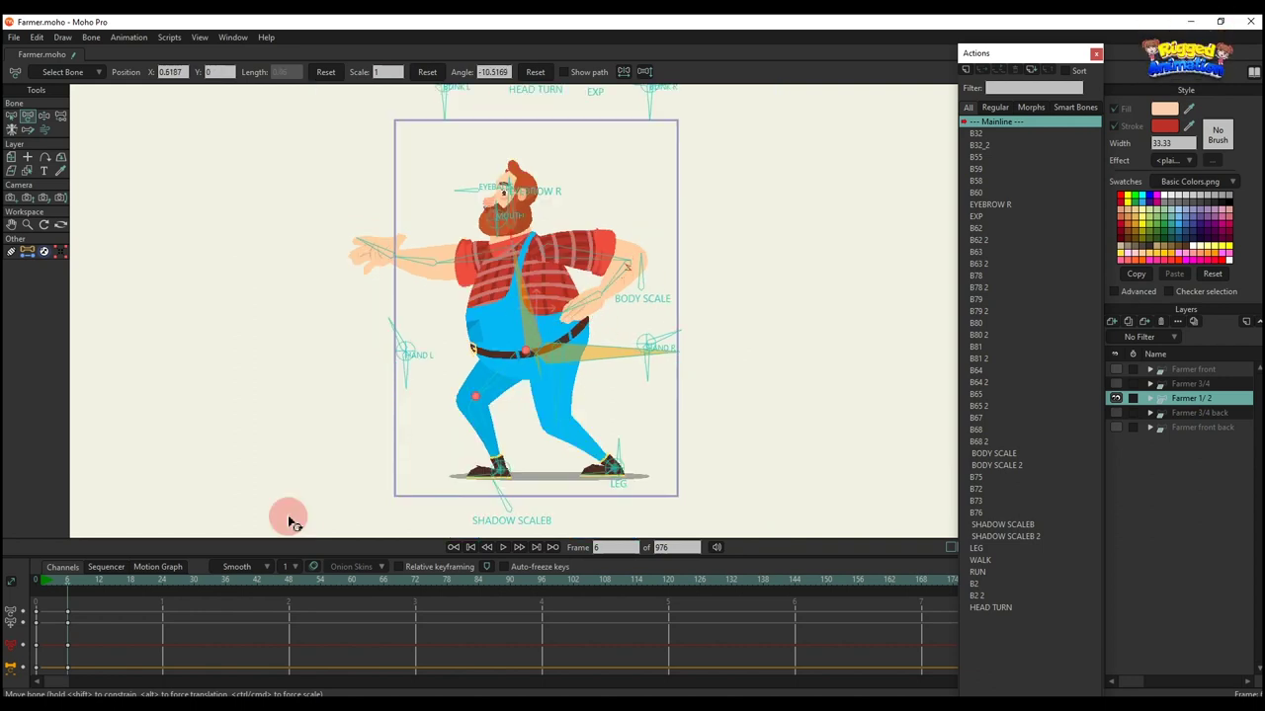
Clear the side view's pose keyframes and insert the WALK action at frame 6, playing it back
drag(34, 632, 10, 539)
key(Delete)
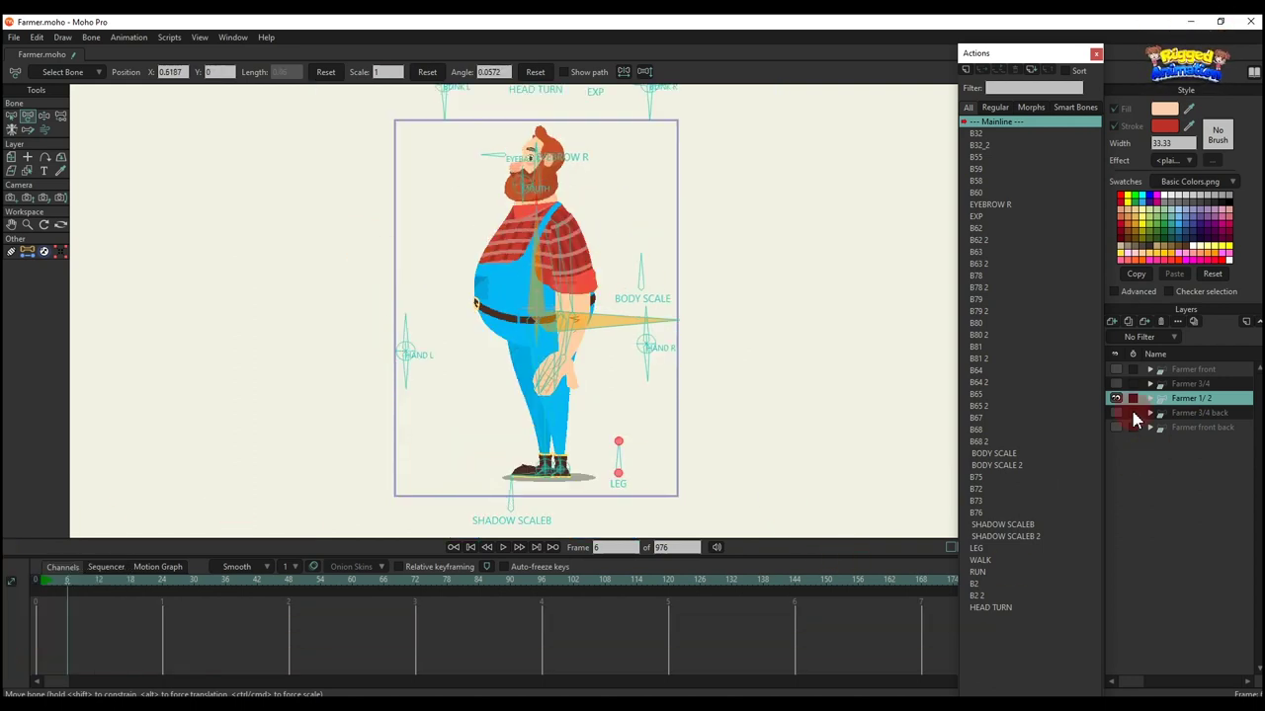
click(978, 563)
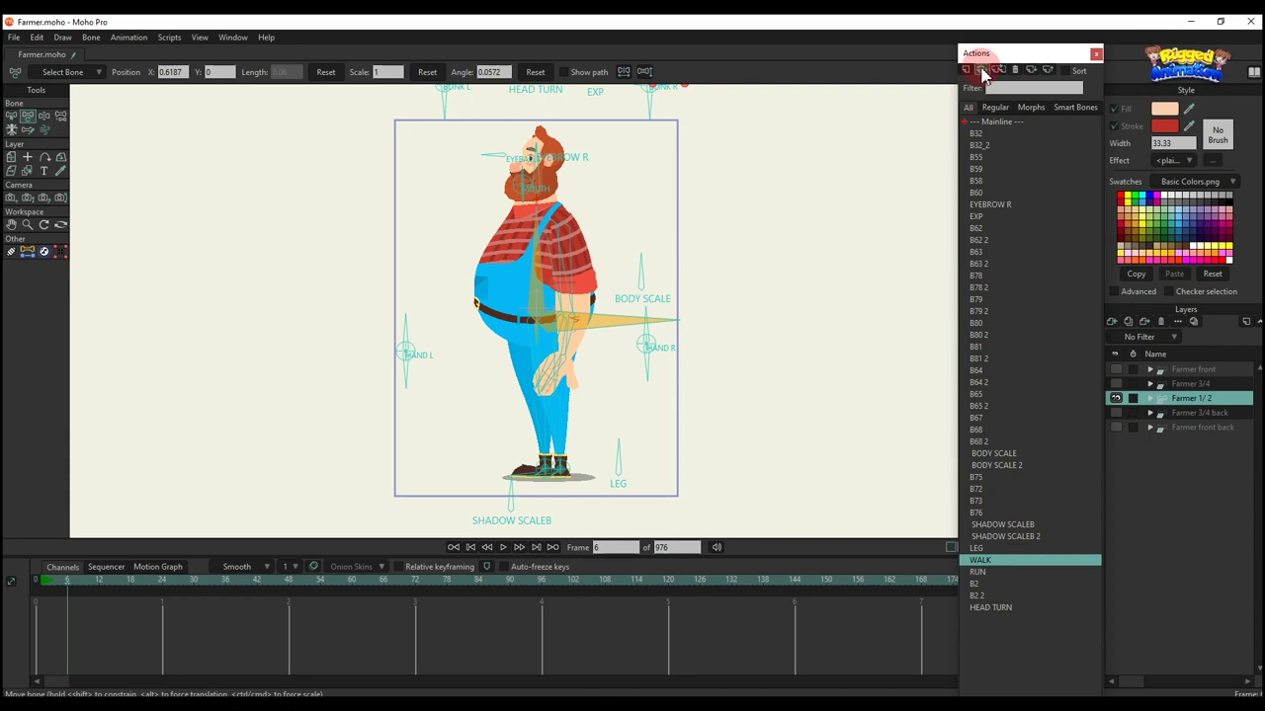
drag(233, 586, 228, 586)
key(space)
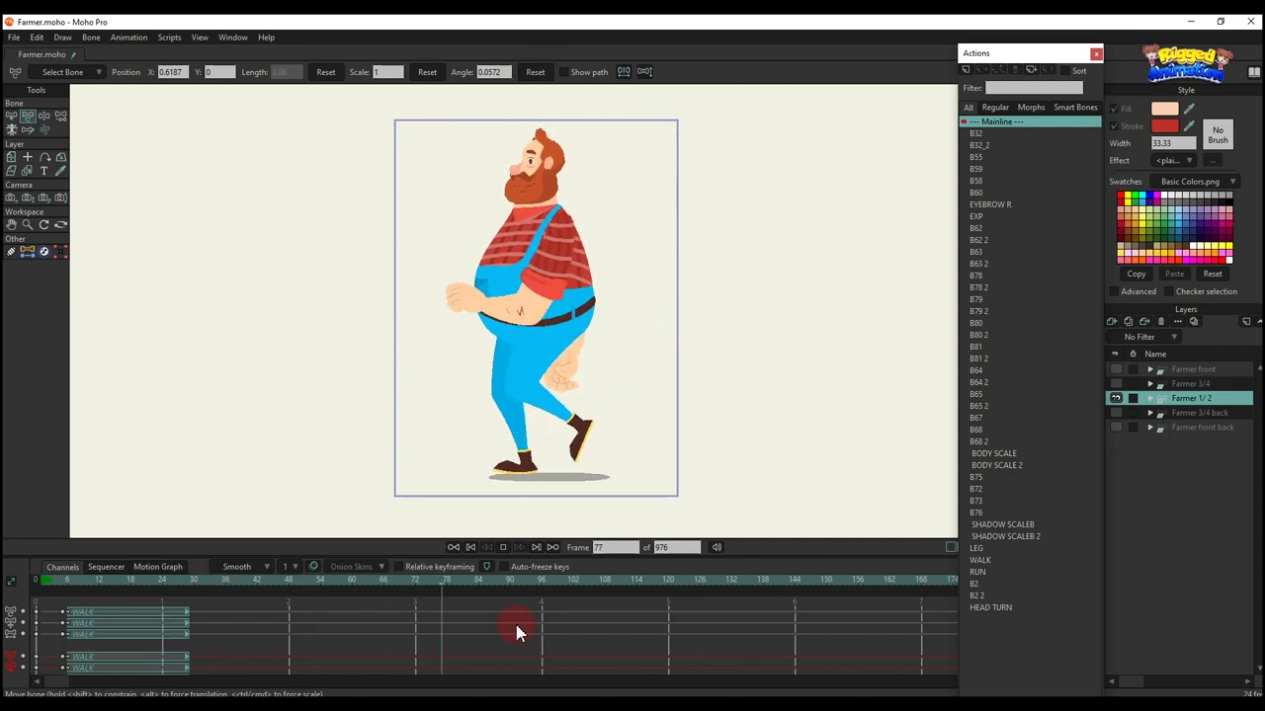
key(space)
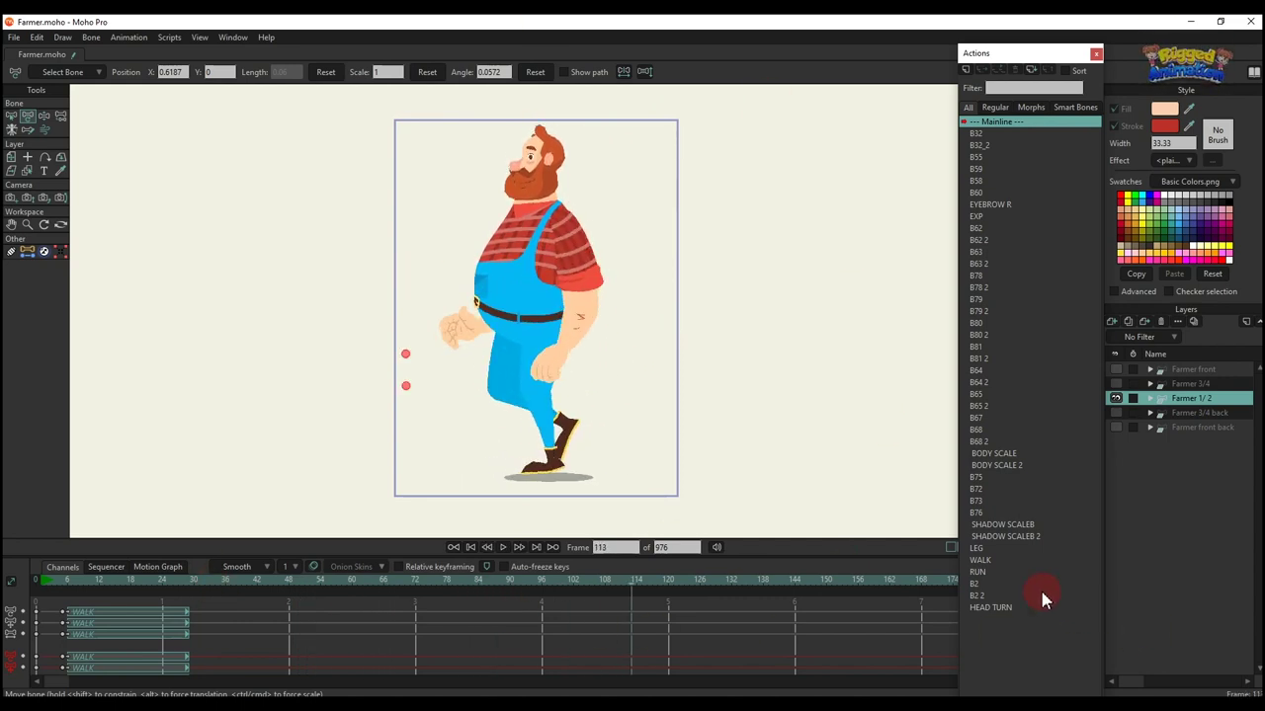
Insert the RUN action at frame 113 and play it back
click(994, 572)
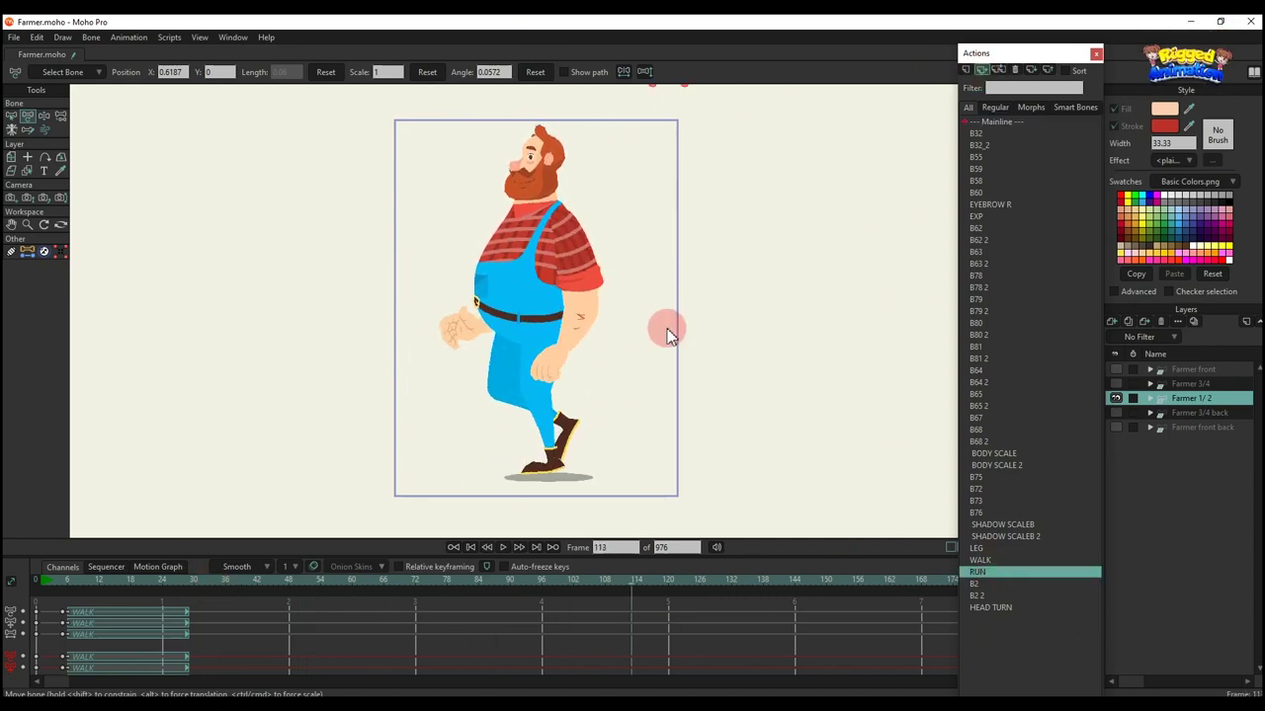
key(space)
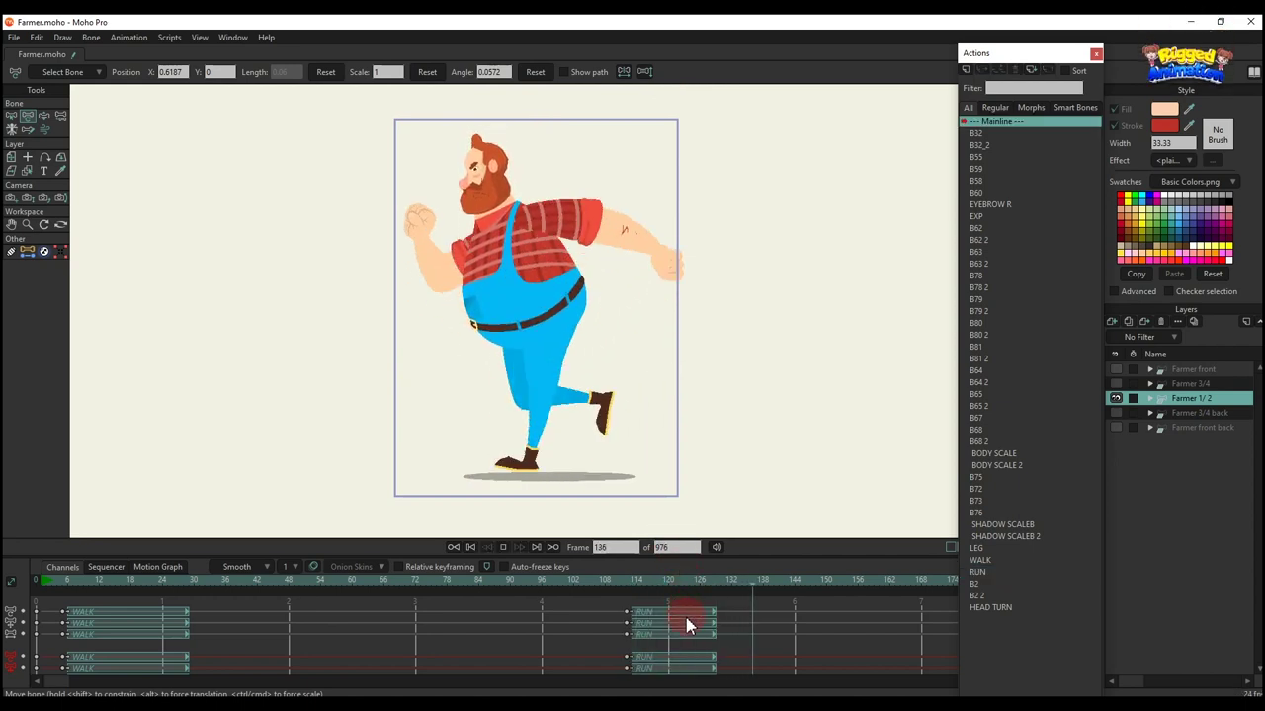
click(727, 626)
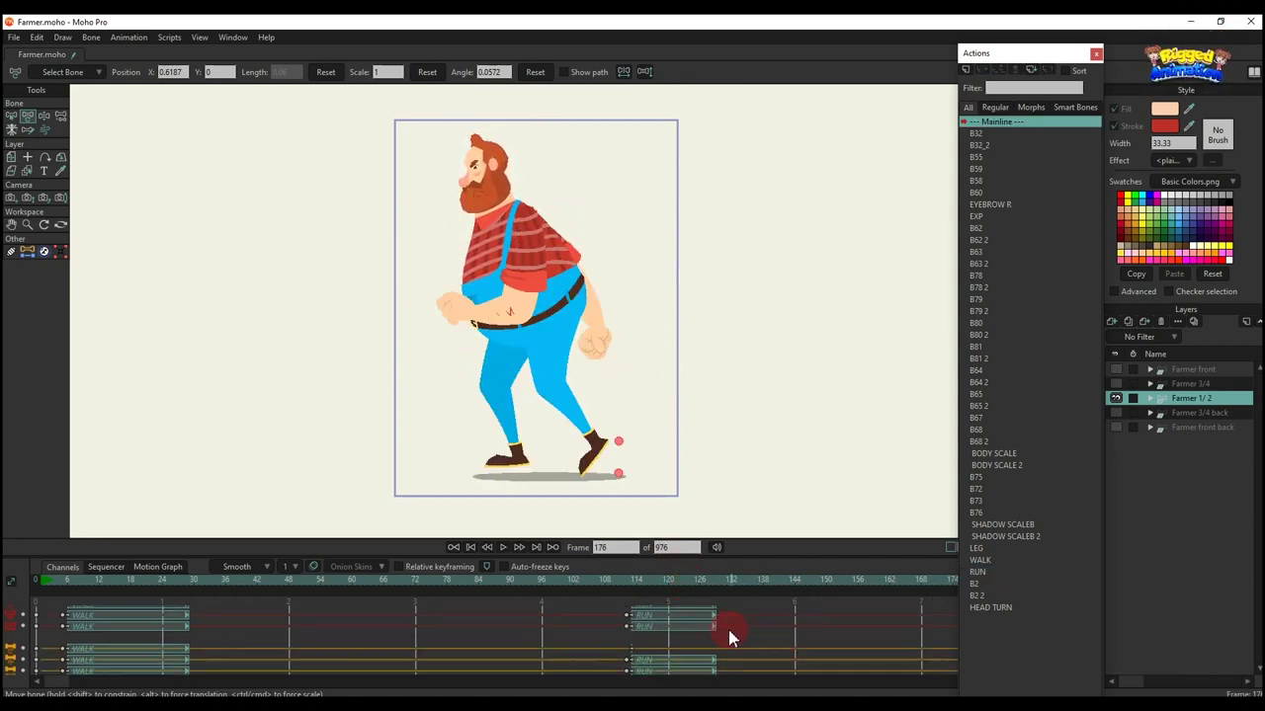
Delete all keyframes of the side view, and switch the visible, active view from Farmer 1/2 to Farmer 3/4 back
scroll(727, 626, down, 1)
drag(818, 668, 10, 514)
key(Delete)
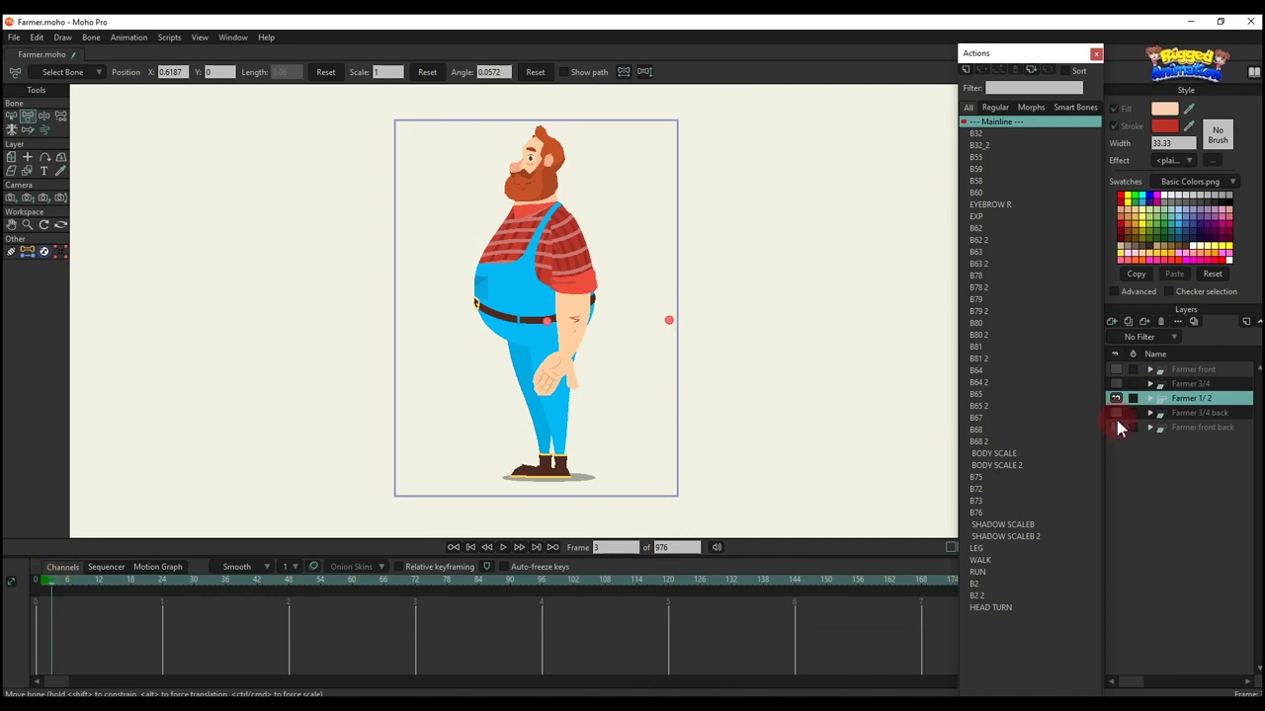
click(1115, 399)
click(1116, 413)
click(1182, 414)
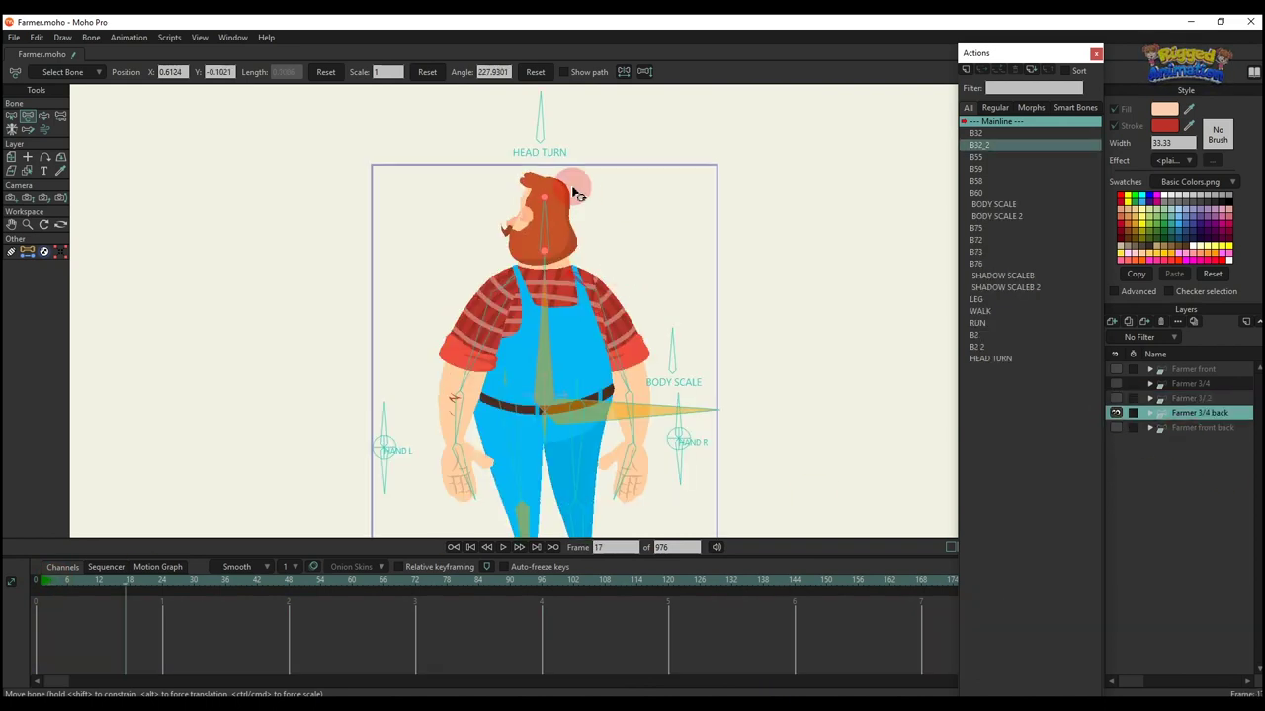
Test the head's movement and spread both arms outward with bent elbows in the 3/4 back view
scroll(573, 185, down, 2)
mouse_move(548, 119)
mouse_down()
mouse_move(612, 146)
mouse_move(452, 192)
mouse_move(494, 252)
mouse_move(559, 277)
mouse_move(597, 271)
mouse_move(630, 226)
mouse_up()
click(227, 435)
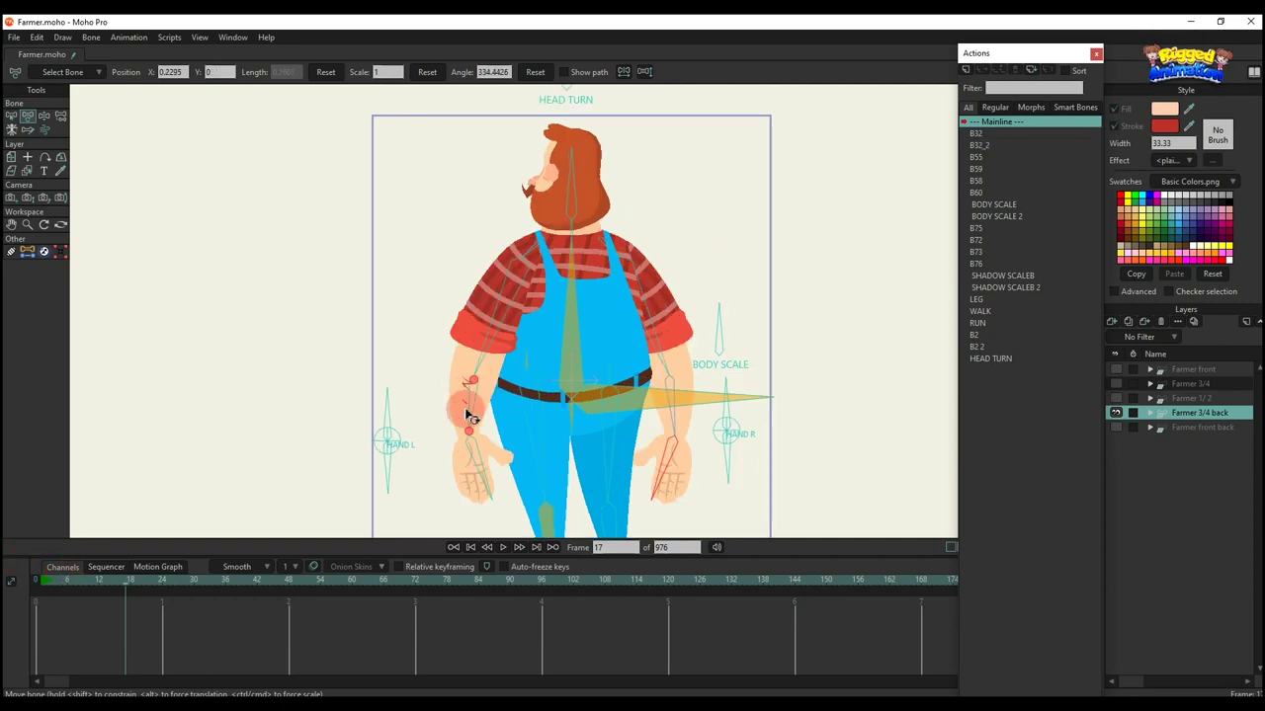
mouse_move(469, 410)
mouse_down()
mouse_move(517, 362)
mouse_move(521, 385)
mouse_move(488, 411)
mouse_up()
drag(489, 338, 427, 332)
drag(643, 291, 693, 269)
drag(751, 309, 756, 347)
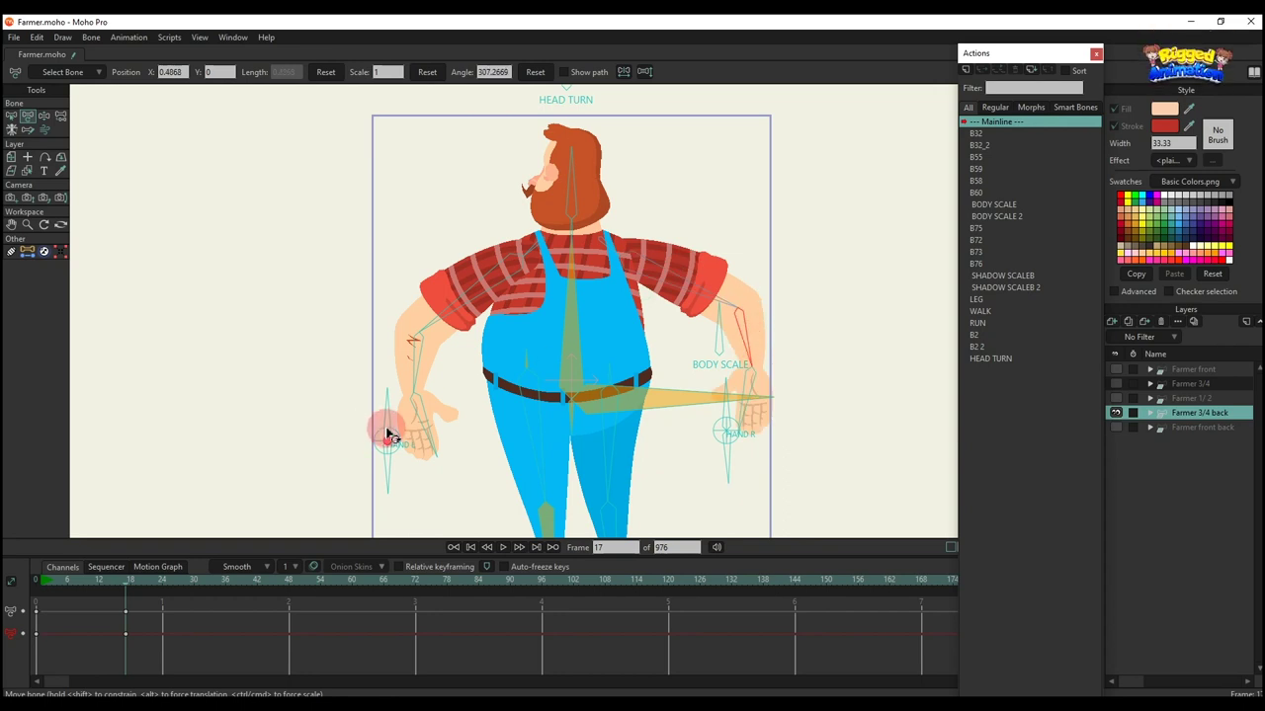
Test the hand shapes of the 3/4 back view by rotating the HAND L and HAND R control bones
scroll(387, 433, up, 3)
drag(339, 308, 286, 360)
scroll(736, 292, down, 2)
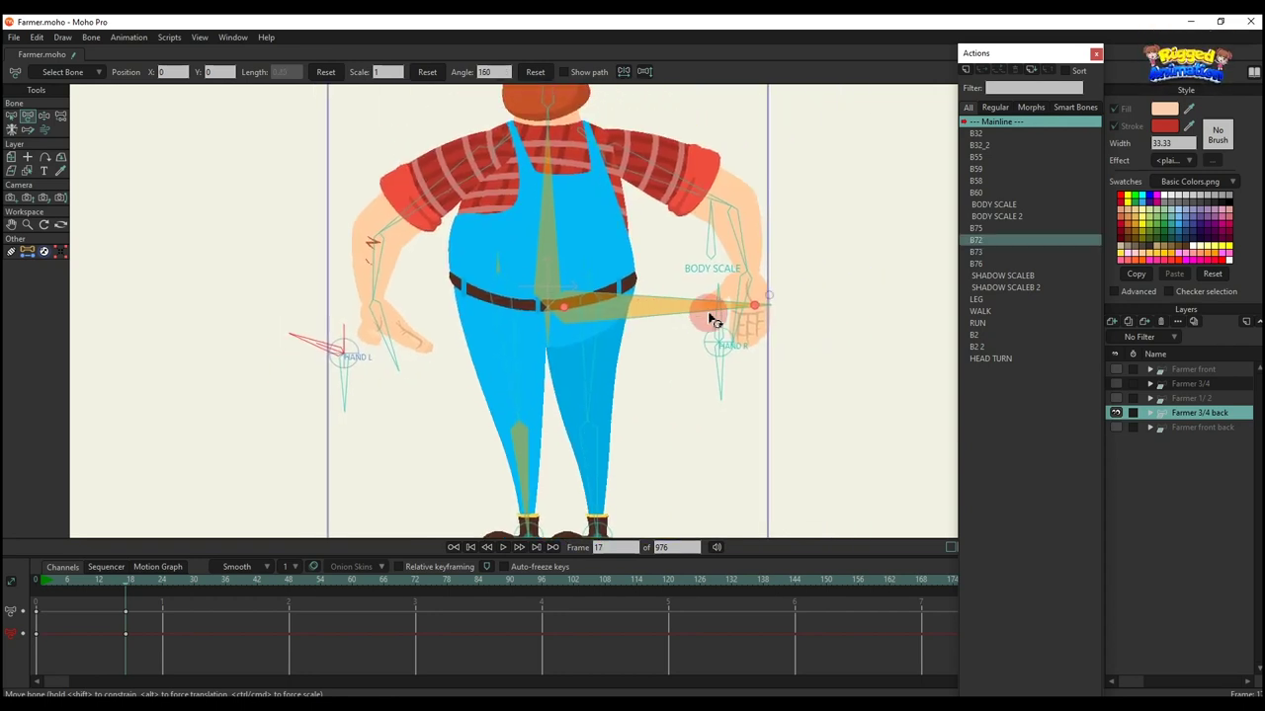
scroll(709, 315, up, 1)
drag(743, 324, 755, 360)
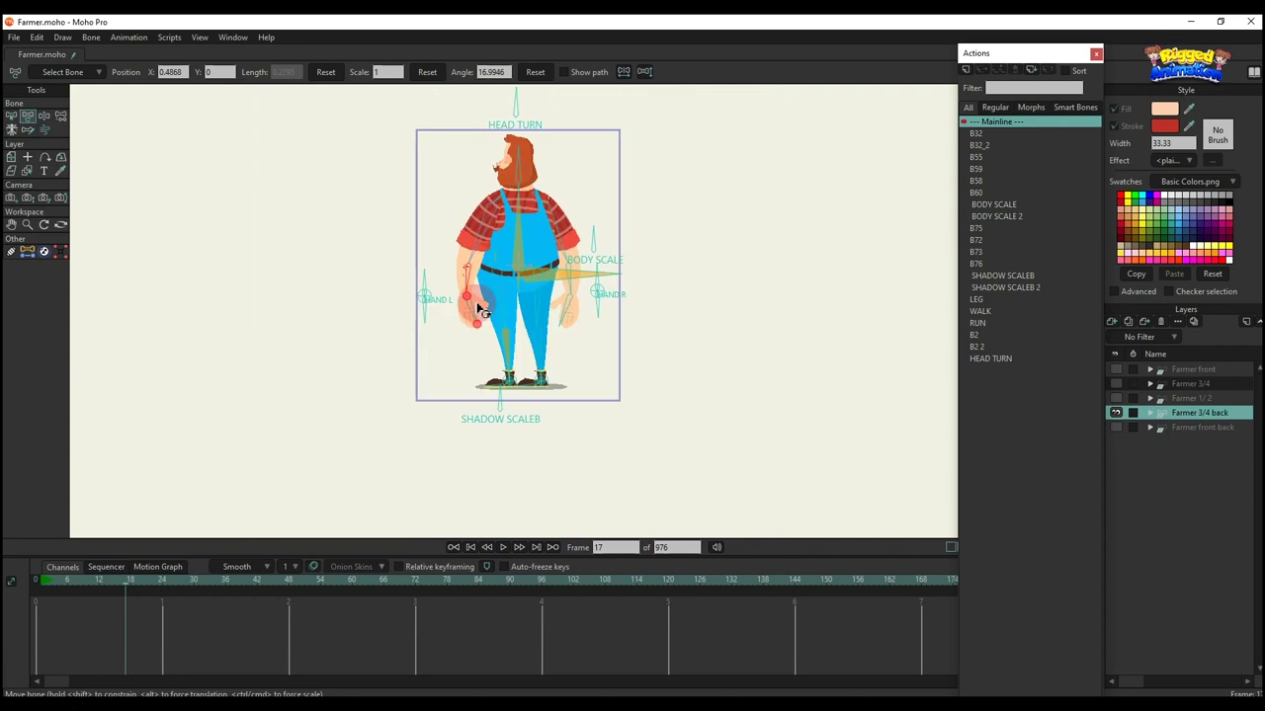
Bend both forearms, raising the left one outward before laying it across the farmer's back at waist height
drag(483, 283, 422, 227)
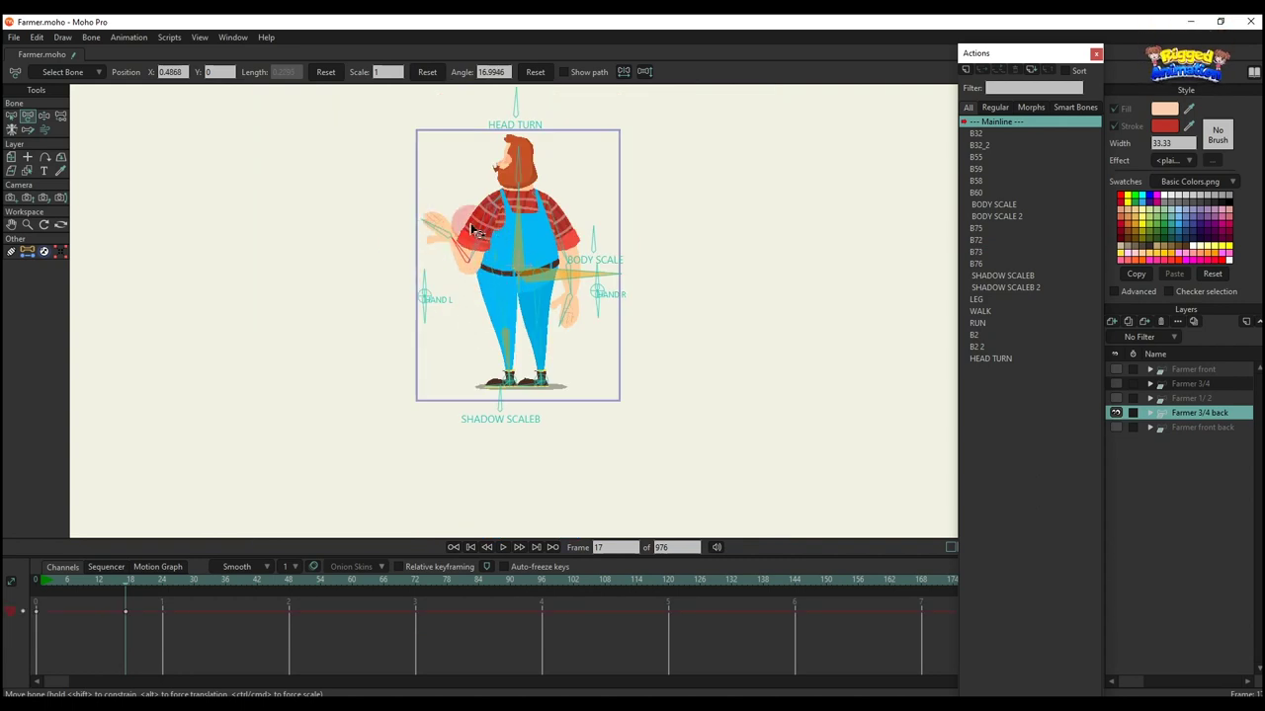
click(569, 280)
scroll(571, 280, up, 2)
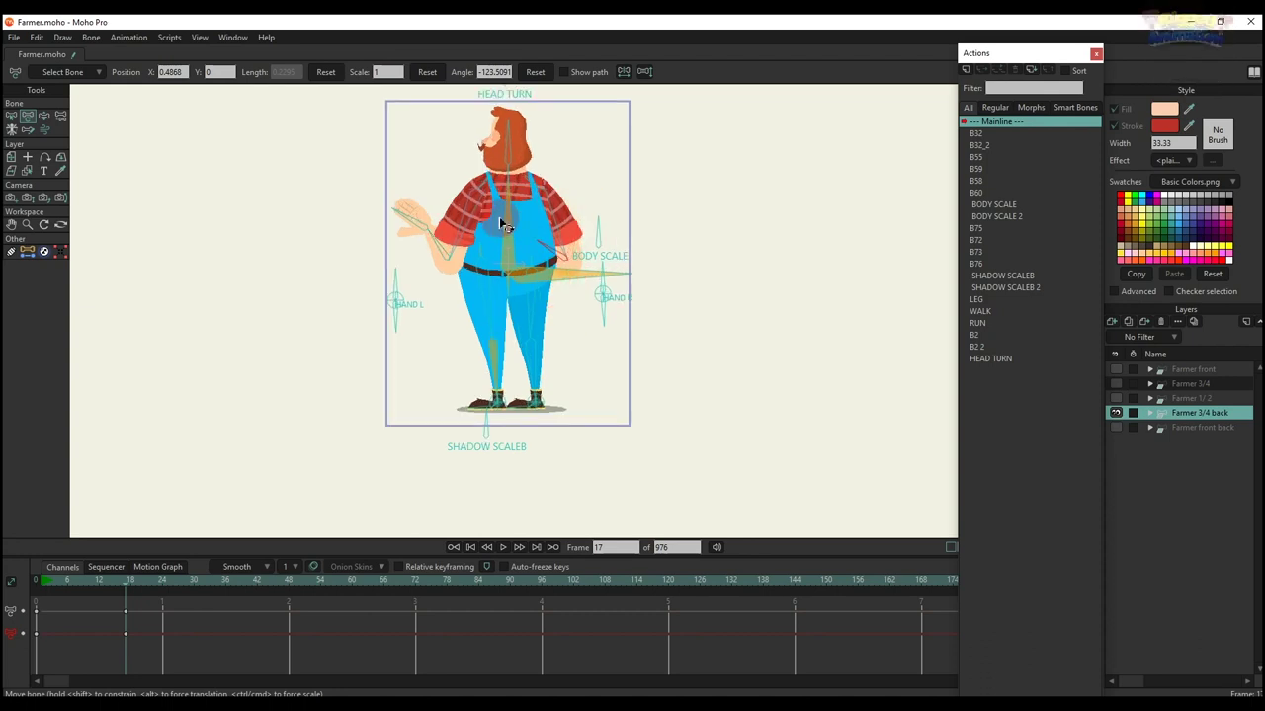
drag(425, 226, 498, 267)
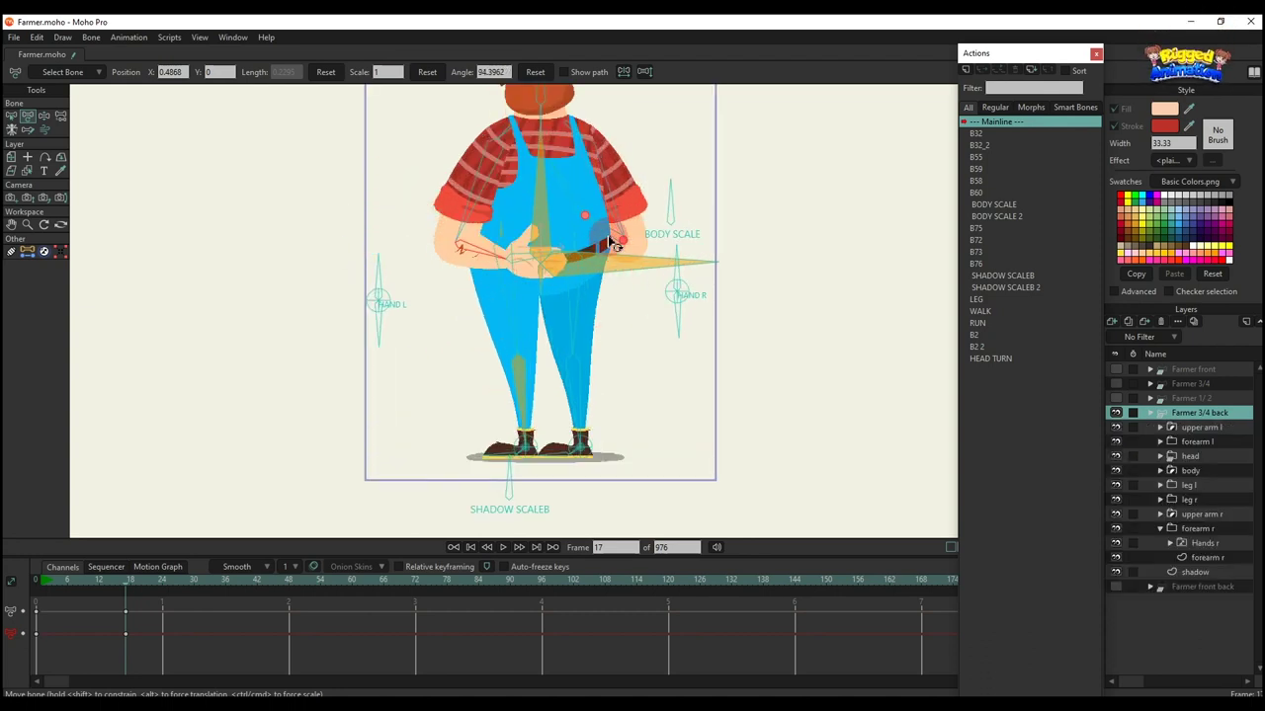
Use the lower HAND R control bone to bring the right forearm over the body, and bend it across the back
drag(613, 242, 652, 295)
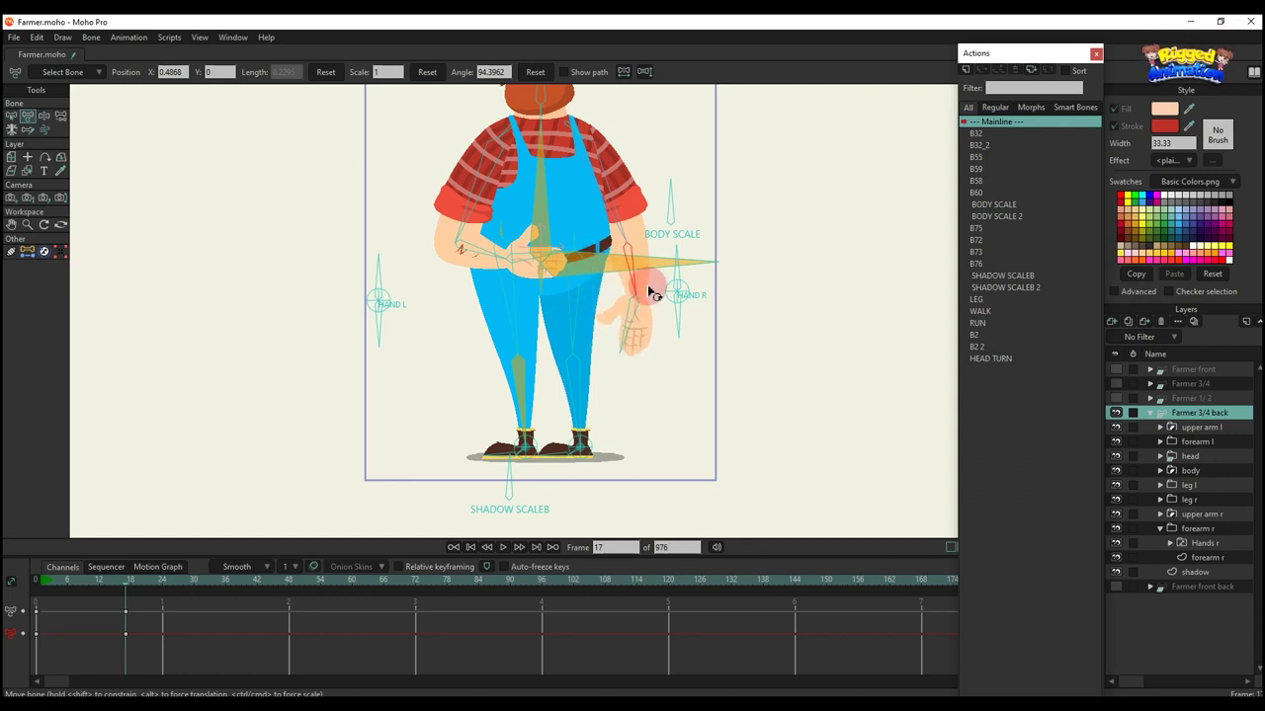
drag(624, 230, 643, 229)
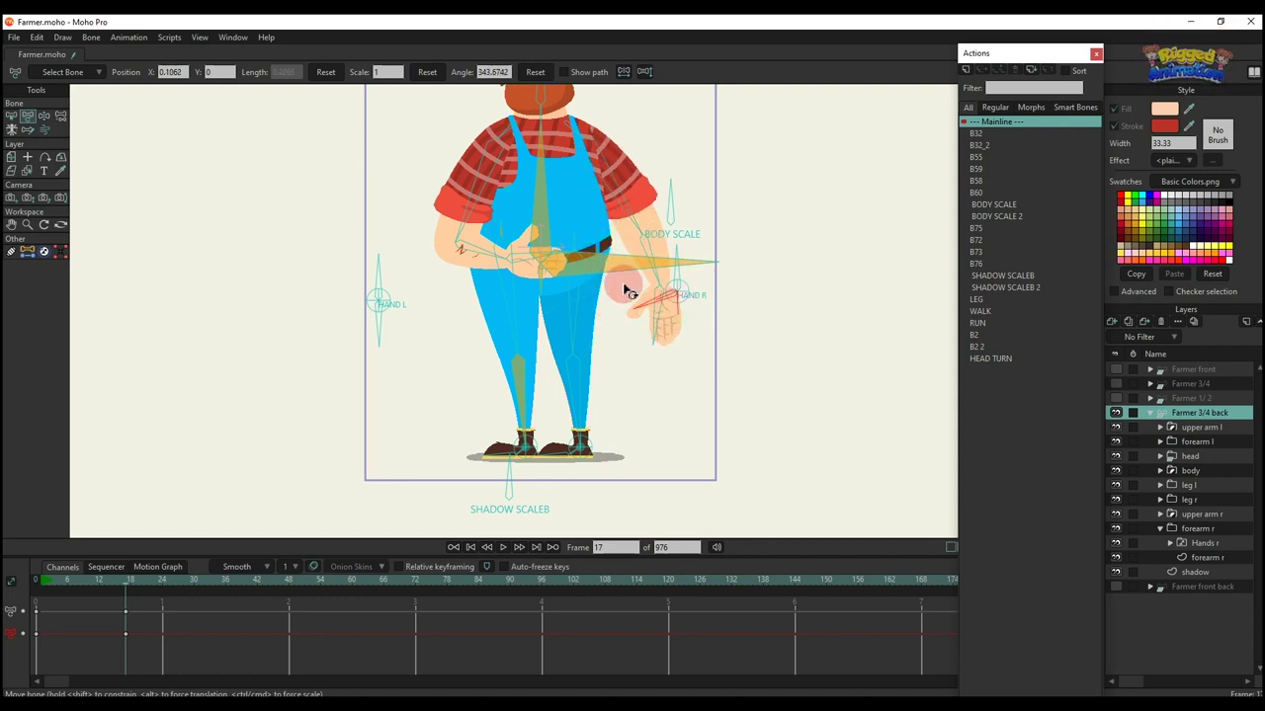
drag(625, 291, 494, 253)
drag(605, 247, 656, 185)
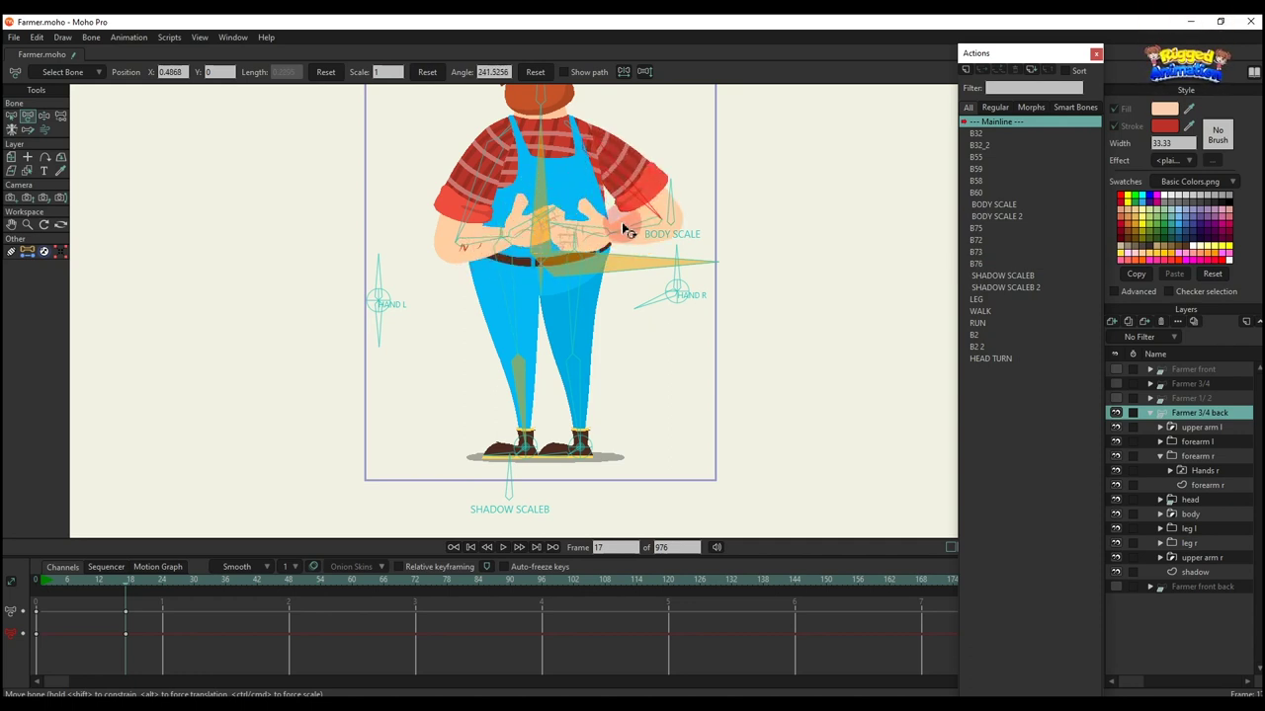
Swing both arms back out to the sides with the forearms hanging down
drag(626, 229, 663, 253)
drag(463, 203, 429, 182)
drag(430, 234, 413, 269)
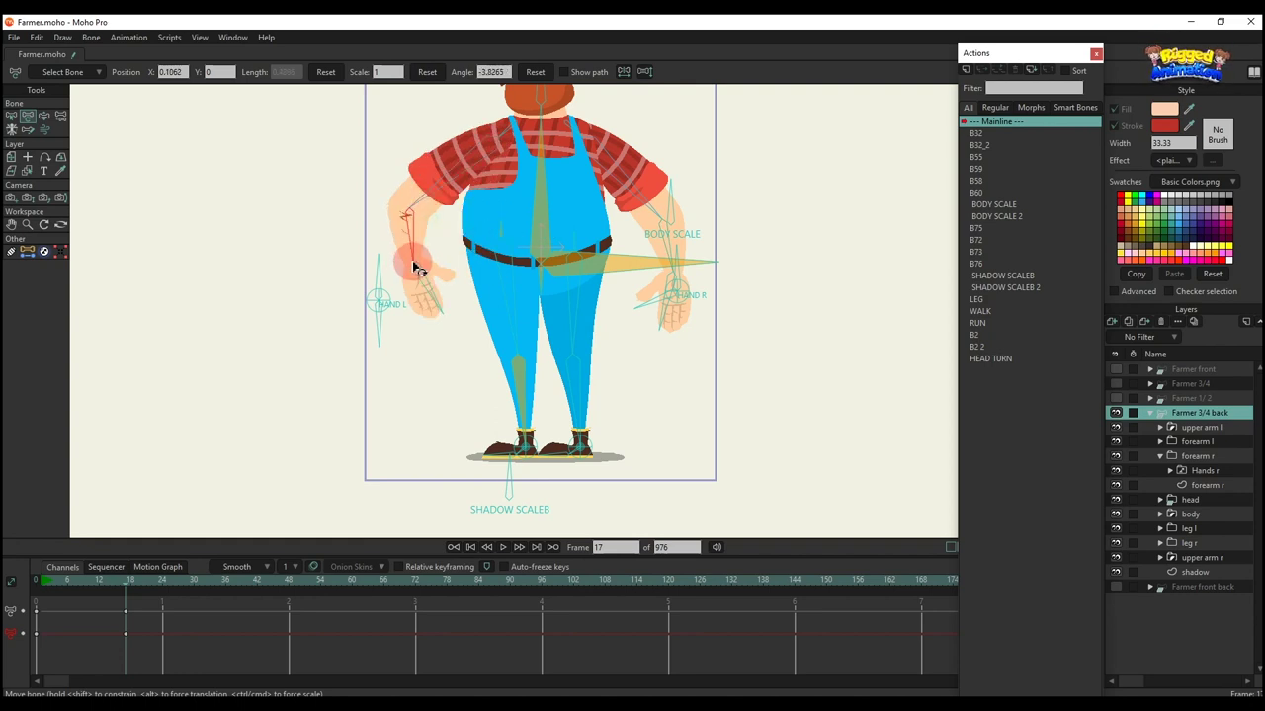
Use the lower HAND R and HAND L control bones to place both forearms behind the body layer, and bend them inward
click(689, 297)
click(380, 277)
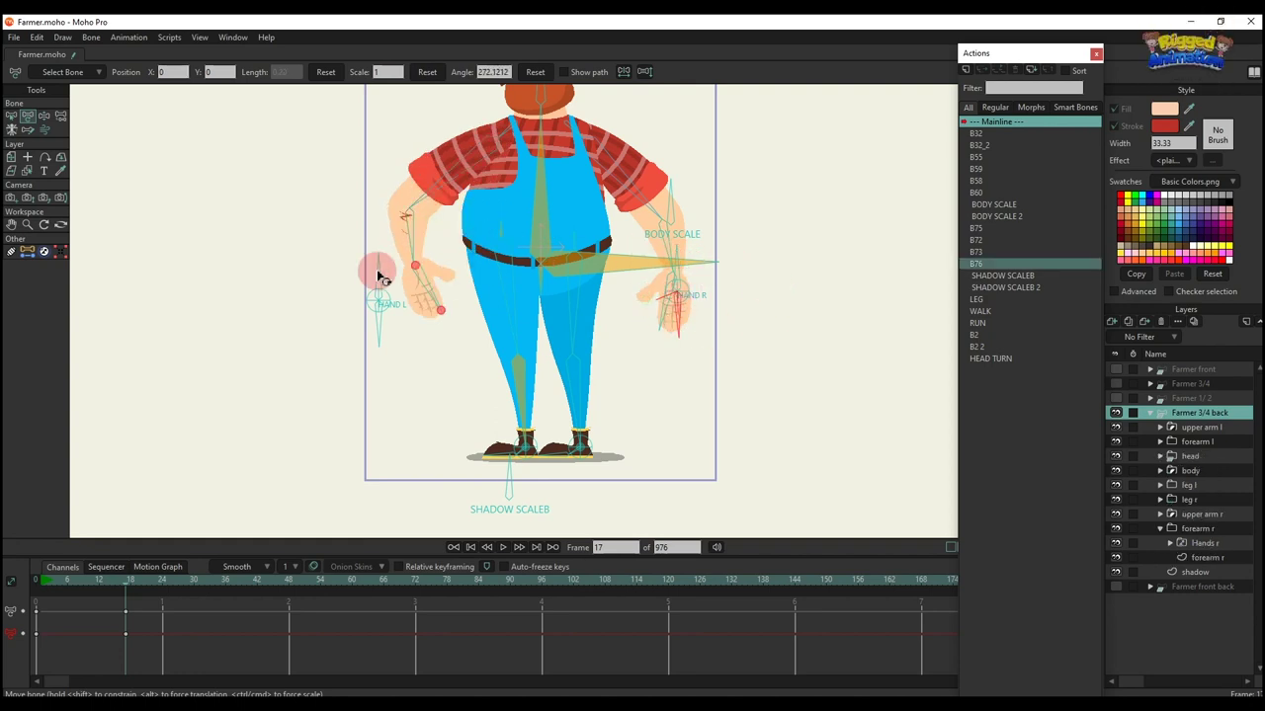
drag(587, 252, 550, 237)
mouse_move(419, 243)
mouse_down()
mouse_move(461, 228)
mouse_move(427, 262)
mouse_up()
drag(400, 314, 472, 213)
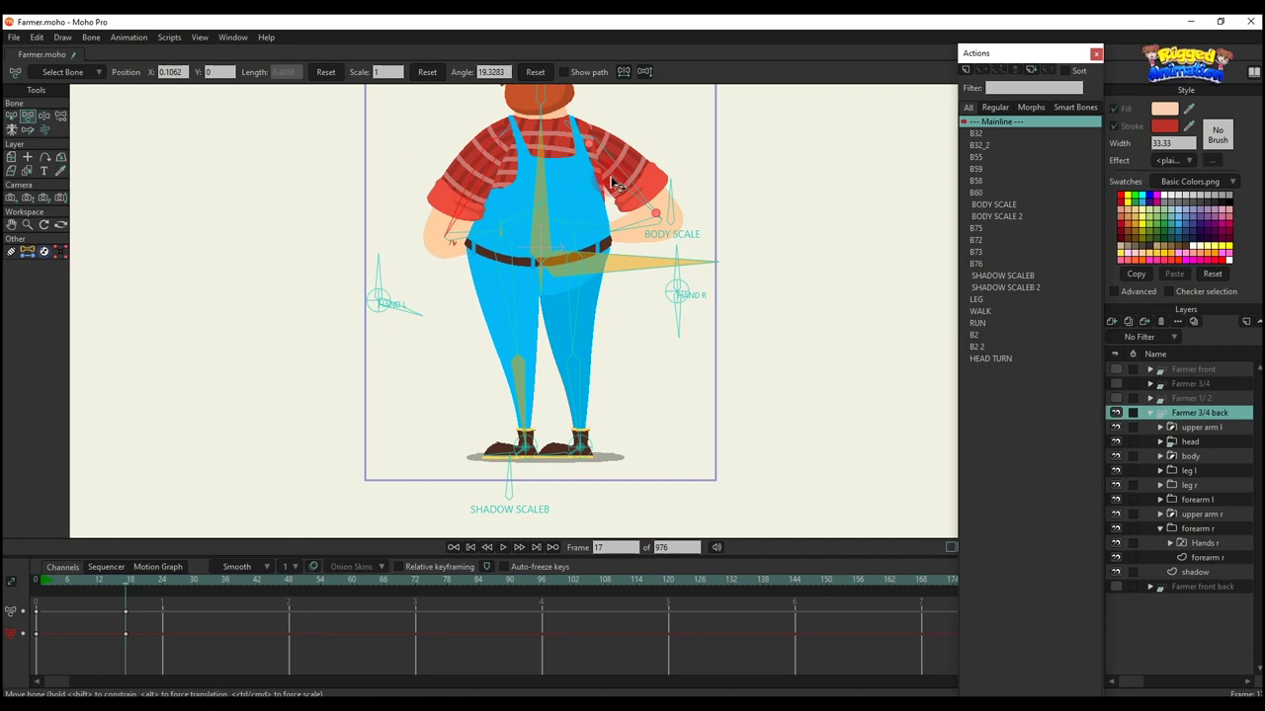
drag(613, 183, 593, 205)
Clear the arm pose keyframes and test the BODY SCALE control, deleting its keyframes too
scroll(590, 208, down, 1)
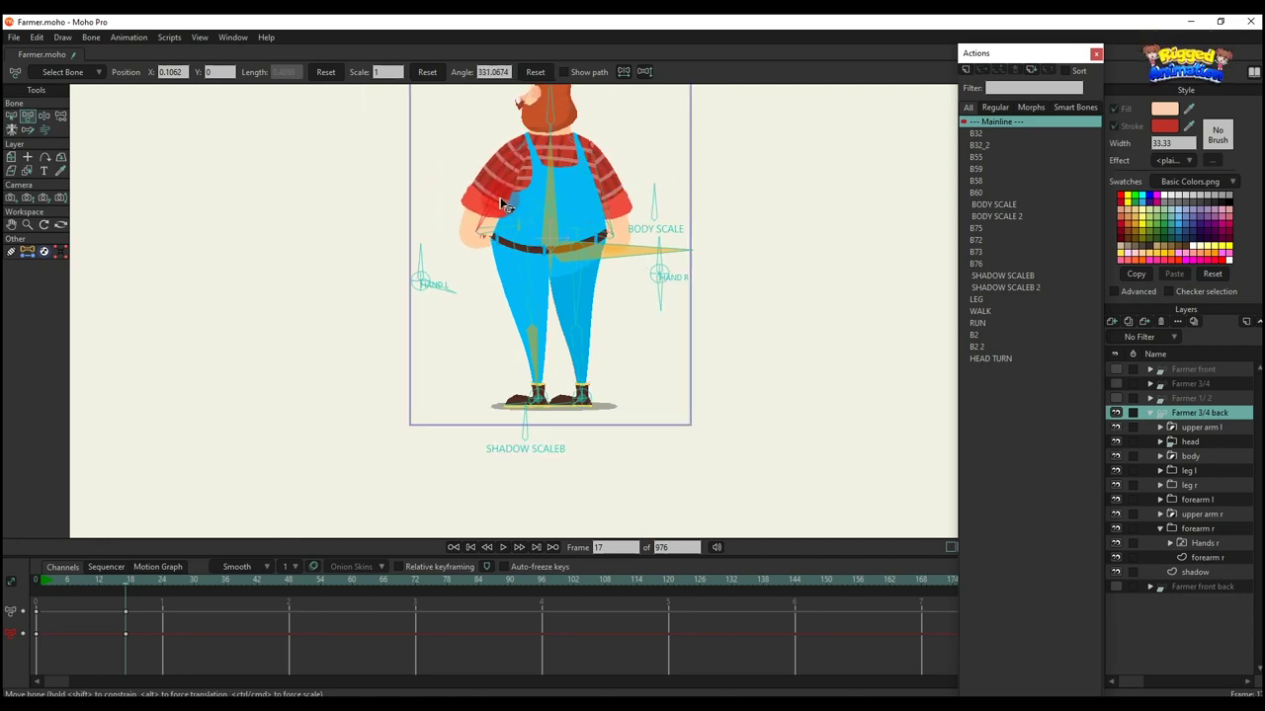
scroll(602, 200, down, 5)
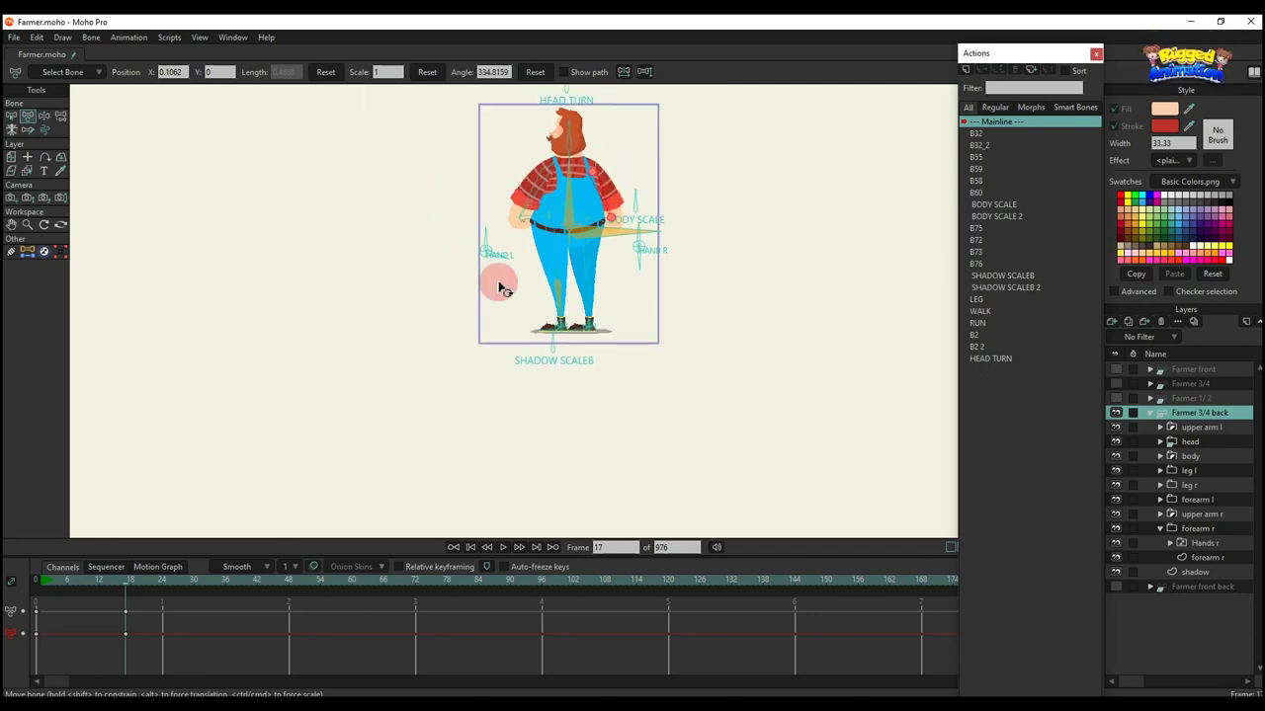
drag(137, 640, 6, 577)
key(Delete)
scroll(654, 188, up, 4)
drag(653, 185, 244, 501)
drag(204, 637, 8, 543)
key(Delete)
Lift the body and both feet off the ground at frame 17, and shrink the shadow with SHADOW SCALEB
scroll(522, 467, up, 2)
drag(507, 411, 488, 379)
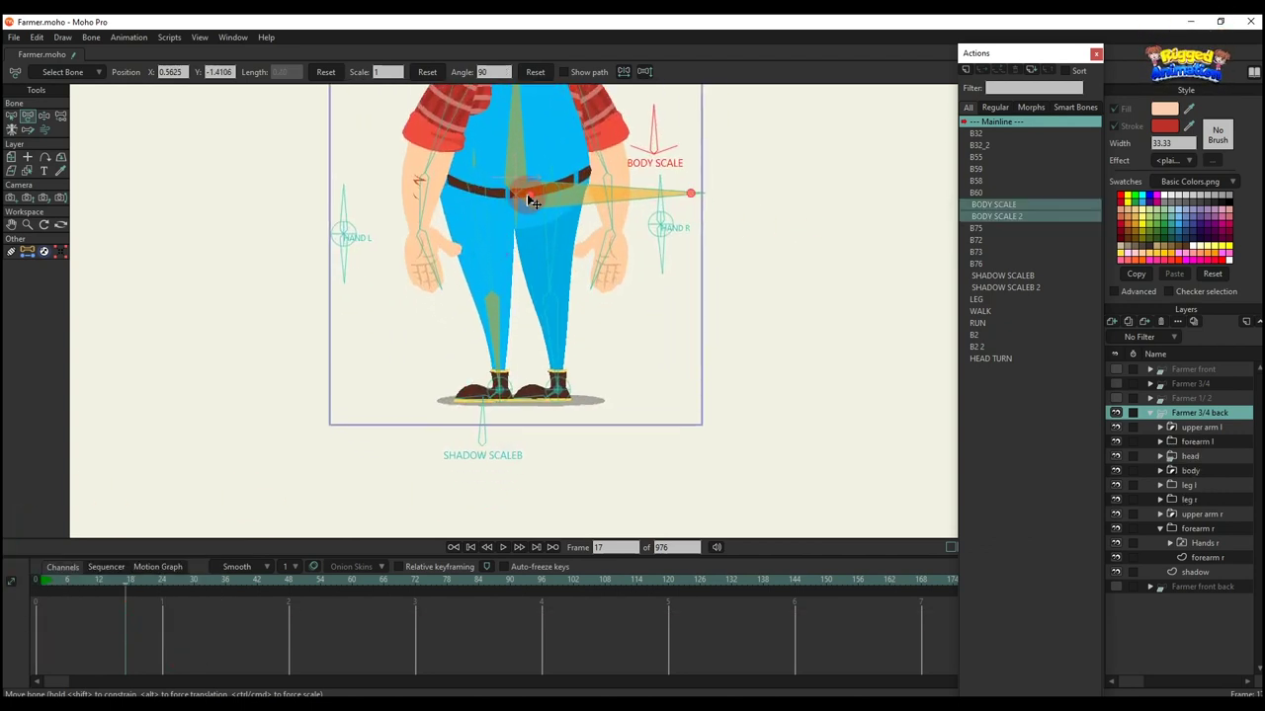
drag(528, 201, 531, 129)
drag(505, 401, 497, 355)
drag(576, 400, 539, 352)
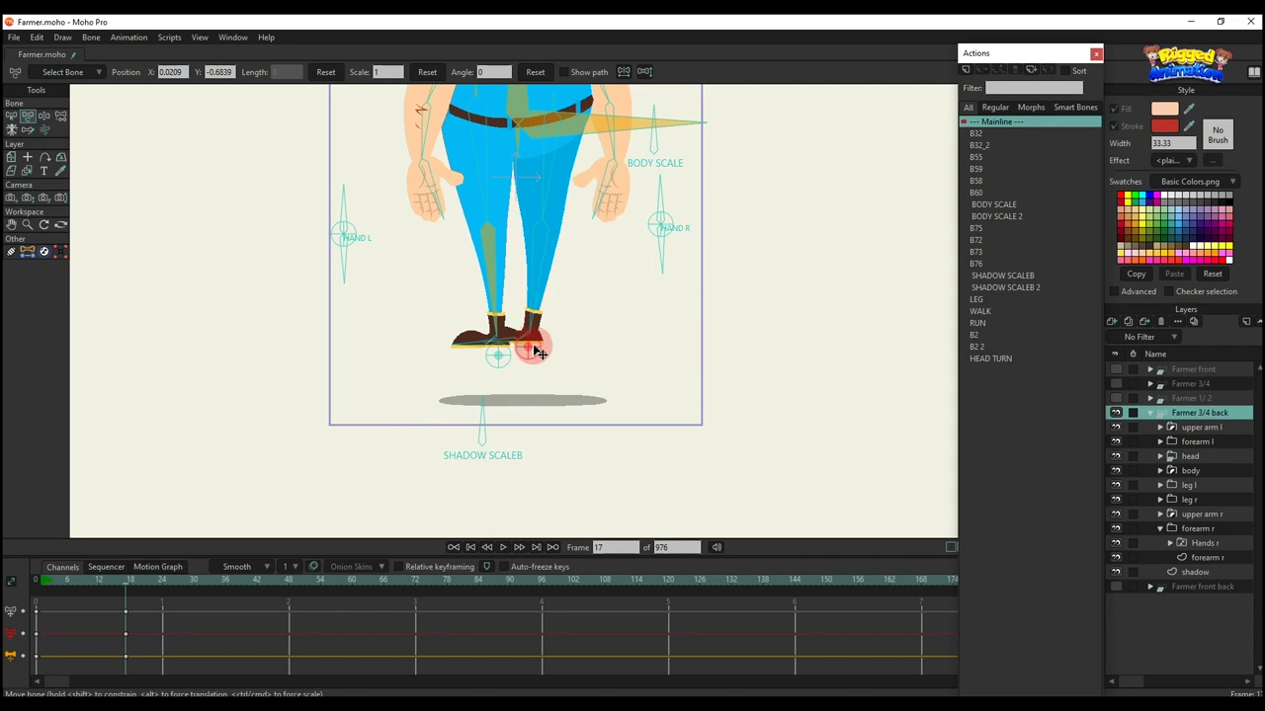
drag(484, 416, 637, 474)
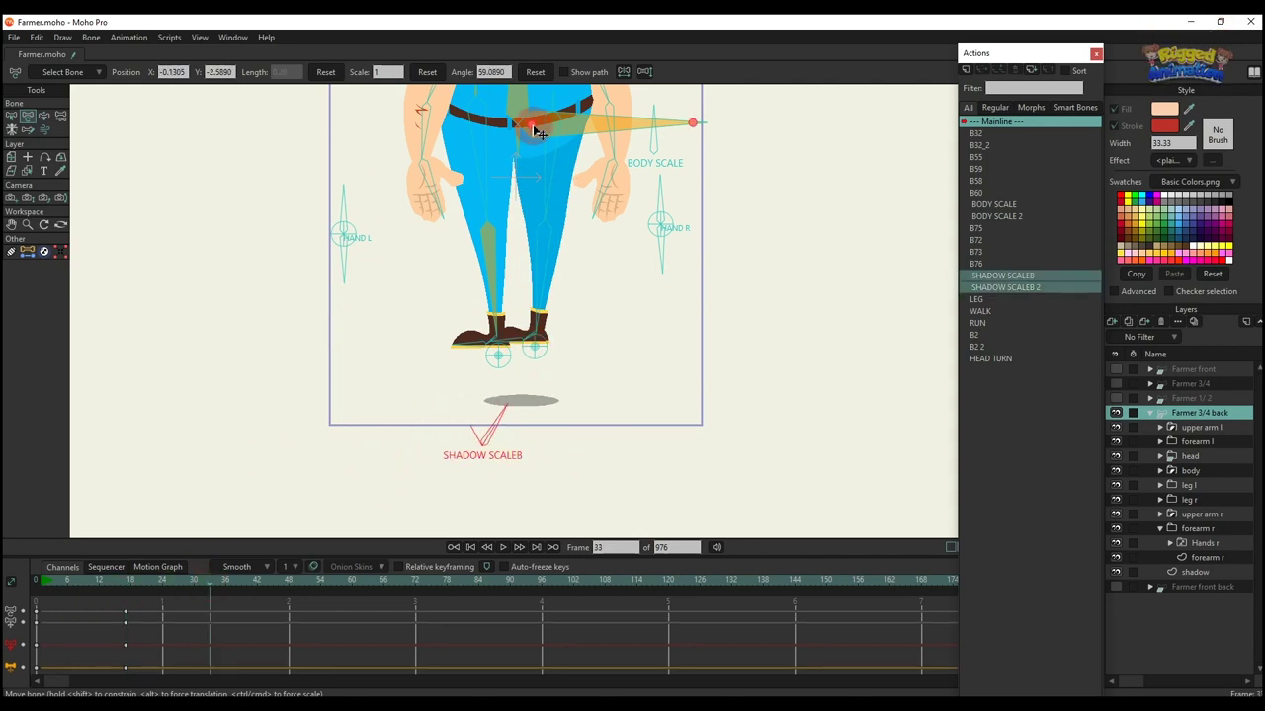
Lower the body into a wide stance with both feet grounded at frame 33, and widen the shadow with SHADOW SCALEB
drag(539, 132, 524, 202)
click(497, 357)
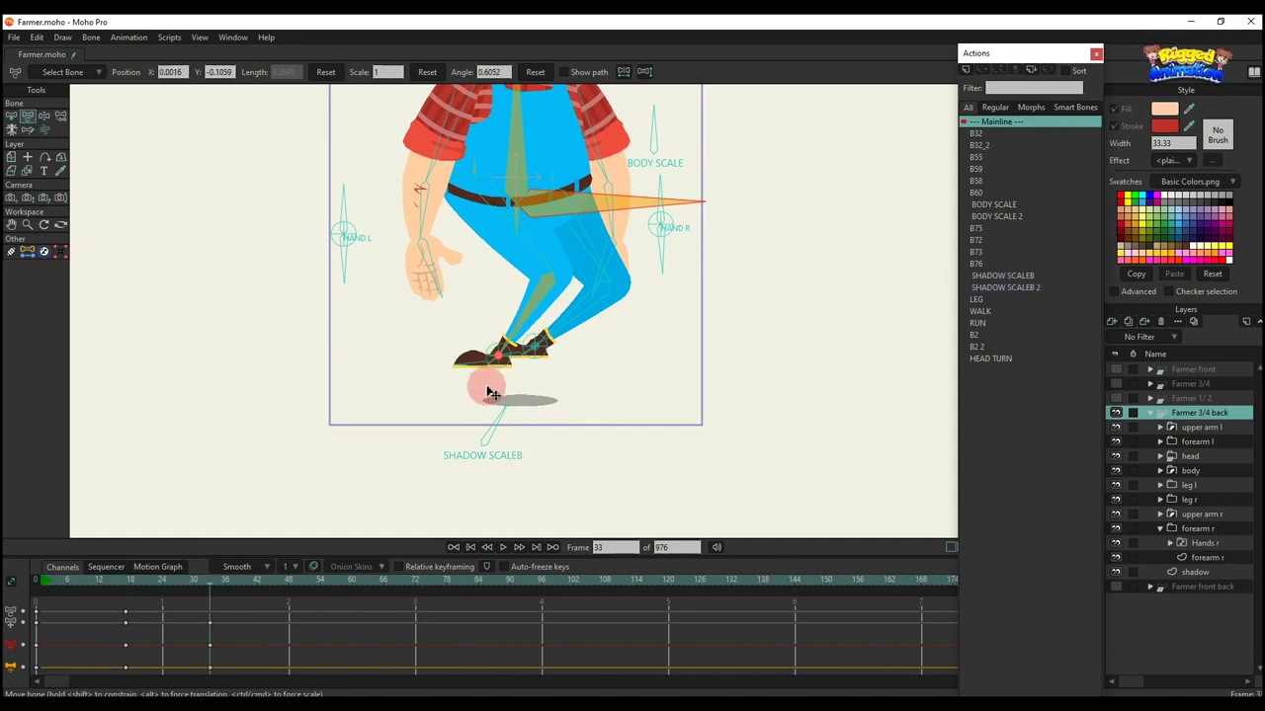
drag(498, 351, 478, 393)
drag(491, 259, 371, 261)
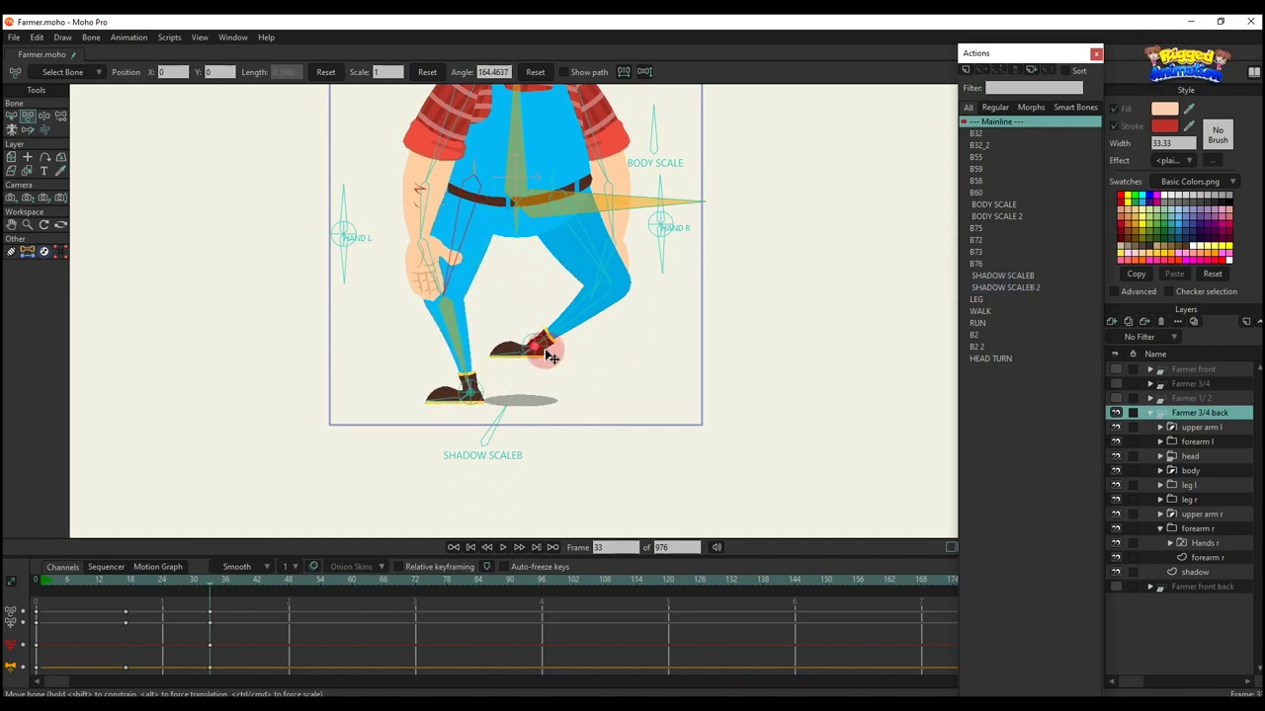
drag(551, 358, 625, 391)
click(505, 436)
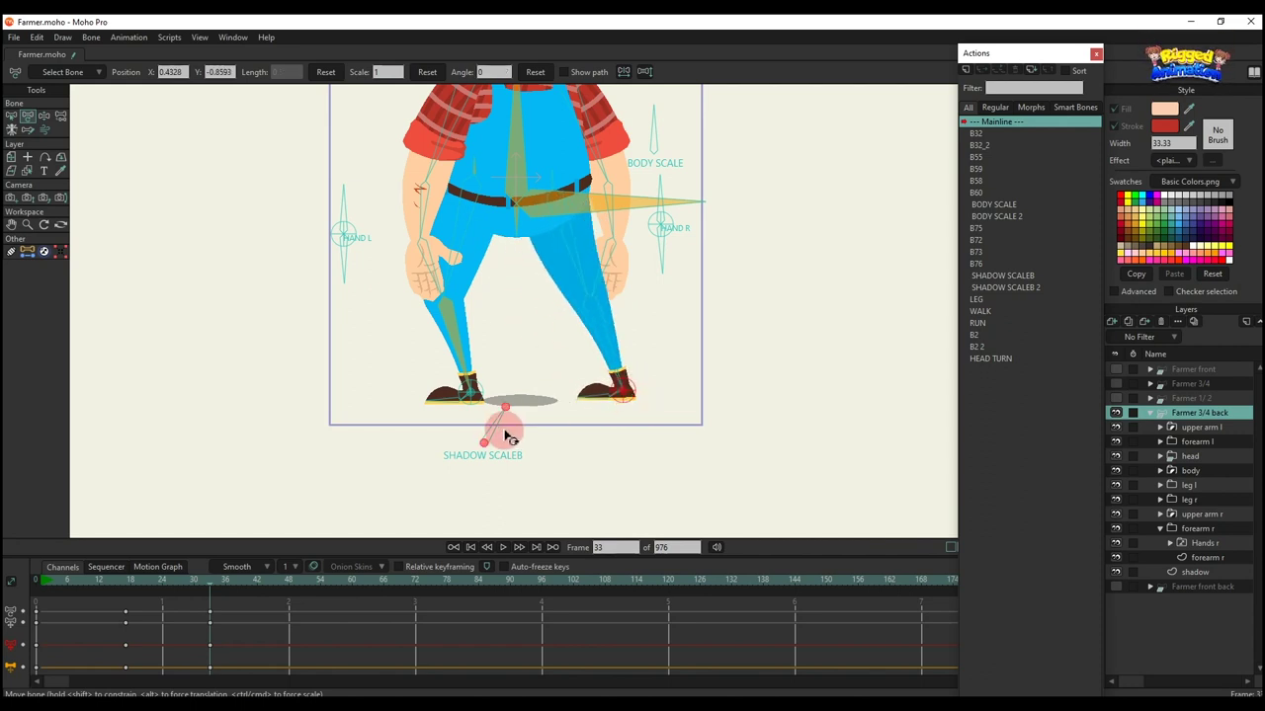
drag(505, 436, 288, 495)
Spread both arms outward from the body and rotate the B2 control bone at the hips
scroll(469, 400, down, 2)
drag(500, 375, 504, 405)
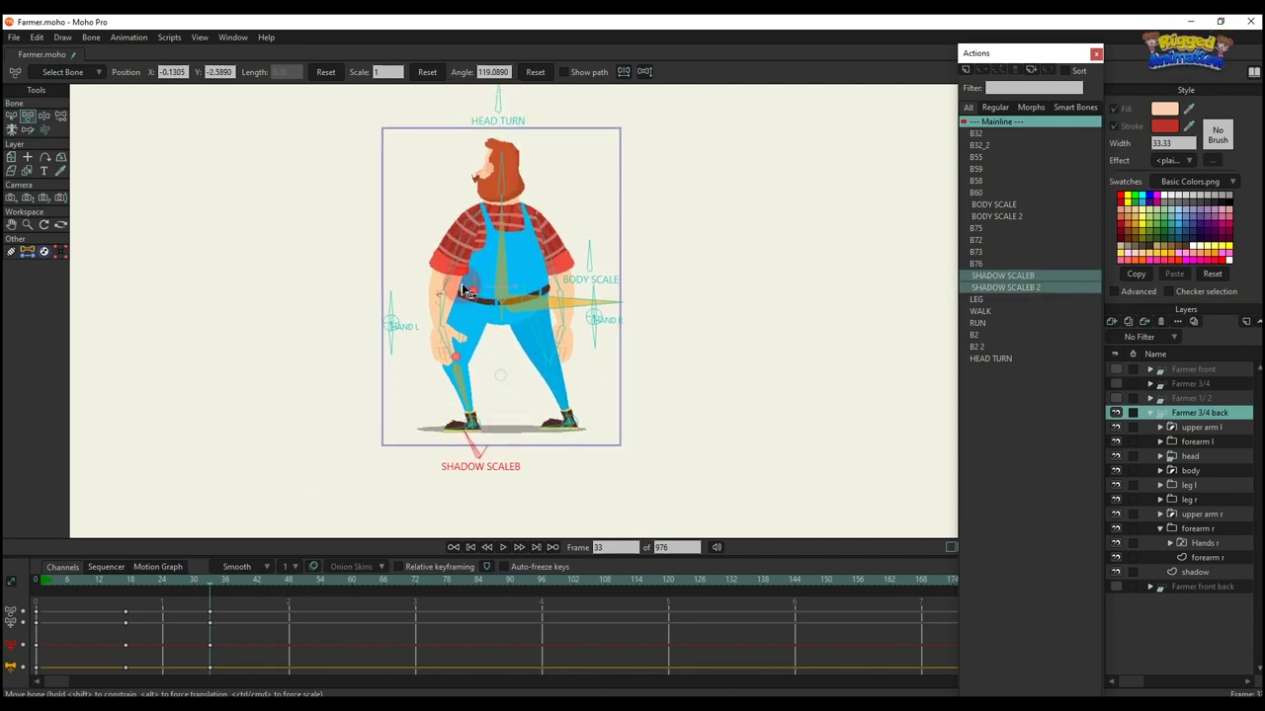
drag(449, 255, 424, 249)
drag(560, 243, 590, 240)
scroll(507, 313, up, 2)
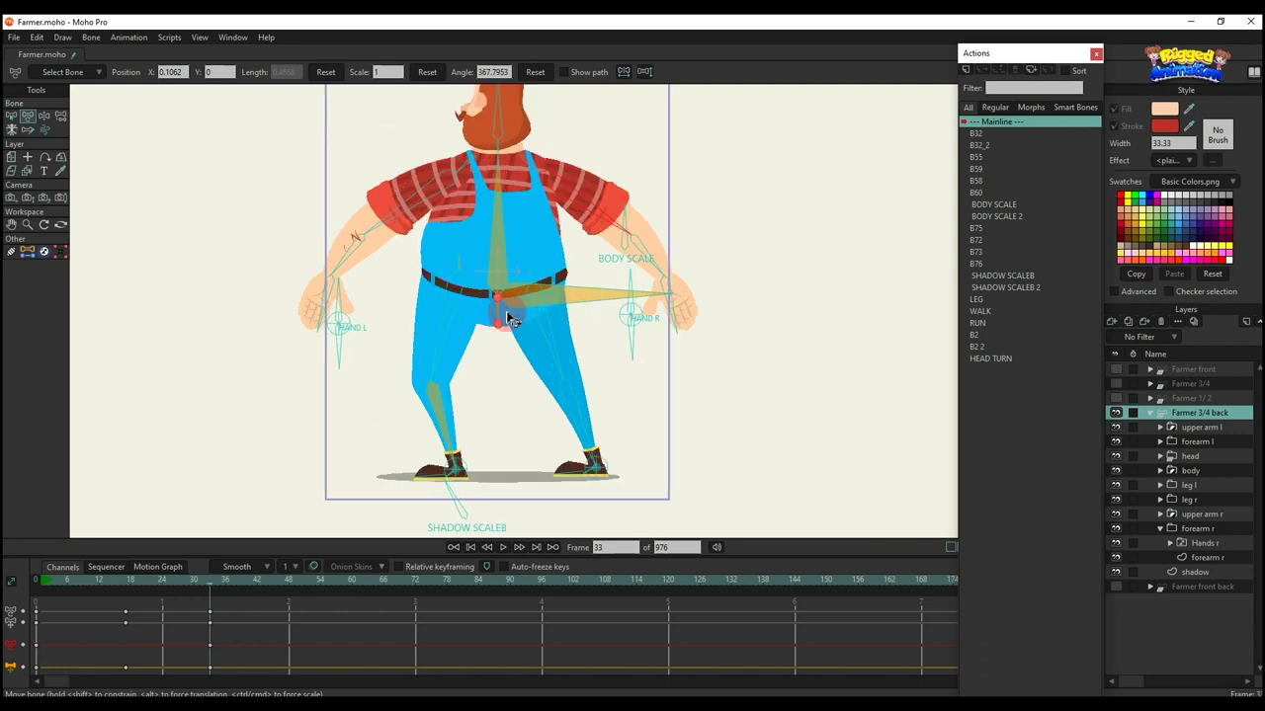
drag(507, 318, 570, 310)
Clear the 3/4 back view's pose keyframes and insert the WALK action at frame 33, playing it back
click(310, 455)
drag(281, 649, 17, 542)
key(Delete)
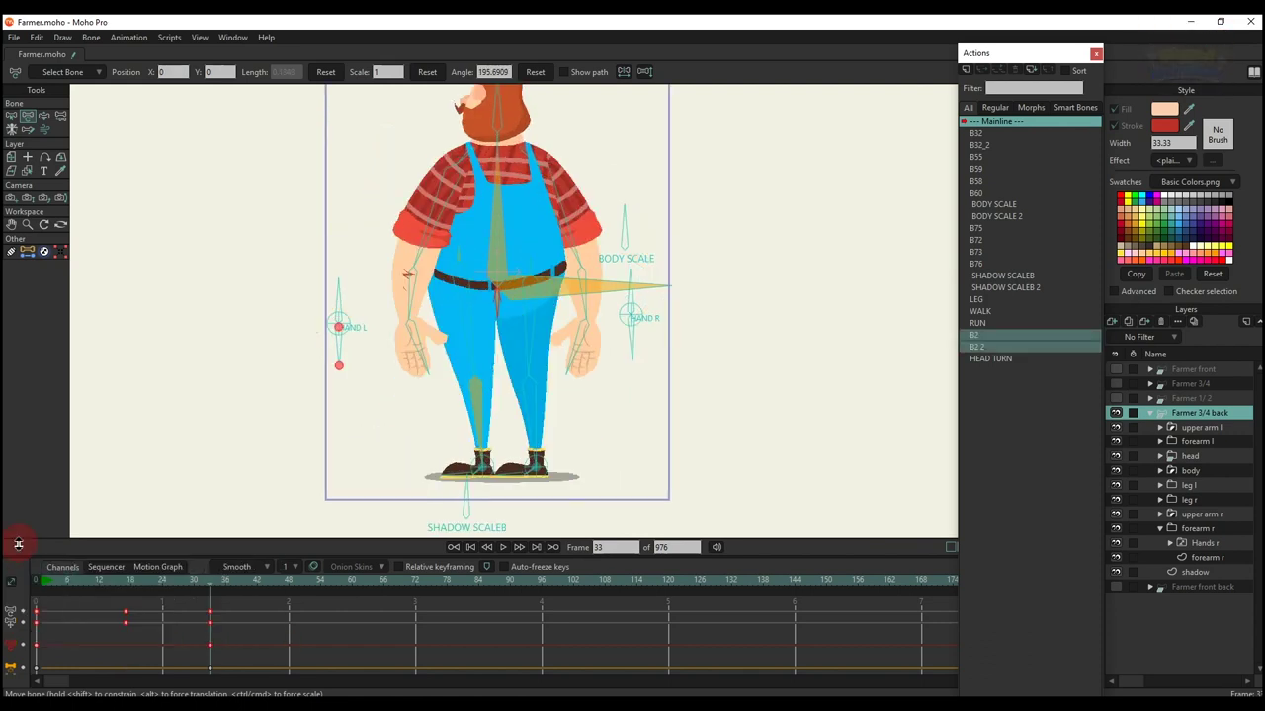
scroll(439, 347, down, 2)
drag(591, 299, 597, 314)
click(975, 312)
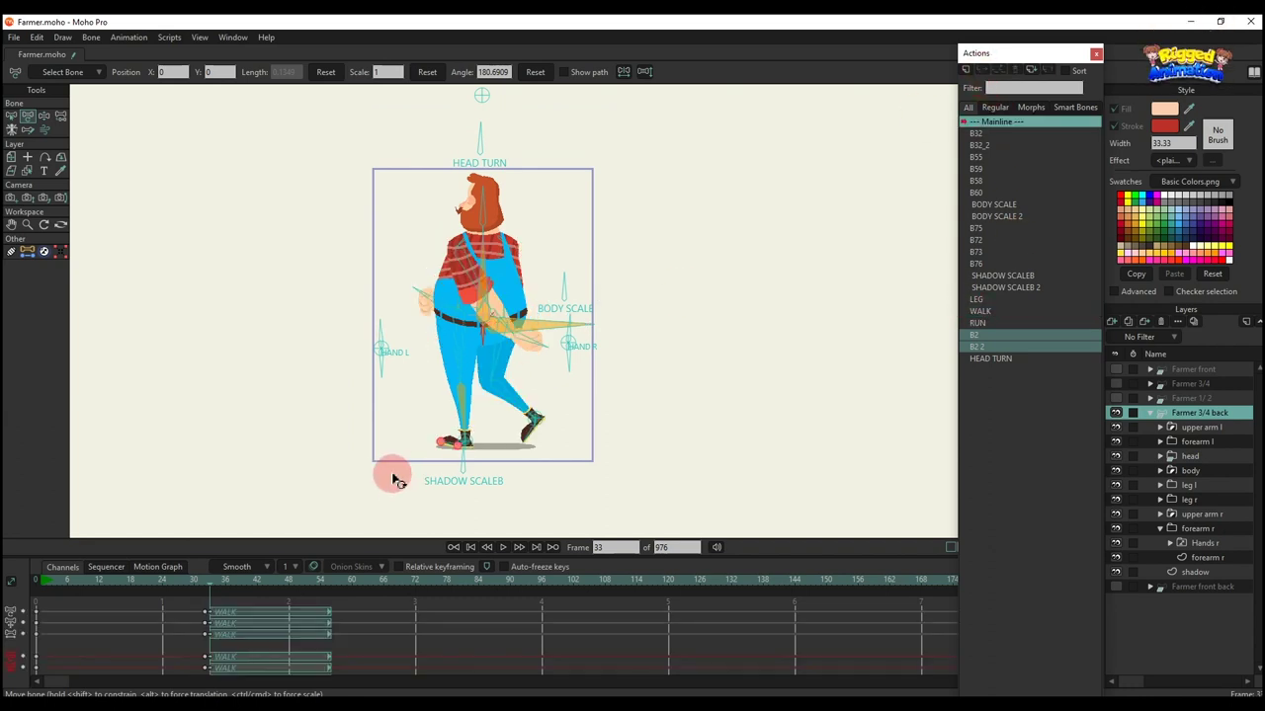
key(space)
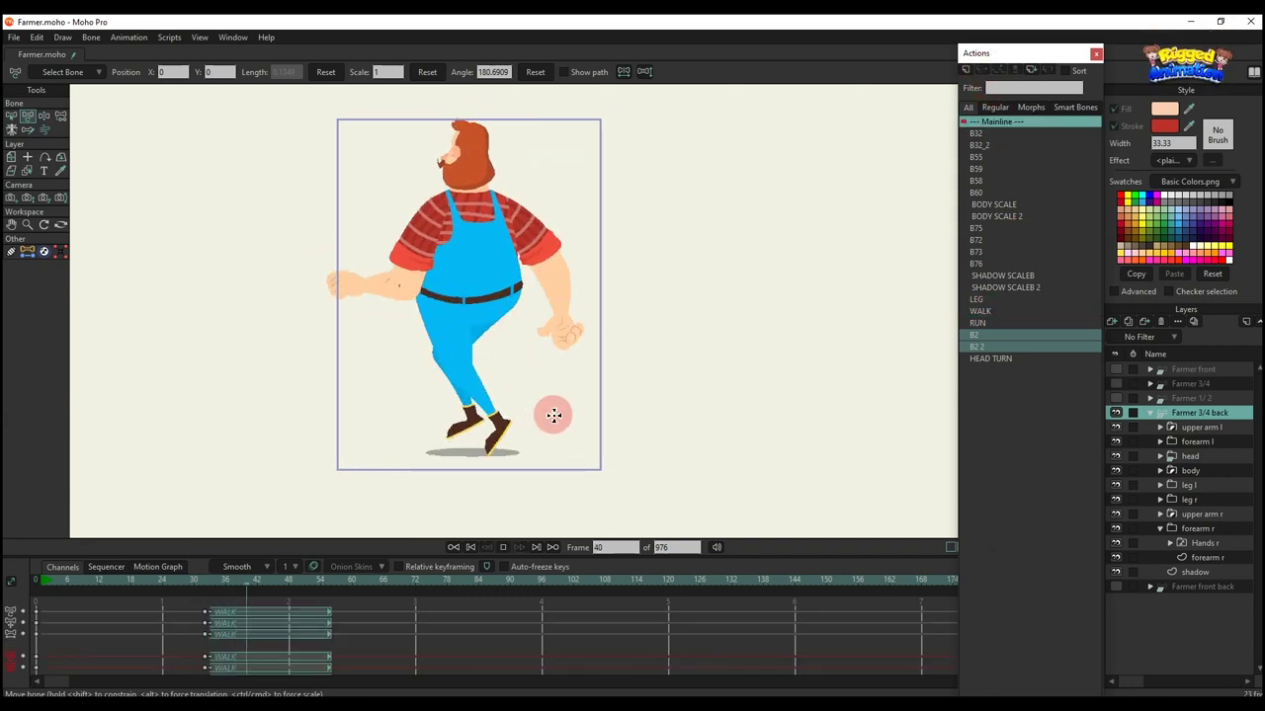
Insert the RUN action at frame 121 in the 3/4 back view's timeline and play it back
scroll(556, 410, down, 1)
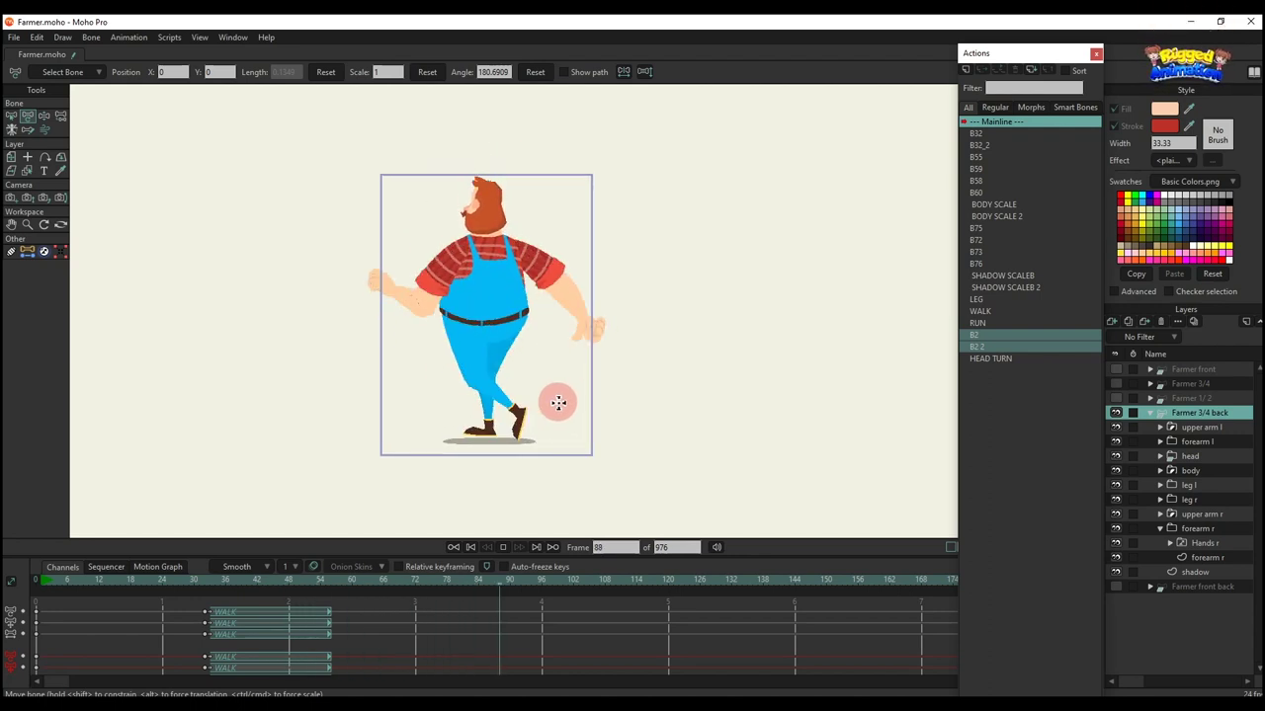
key(space)
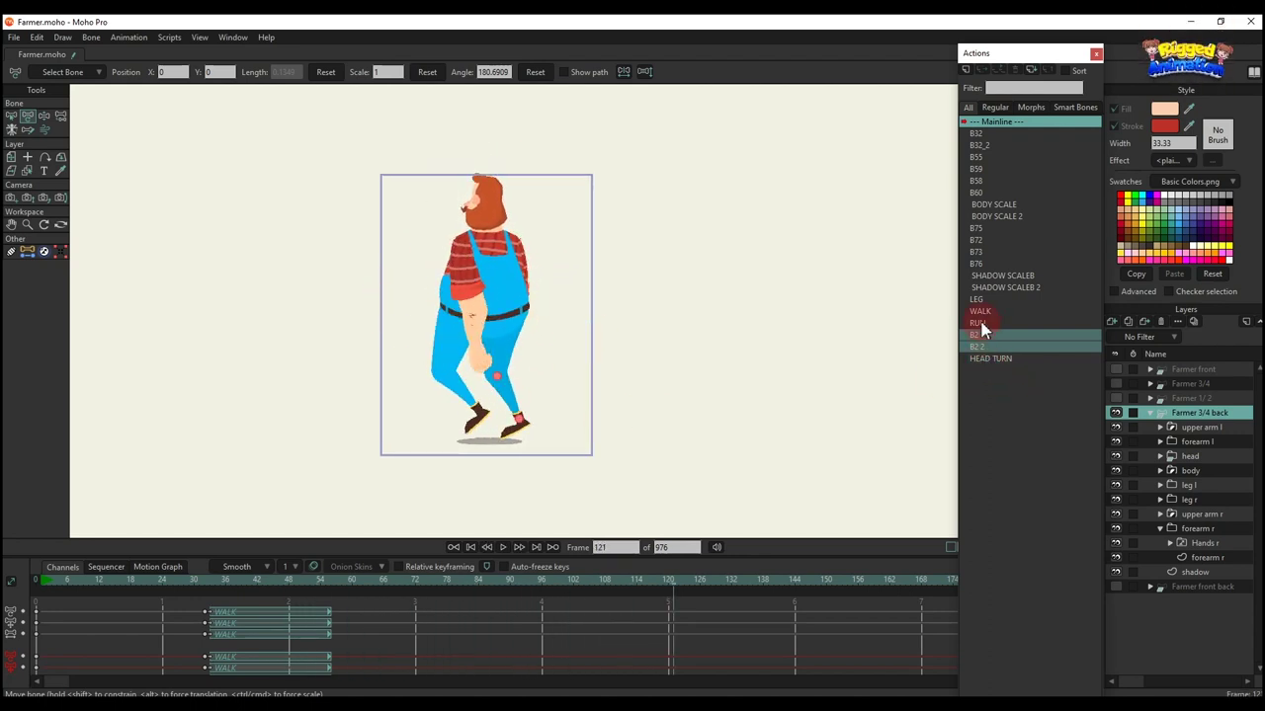
click(980, 326)
click(981, 75)
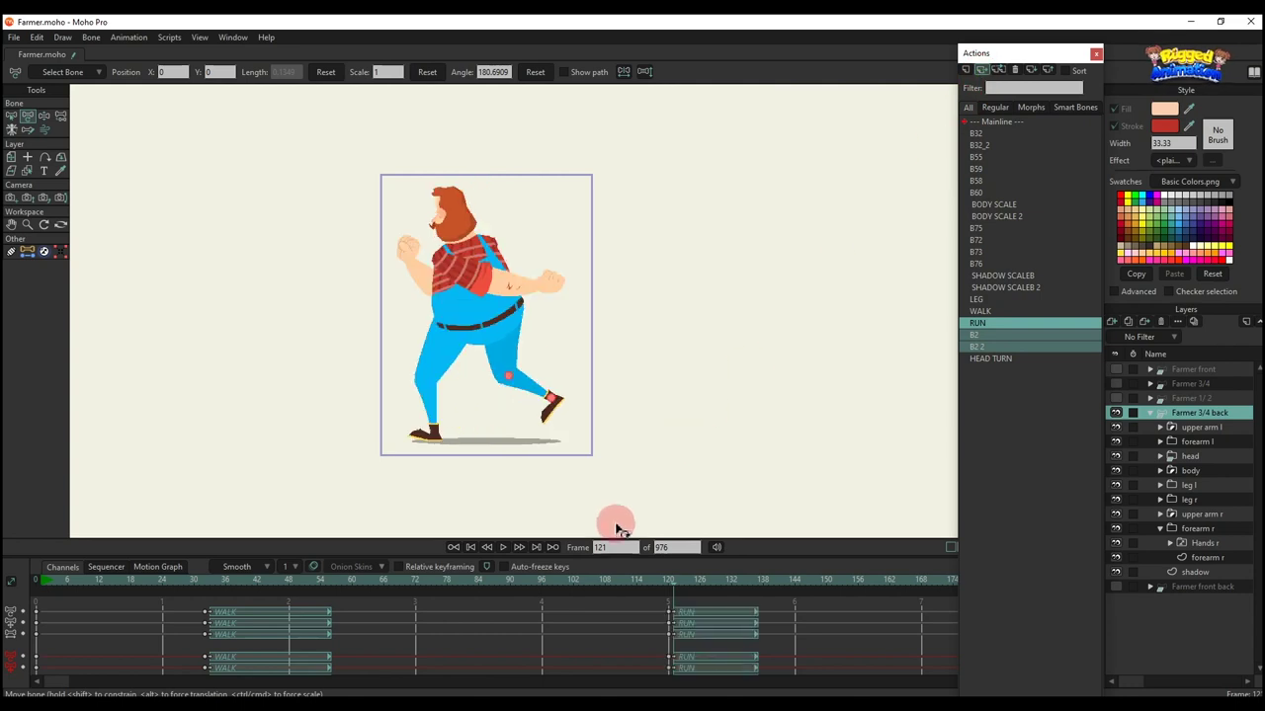
key(space)
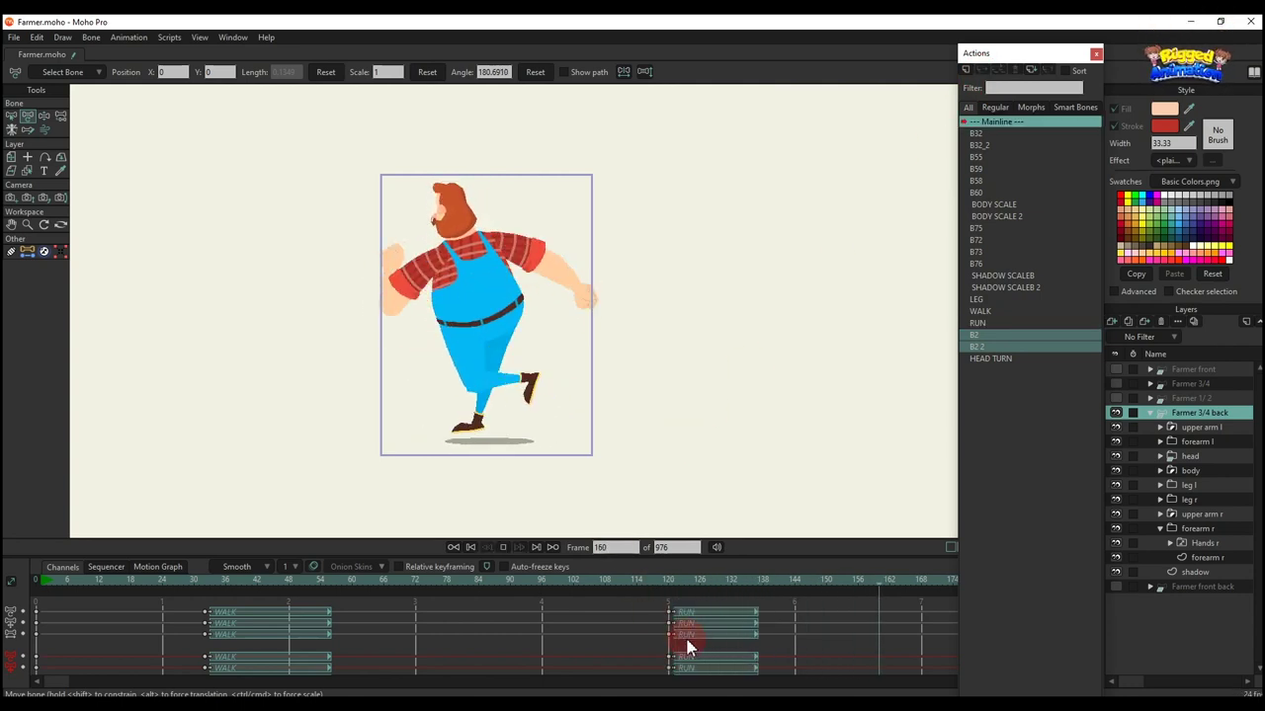
key(space)
Delete all WALK and RUN keyframes from the 3/4 back view and return to frame 4
scroll(826, 649, down, 2)
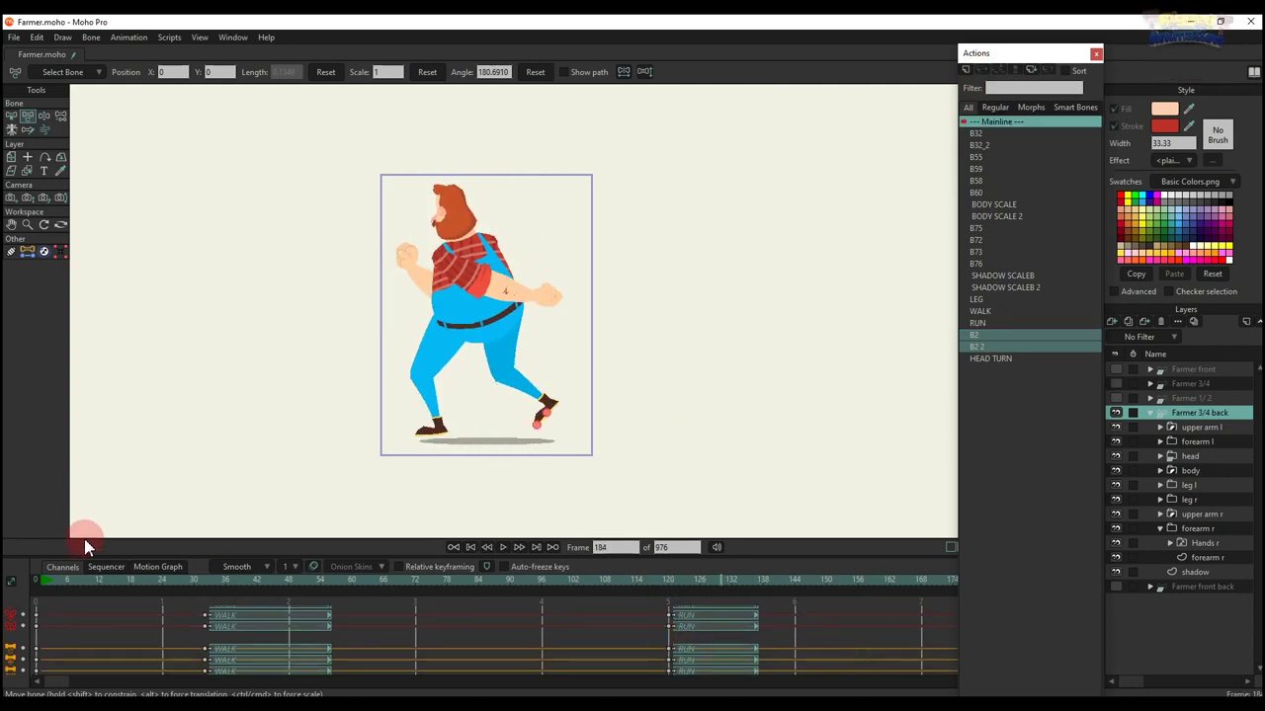
drag(862, 652, 93, 559)
drag(807, 662, 6, 525)
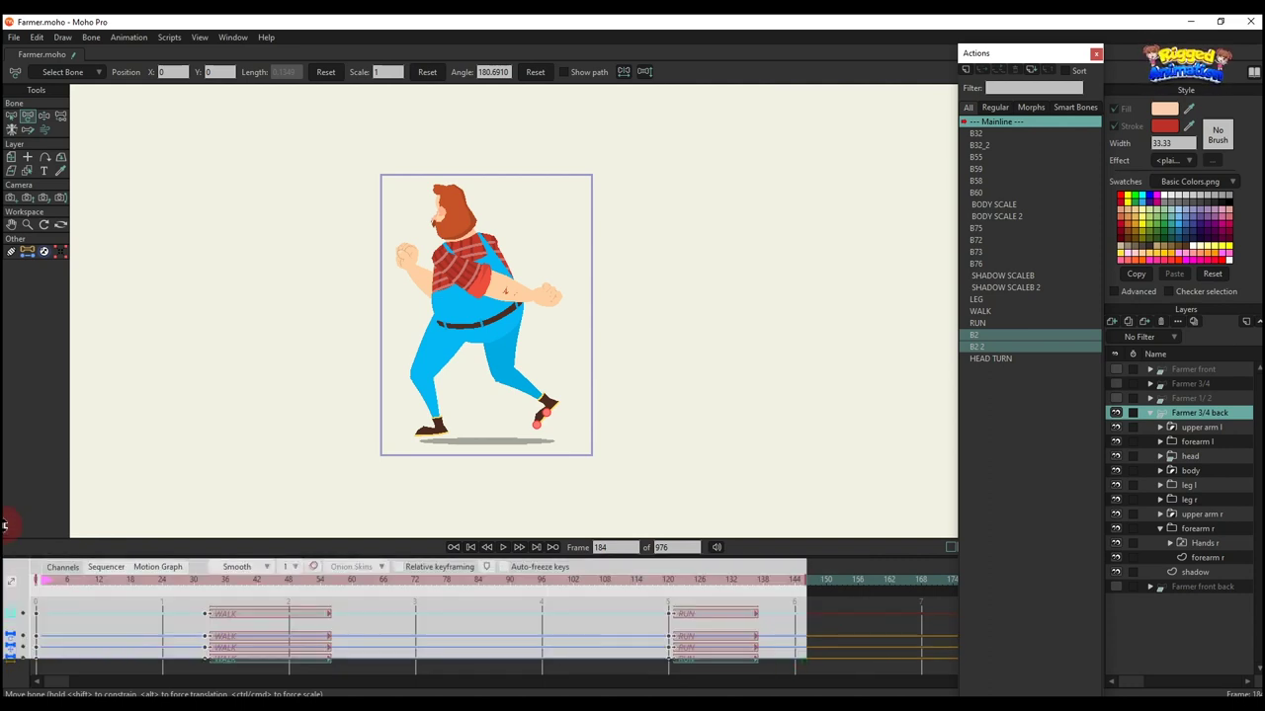
key(Delete)
click(57, 580)
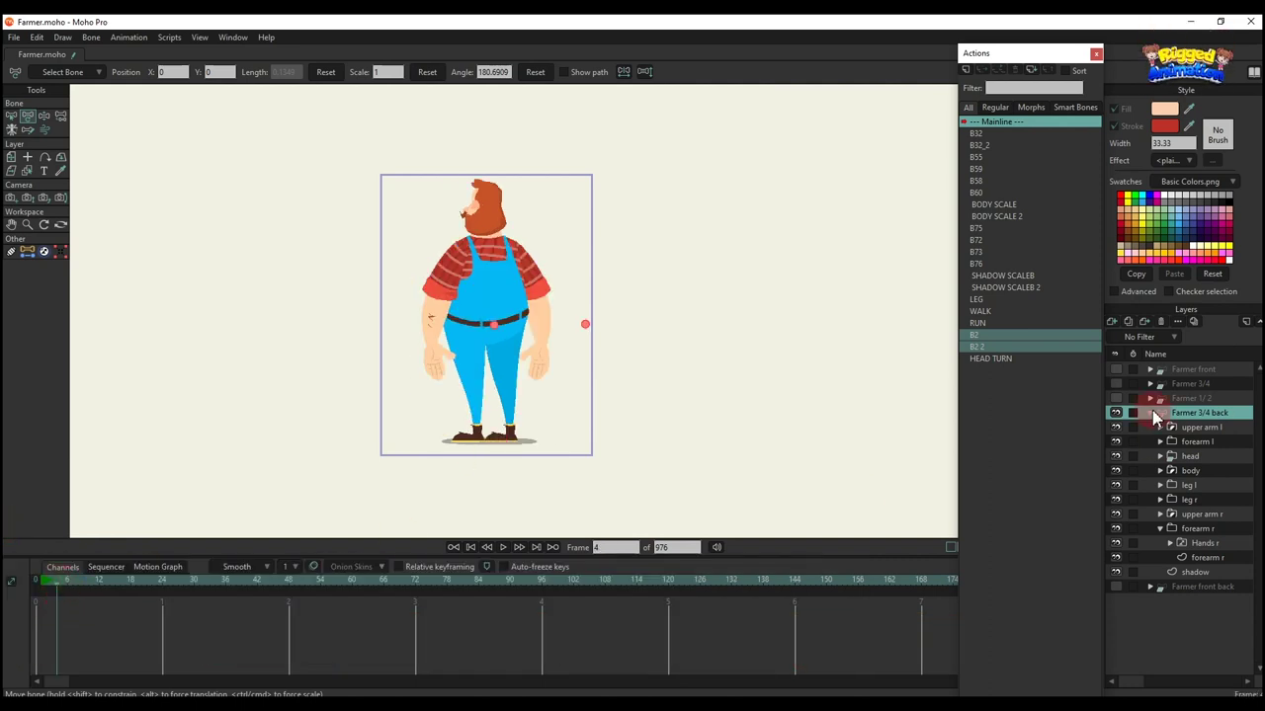
Collapse and hide the Farmer 3/4 back layer, and show and select the Farmer front back layer
click(1150, 413)
click(1115, 413)
click(1115, 427)
click(1191, 428)
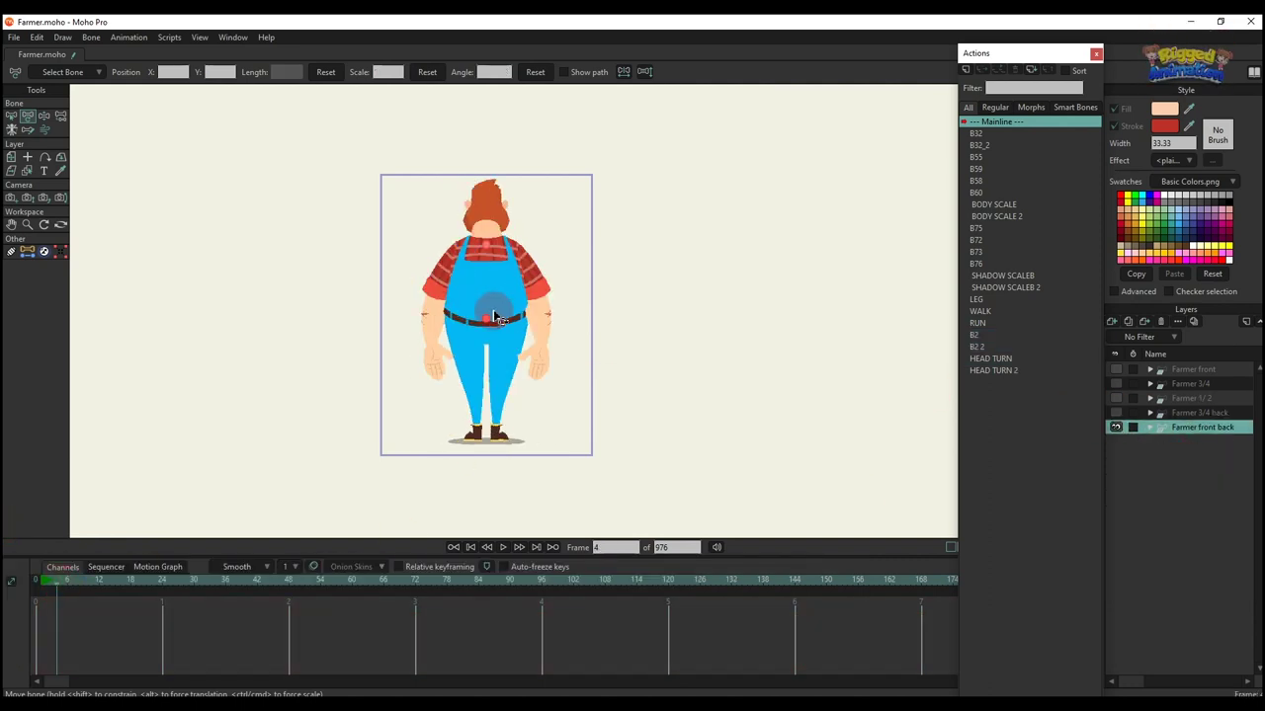
scroll(519, 309, up, 1)
click(523, 314)
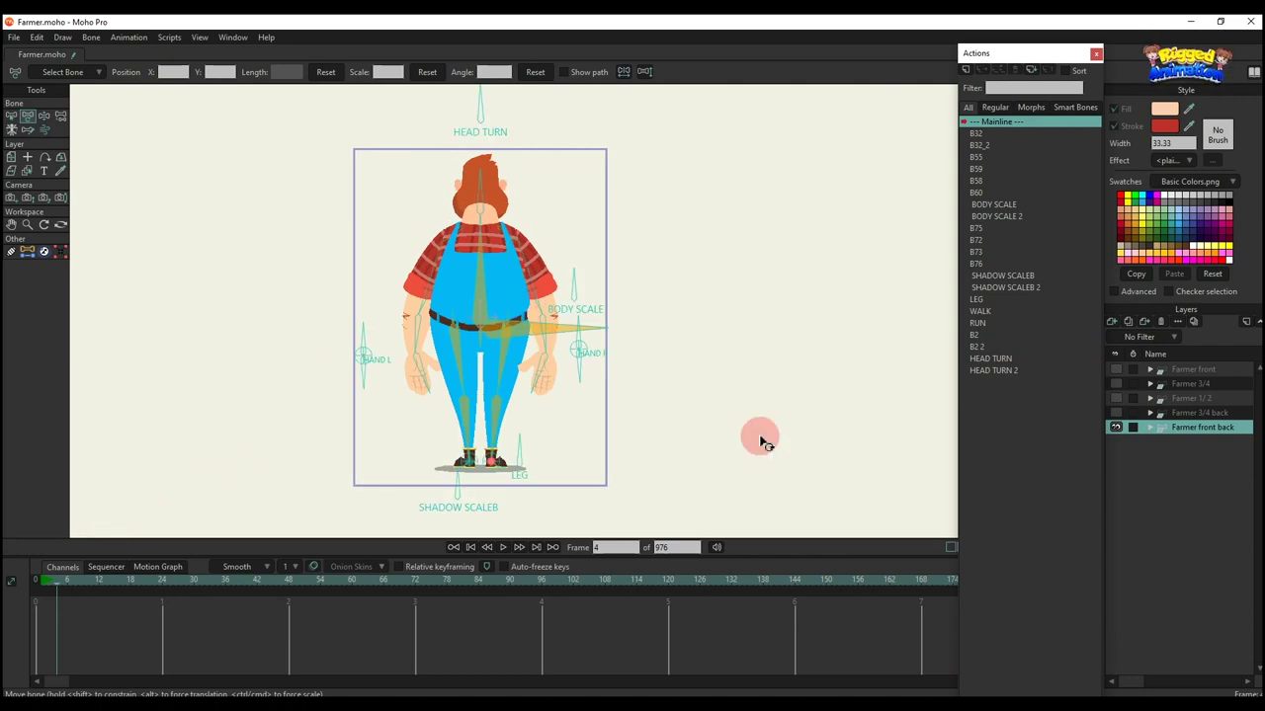
Turn the farmer's head to both sides with the HEAD TURN control bone, and delete the resulting keyframes
click(499, 127)
drag(471, 134, 588, 161)
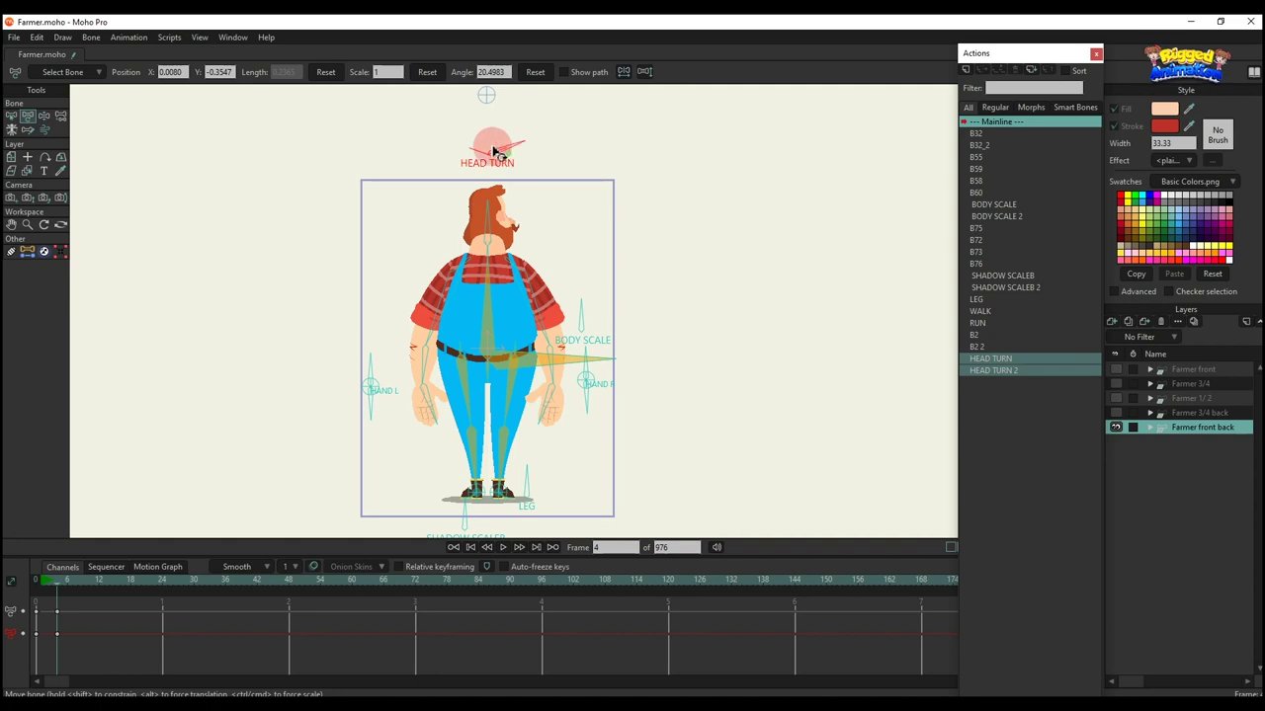
drag(493, 147, 435, 163)
drag(125, 646, 5, 543)
key(Delete)
Spread both upper arms outward from the body in the front back view, and clear the arm pose
scroll(464, 297, up, 4)
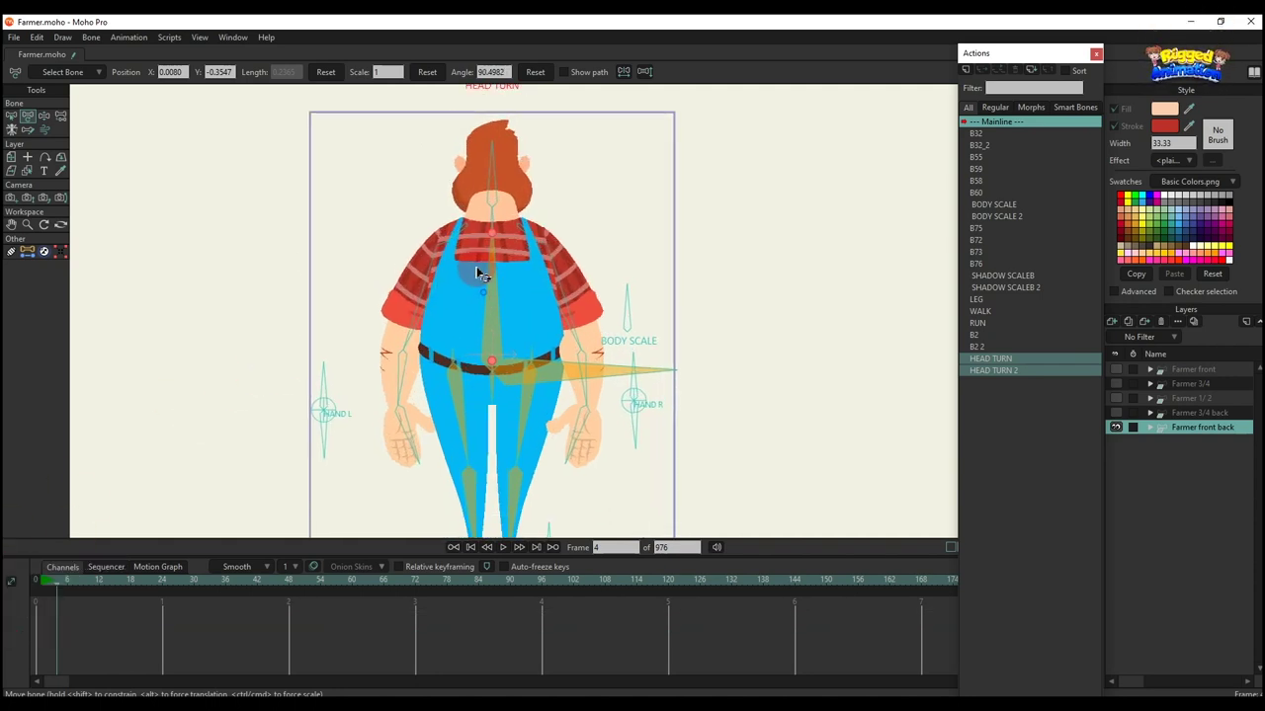
scroll(447, 235, down, 4)
scroll(445, 232, up, 5)
drag(453, 225, 431, 196)
drag(557, 225, 558, 173)
scroll(584, 217, down, 2)
scroll(547, 198, up, 2)
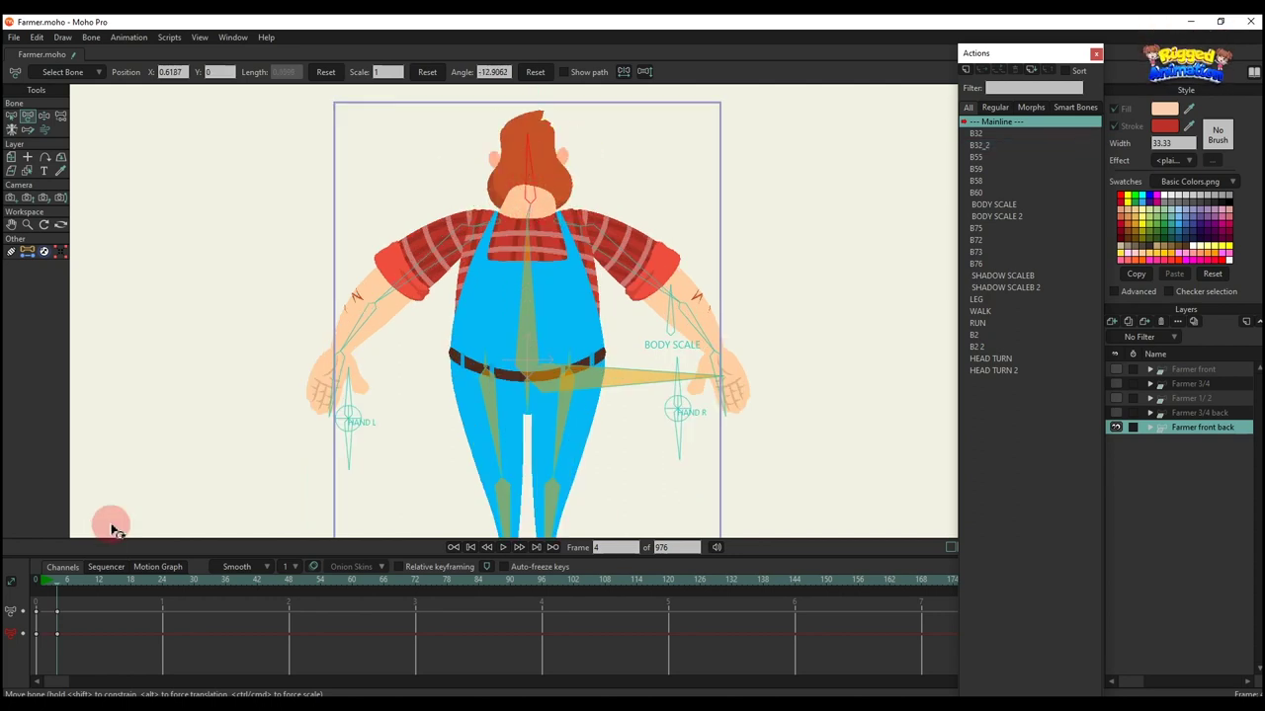
drag(518, 336, 459, 318)
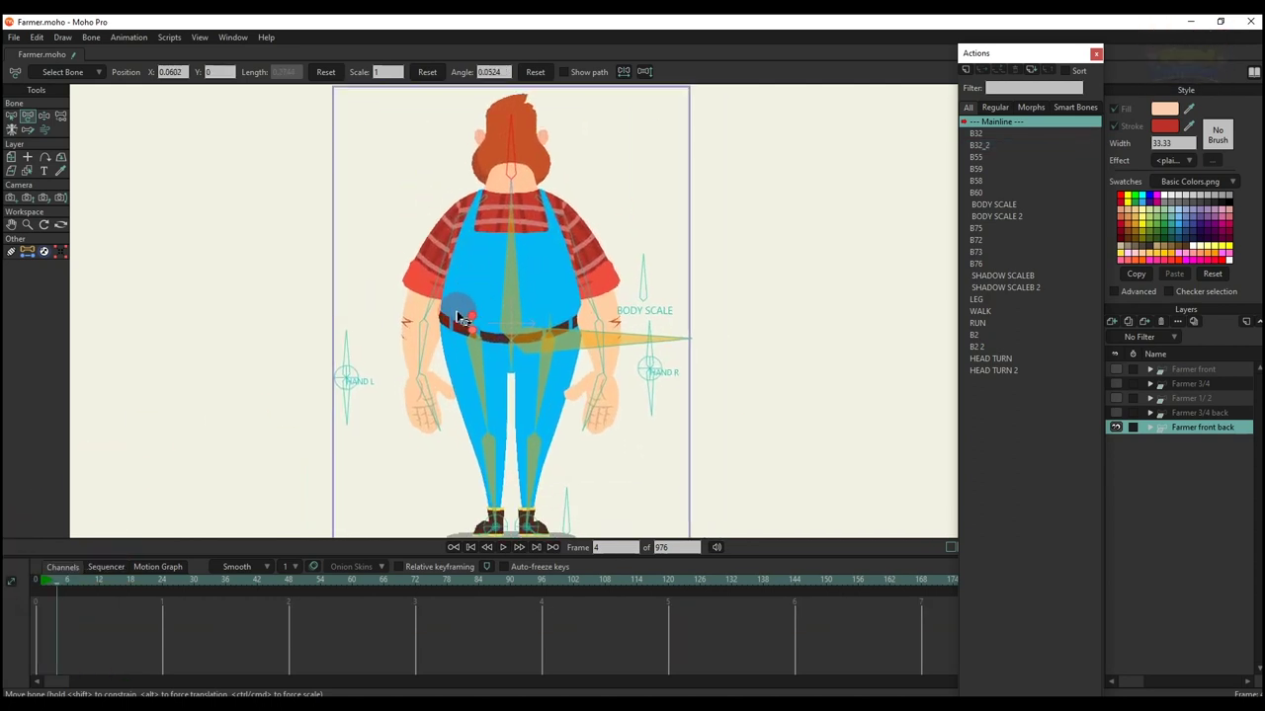
Tilt the hips with the B2 control bone at the belt, and delete the resulting keyframes
scroll(461, 318, up, 2)
drag(528, 367, 466, 287)
drag(554, 328, 499, 292)
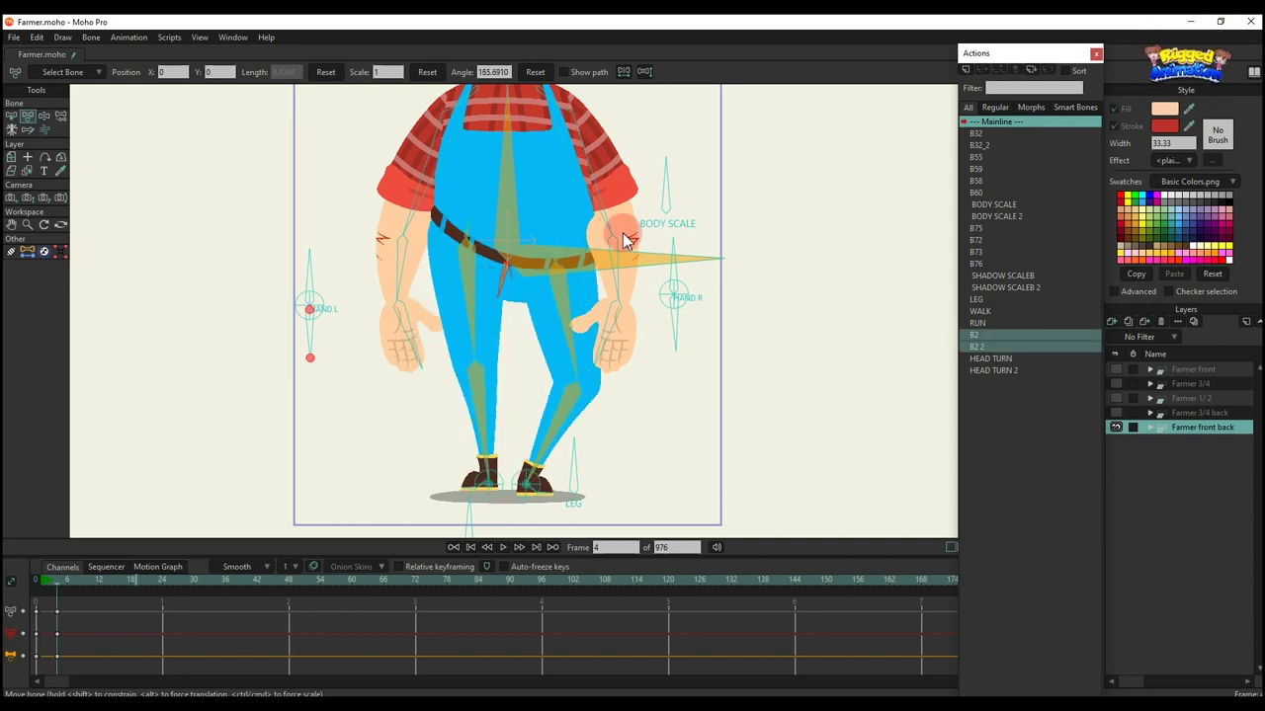
drag(69, 666, 12, 561)
key(Delete)
Spread both arms outward from the body and turn the hands inward with the HAND L and HAND R controls
drag(435, 180, 400, 182)
drag(593, 161, 650, 158)
scroll(310, 261, up, 2)
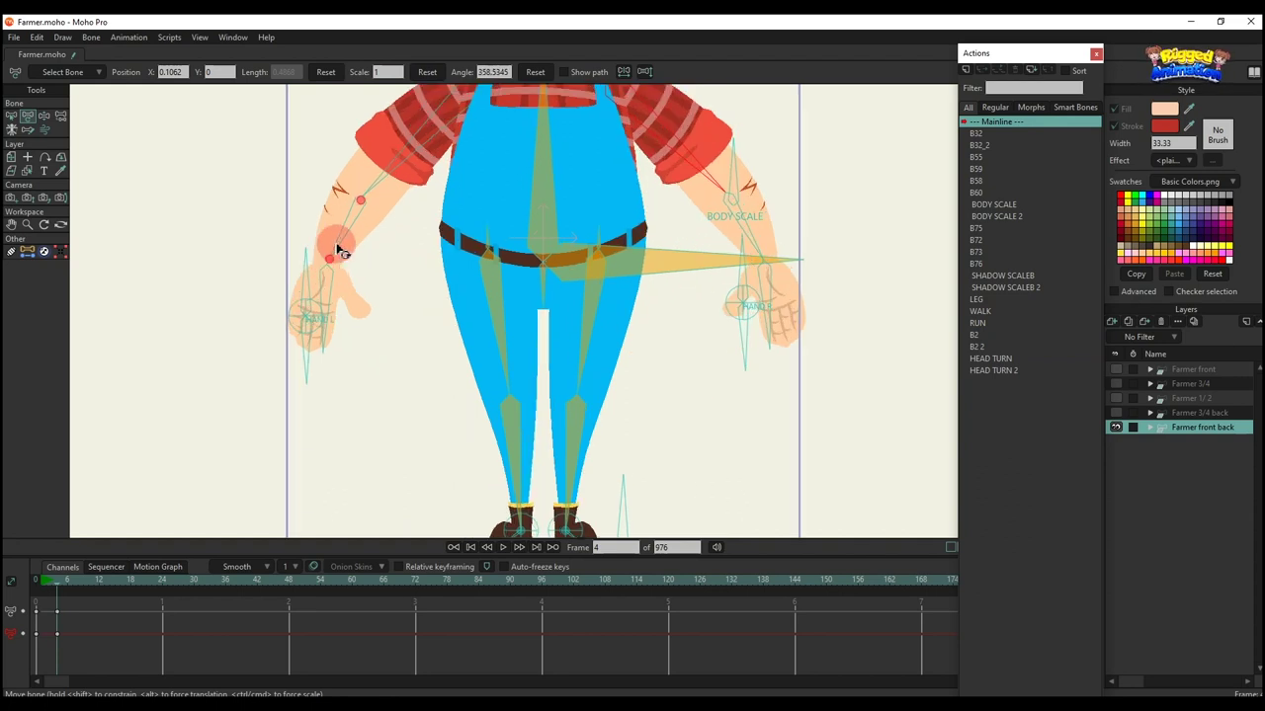
drag(743, 233, 801, 310)
click(274, 299)
drag(303, 275, 204, 363)
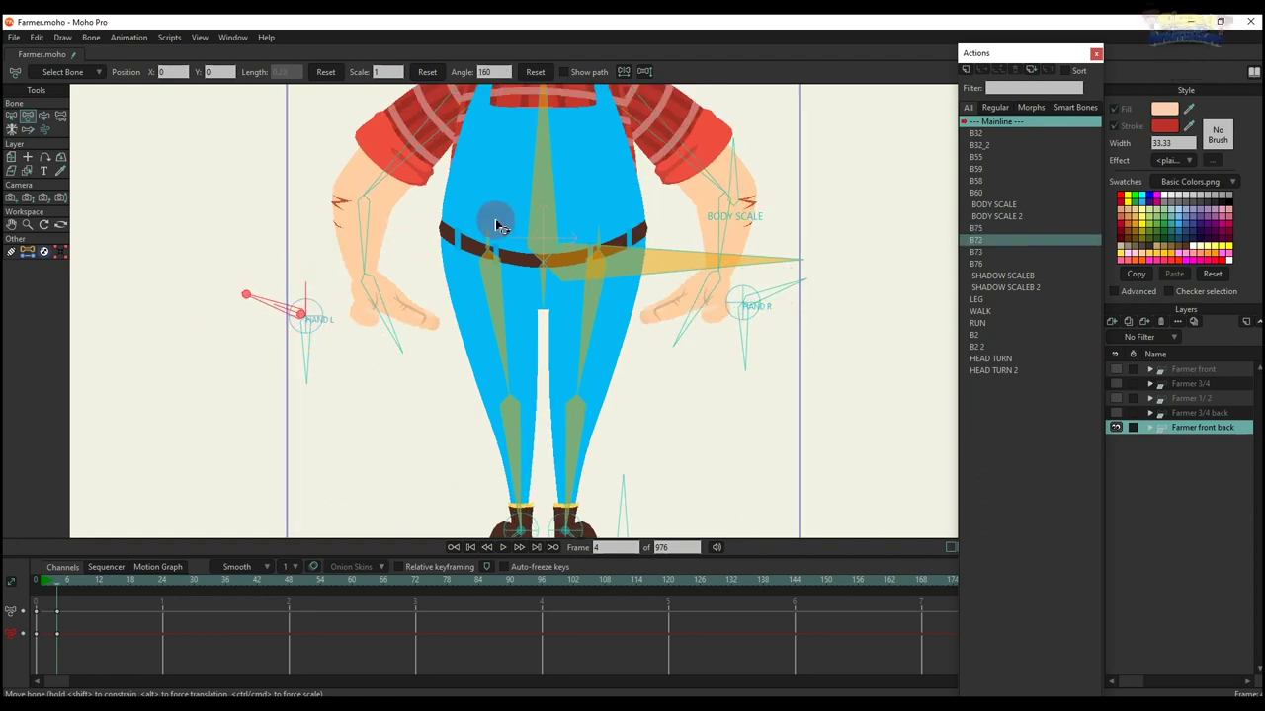
Raise the upper arms and bend both forearms inward to rest the hands on the hips
scroll(499, 221, down, 3)
drag(620, 168, 601, 211)
scroll(654, 186, up, 1)
drag(340, 295, 404, 277)
drag(596, 290, 573, 267)
mouse_move(403, 237)
mouse_down()
mouse_move(407, 249)
mouse_move(383, 235)
mouse_up()
drag(561, 229, 595, 208)
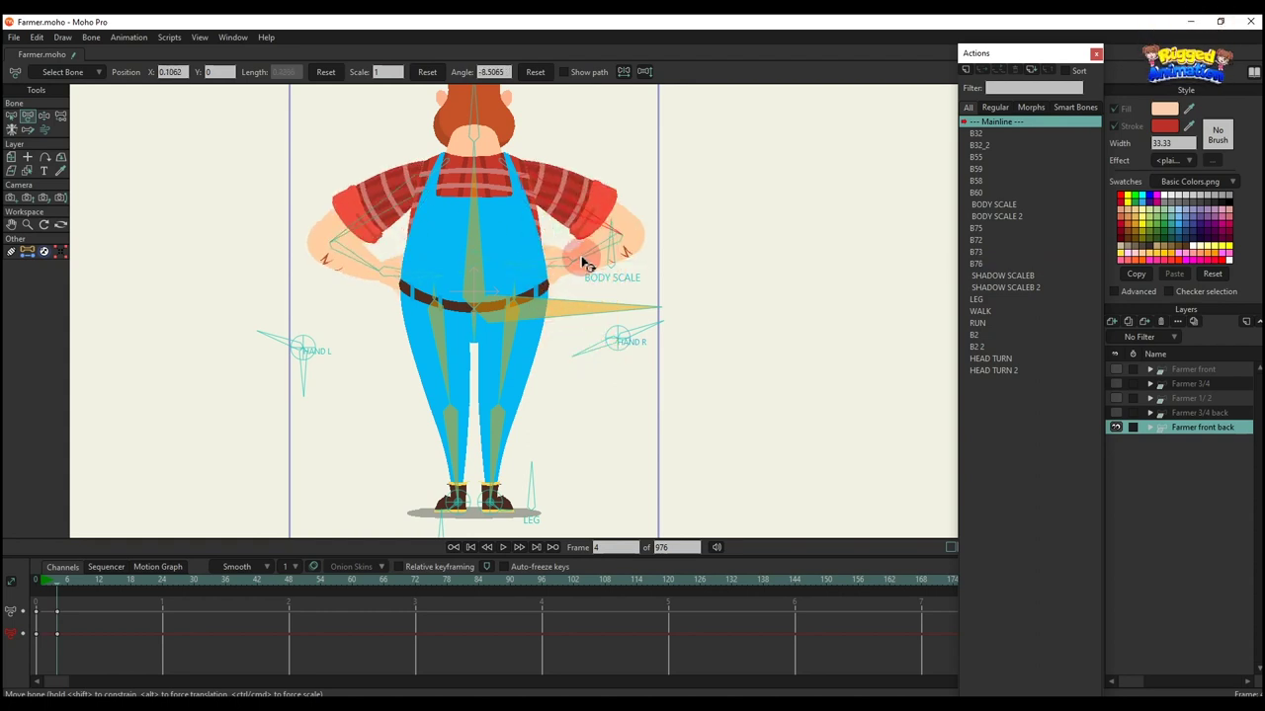
Fold both forearms across the lower back with the hands together at the waist, and delete the pose keyframes
drag(582, 258, 611, 282)
drag(366, 263, 339, 314)
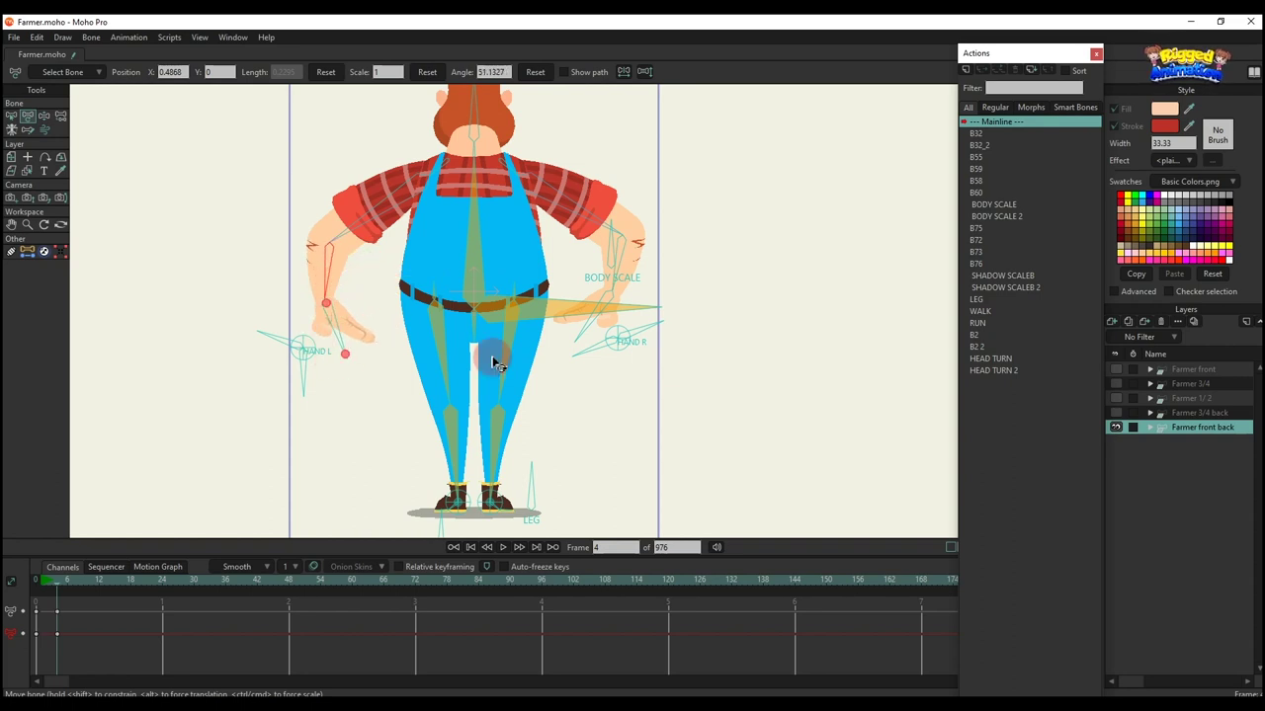
drag(635, 366, 578, 246)
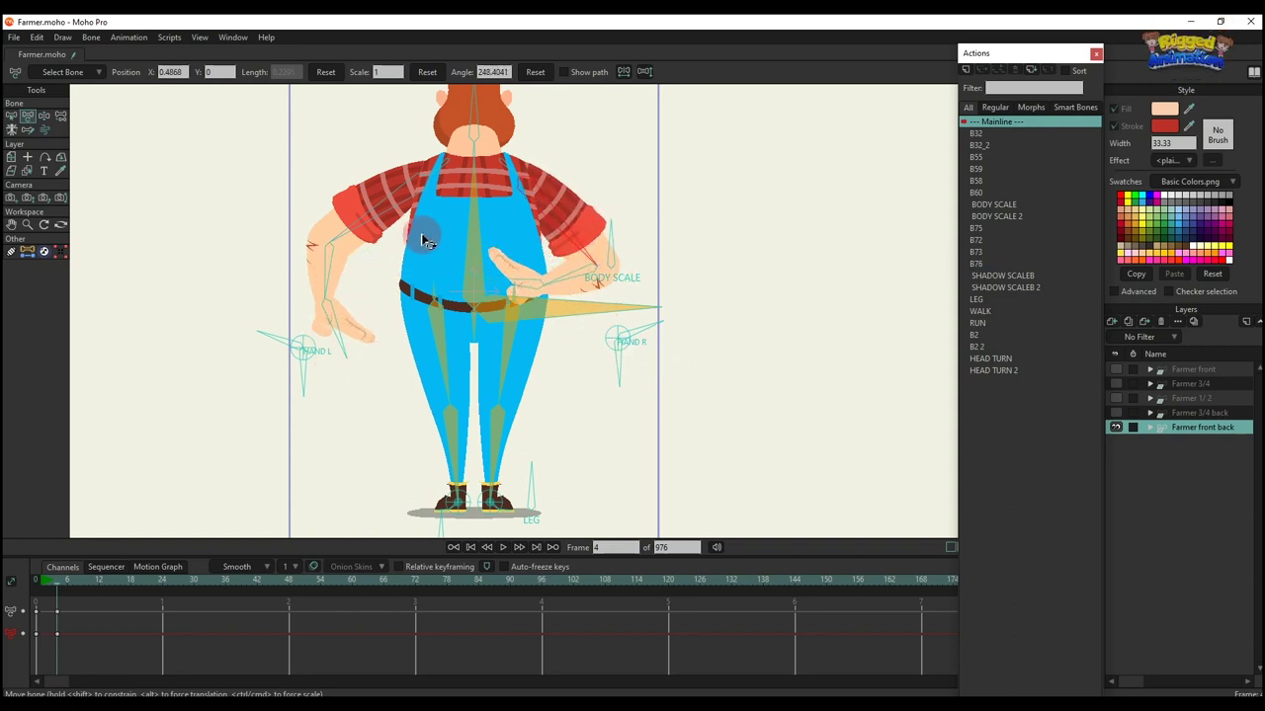
drag(383, 225, 386, 356)
drag(348, 314, 413, 255)
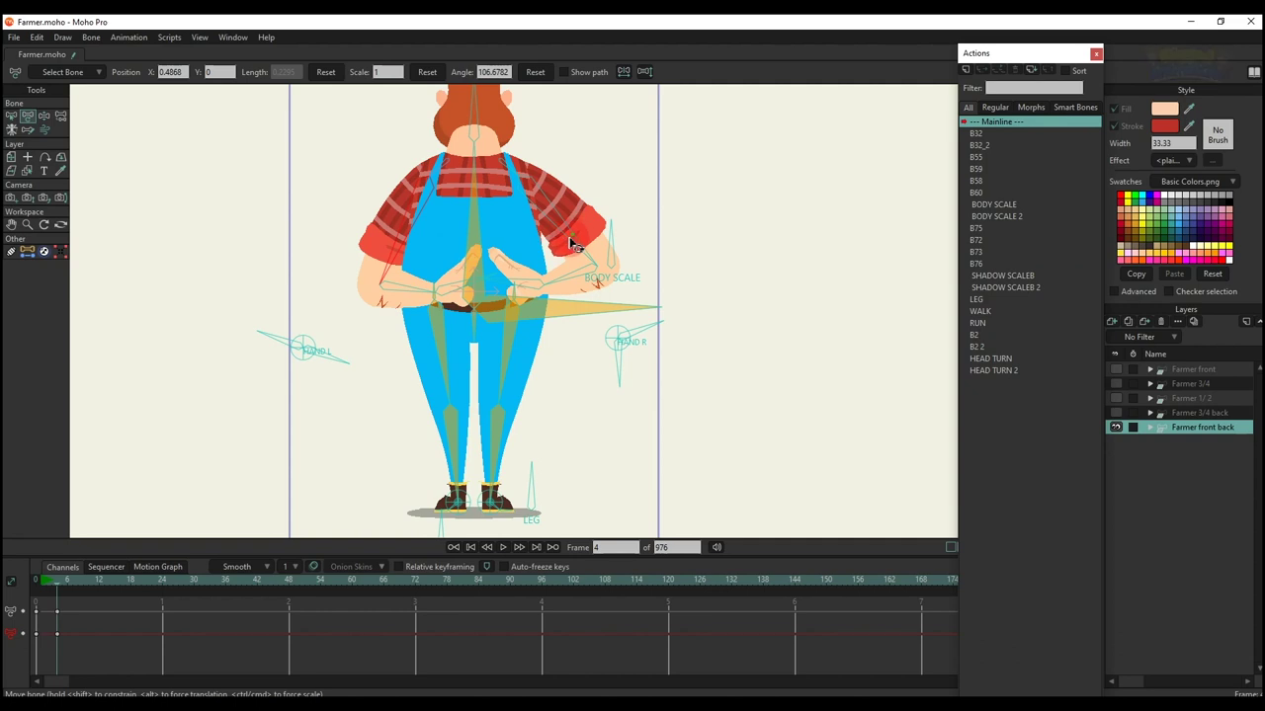
key(ctrl+z)
scroll(546, 249, down, 2)
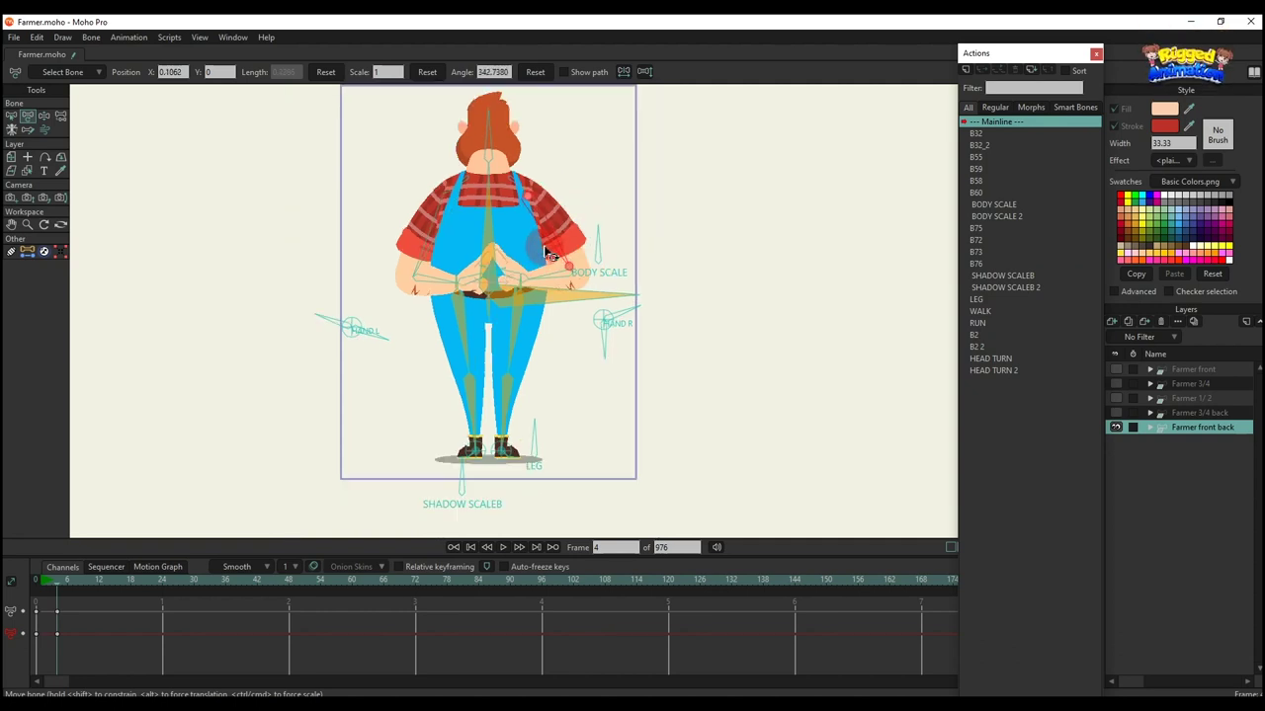
drag(547, 249, 534, 283)
drag(515, 222, 516, 227)
click(599, 330)
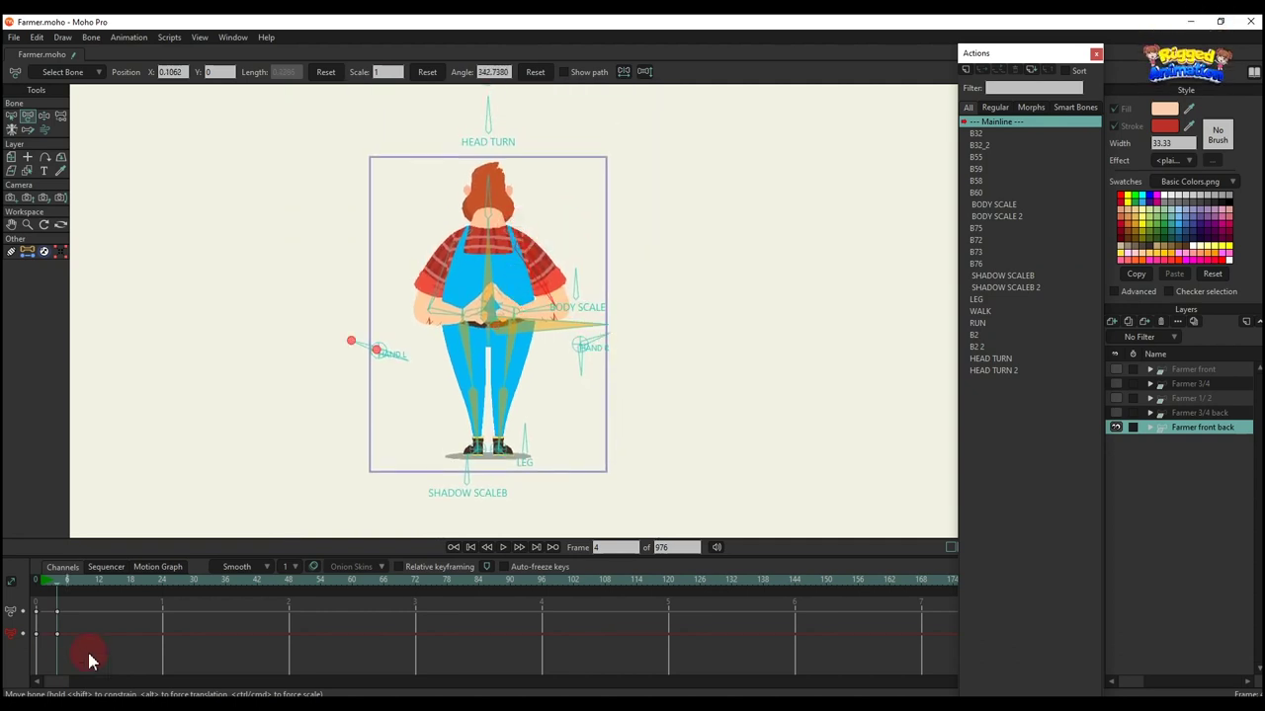
drag(89, 656, 49, 594)
key(Delete)
Rotate the BODY SCALE control bone to 20 degrees to test the body scaling, and clear the change
scroll(492, 452, up, 2)
click(512, 431)
drag(610, 216, 754, 293)
scroll(692, 236, down, 2)
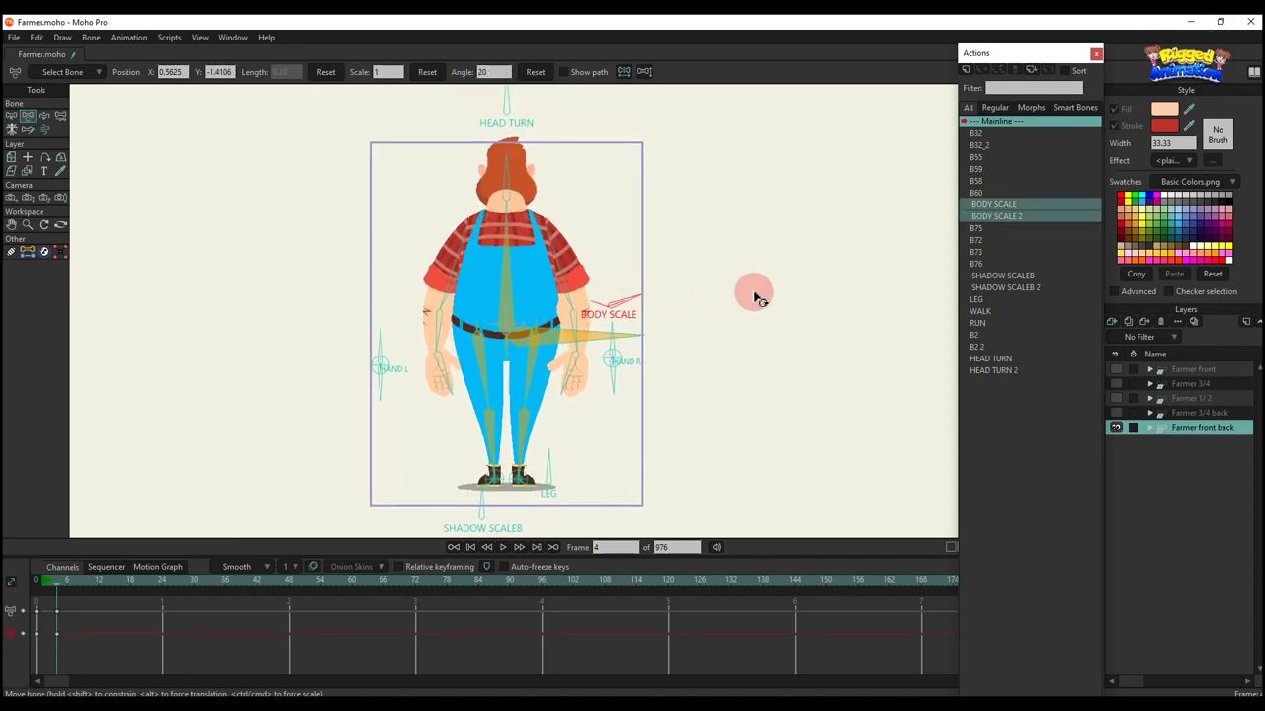
click(423, 458)
Raise the right foot behind the left leg and rotate the LEG control bone, and undo both changes
scroll(475, 464, up, 2)
click(550, 490)
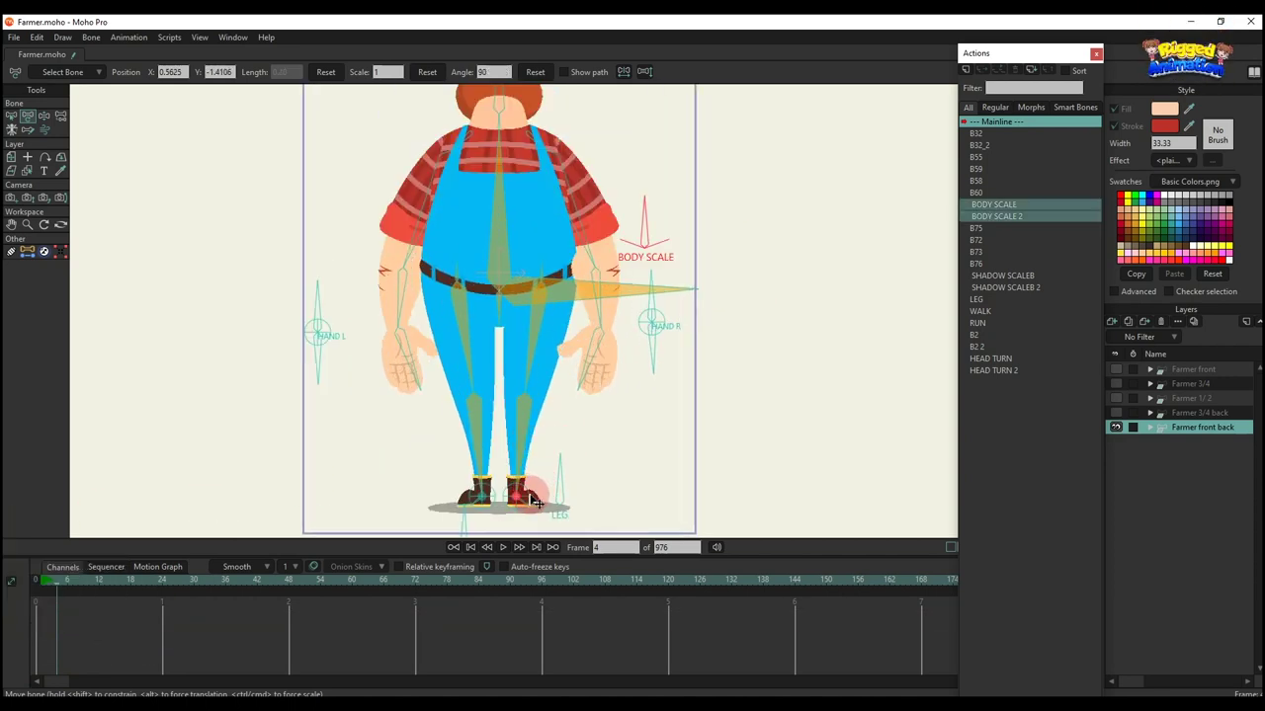
drag(533, 502, 501, 454)
click(580, 493)
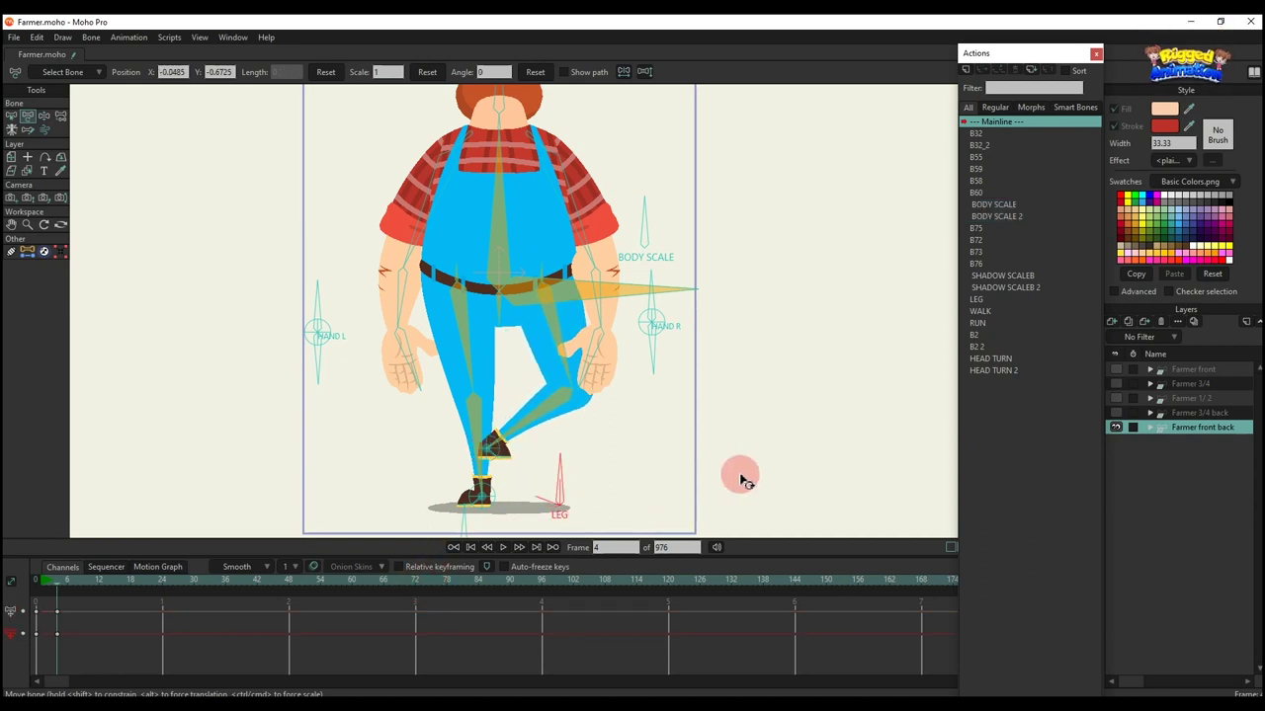
drag(740, 475, 727, 470)
drag(647, 444, 626, 359)
key(ctrl+z)
Raise the left foot behind the right leg and test the SHADOW SCALEB control bone
scroll(440, 409, up, 1)
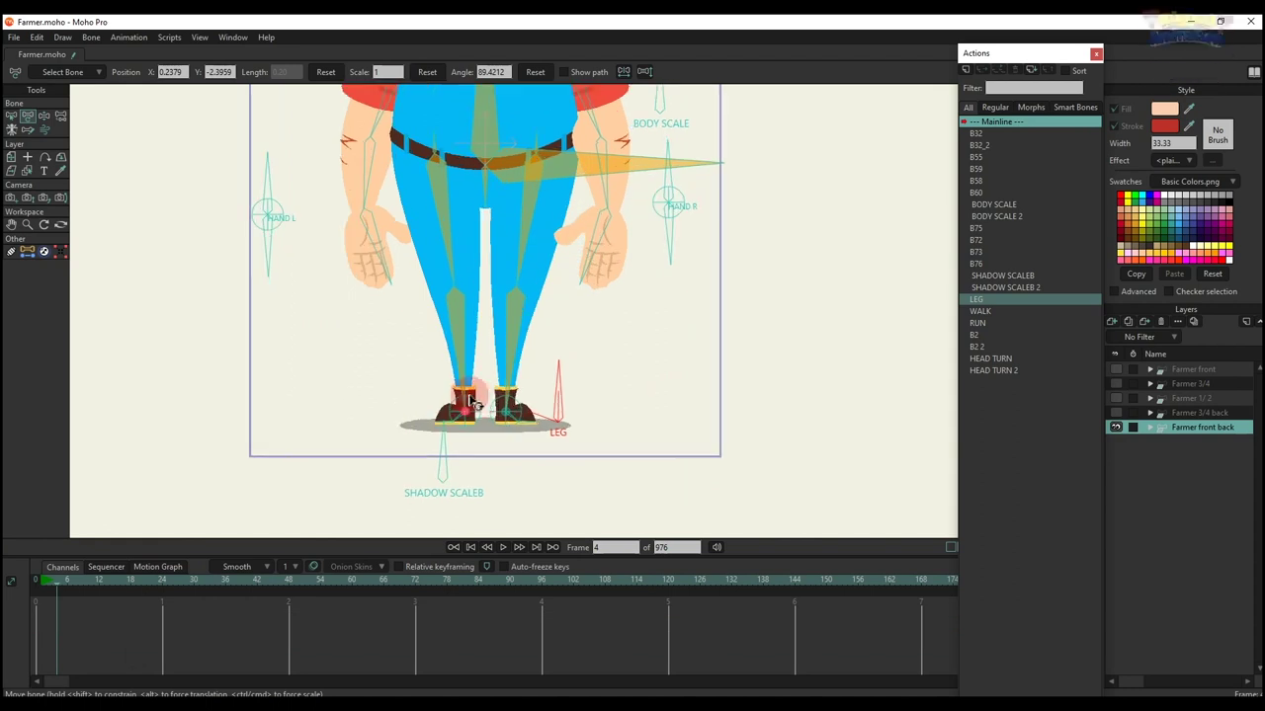
drag(481, 408, 497, 328)
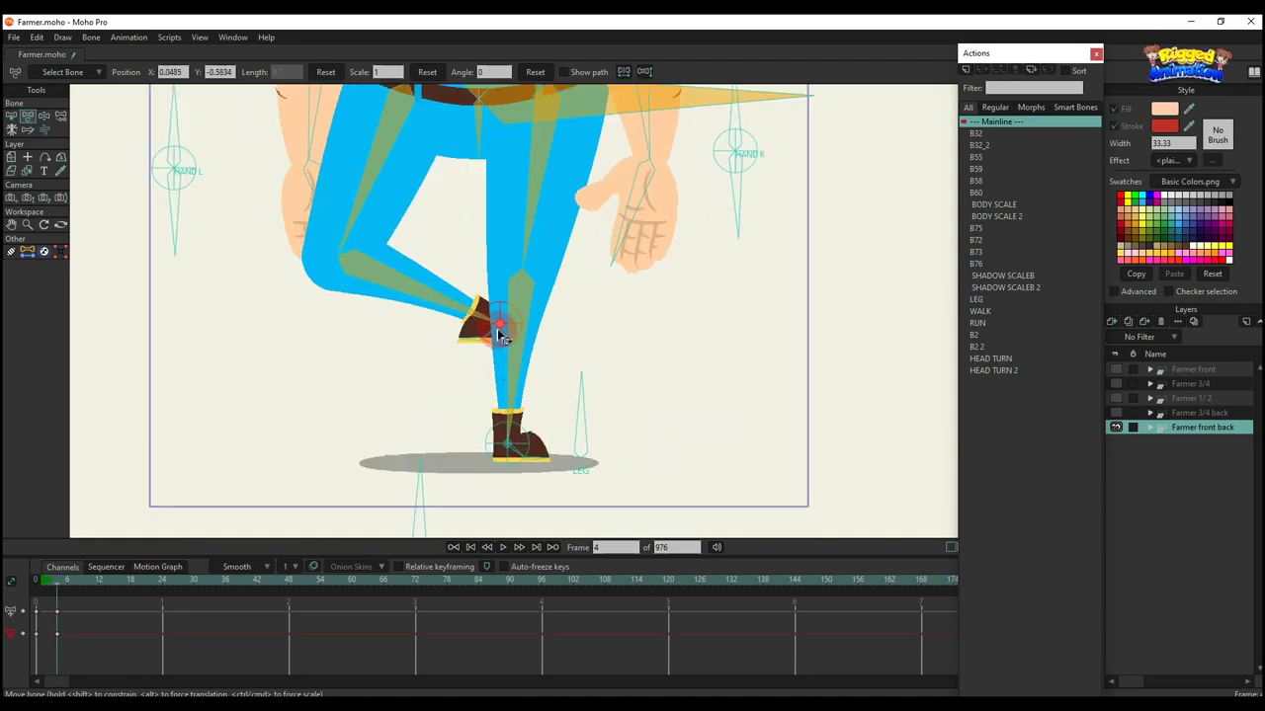
click(511, 348)
scroll(486, 269, down, 3)
drag(485, 251, 454, 427)
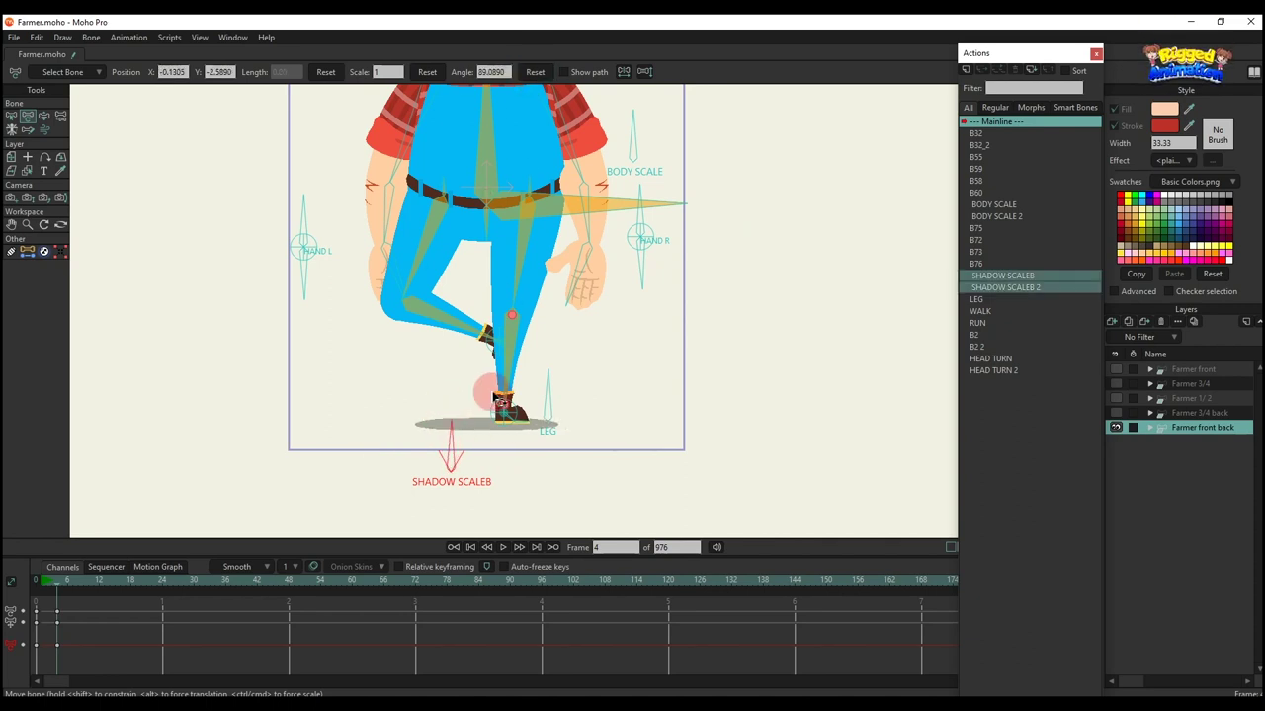
Swing the left foot out to the side of the body and rotate the left thigh to point the knee outward
drag(494, 357, 344, 366)
scroll(345, 366, up, 3)
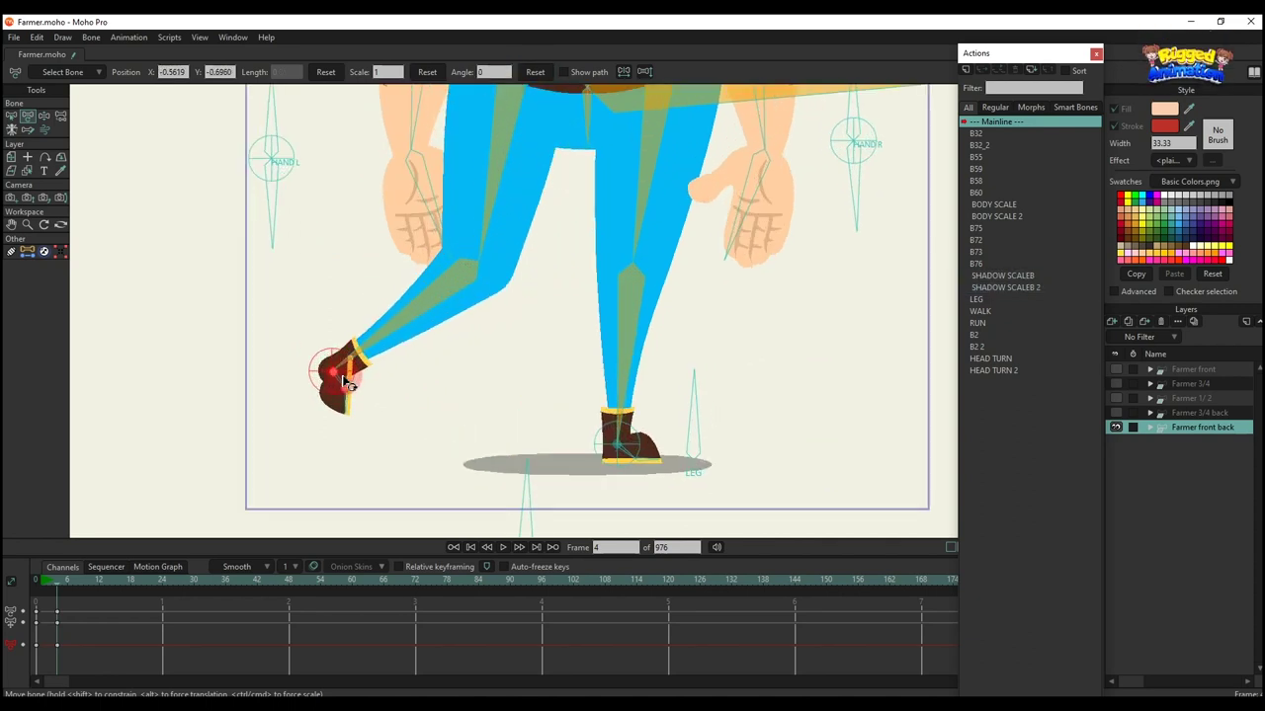
scroll(403, 292, down, 2)
drag(465, 243, 345, 240)
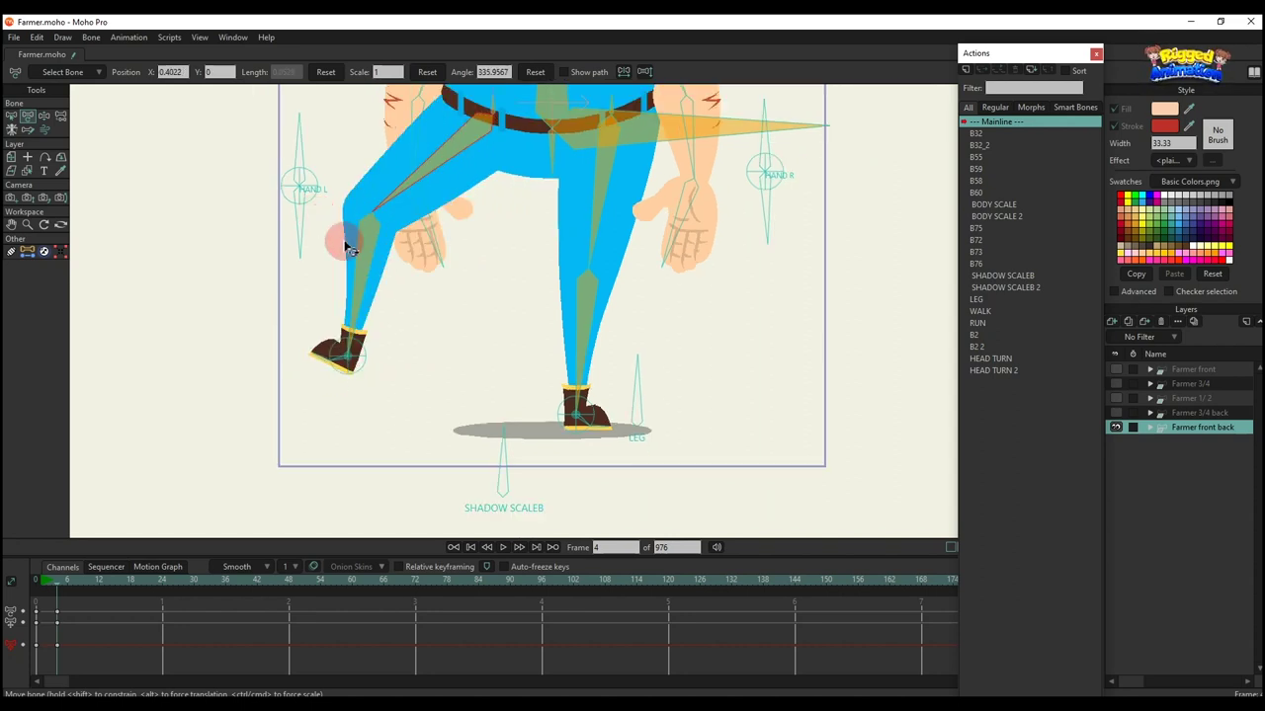
Widen the shadow with the SHADOW SCALEB control bone and plant the left foot on the ground in a wider stance
click(501, 465)
drag(501, 464, 319, 488)
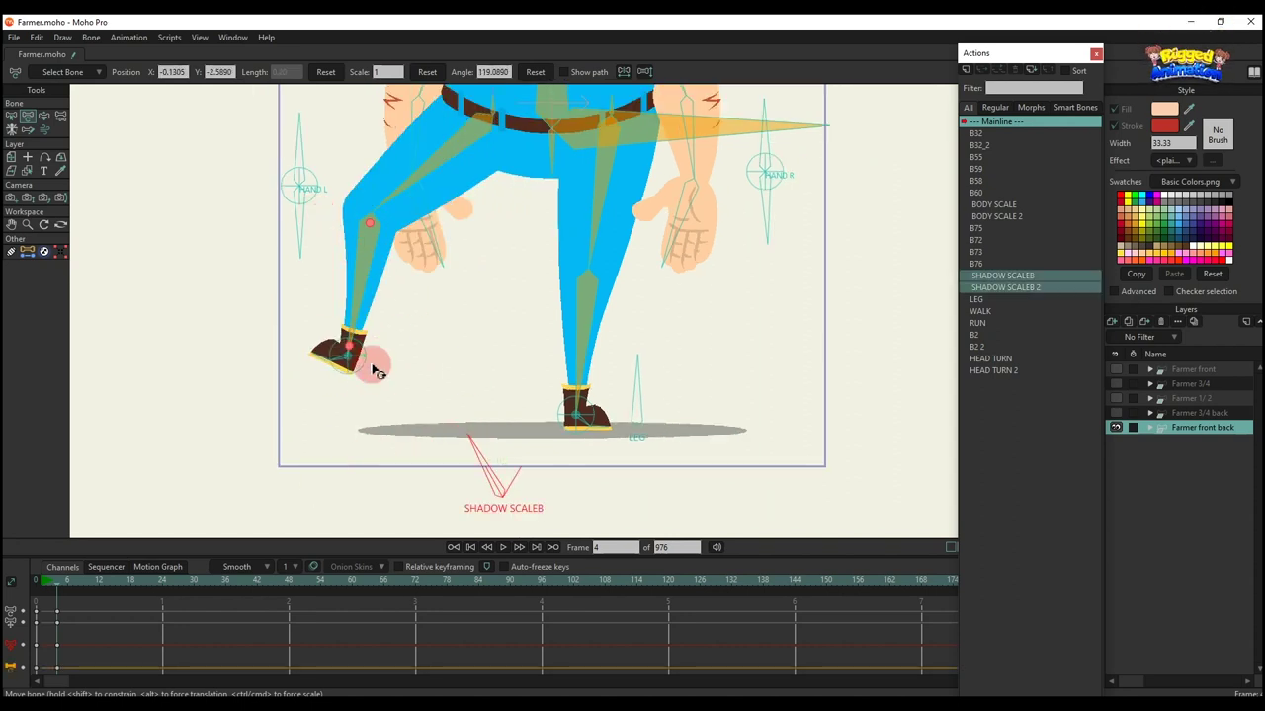
key(ctrl+z)
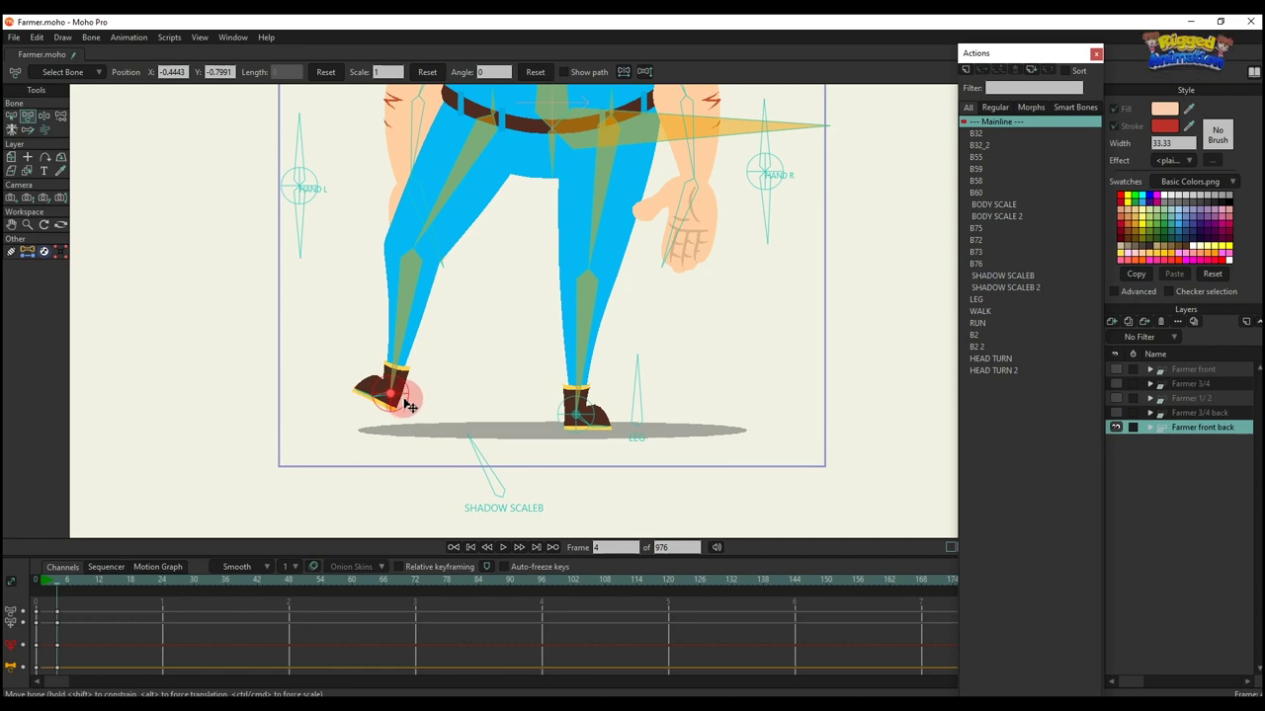
drag(410, 405, 444, 424)
scroll(423, 419, up, 2)
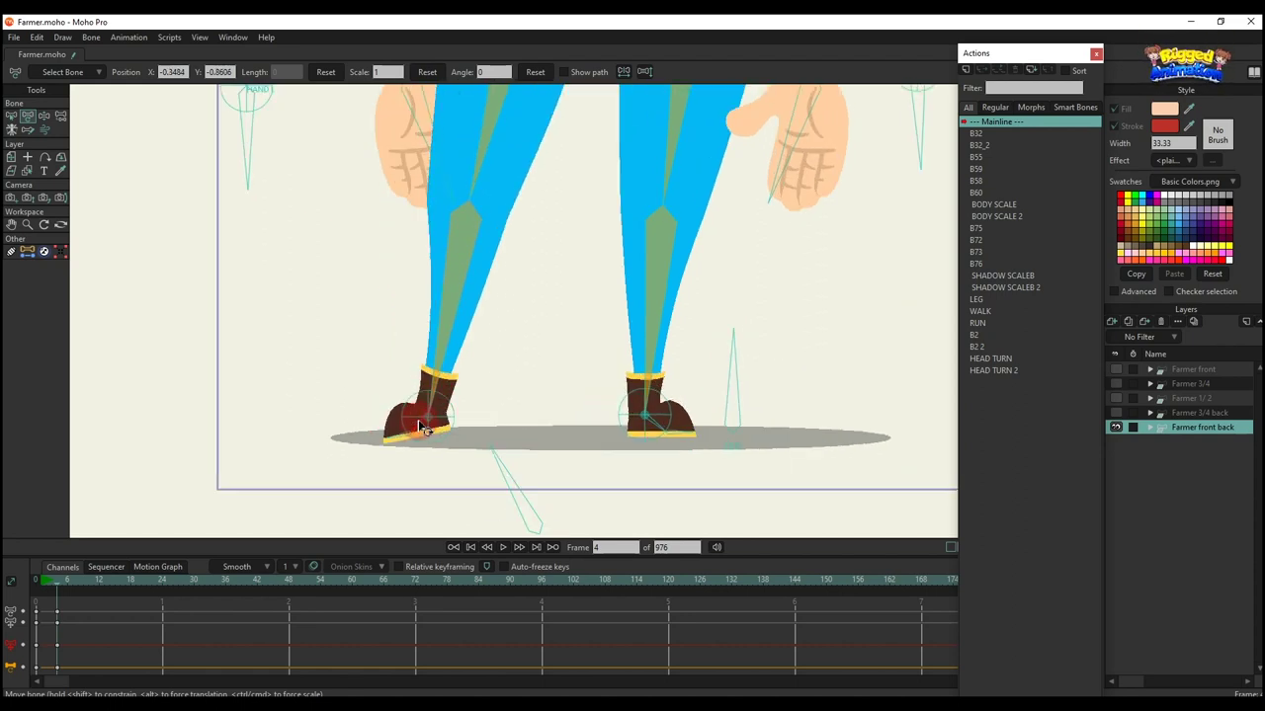
scroll(470, 360, down, 4)
Shift the body down and toward the left foot, and move the right foot outward into a wide, bent-knee stance
click(555, 225)
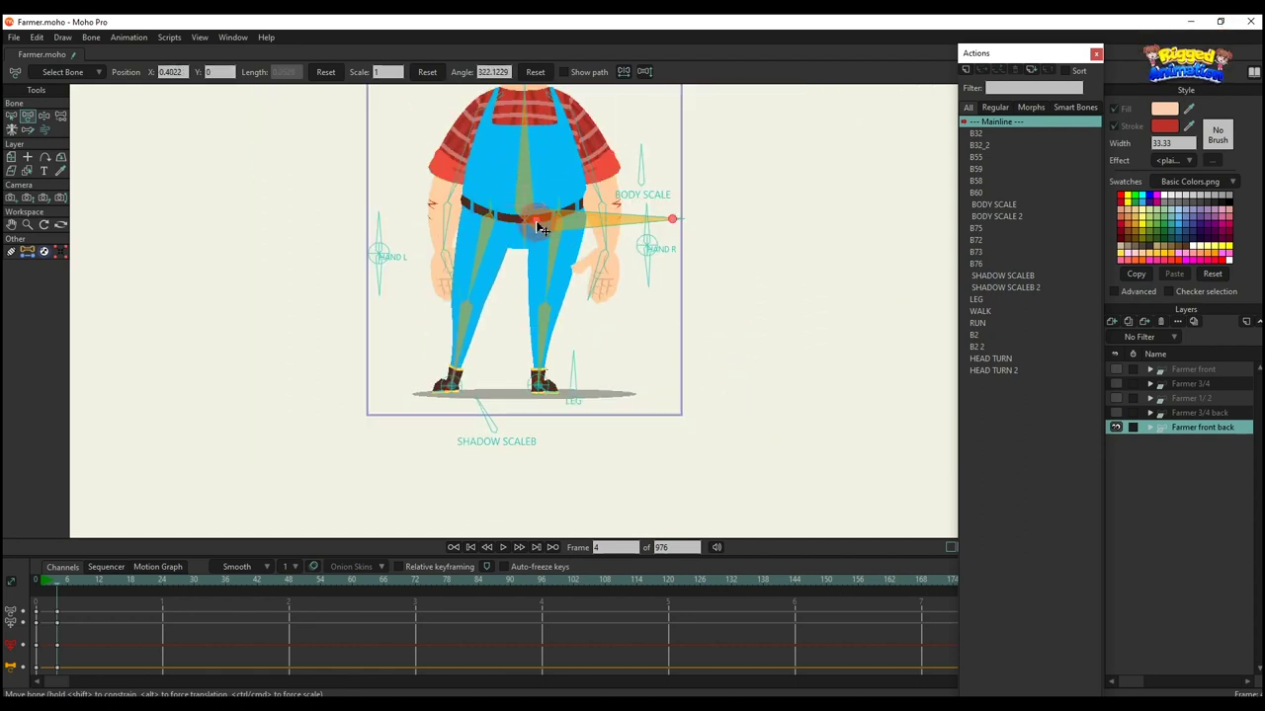
drag(542, 230, 426, 437)
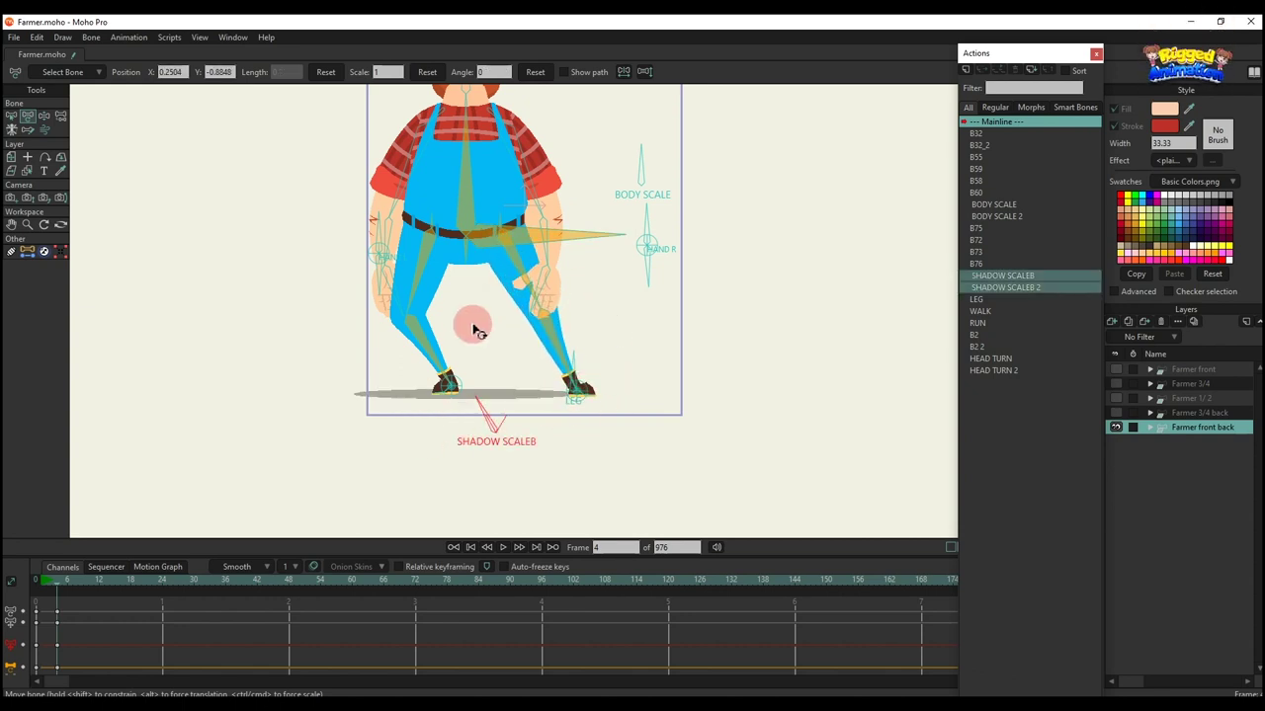
Try lowering the body into a deep squat between the planted feet and undo the pose
drag(492, 250, 489, 297)
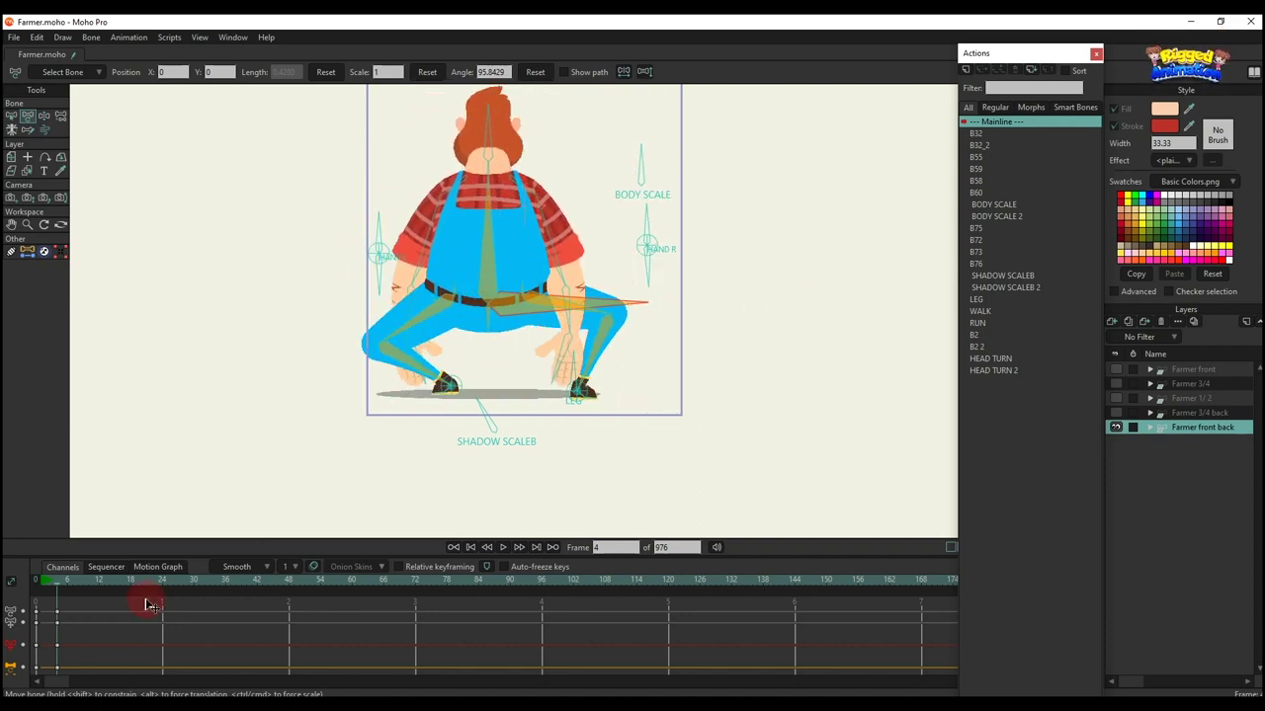
key(ctrl+z)
Insert the WALK action at frame 4 and the RUN action at frame 54 on the timeline, and play back each one
click(982, 312)
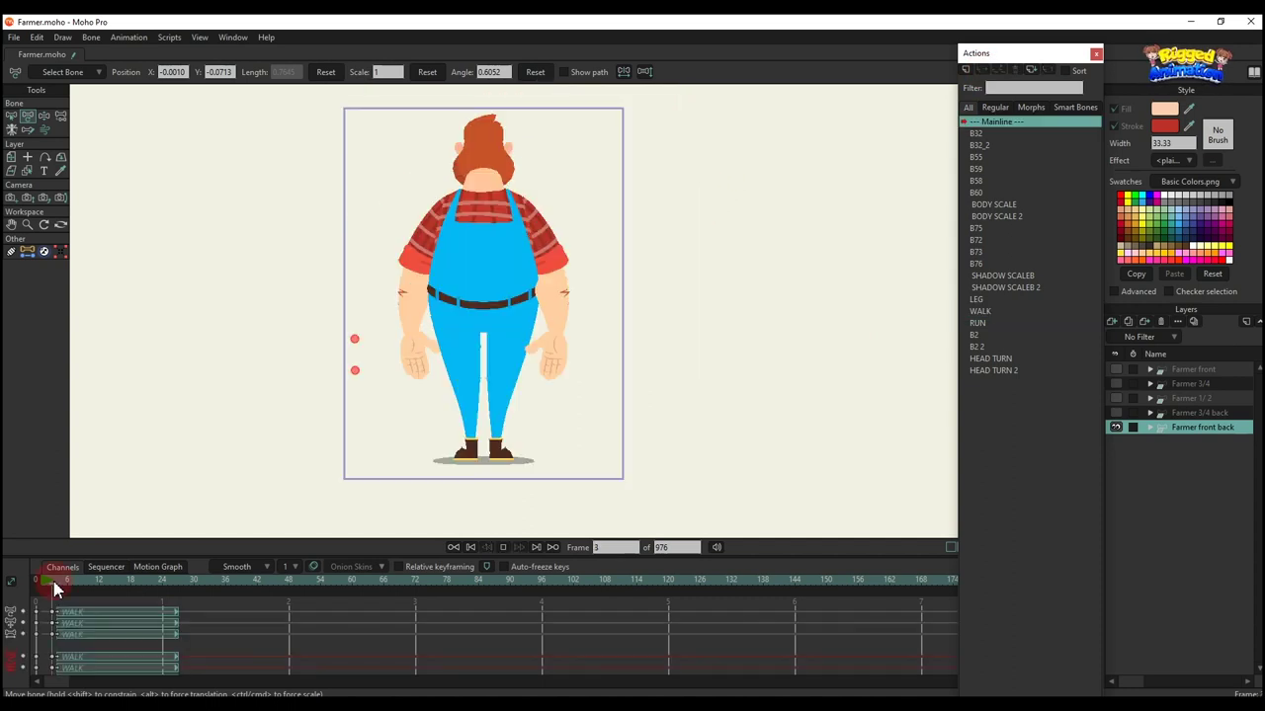
key(space)
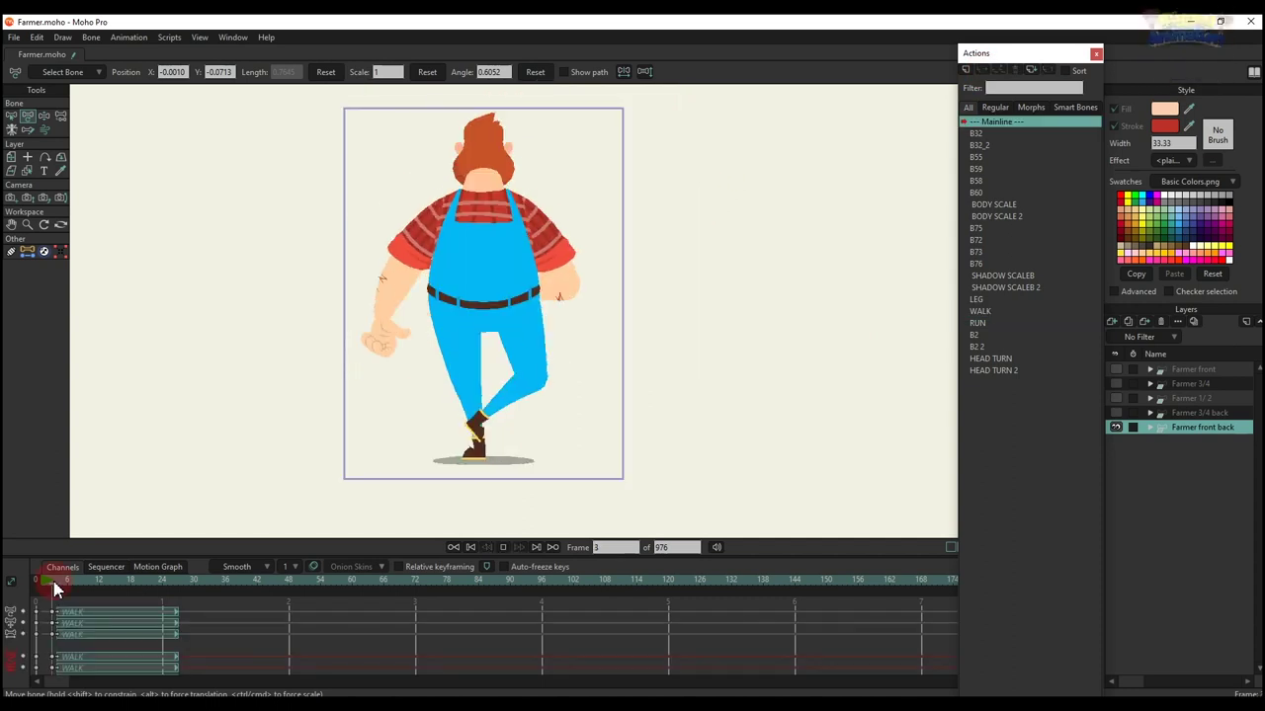
click(983, 325)
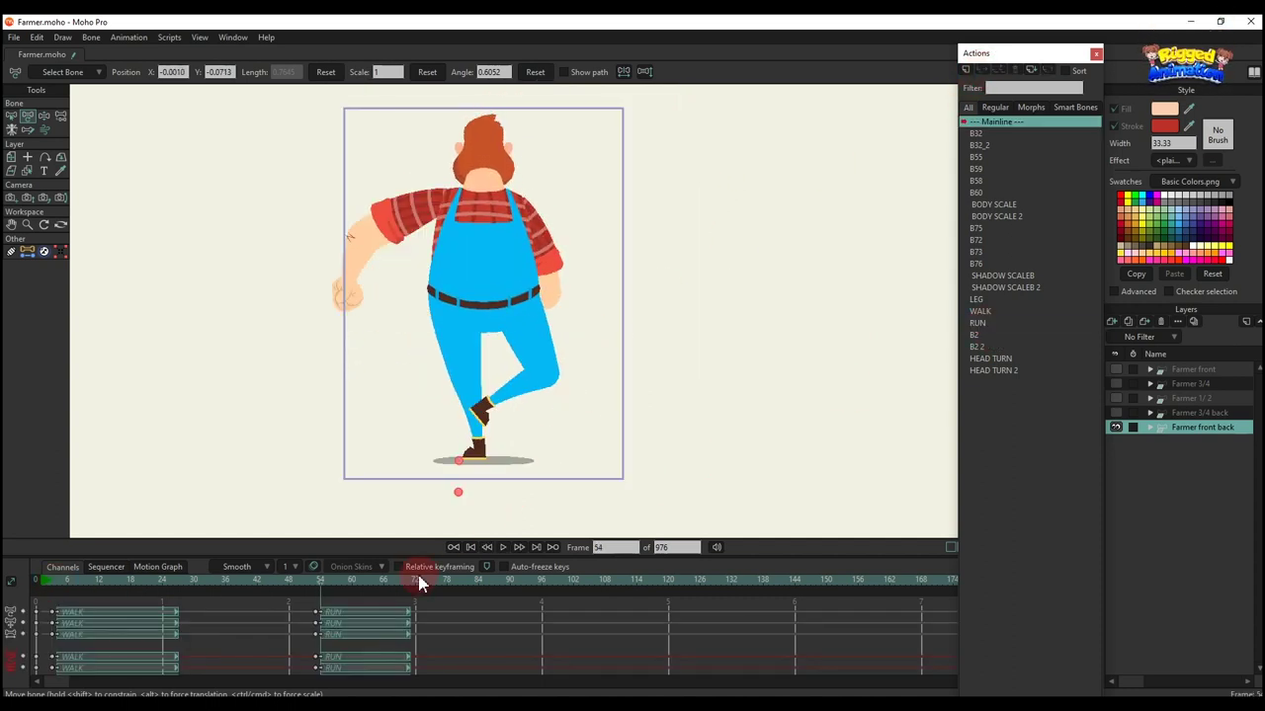
key(space)
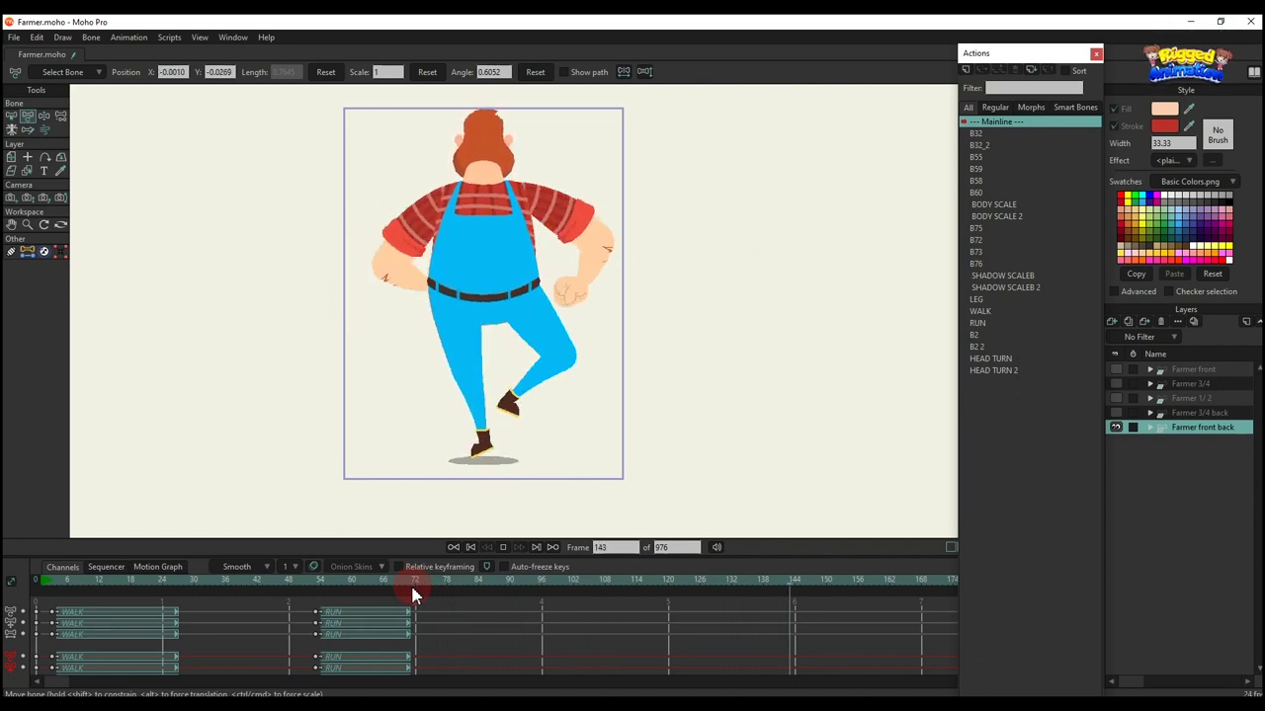
key(space)
Delete all WALK and RUN test keyframes of the front back view from the timeline
scroll(407, 652, down, 3)
drag(523, 656, 4, 565)
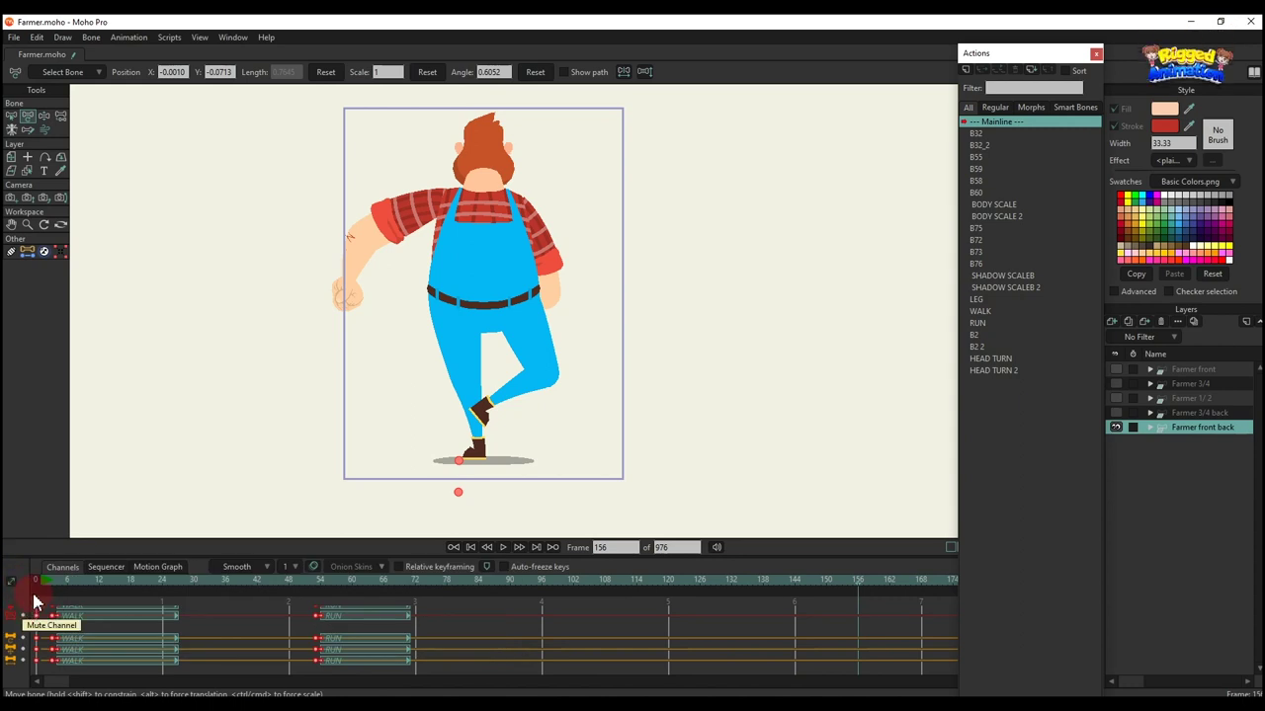
key(Delete)
key(Delete)
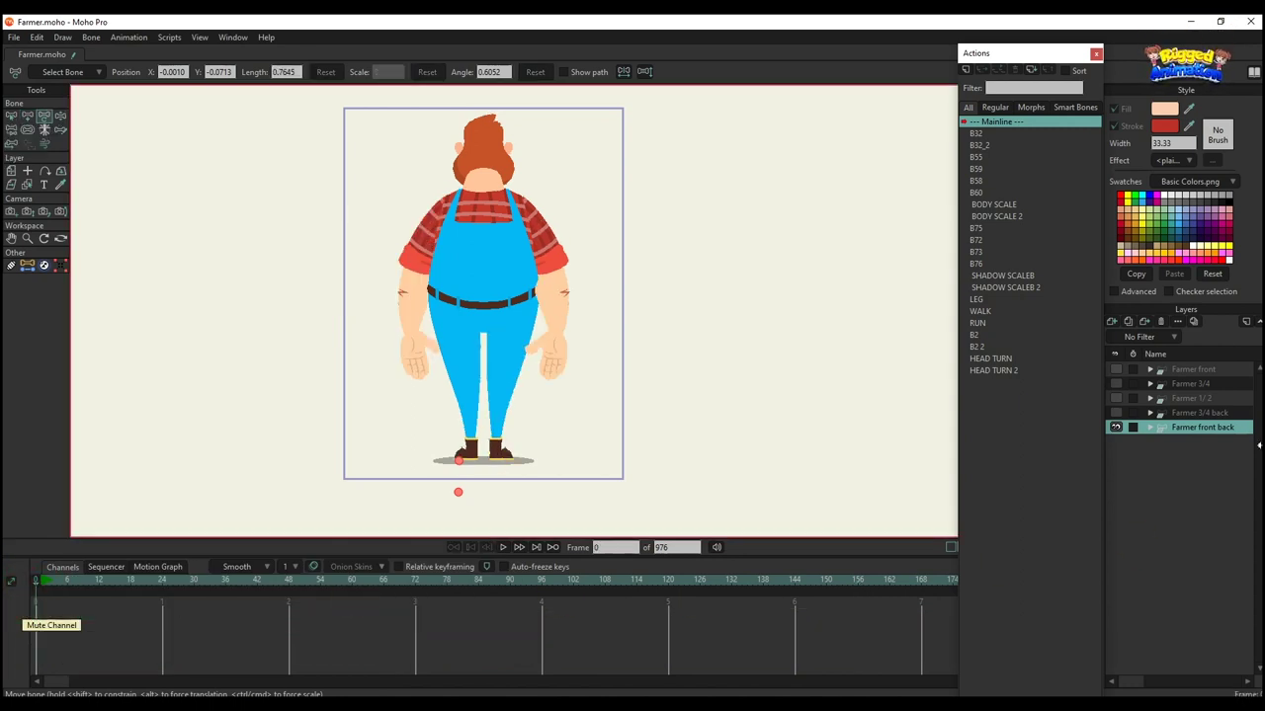
Show all five farmer view layers and select the Farmer front layer
drag(1117, 429, 1116, 368)
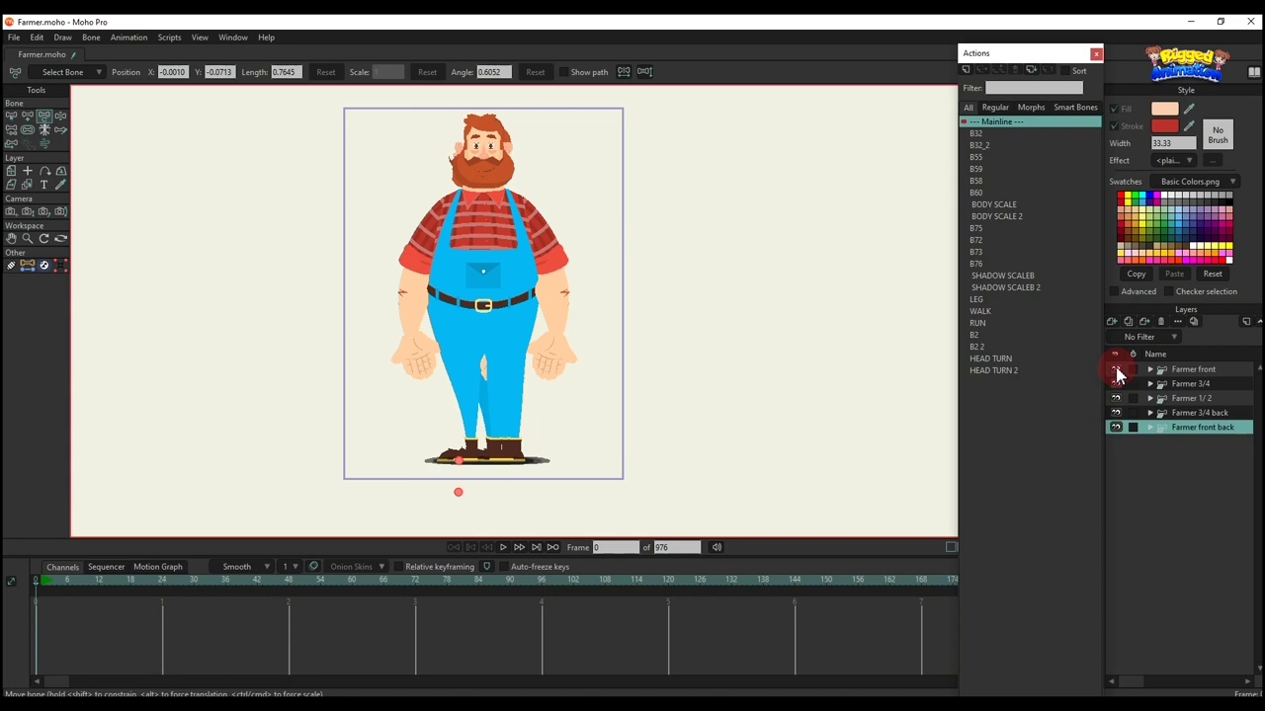
click(1190, 370)
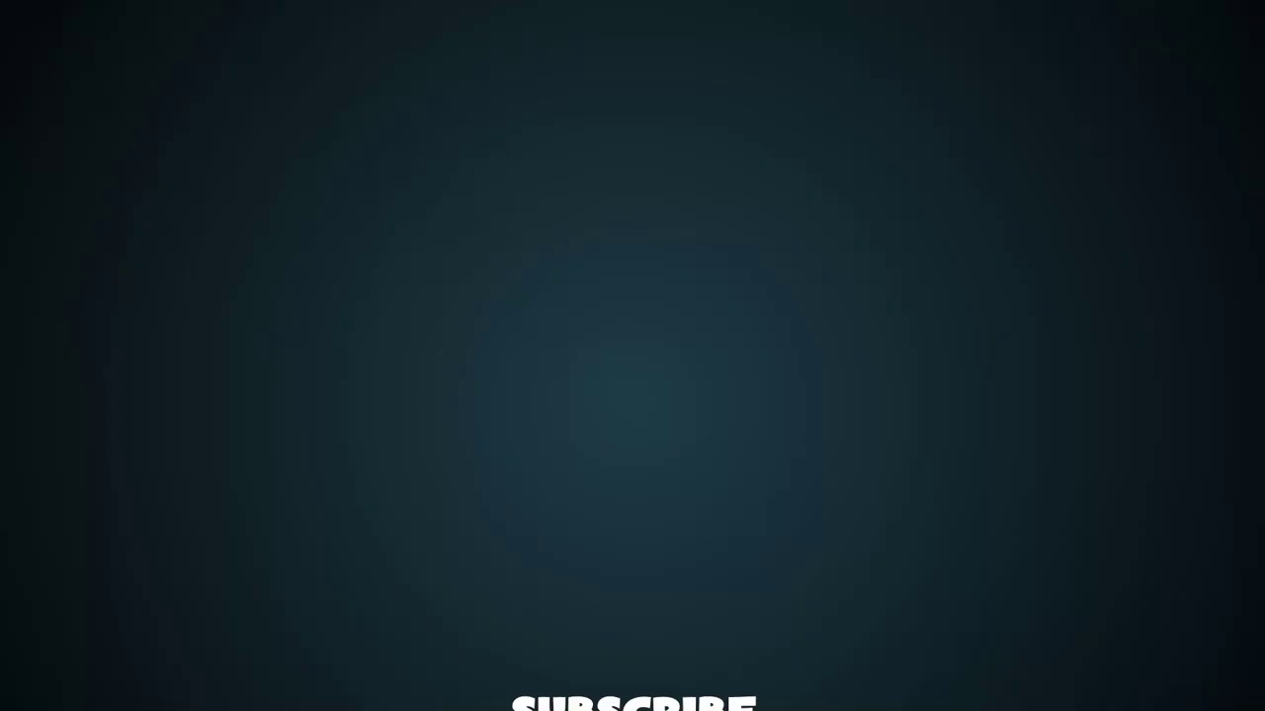